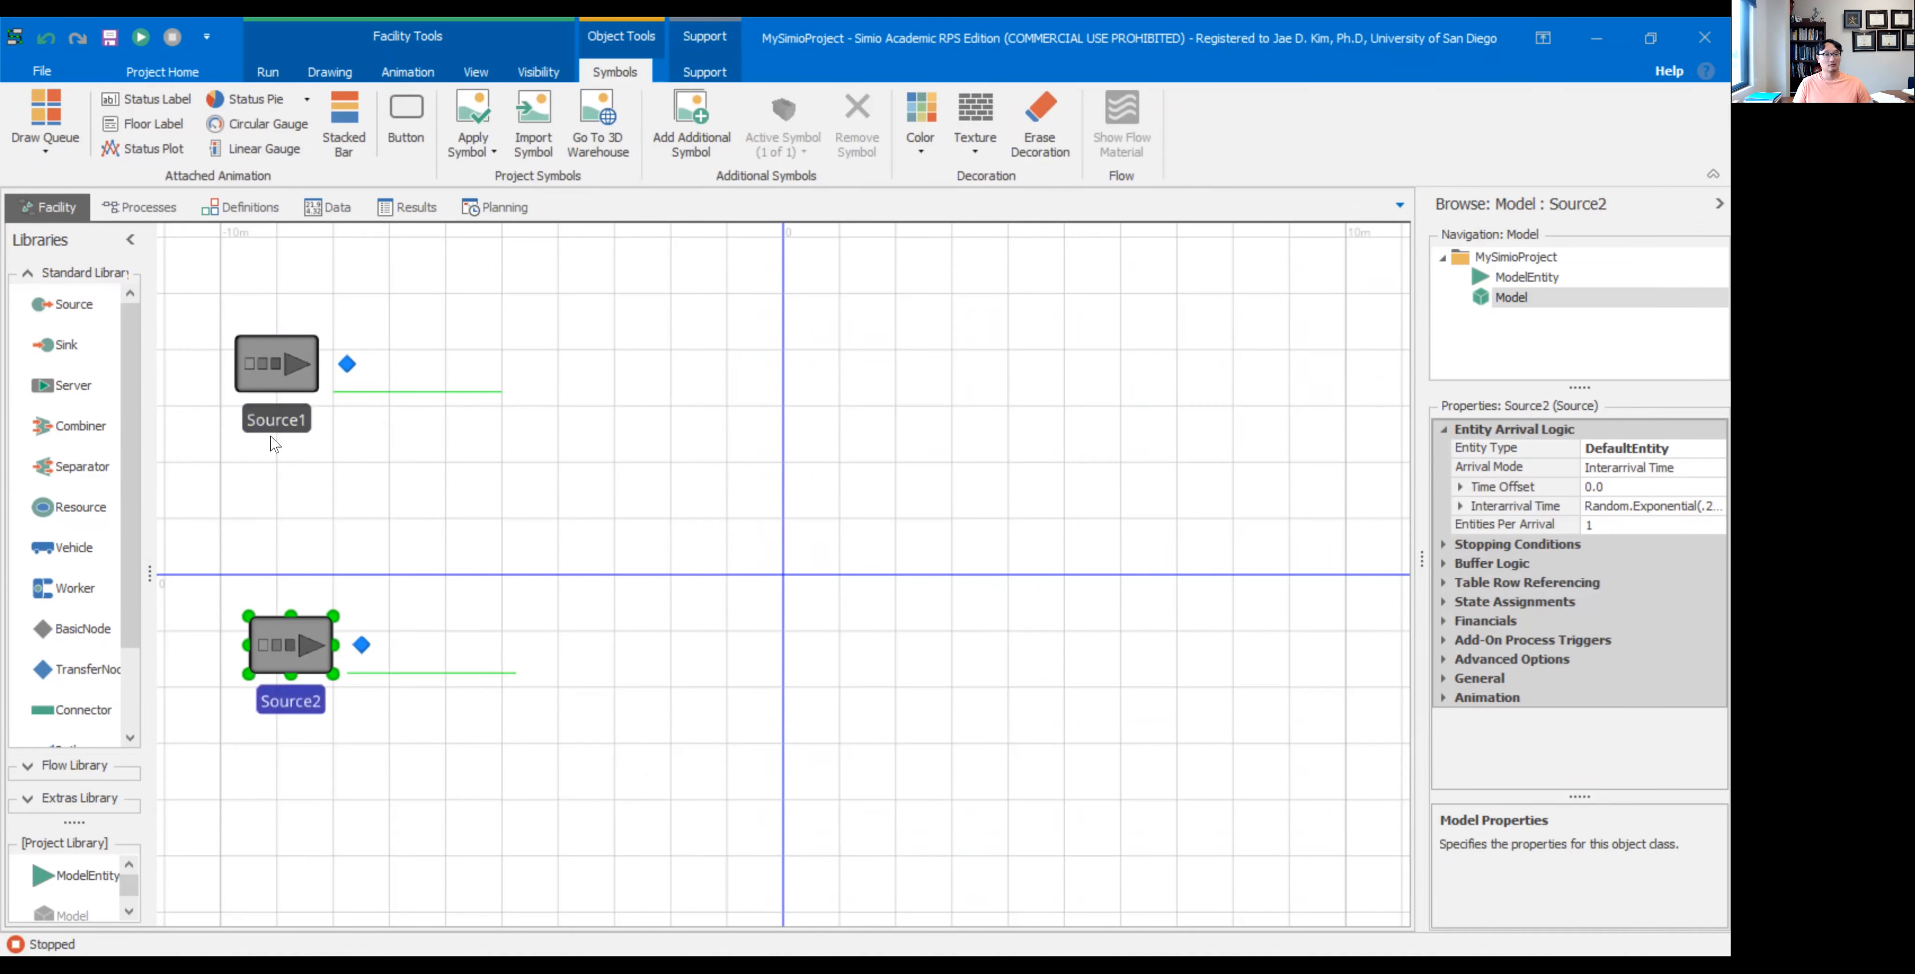
- Move Source1 and Source2 so they line up in one vertical column, with Source1 closer to the horizontal axis
drag(271, 372, 310, 428)
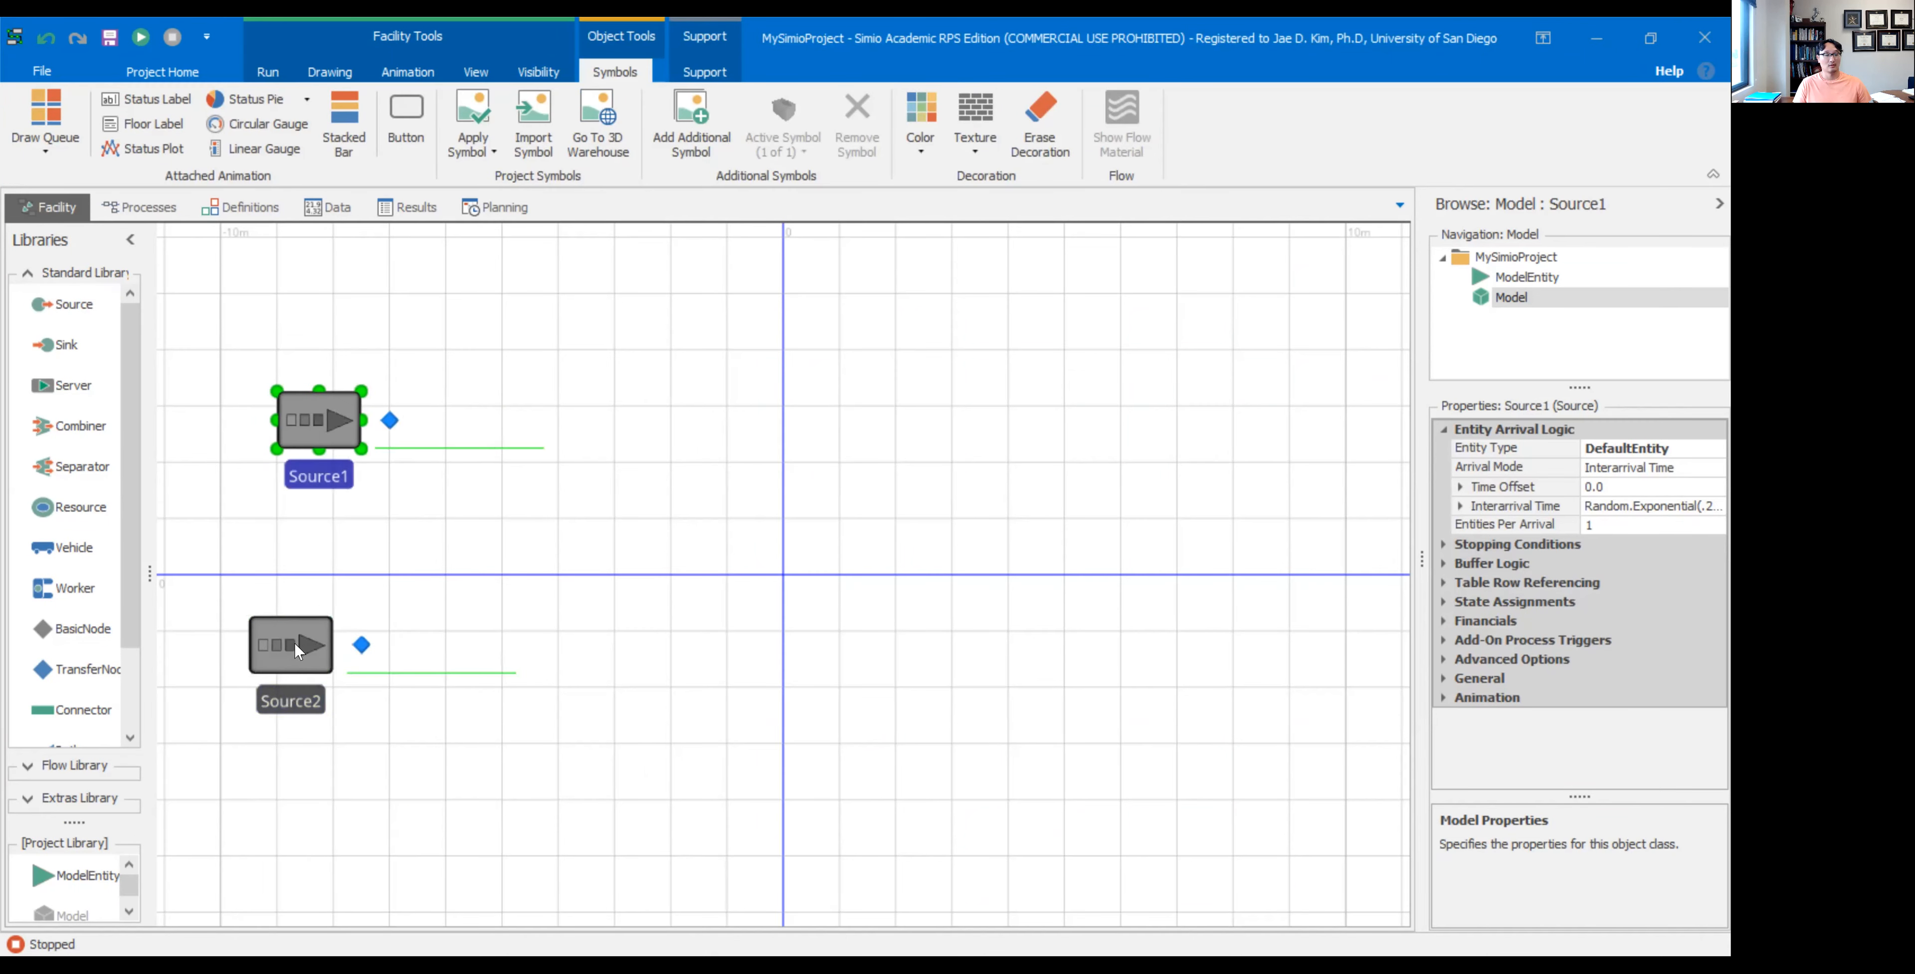
drag(296, 648, 339, 649)
mouse_move(293, 432)
mouse_down()
mouse_move(320, 442)
mouse_move(319, 419)
mouse_up()
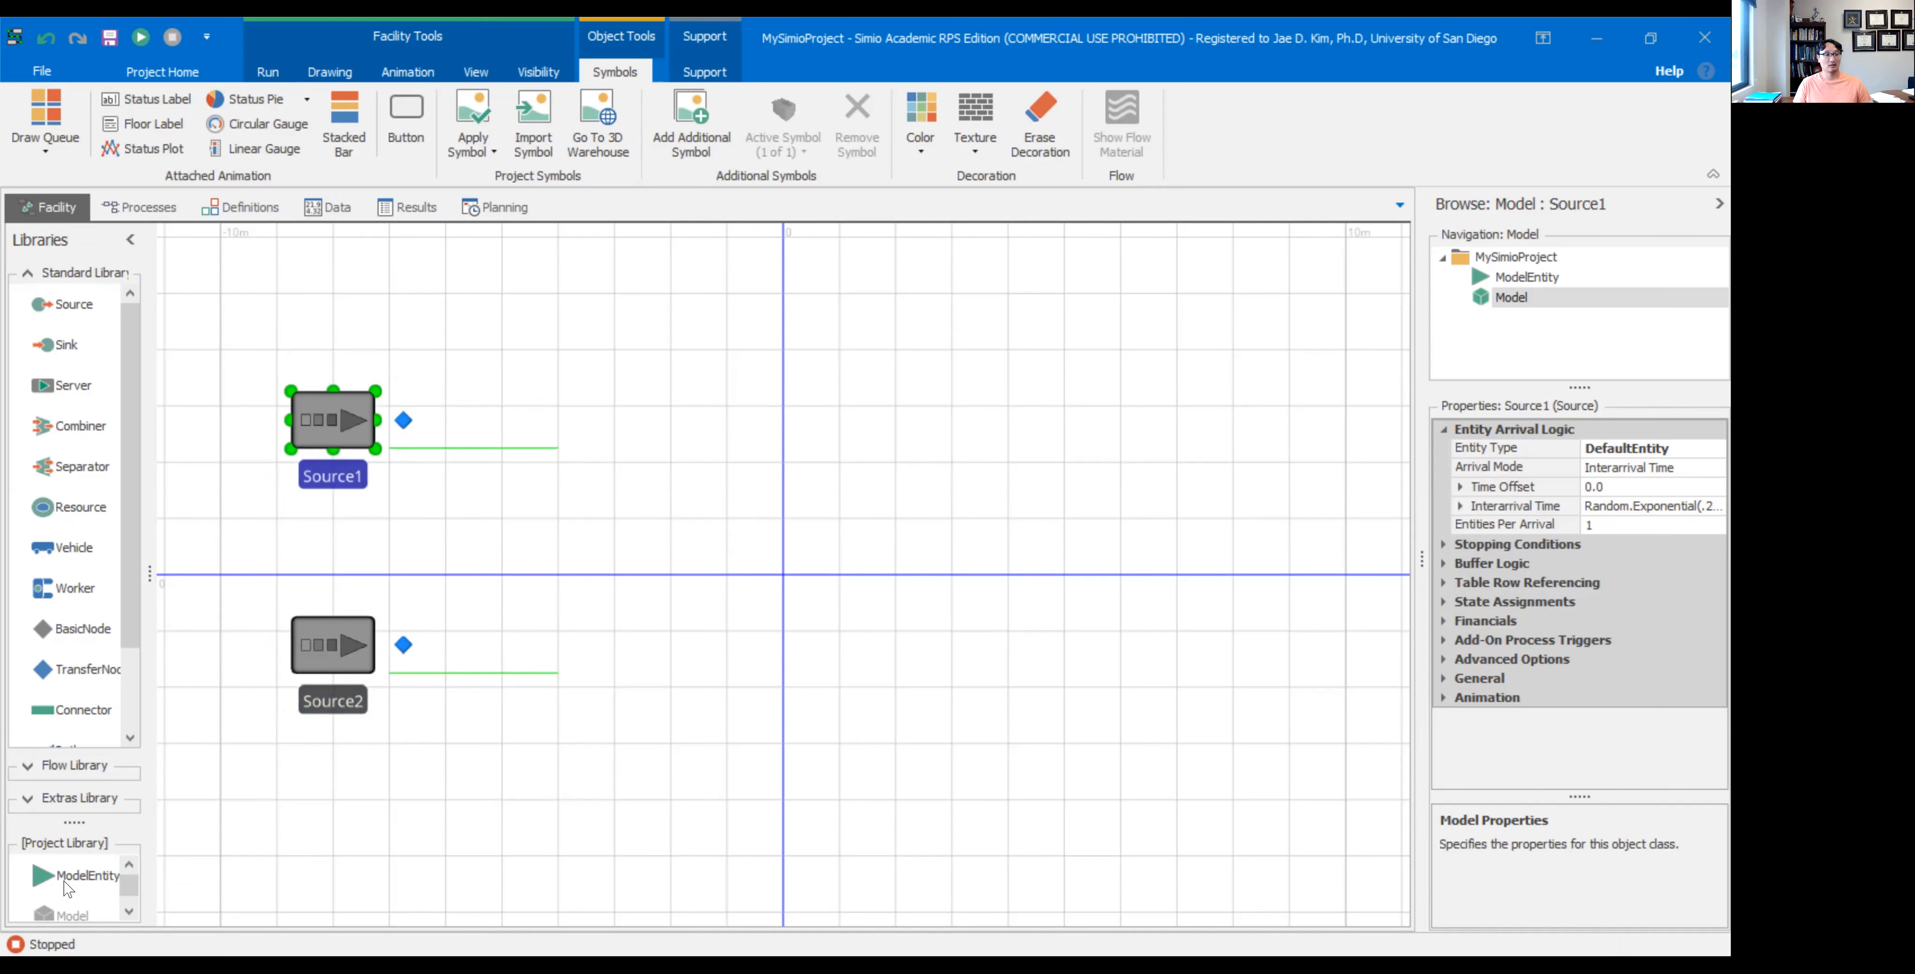
- Place a ModelEntity above and to the left of Source1 and name it TypeA
drag(71, 882, 220, 364)
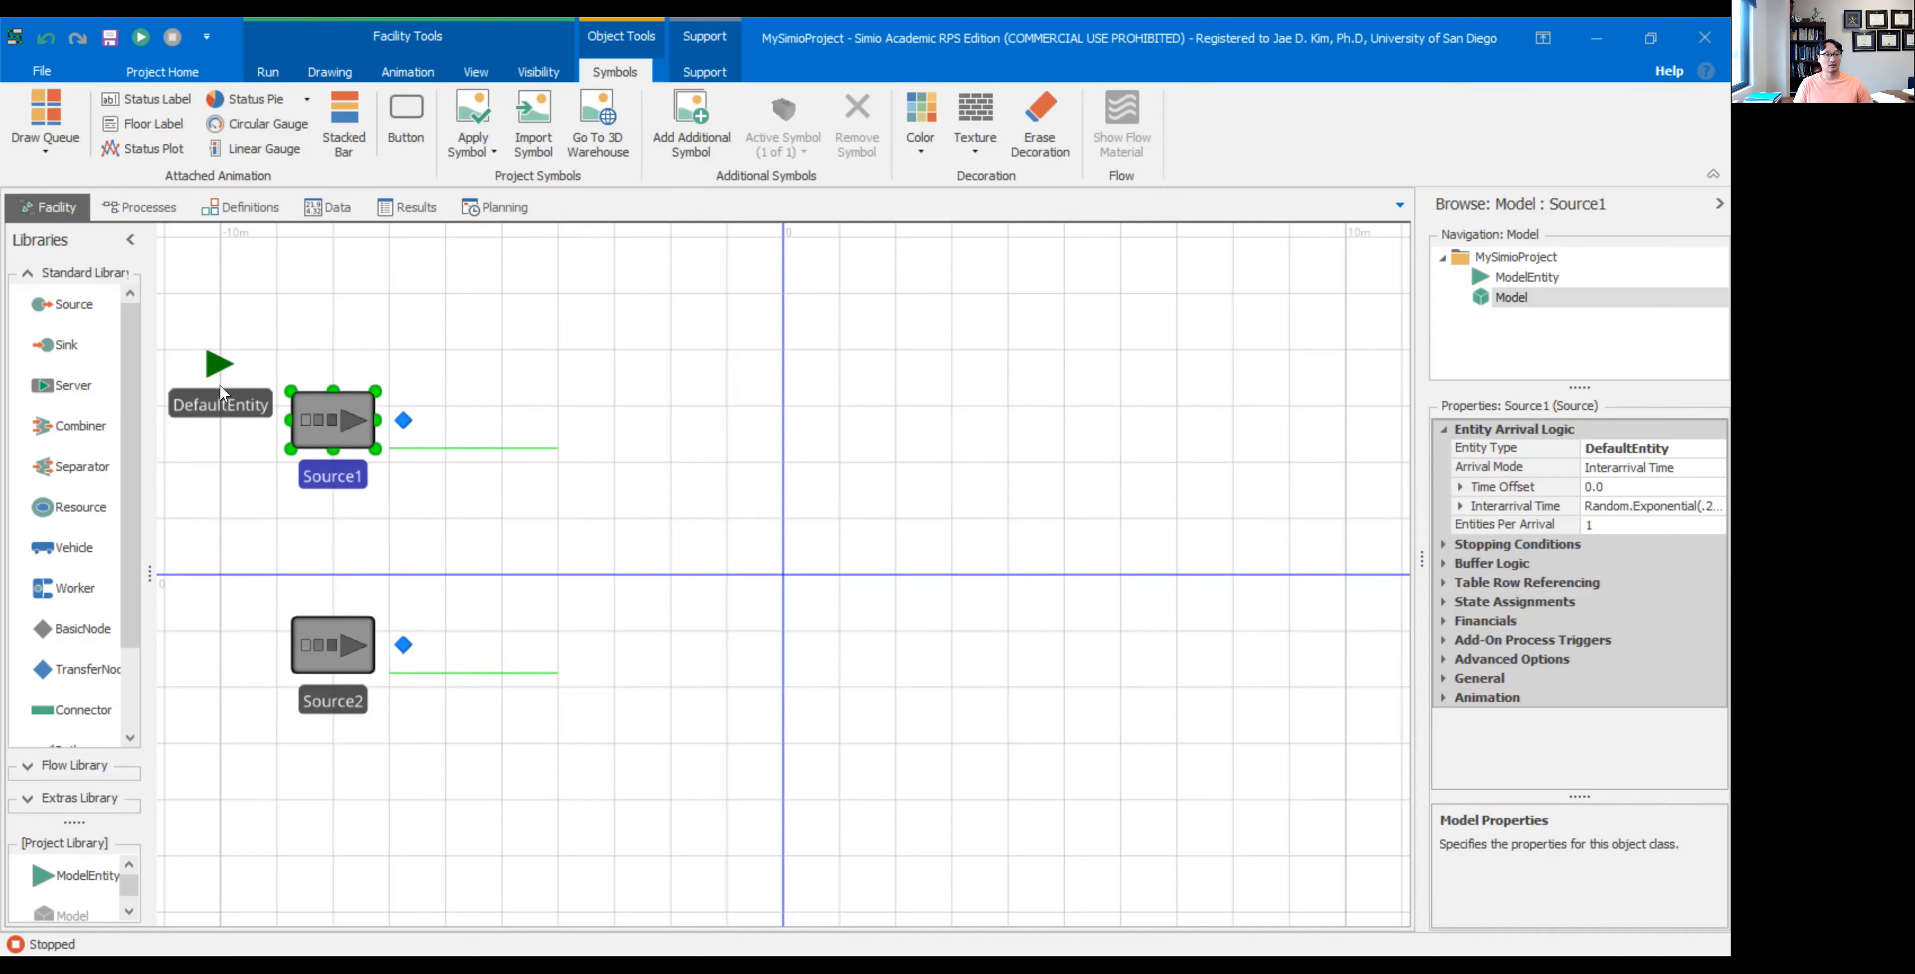
click(220, 400)
click(223, 402)
text(TypeA)
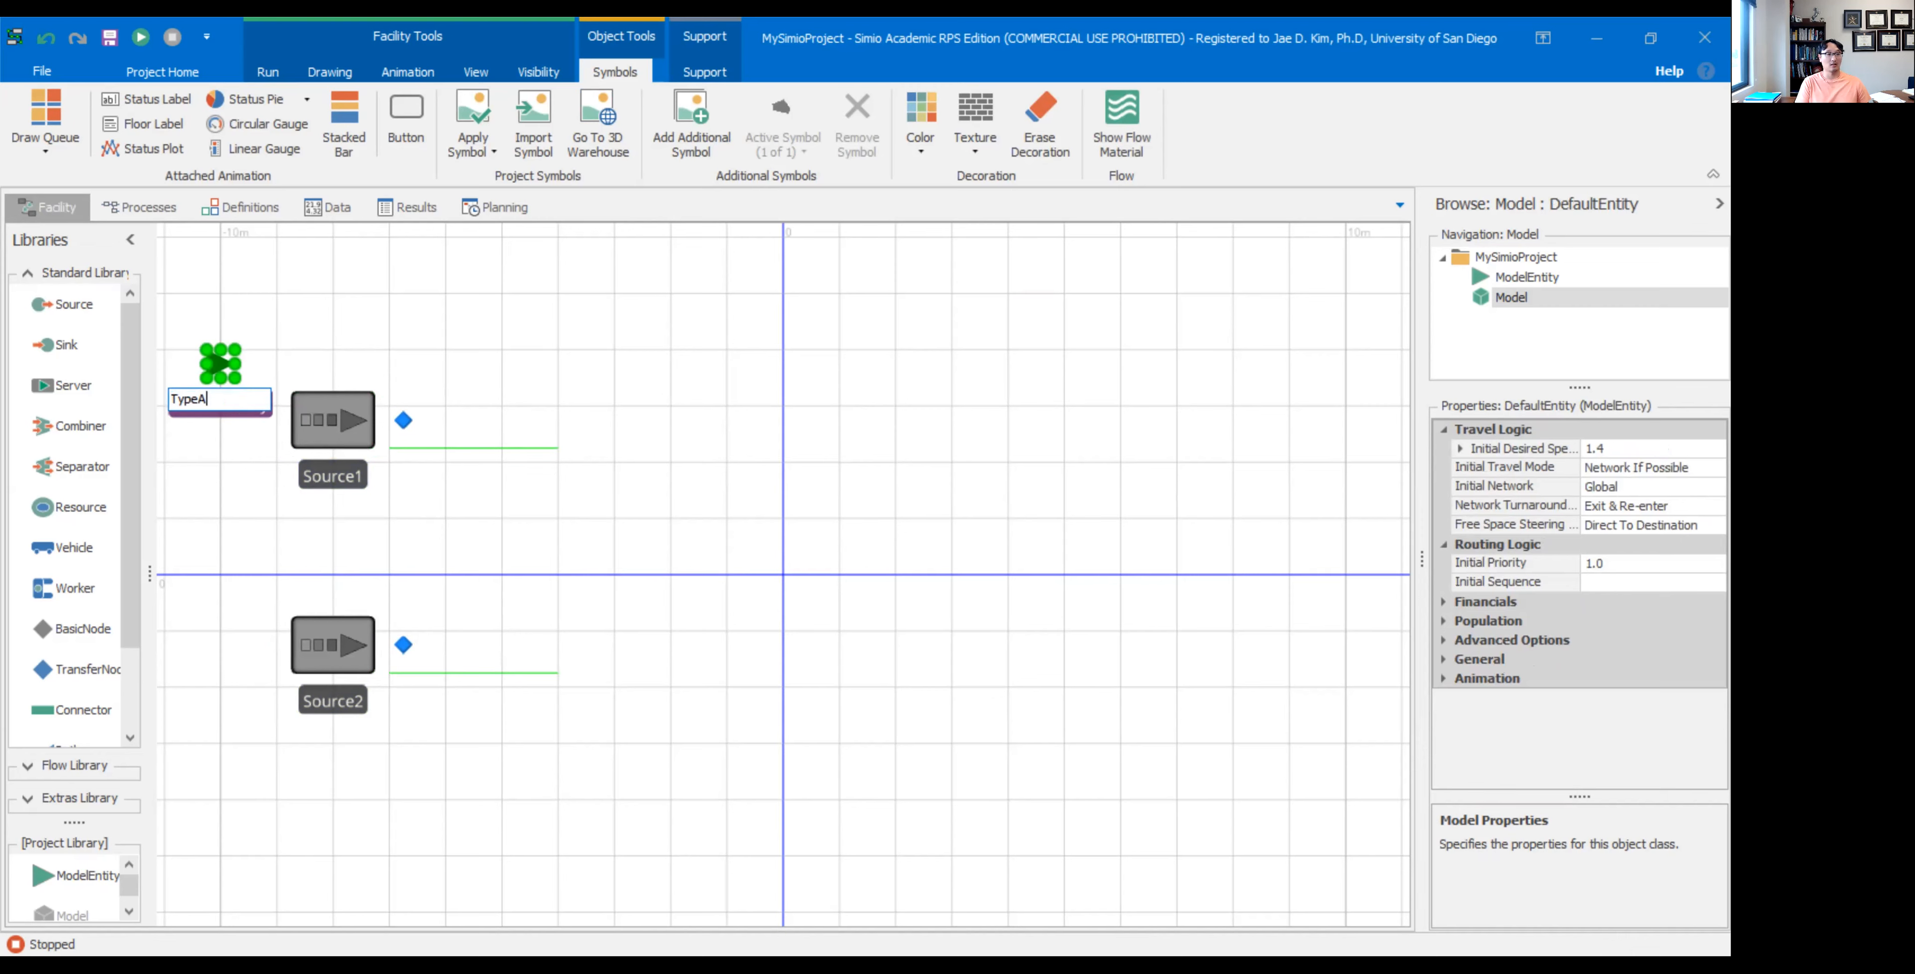
key(Return)
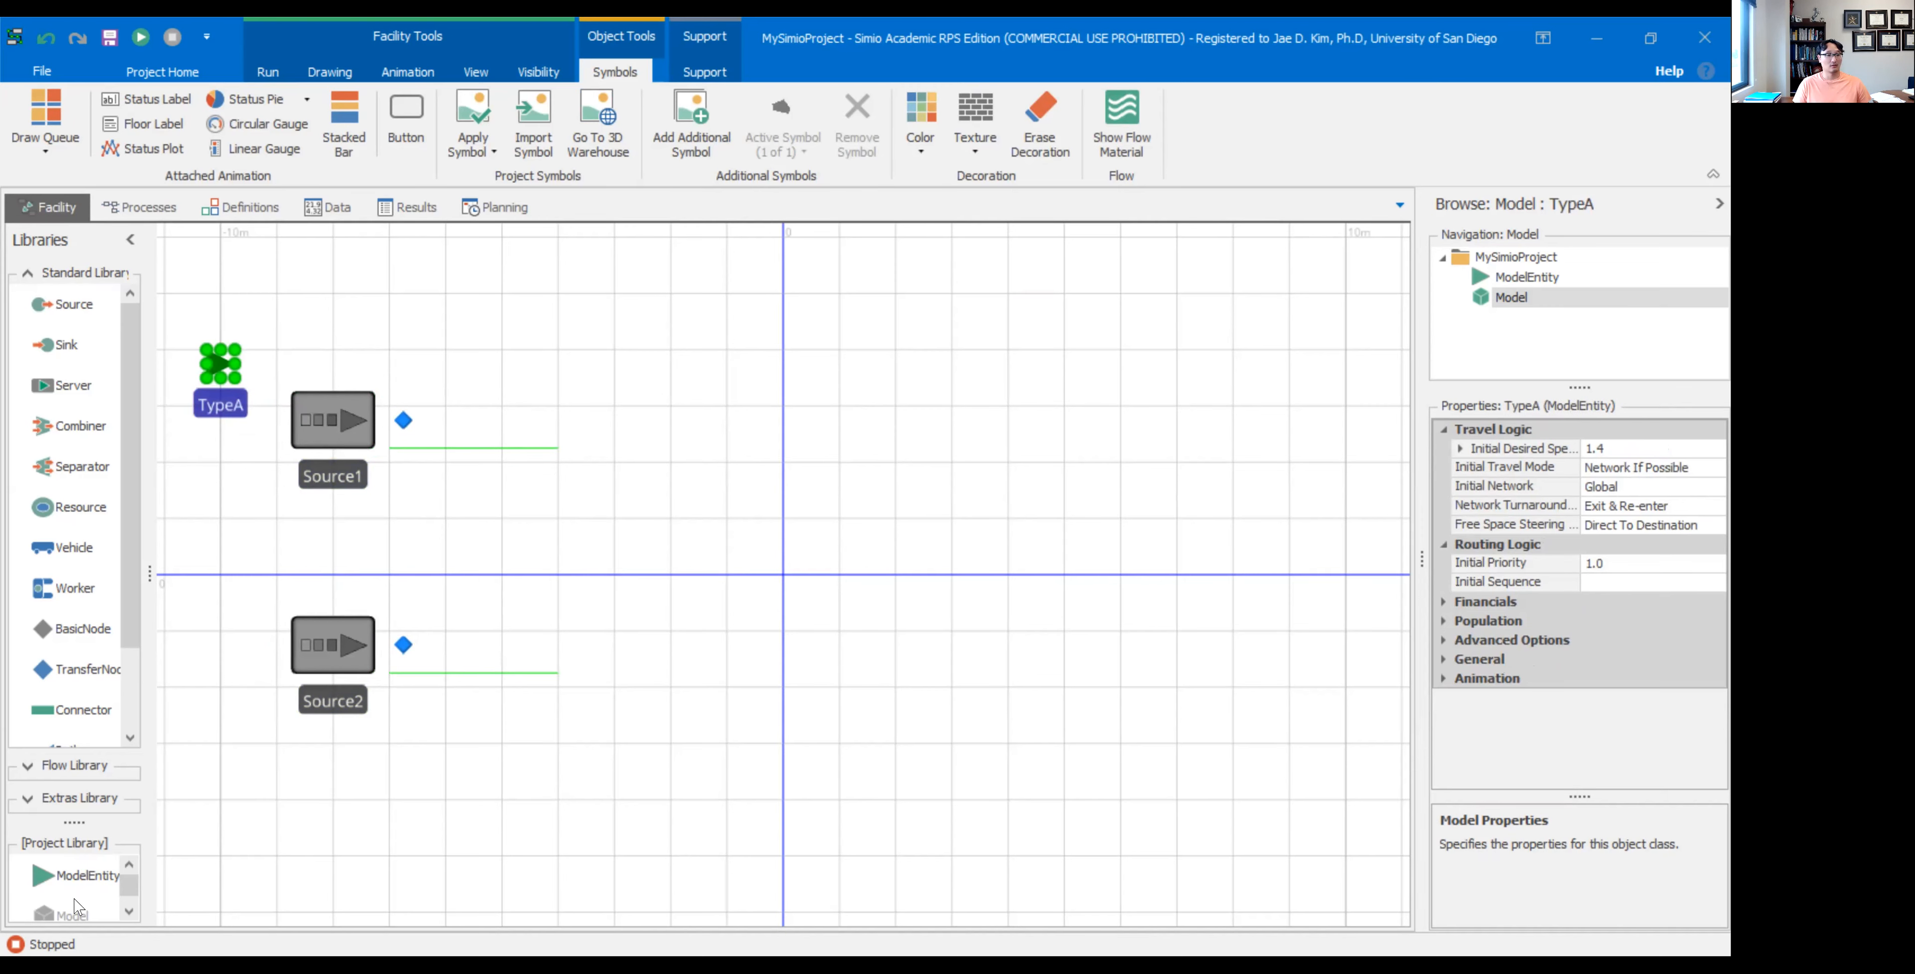
- Place a second ModelEntity below and to the left of Source2 and name it TypeB
drag(110, 872, 229, 738)
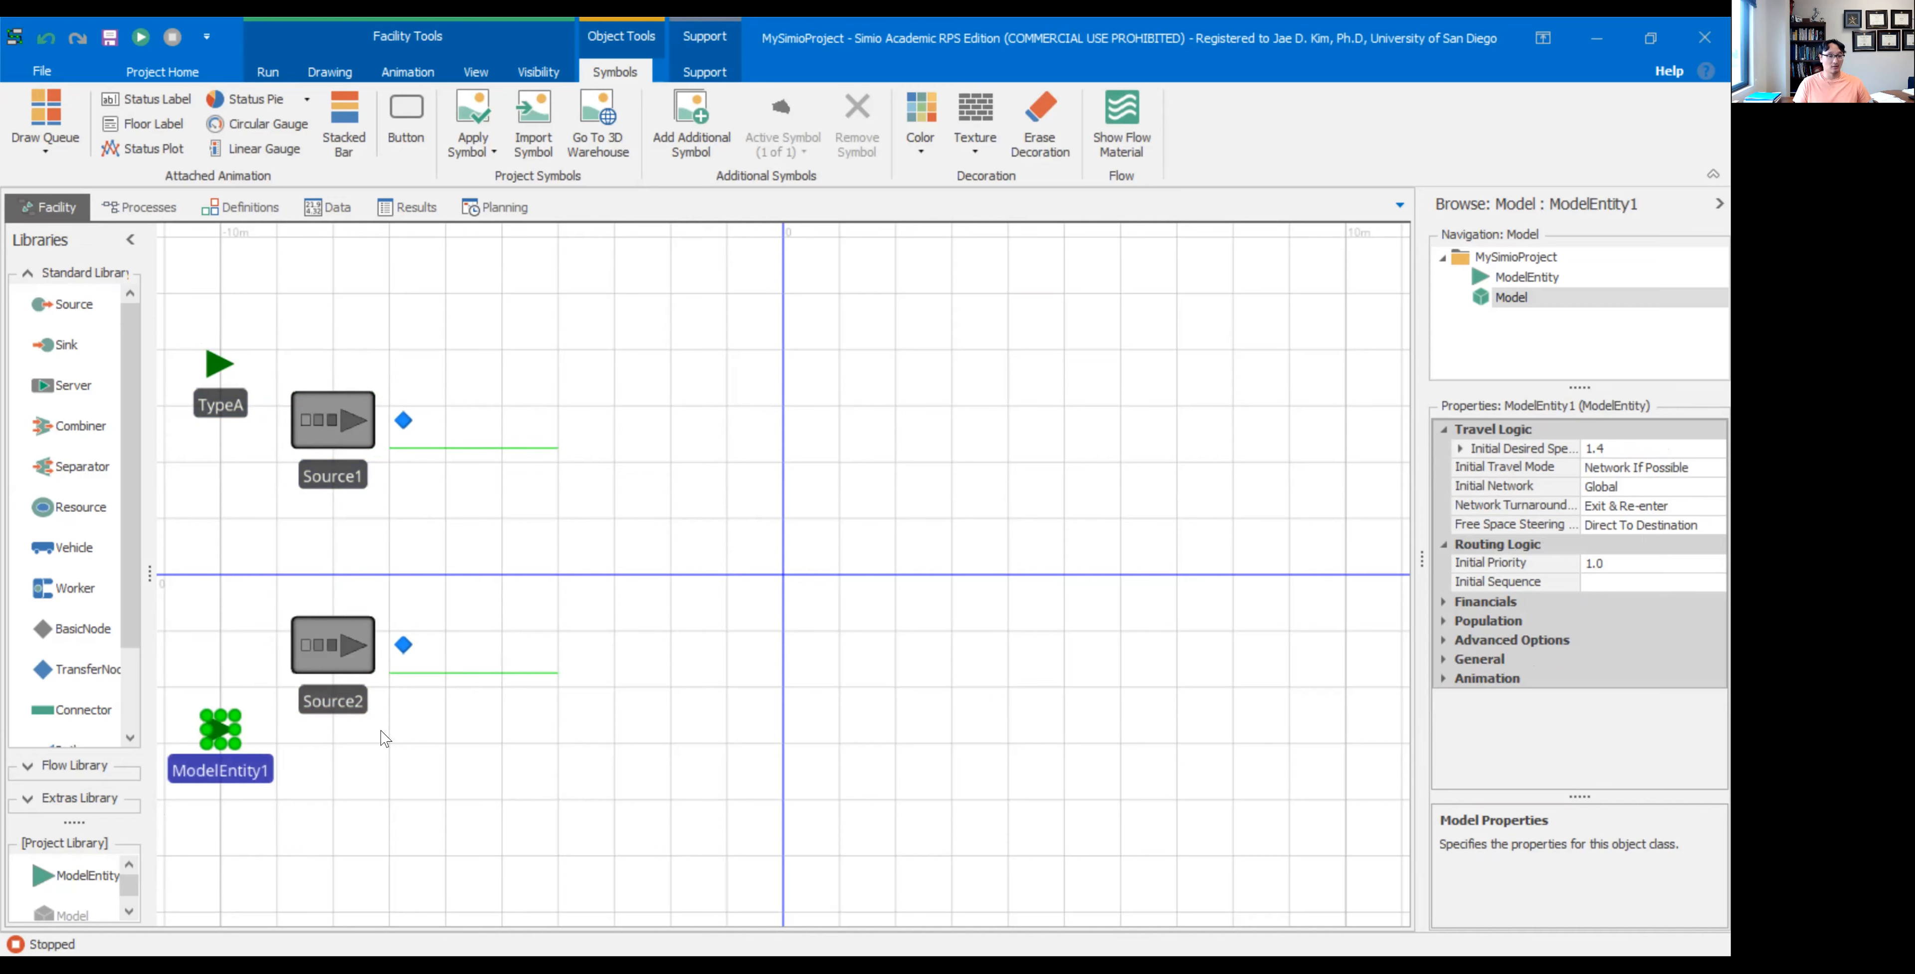
click(208, 766)
text(Typ)
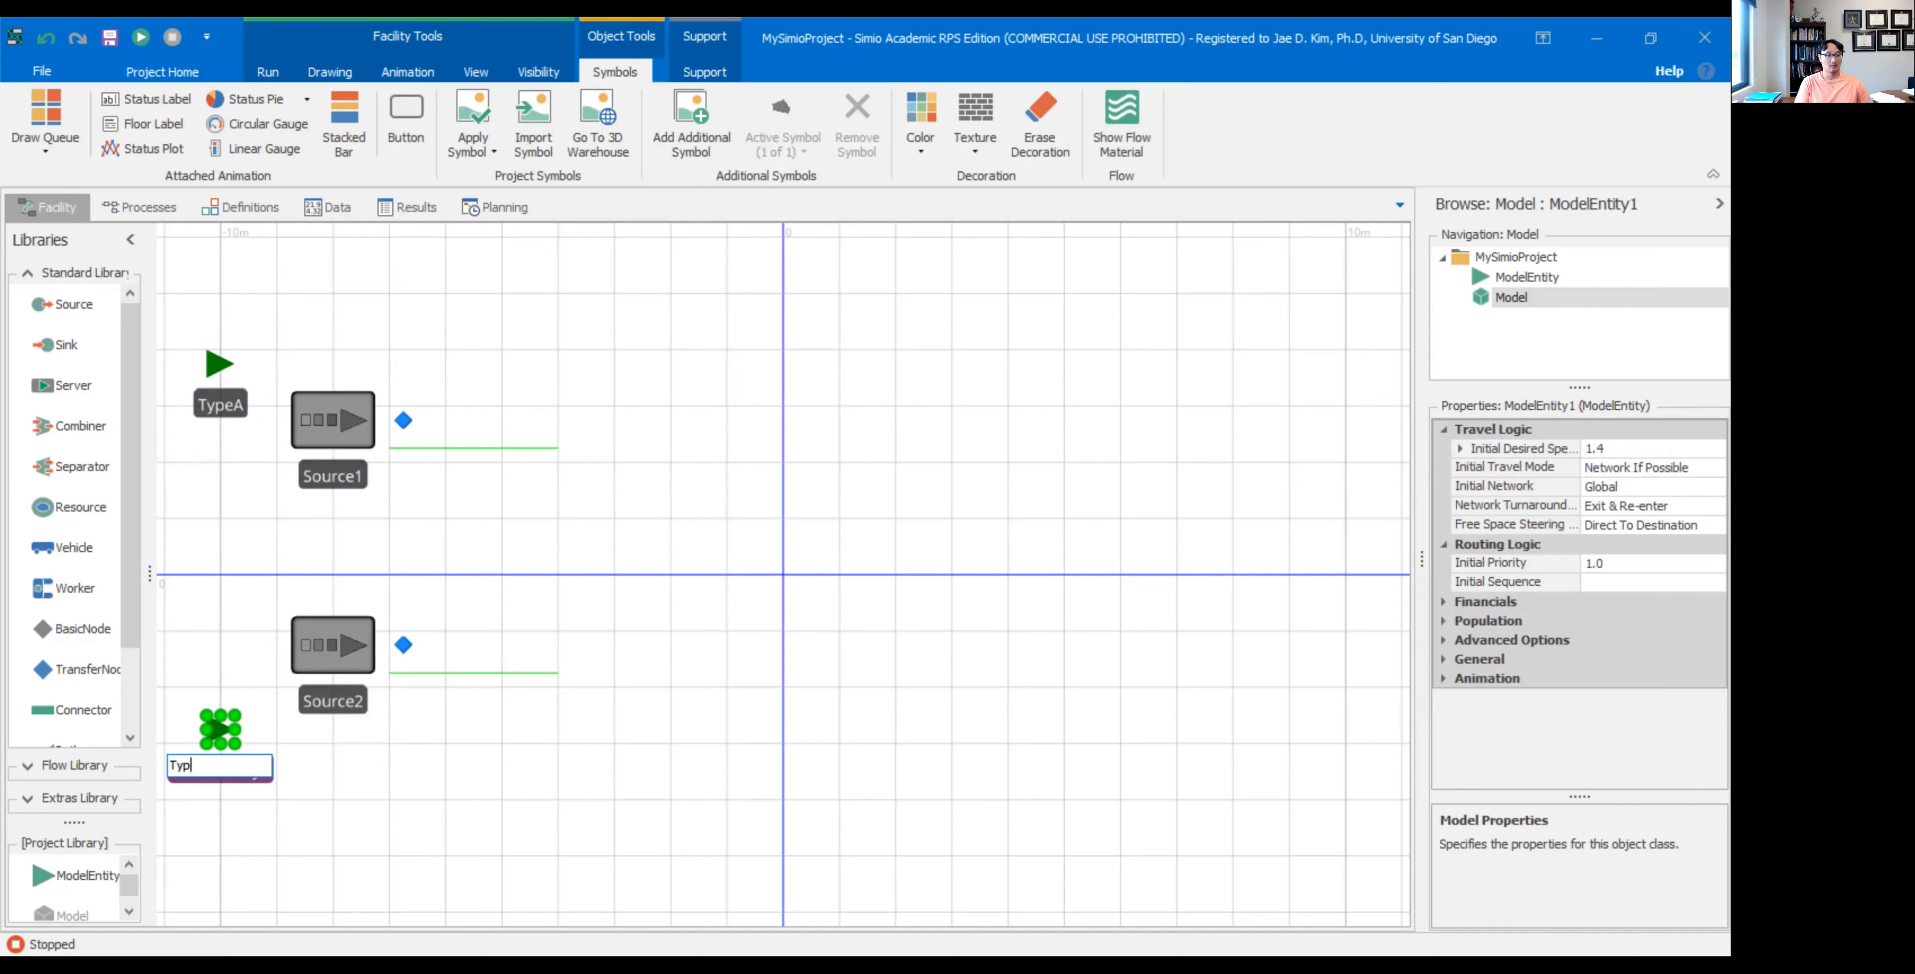
text(eB)
key(Return)
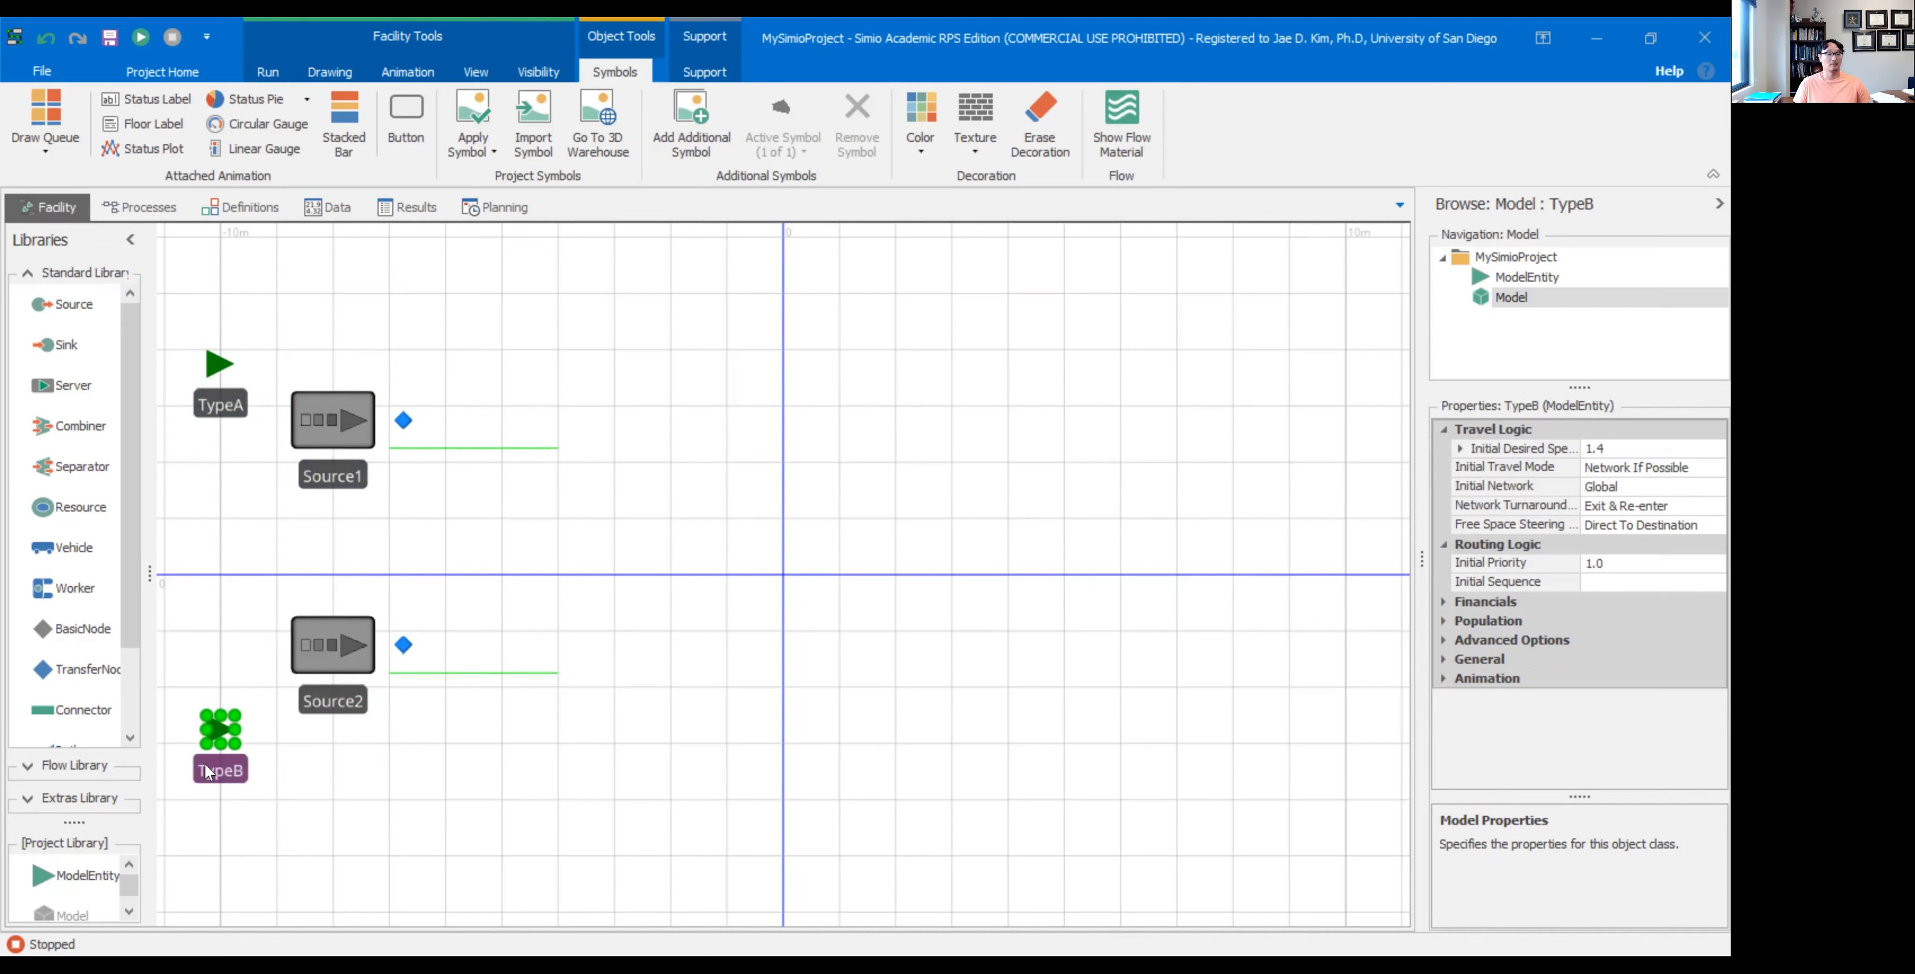
- Move the TypeA and TypeB entities closer to their sources and color TypeB red
click(232, 419)
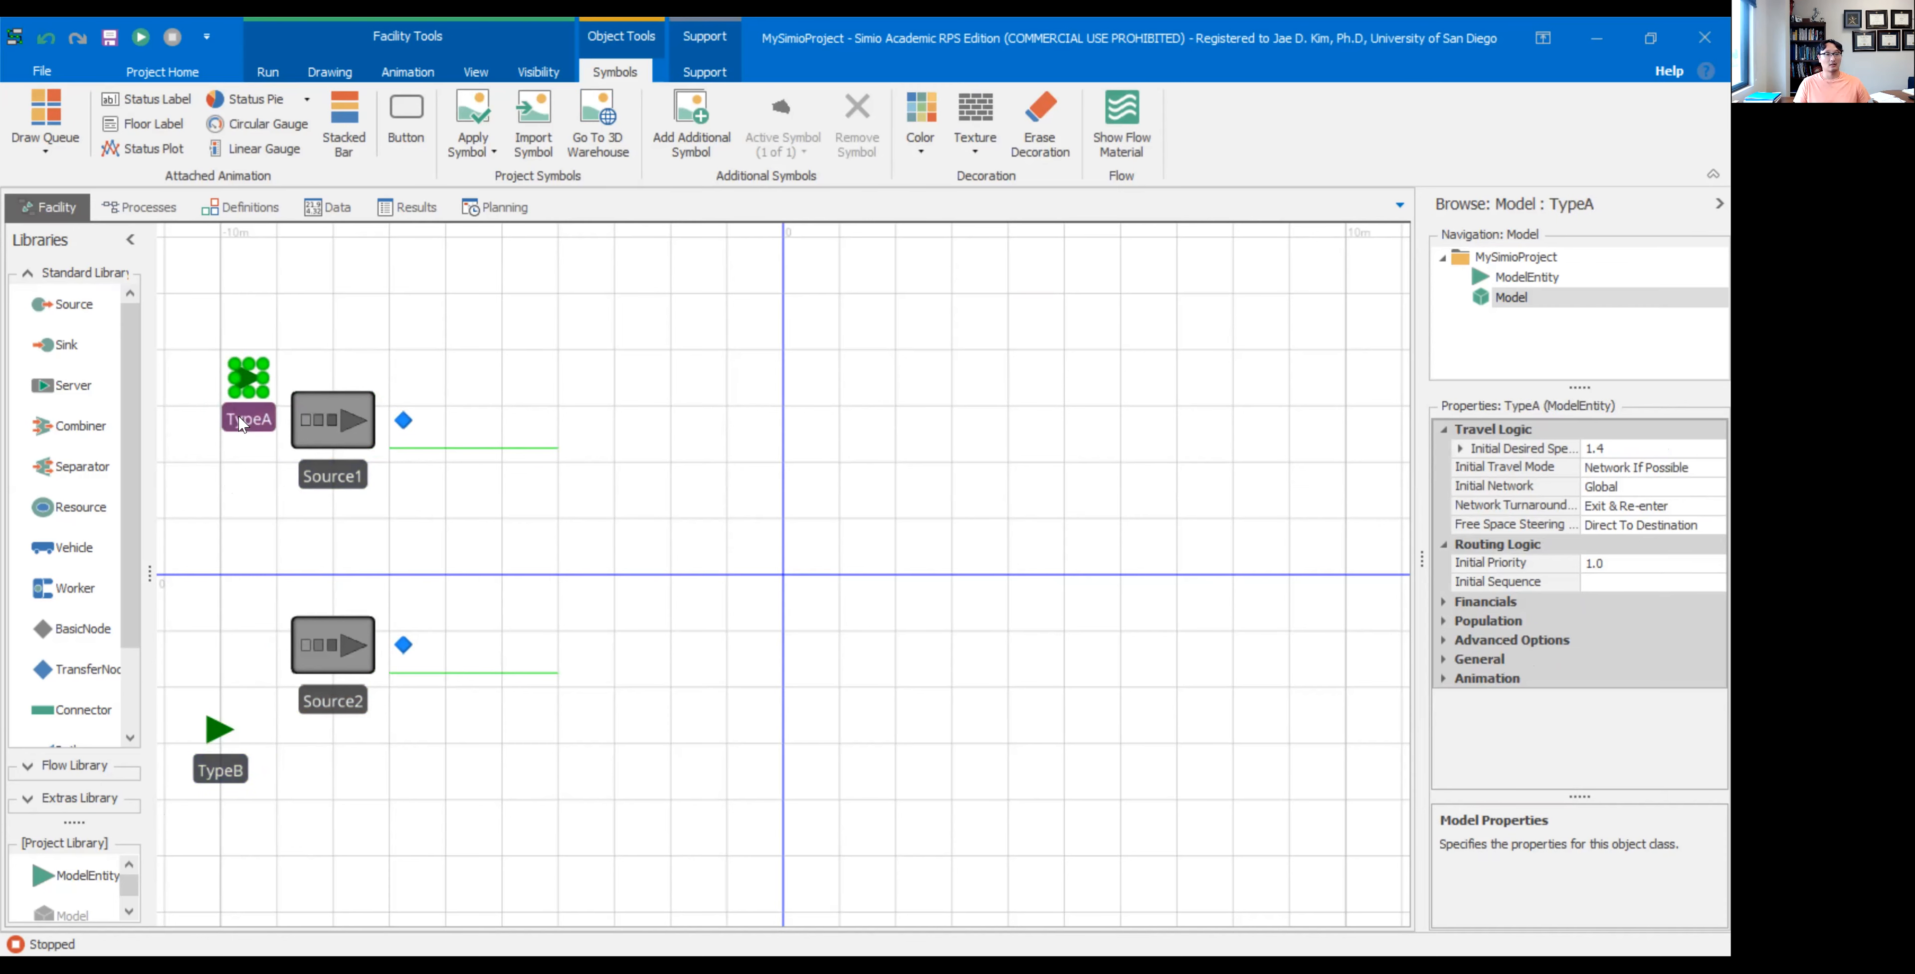
click(233, 765)
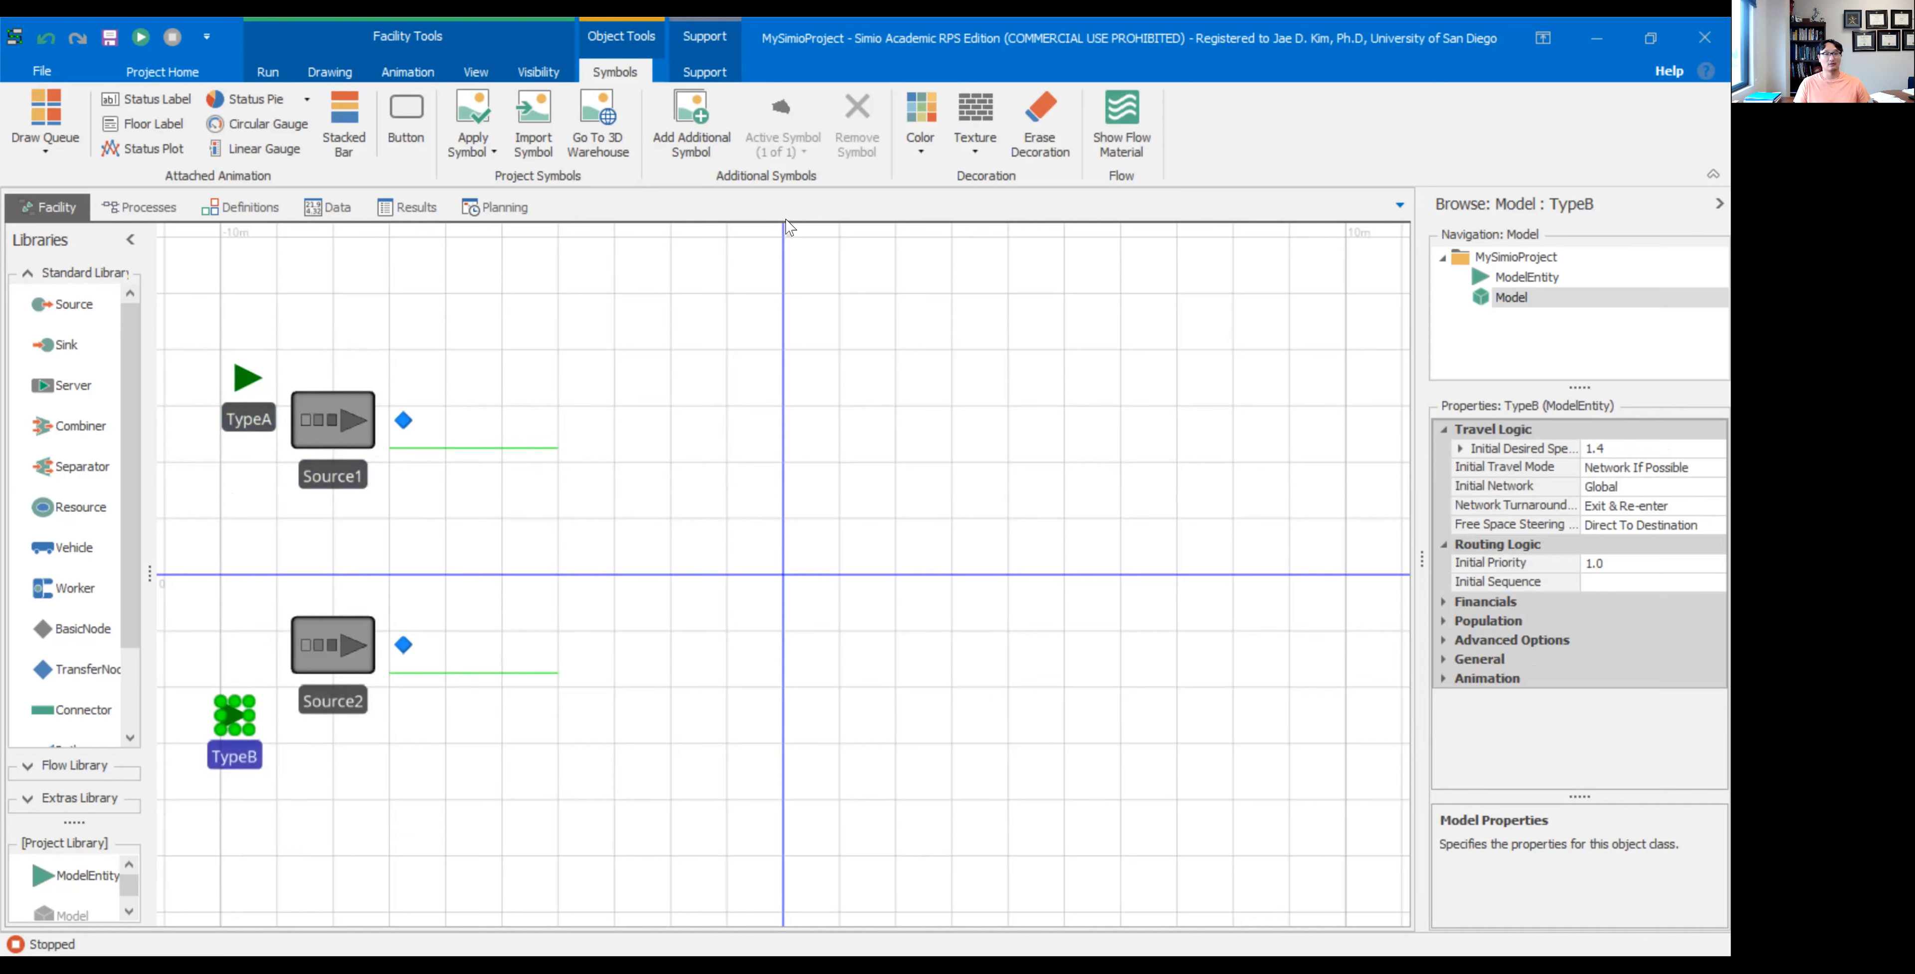
click(916, 151)
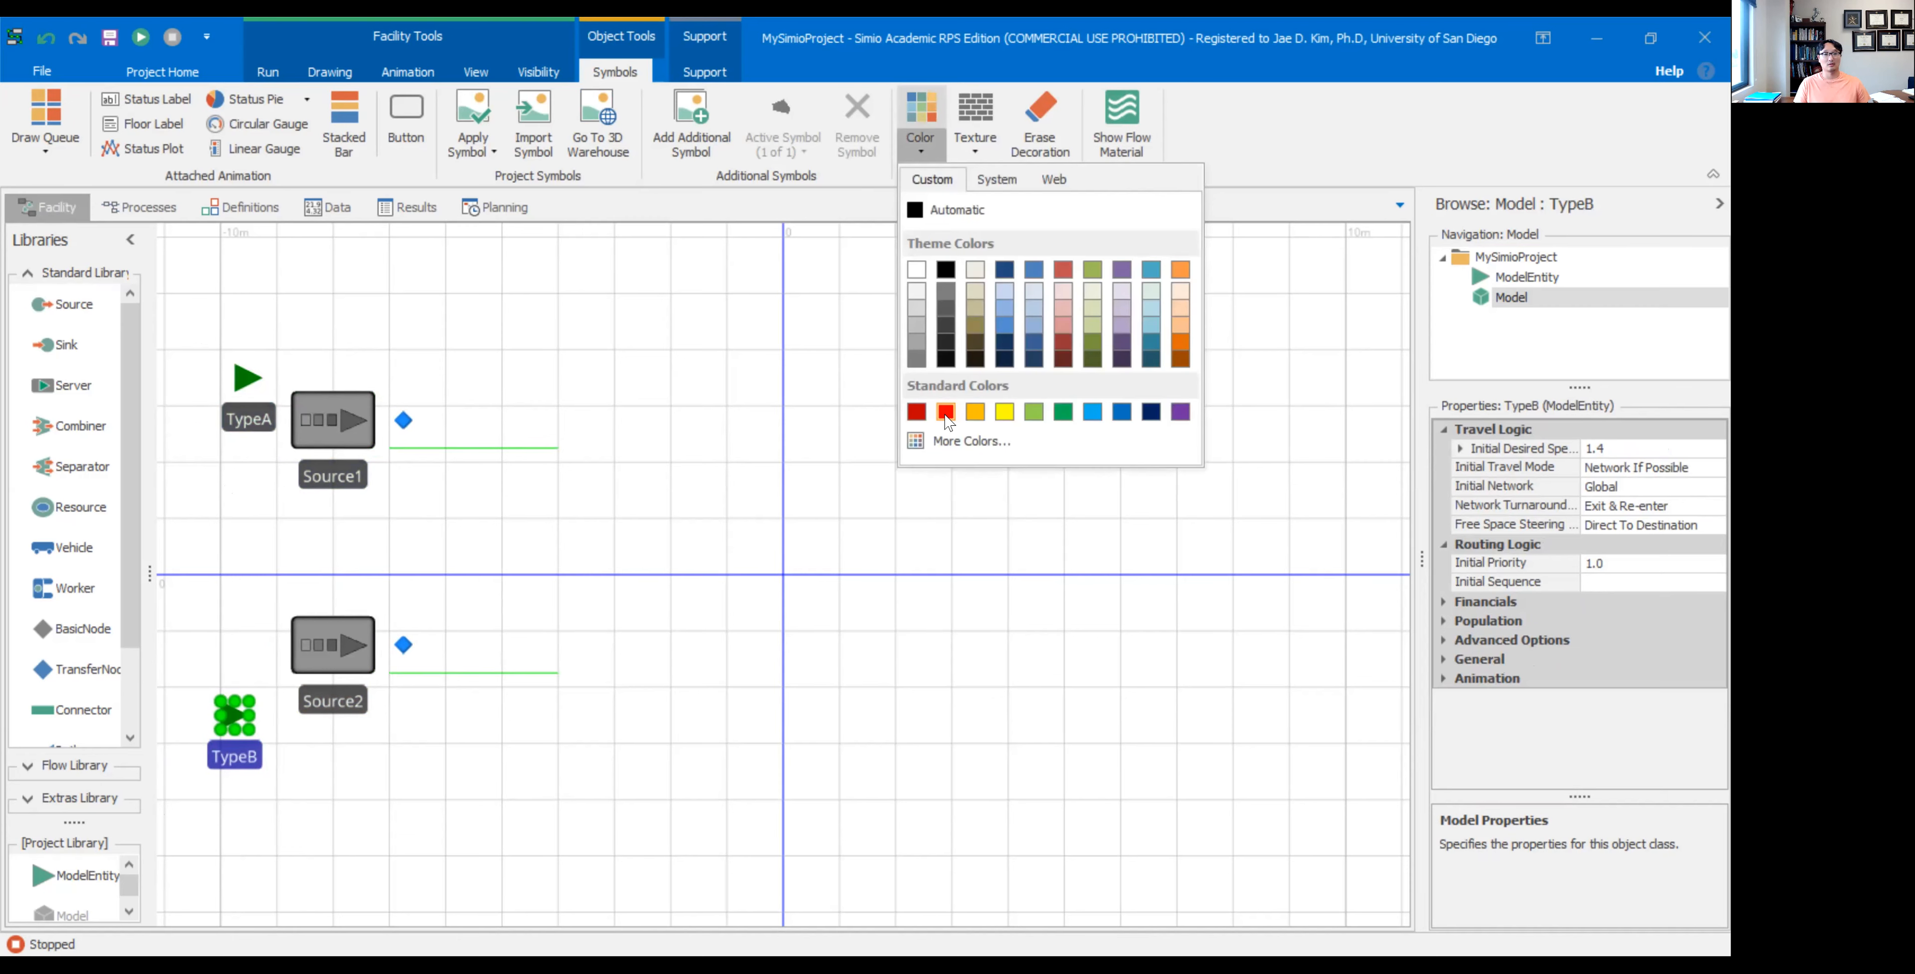
click(222, 733)
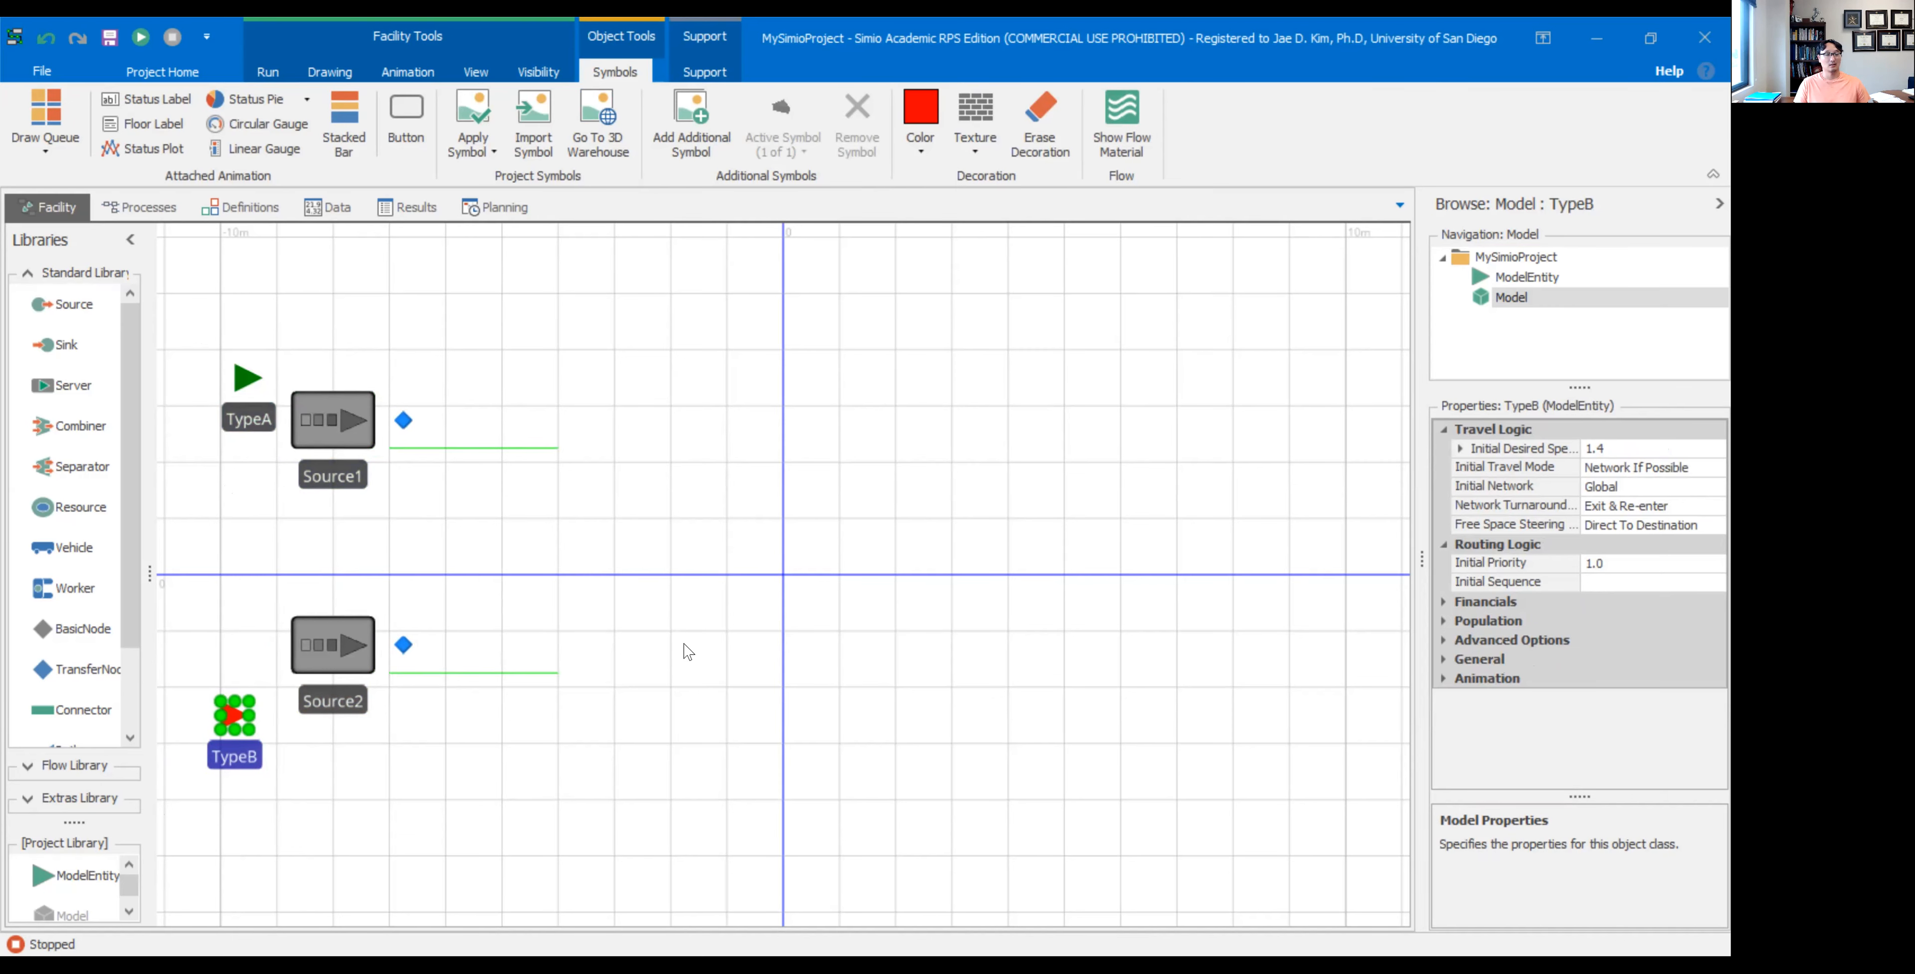
click(687, 658)
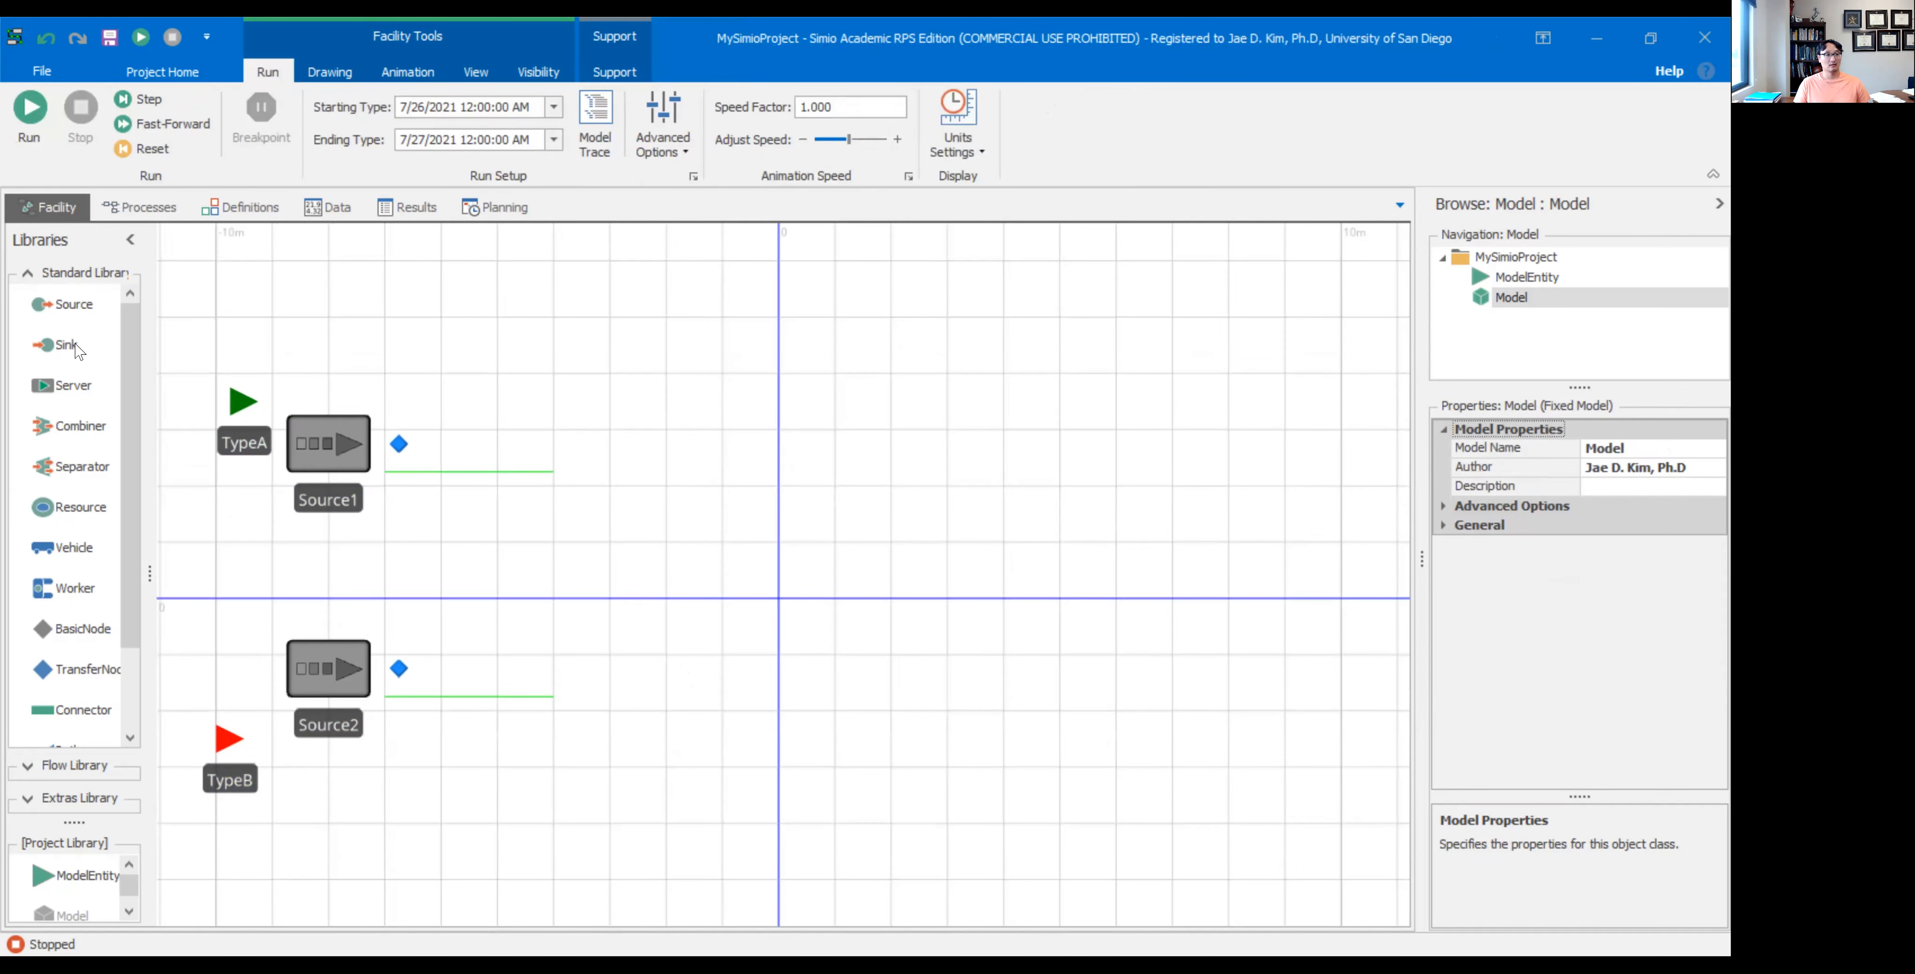
- Place a Server on the vertical axis to the right of Source1 and move Source1 up slightly
drag(72, 398, 792, 486)
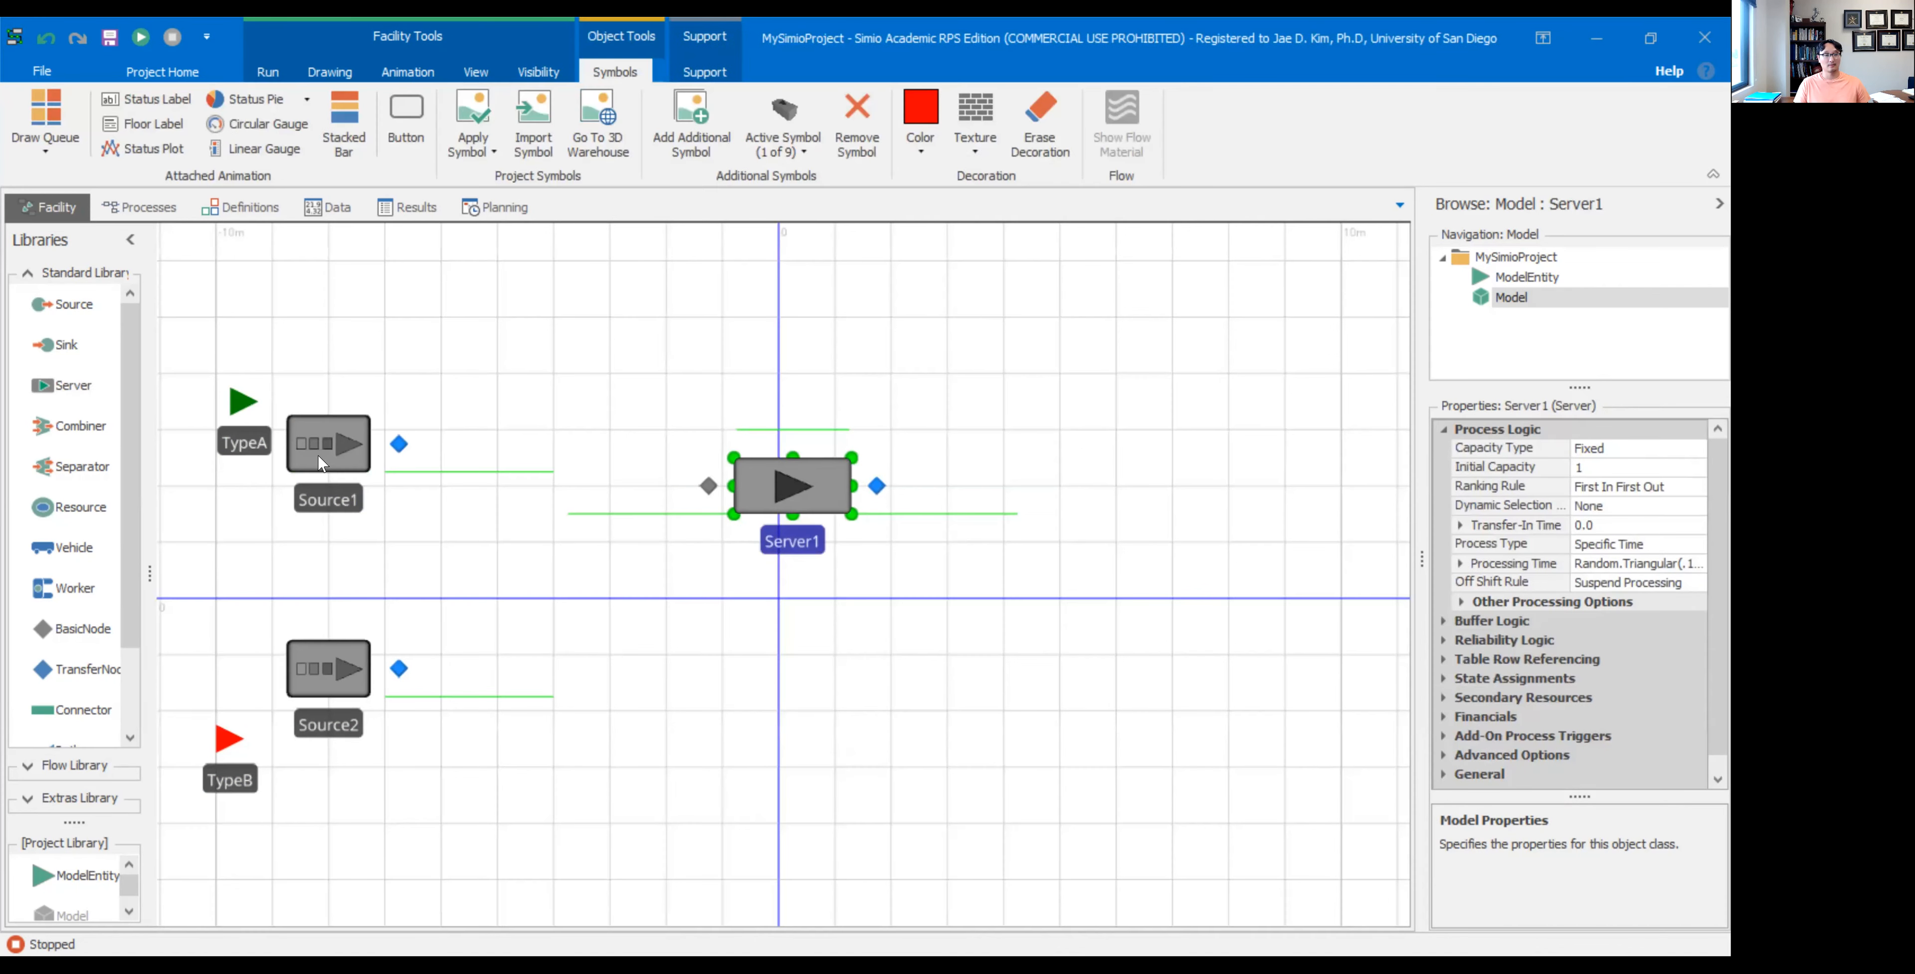
drag(317, 428, 316, 381)
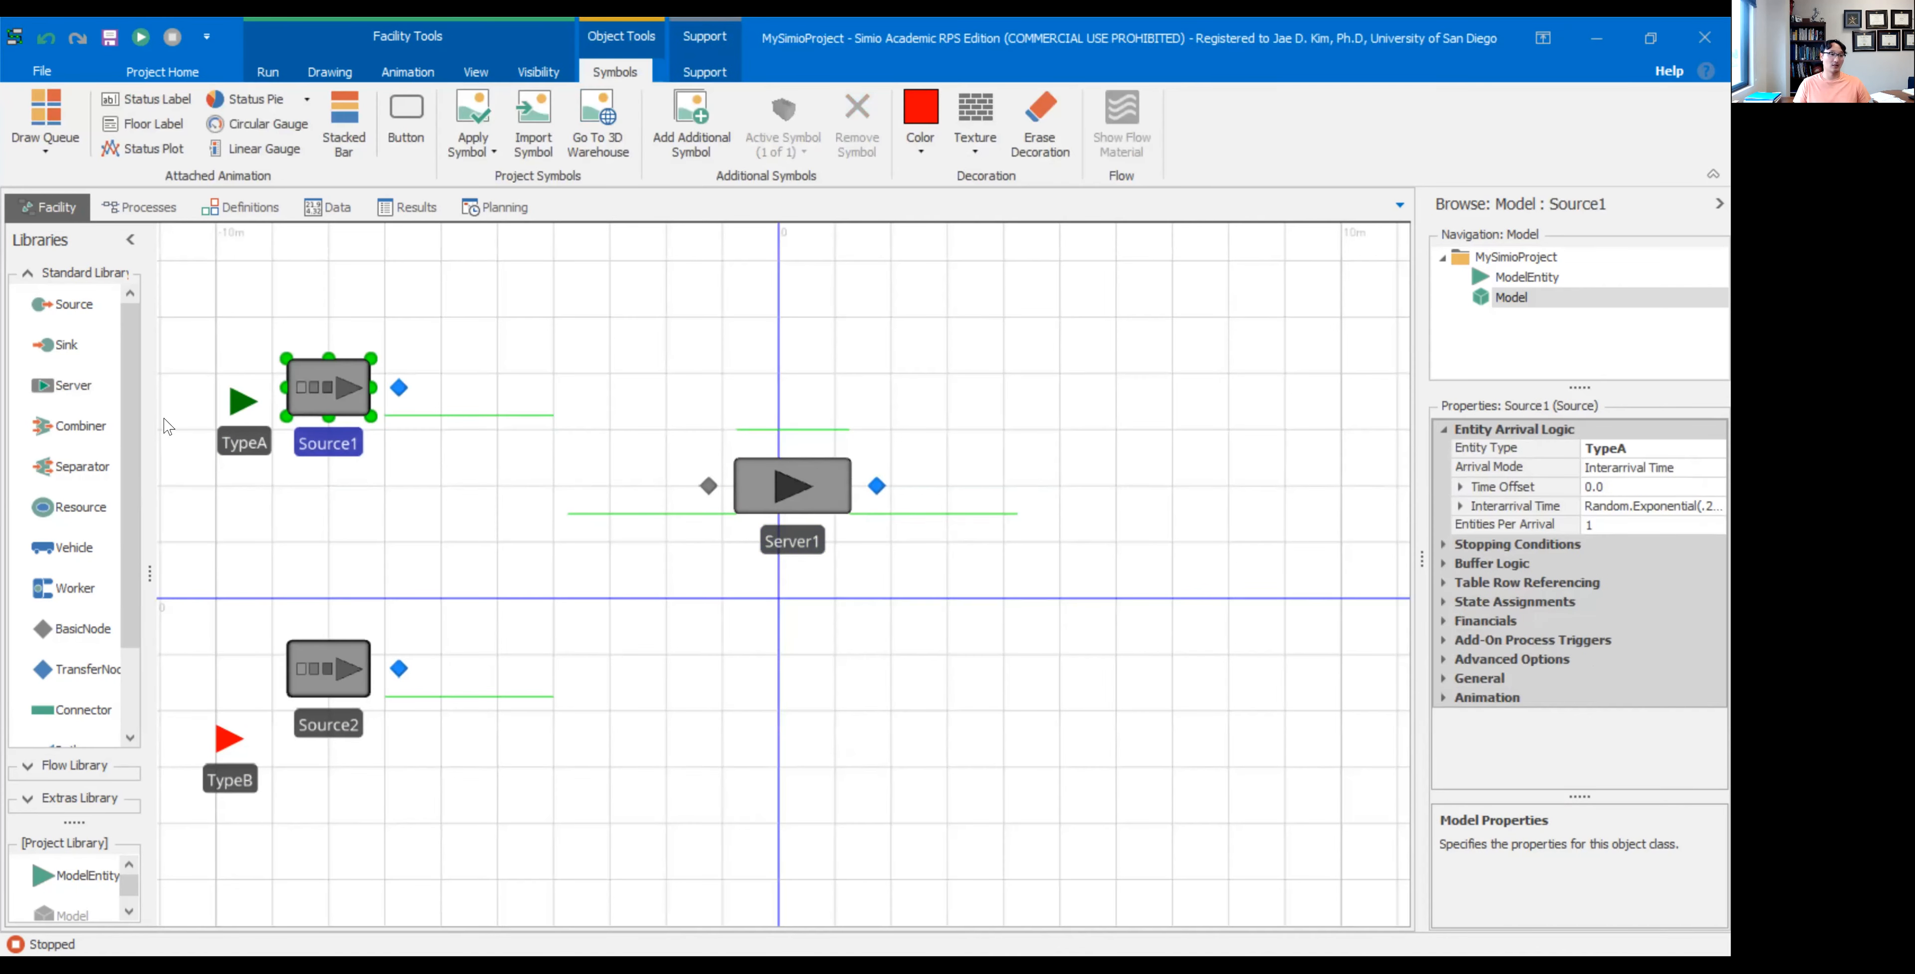
- Widen the library list and place two Sinks to the right of Server1, one above and one below its level
drag(154, 411, 180, 410)
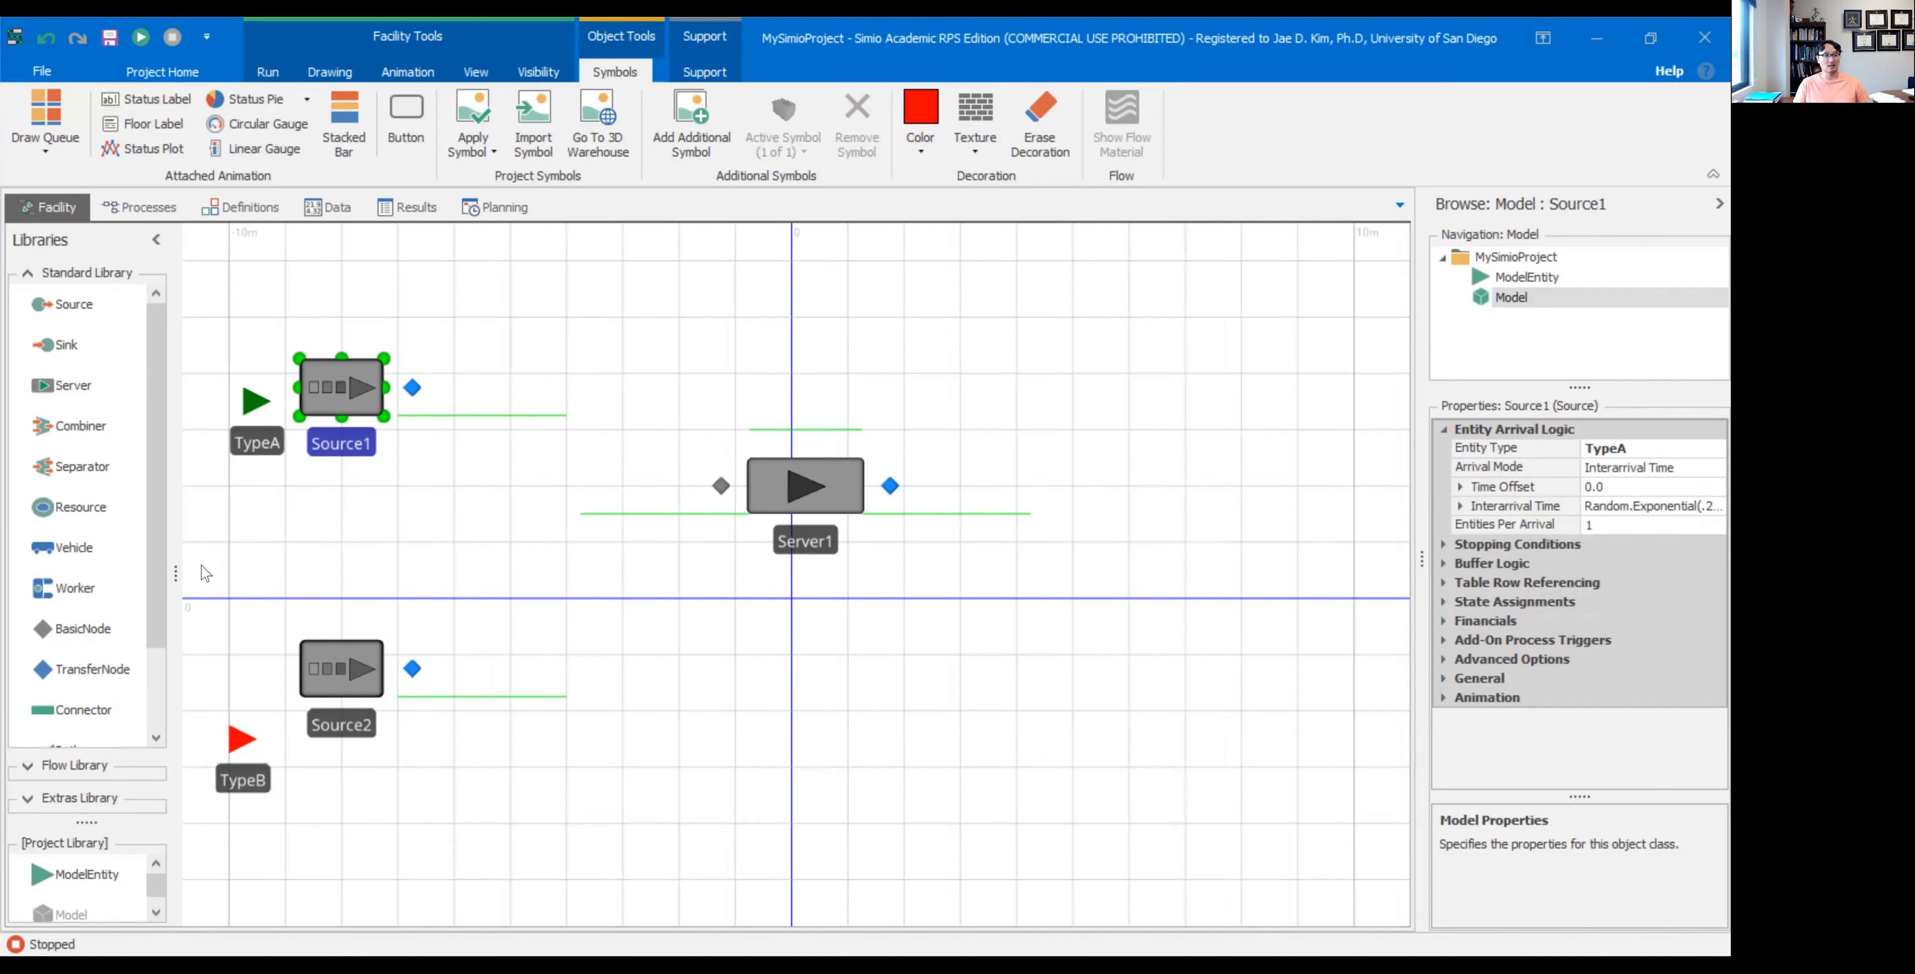
drag(151, 554, 149, 663)
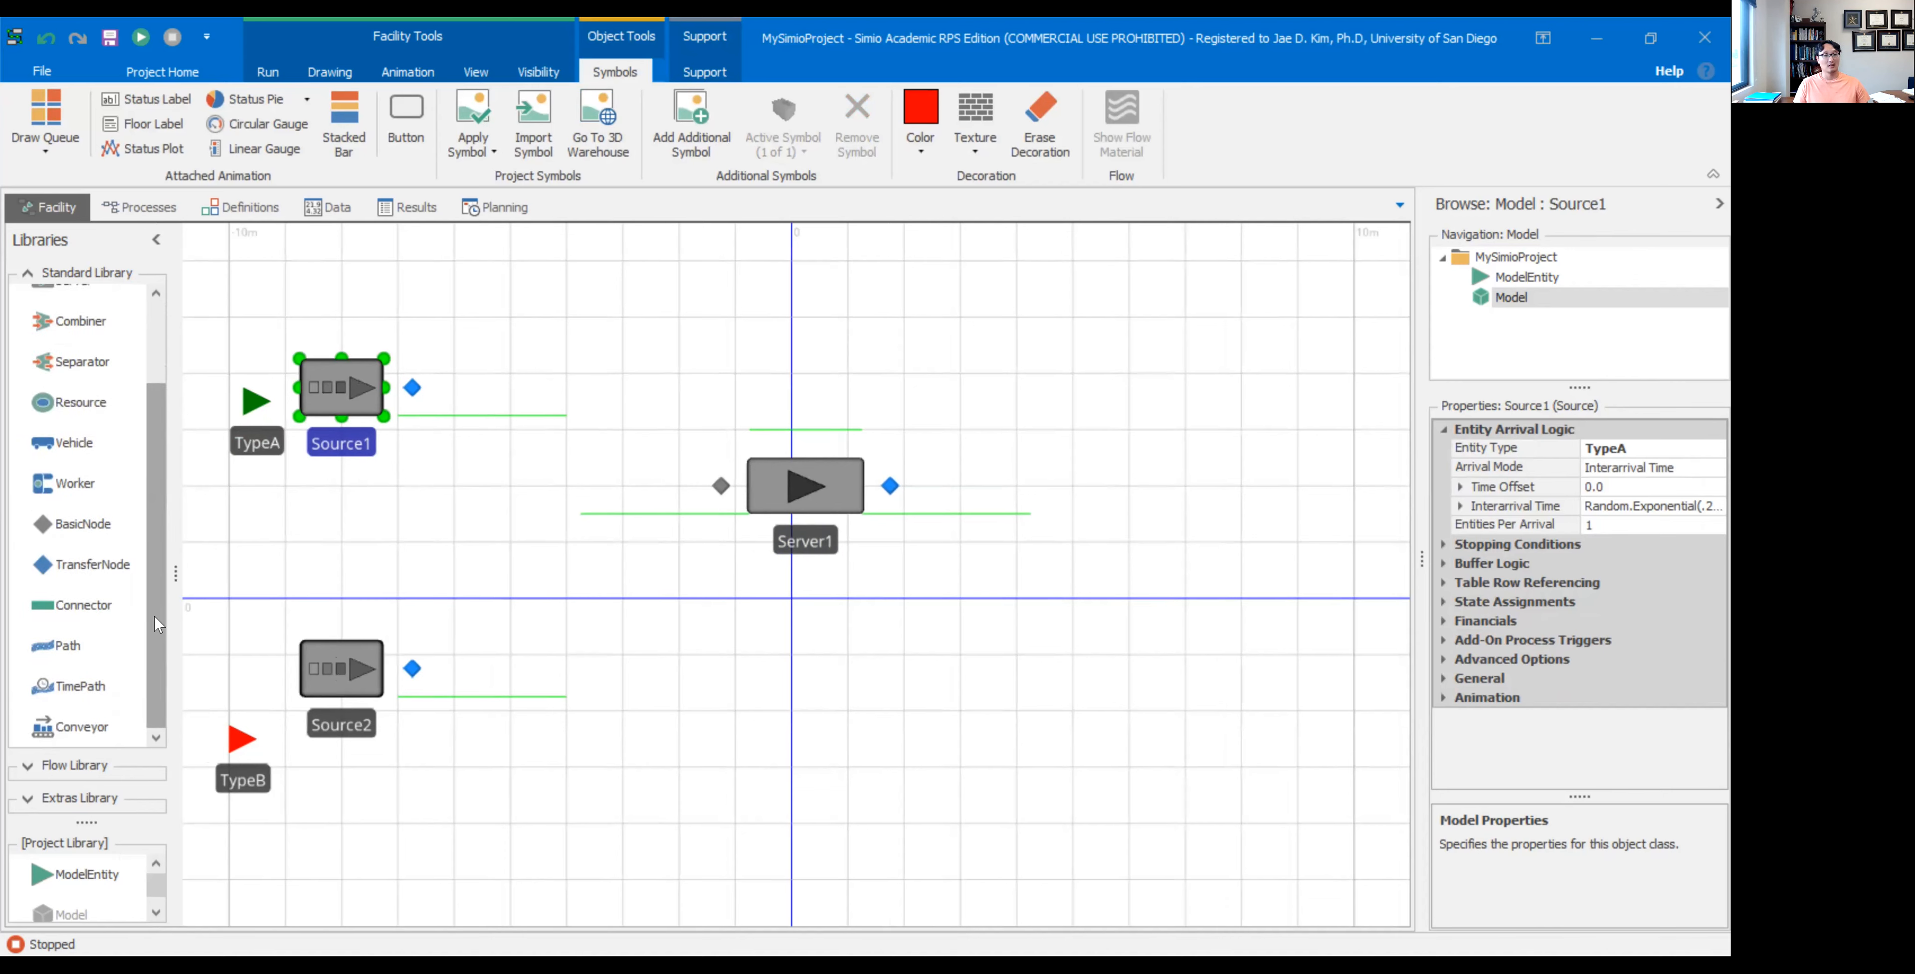
drag(162, 571, 136, 448)
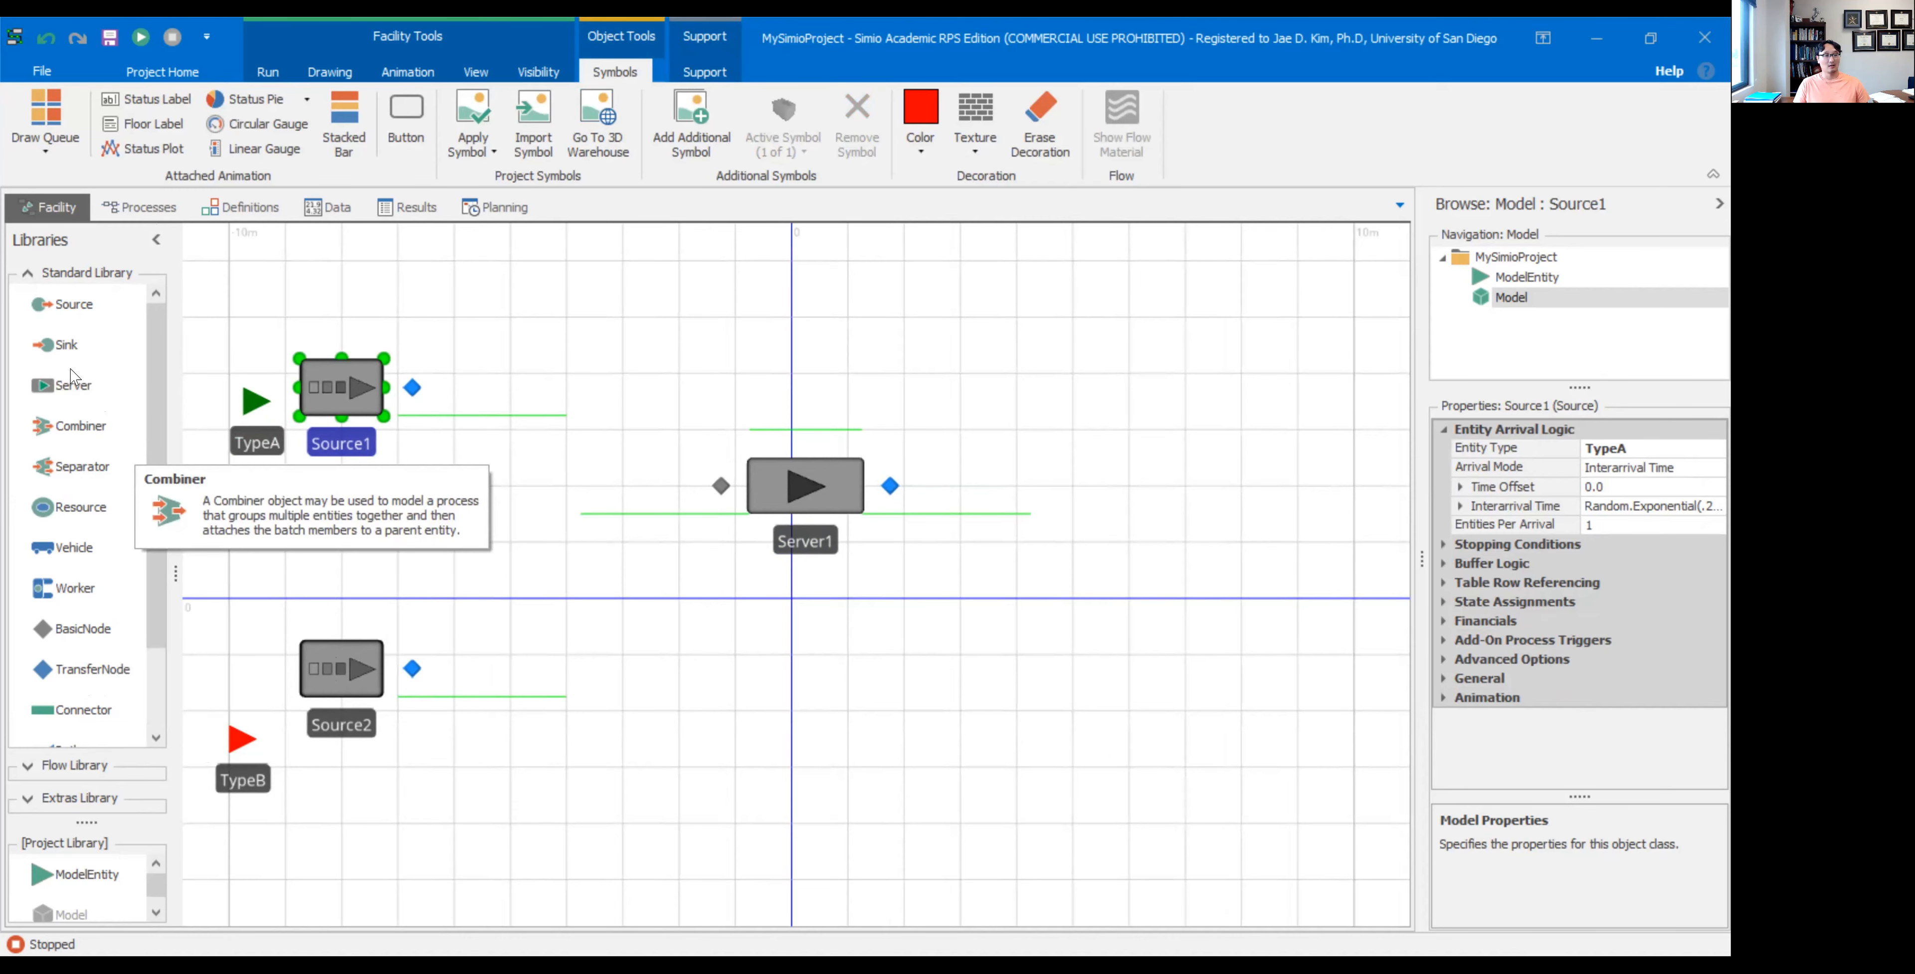
drag(67, 345, 1040, 394)
drag(82, 346, 1031, 731)
drag(741, 744, 879, 714)
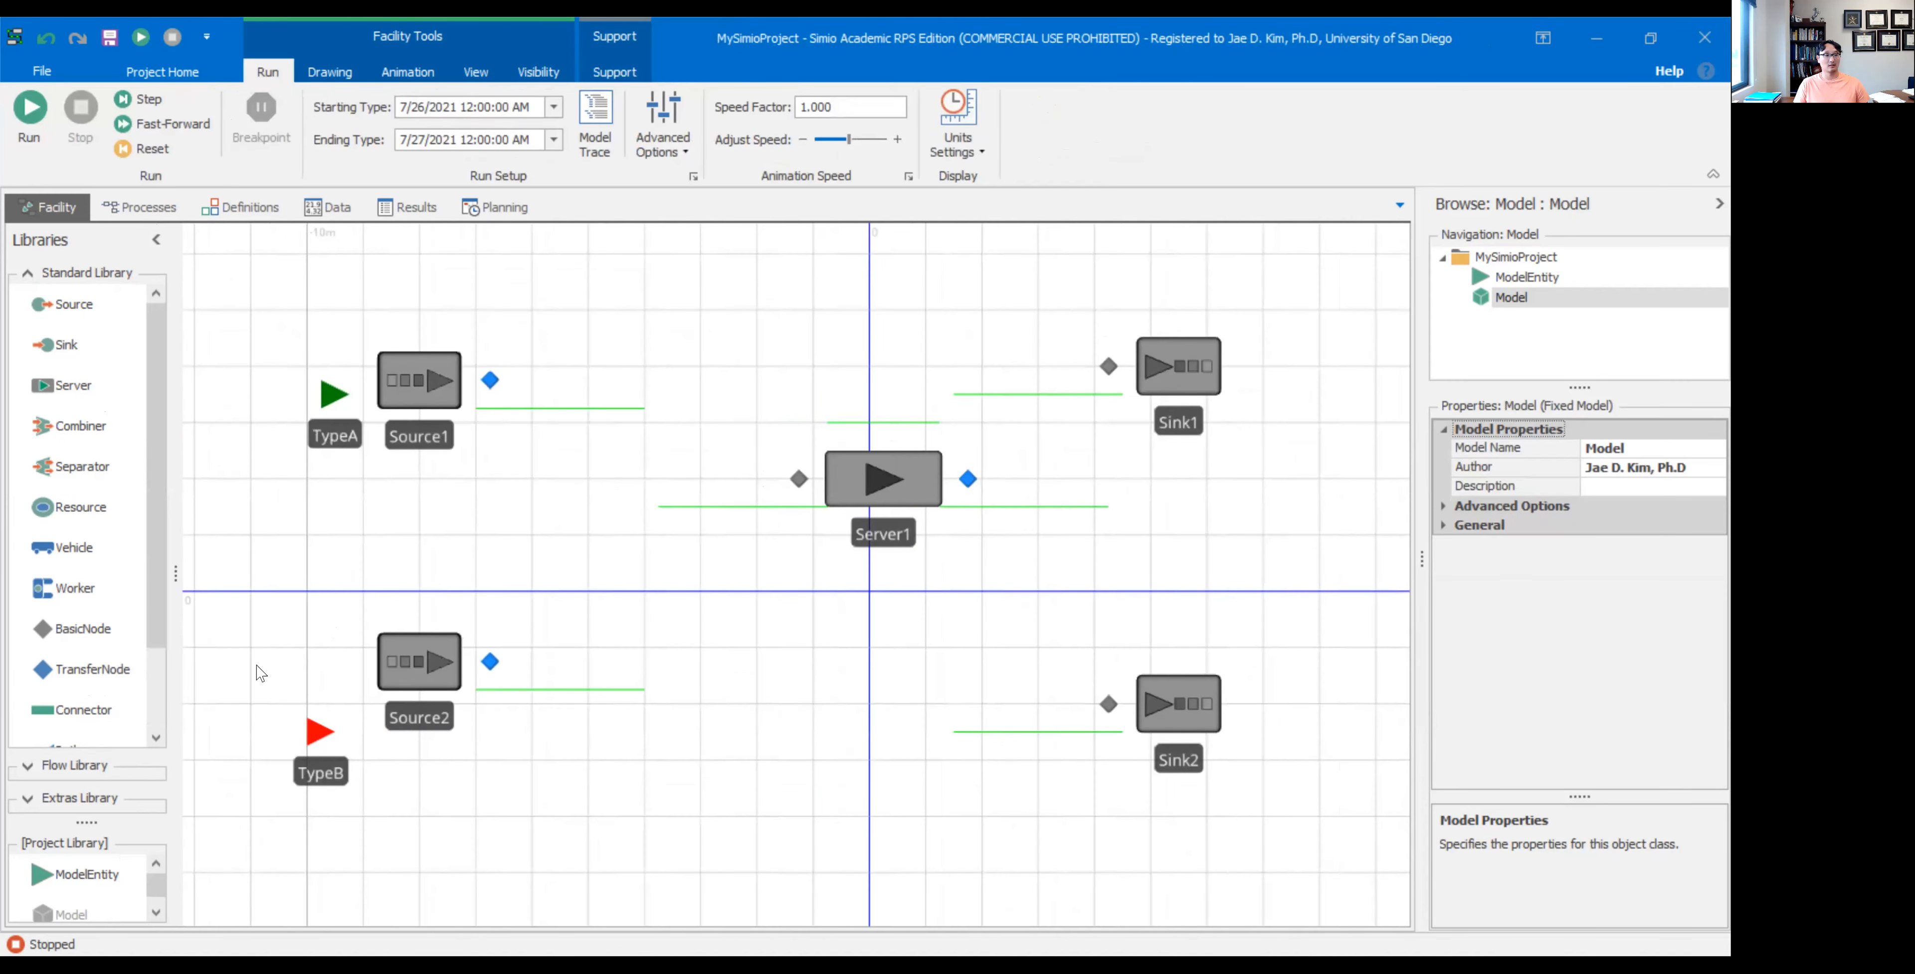
- Draw Paths from Source1 to Server1 and from Server1 to Sink1, each with one bend at Server1's level
scroll(141, 632, down, 3)
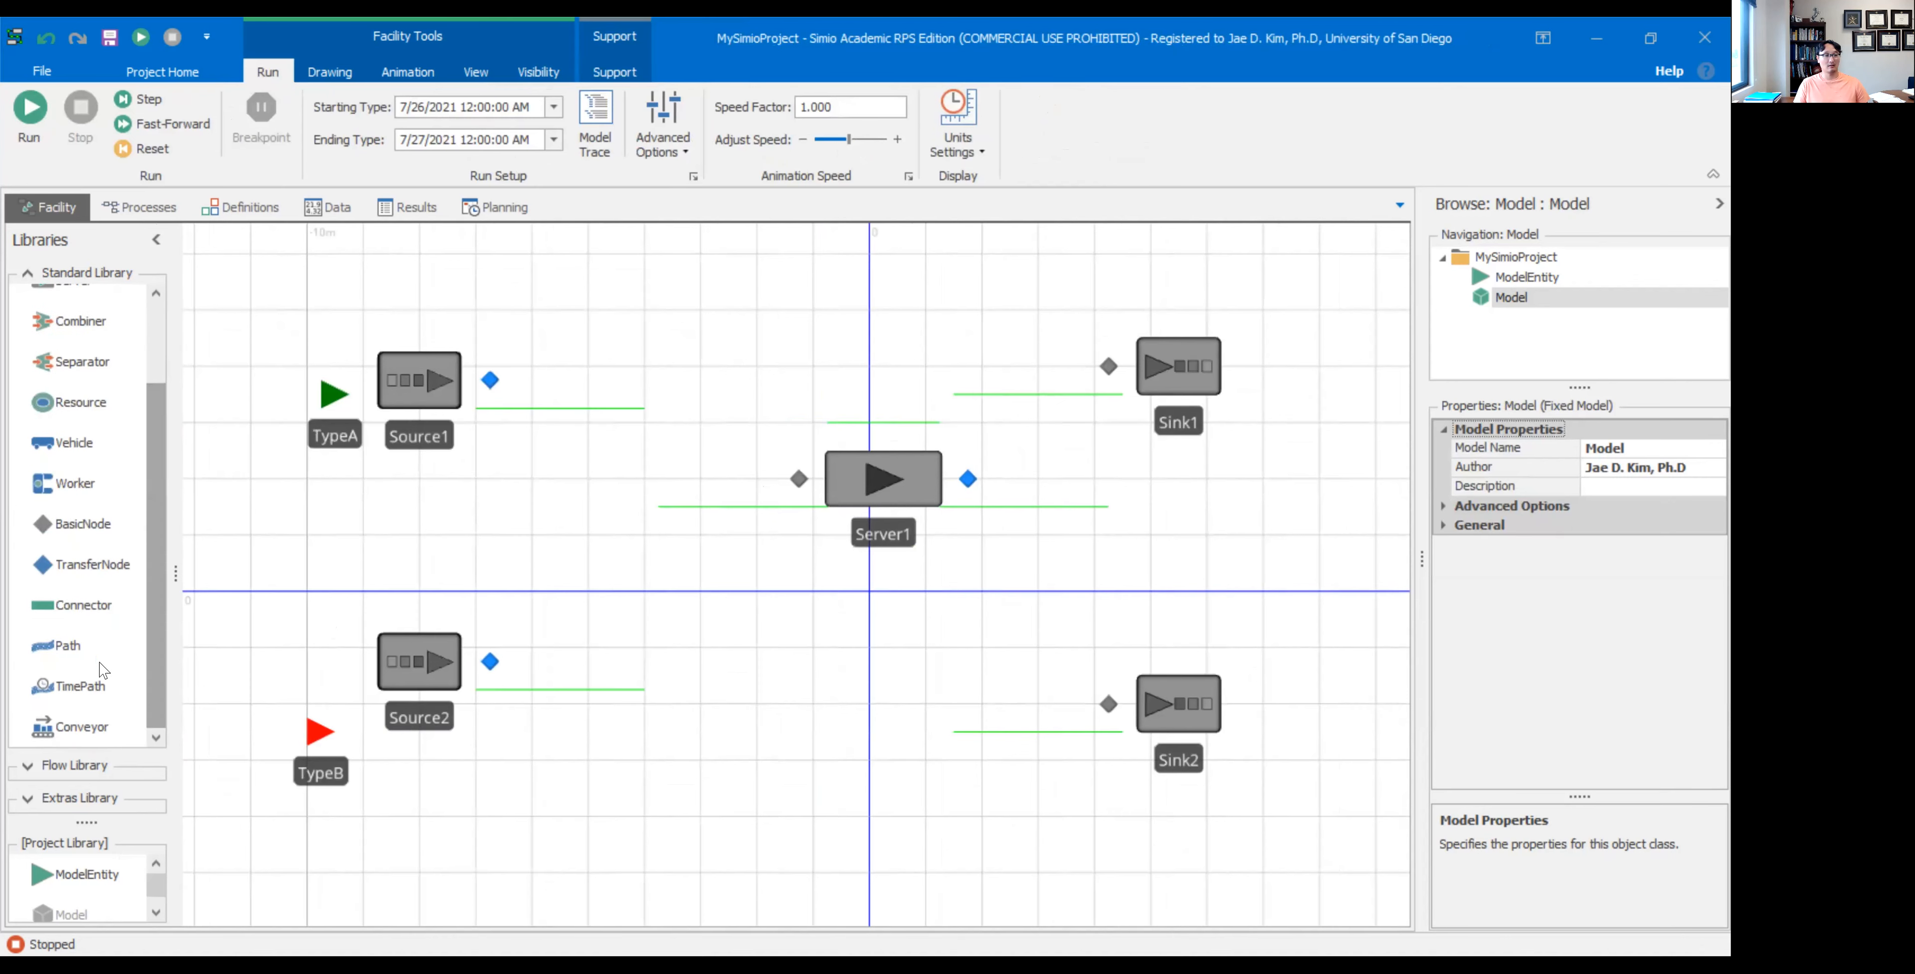
click(84, 655)
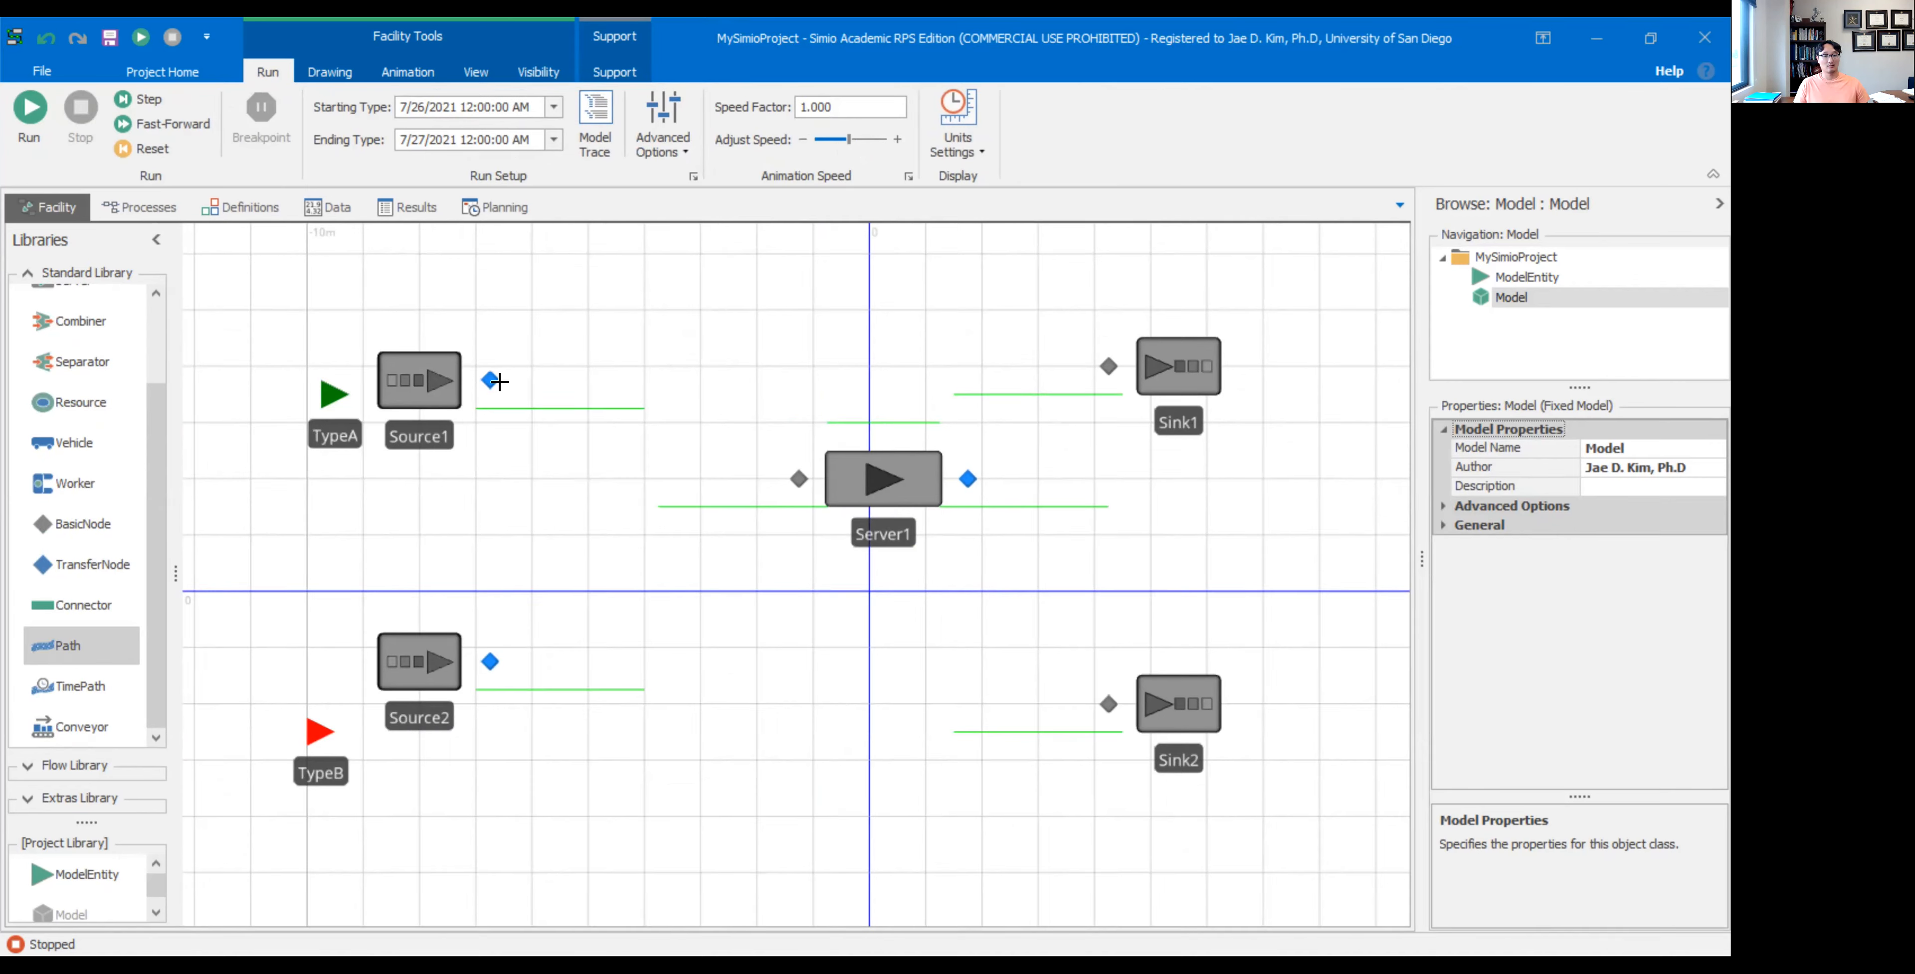
click(491, 381)
click(532, 478)
click(799, 479)
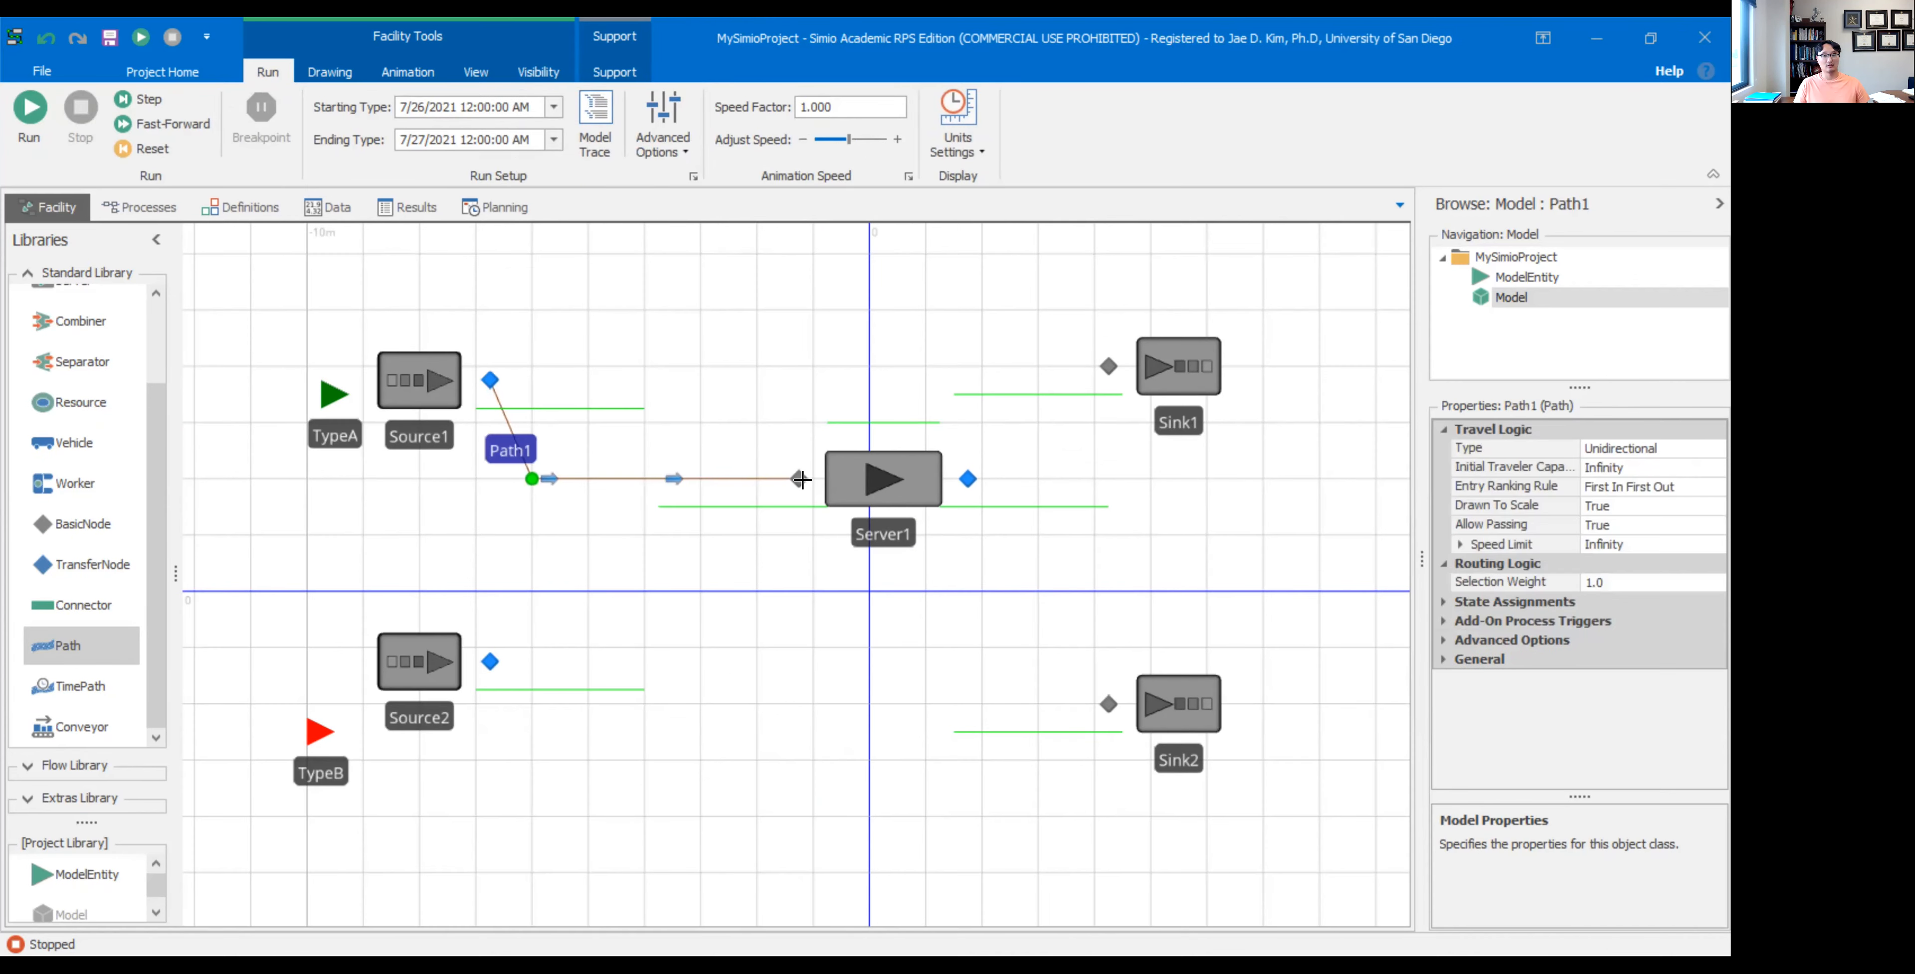
click(967, 479)
click(1052, 478)
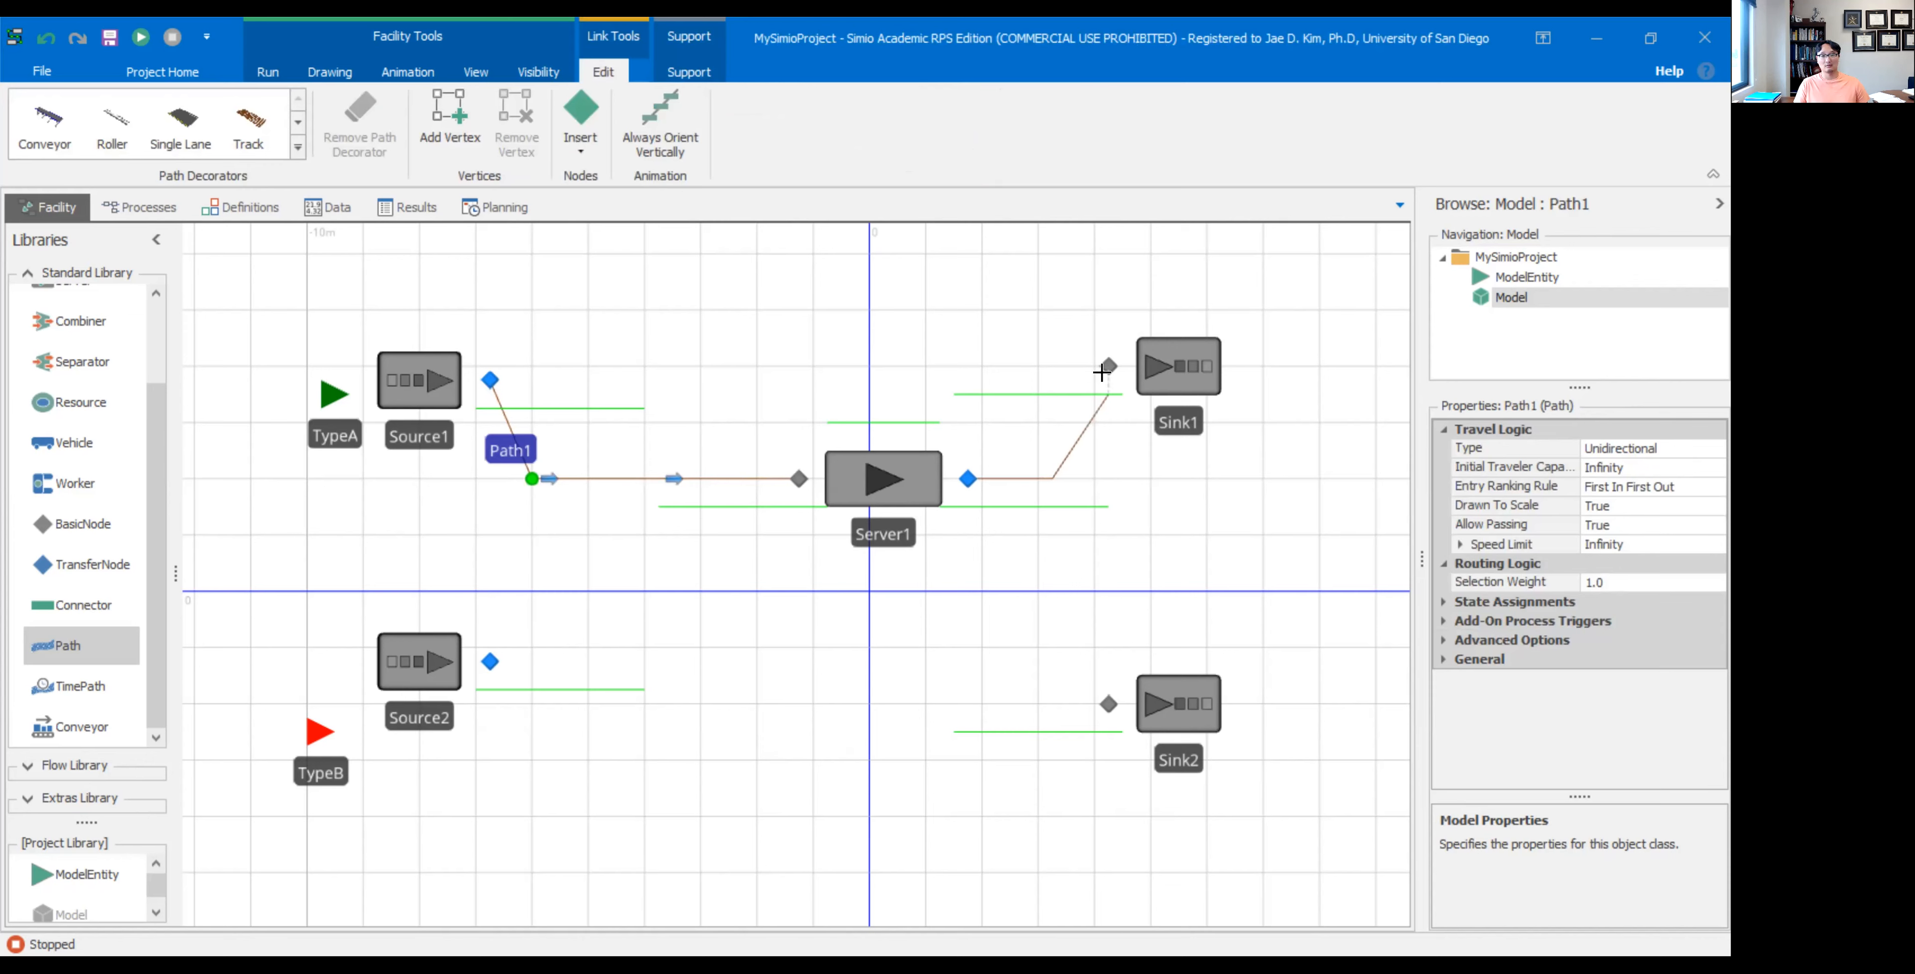
click(1109, 366)
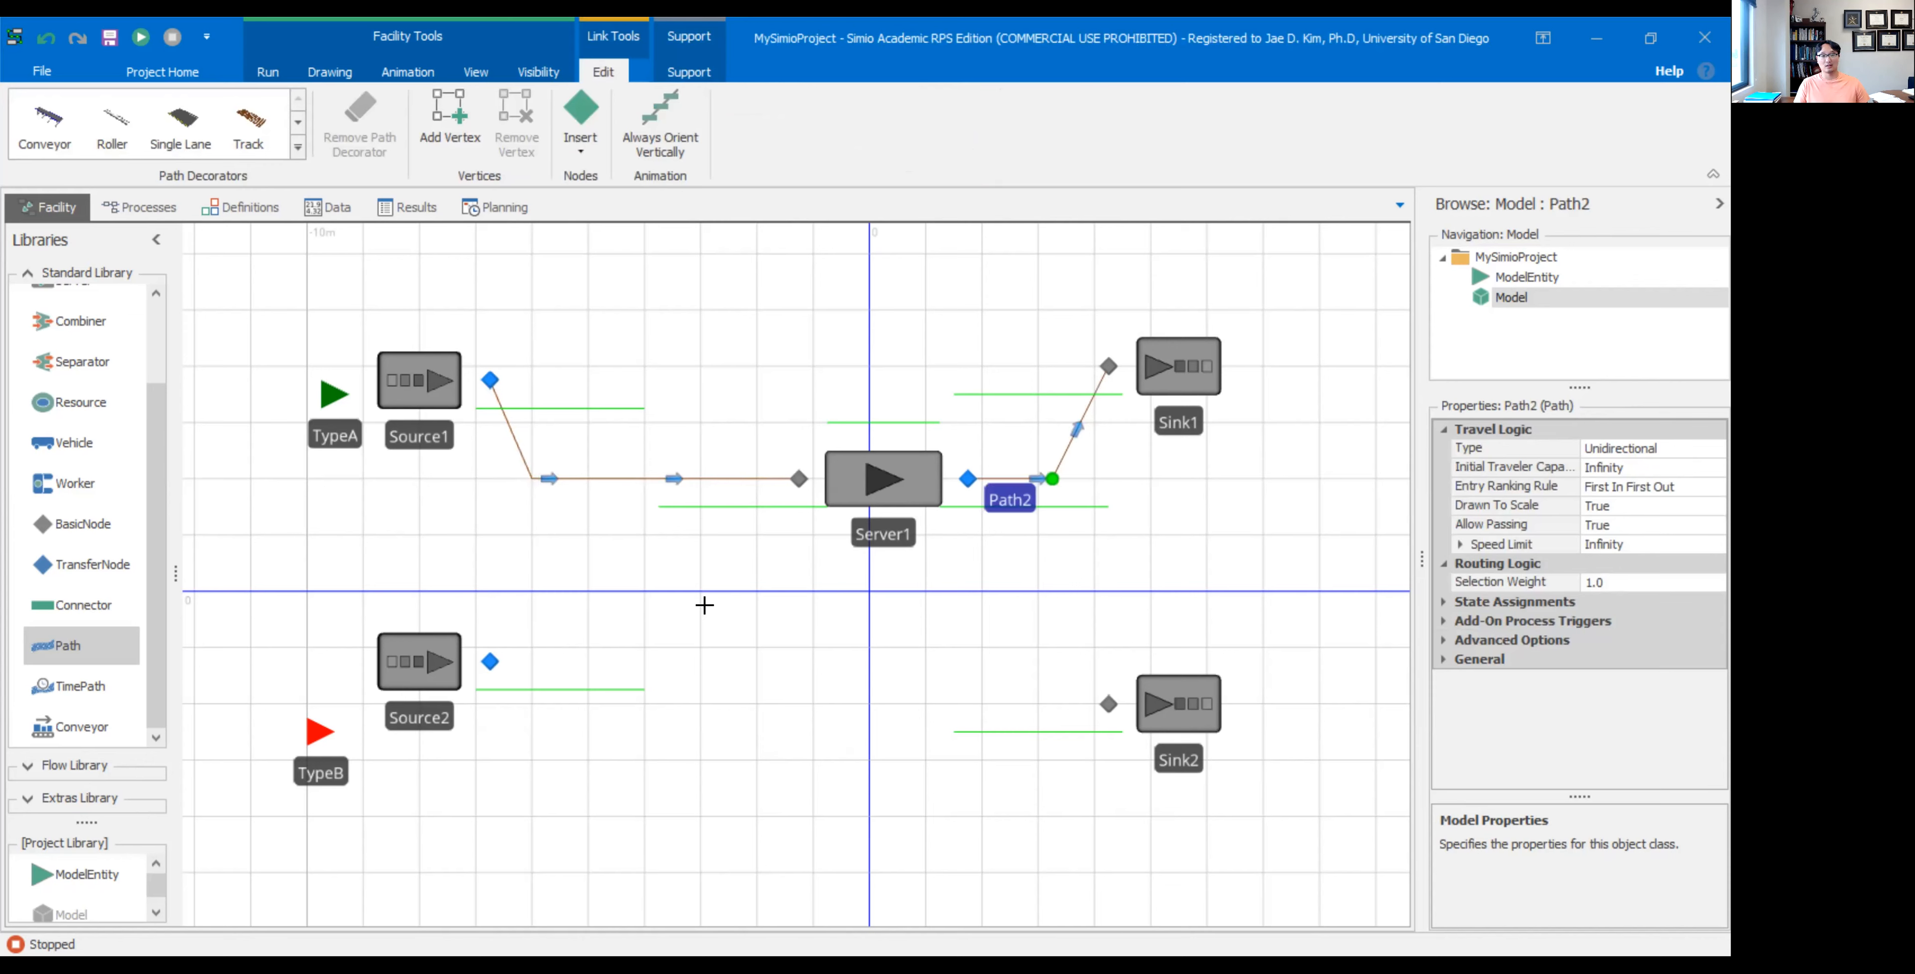
- Connect Source2 directly to Sink2 with a Path, move Source2 level with Sink2, and align Source1 above Source2
click(488, 661)
click(1108, 704)
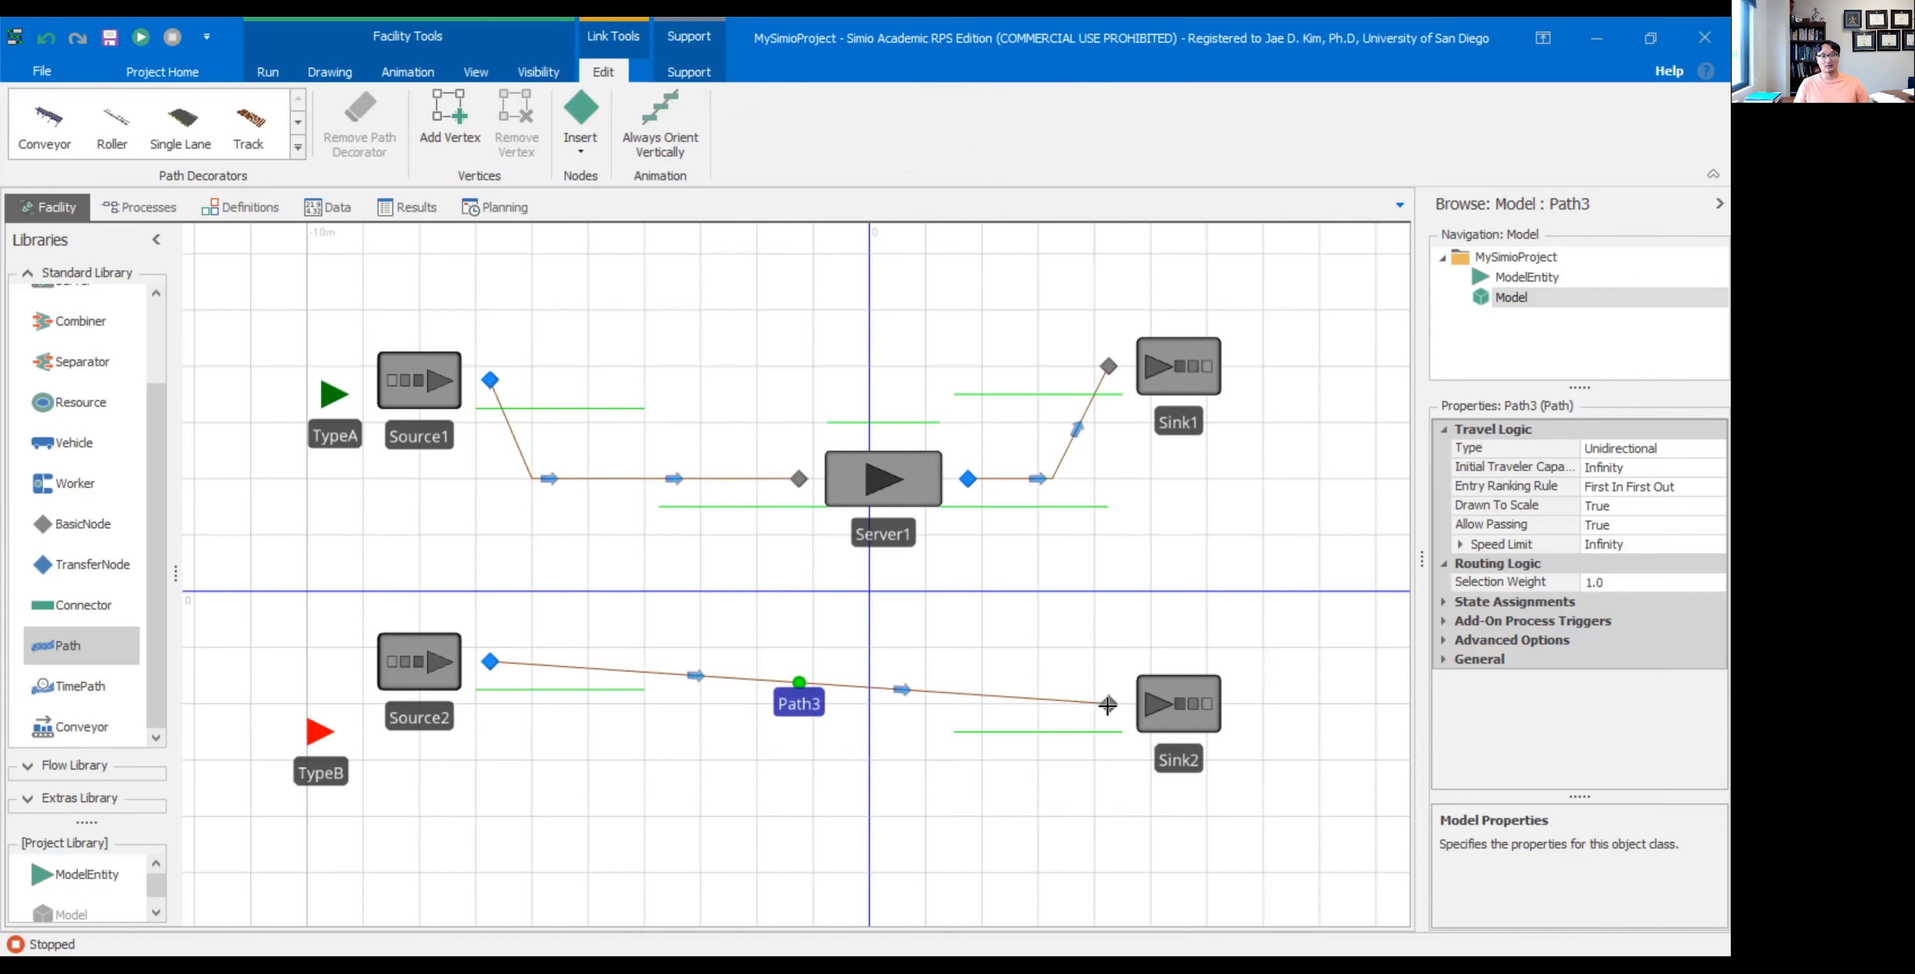
drag(419, 674, 426, 710)
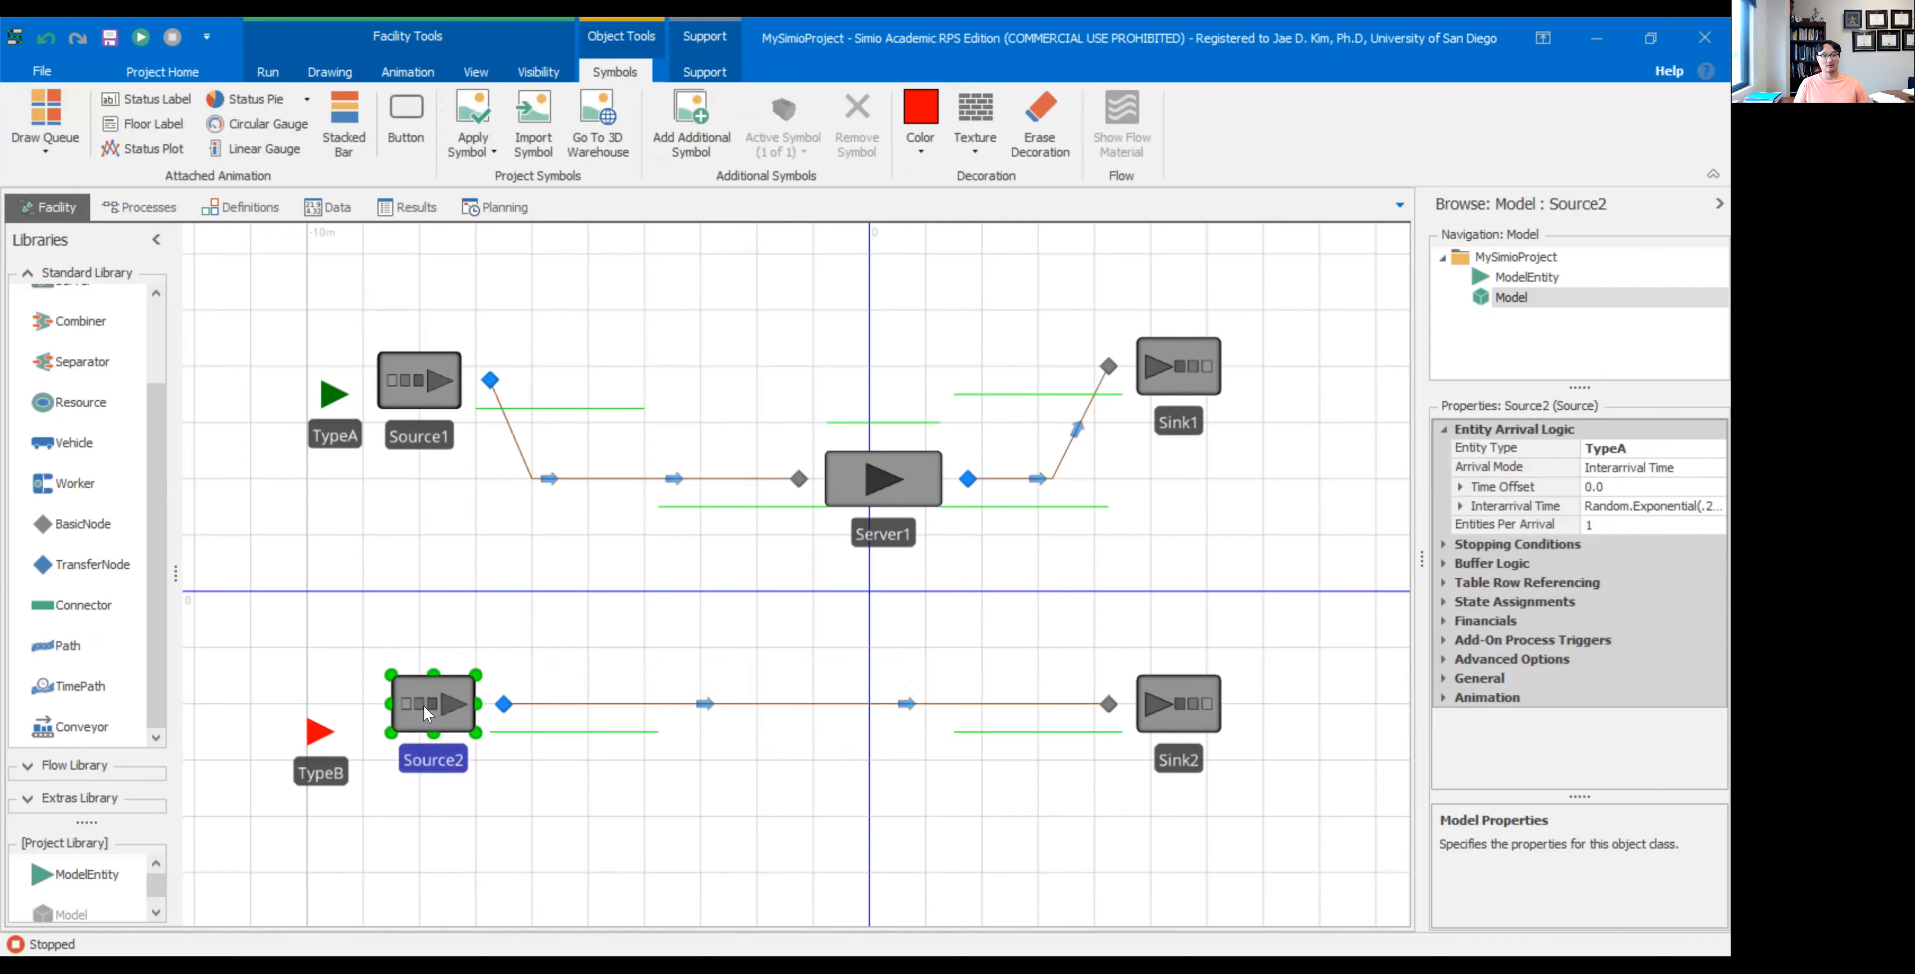
click(602, 636)
drag(412, 395, 425, 392)
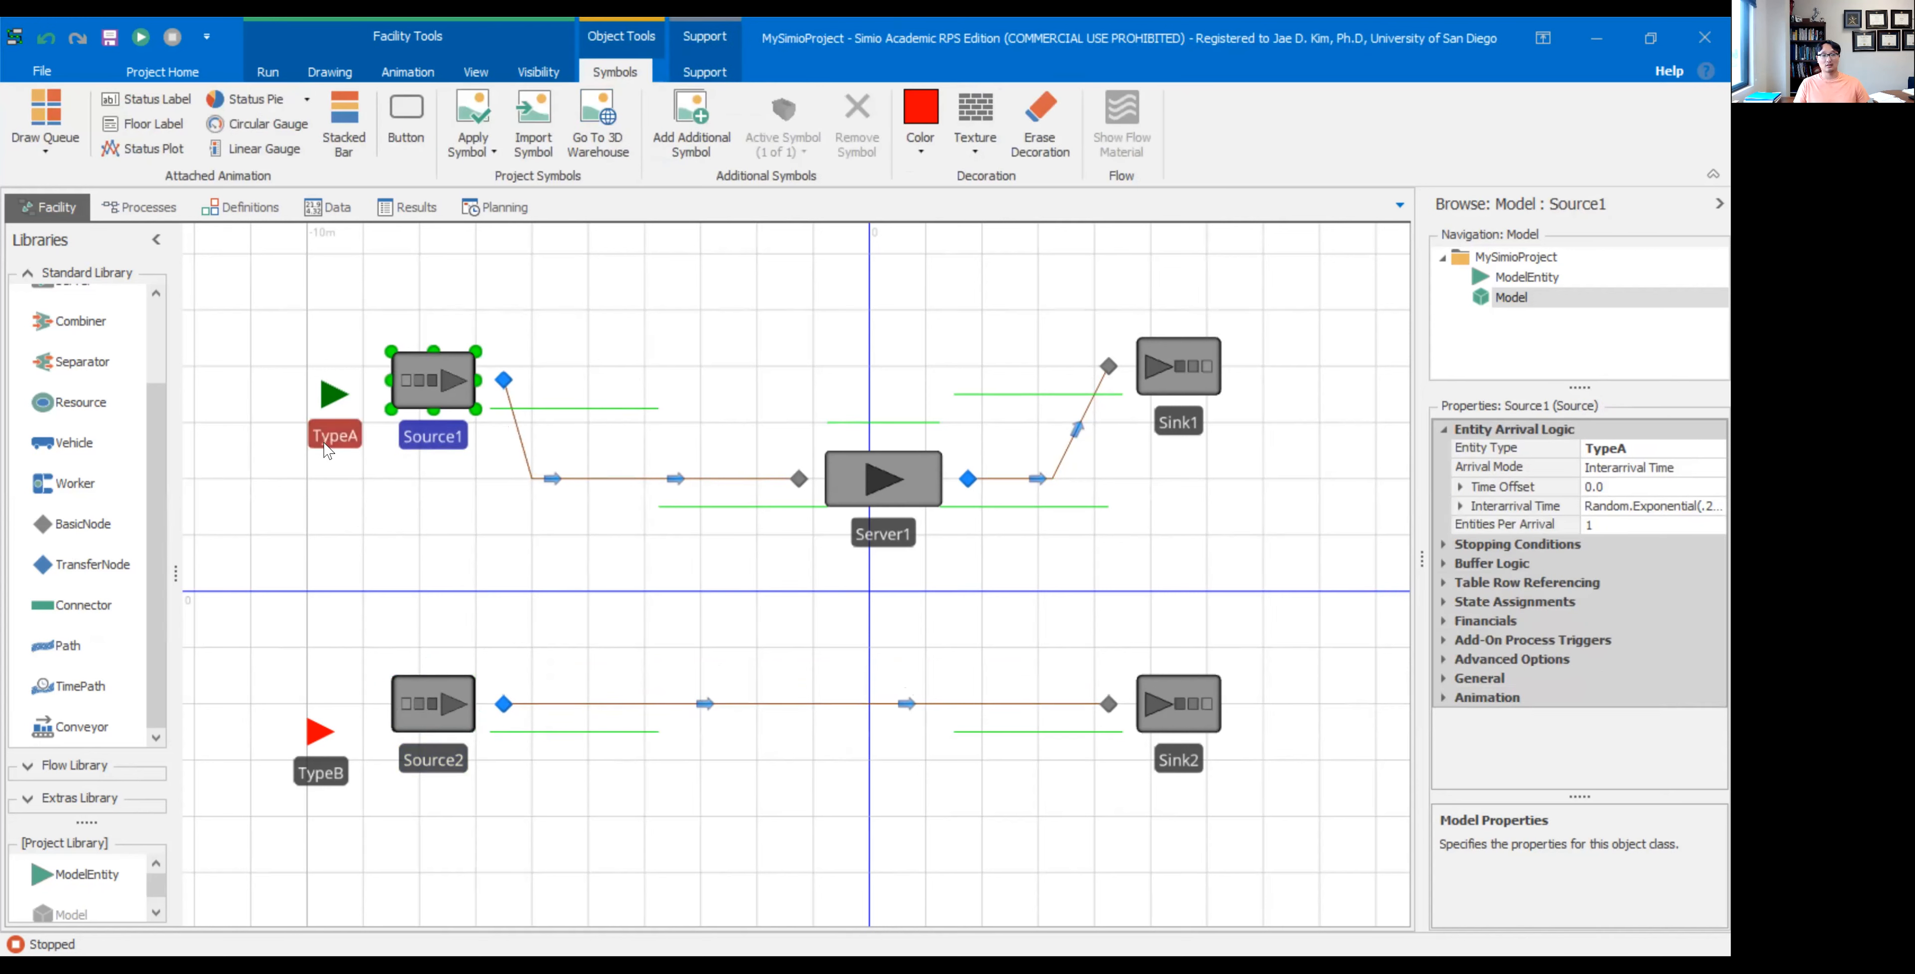
- Set the Entity Type of Source2 to TypeB
click(327, 405)
click(434, 703)
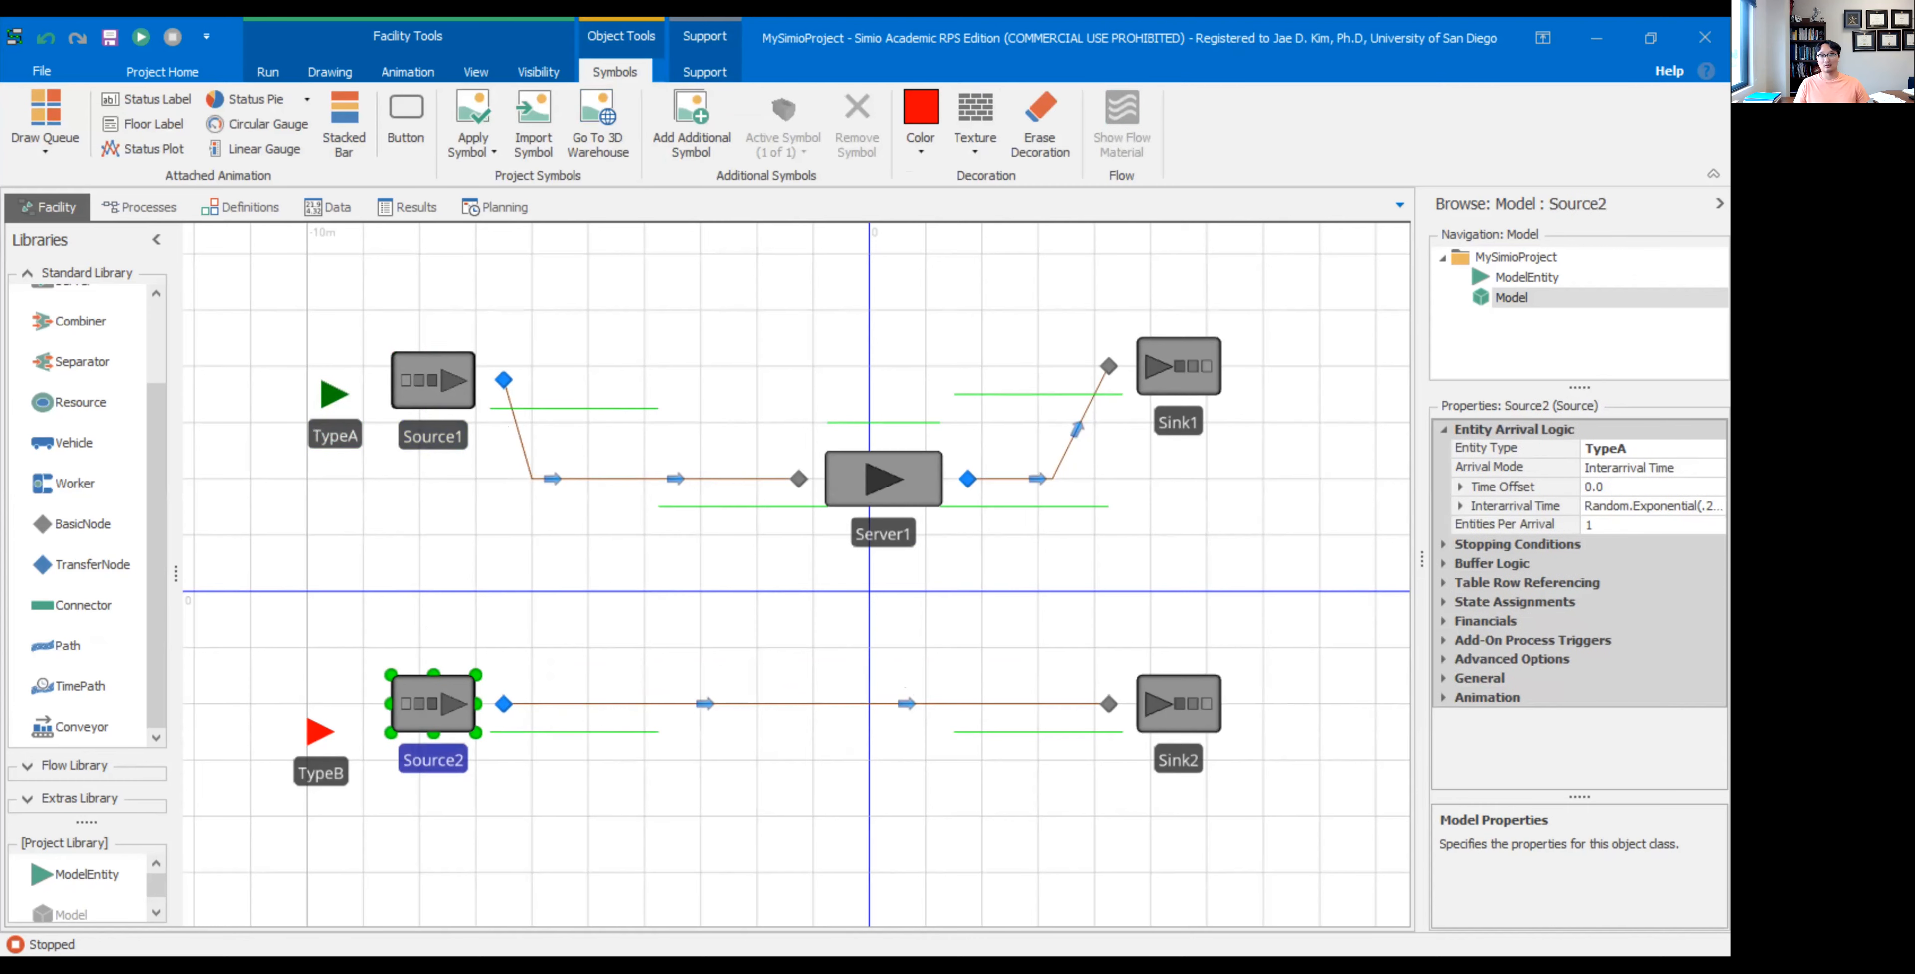
click(1643, 448)
click(1715, 449)
click(1529, 529)
click(628, 330)
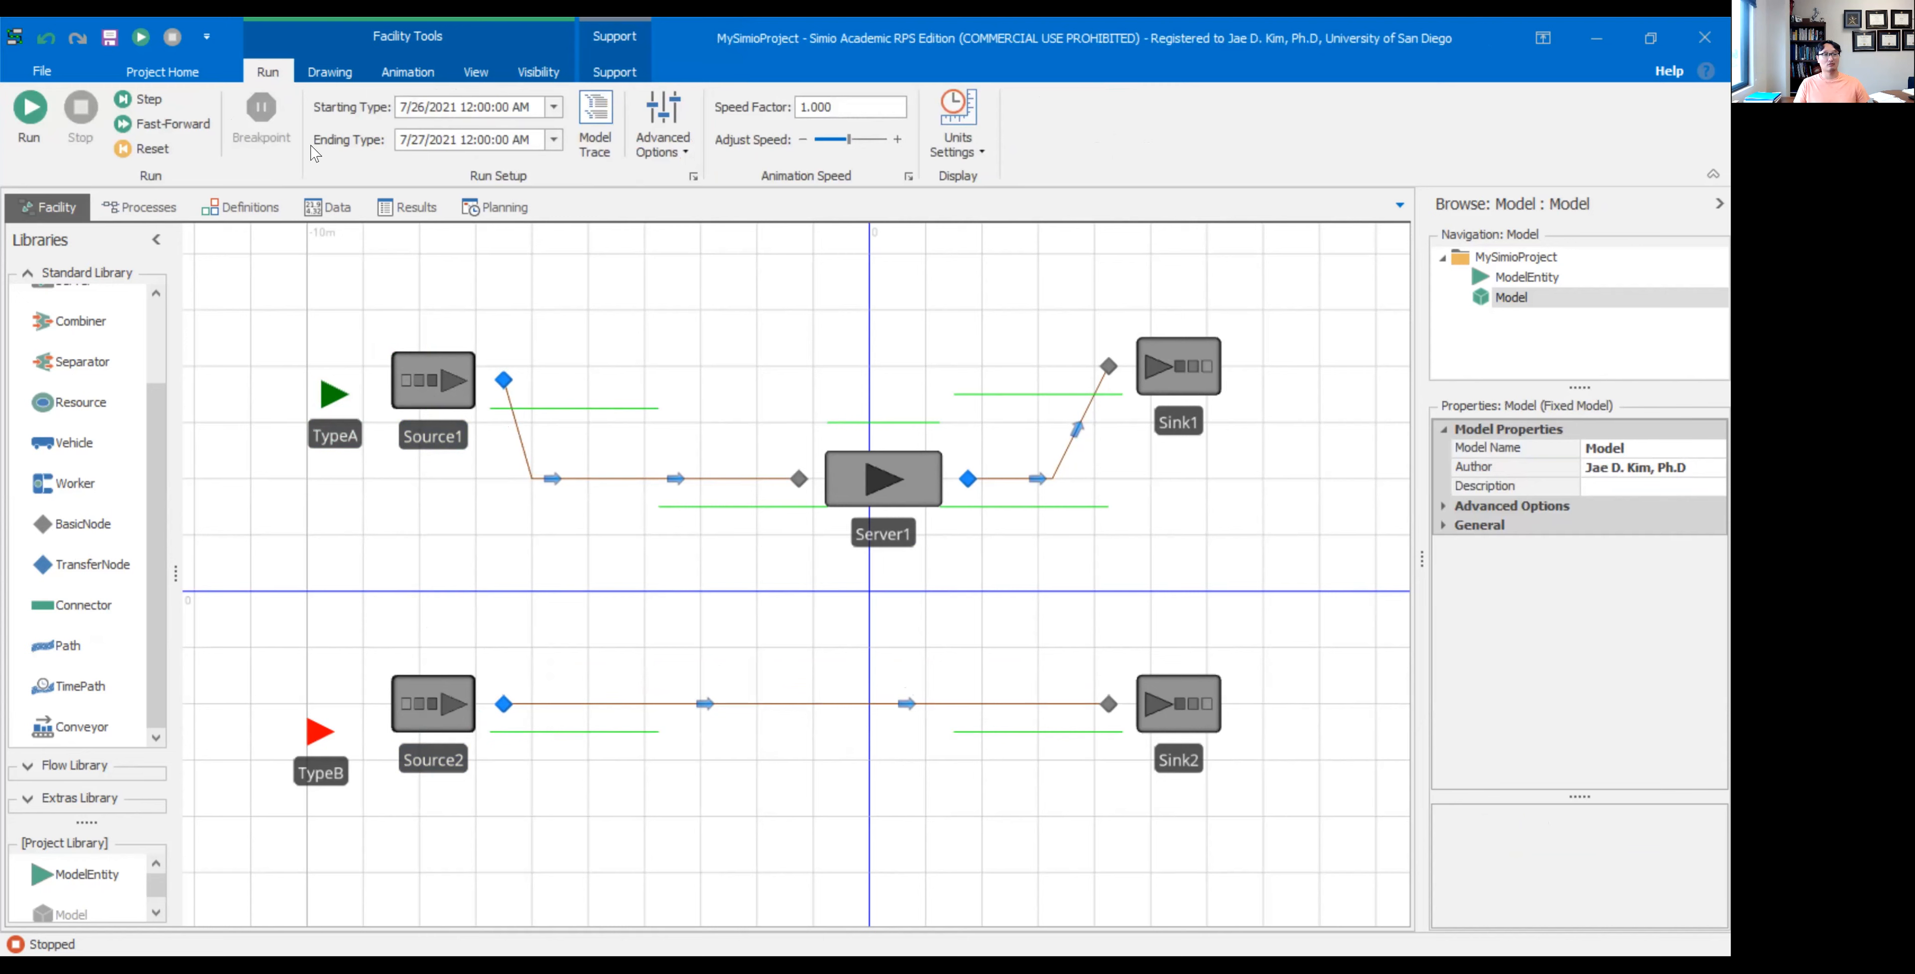
- Run the simulation briefly to watch entities flow through the model, and stop it
click(30, 111)
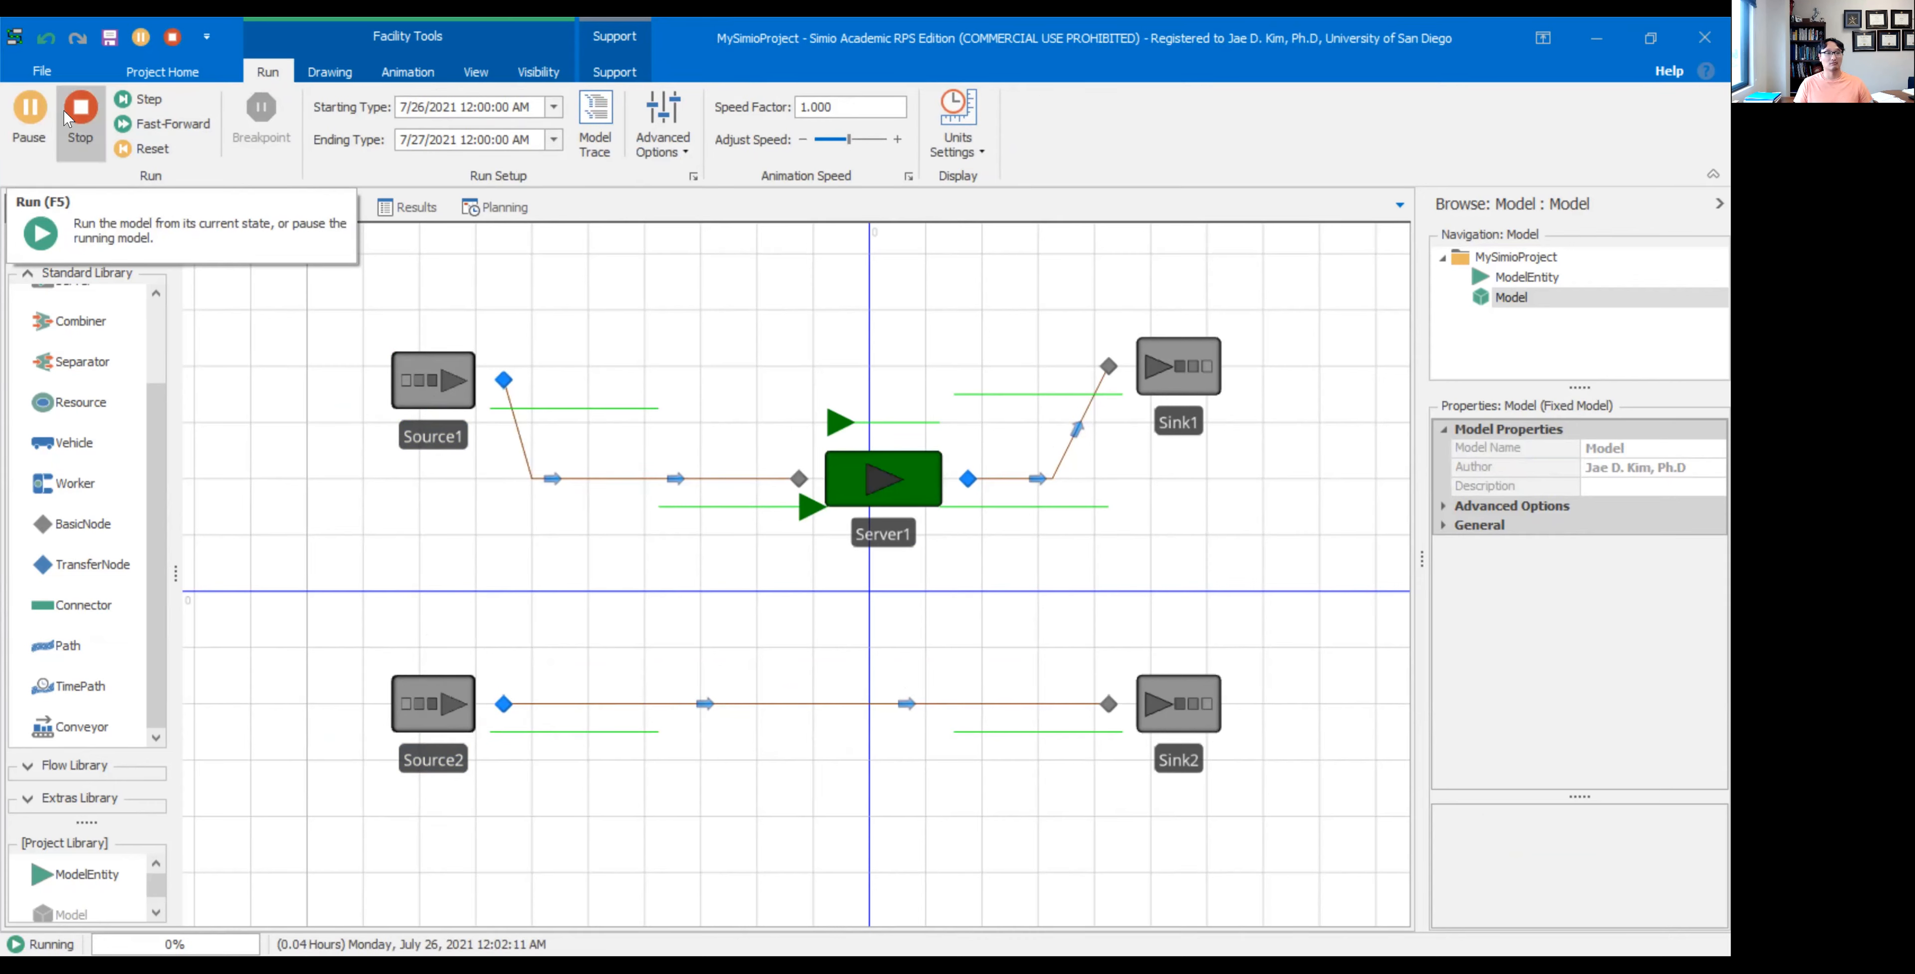
click(78, 111)
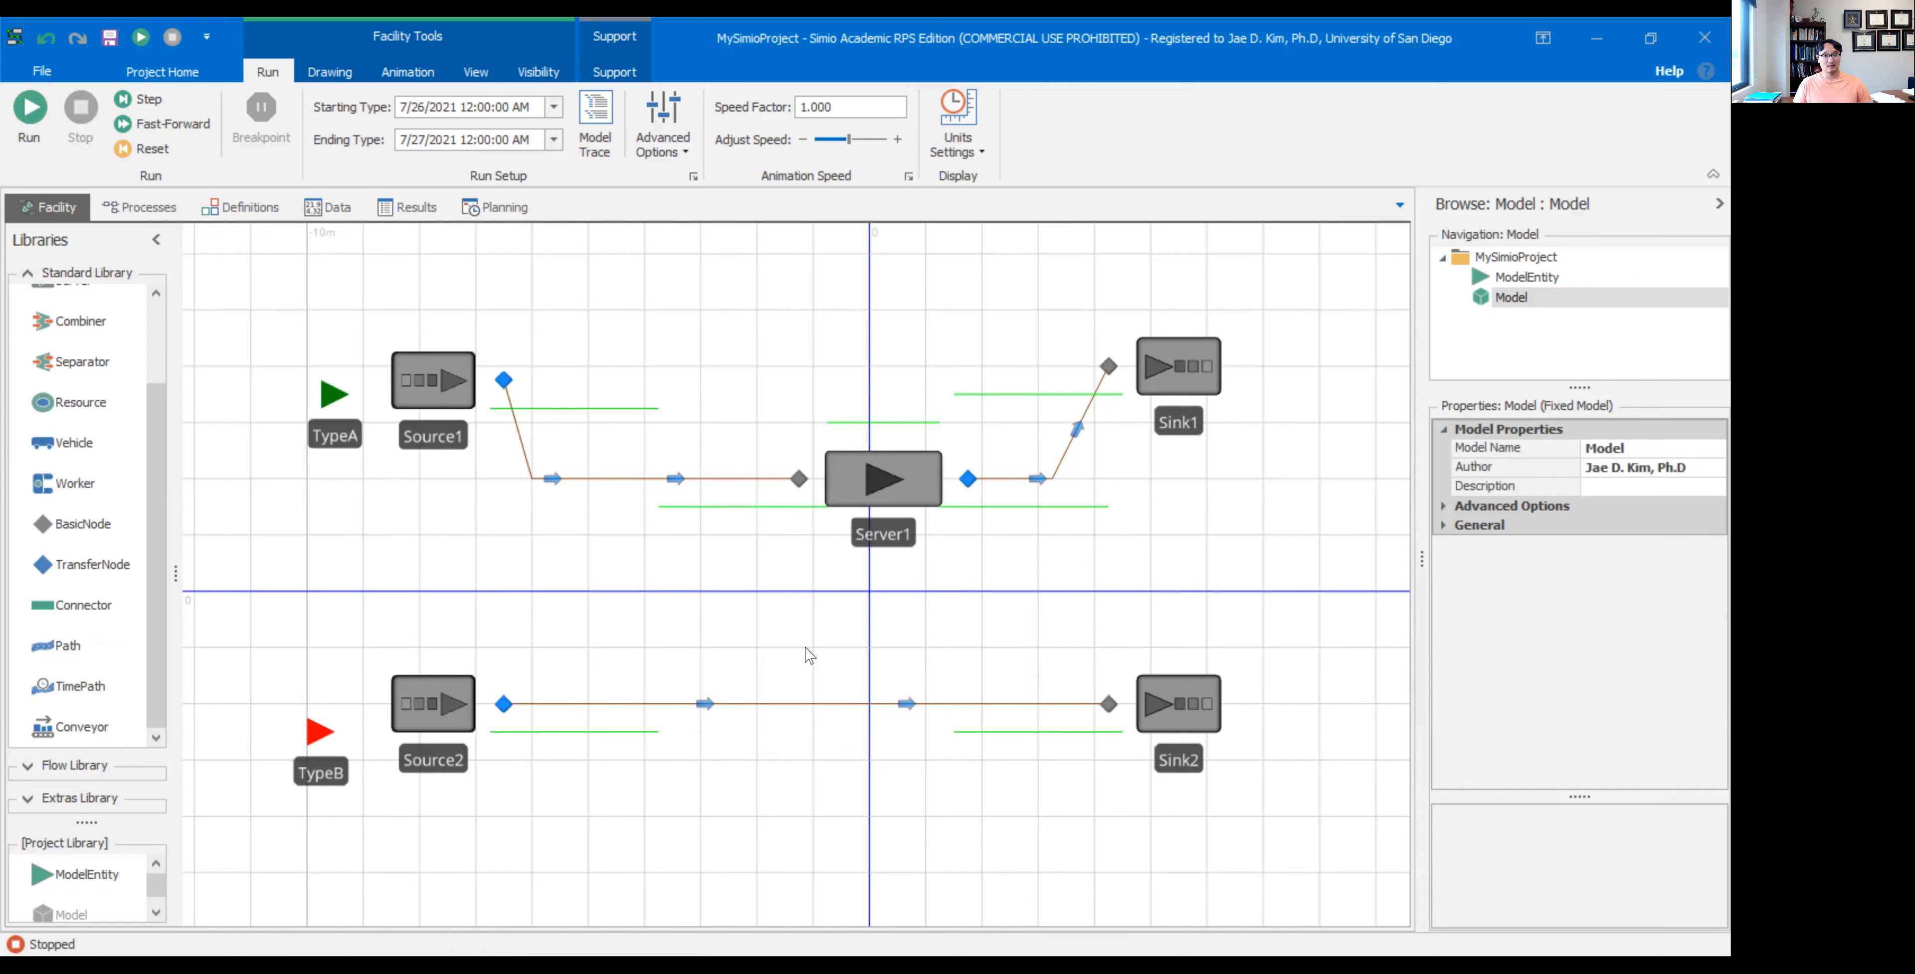
- Move Server1 slightly left along its path and align the TypeB entity with Source2
drag(877, 502, 834, 505)
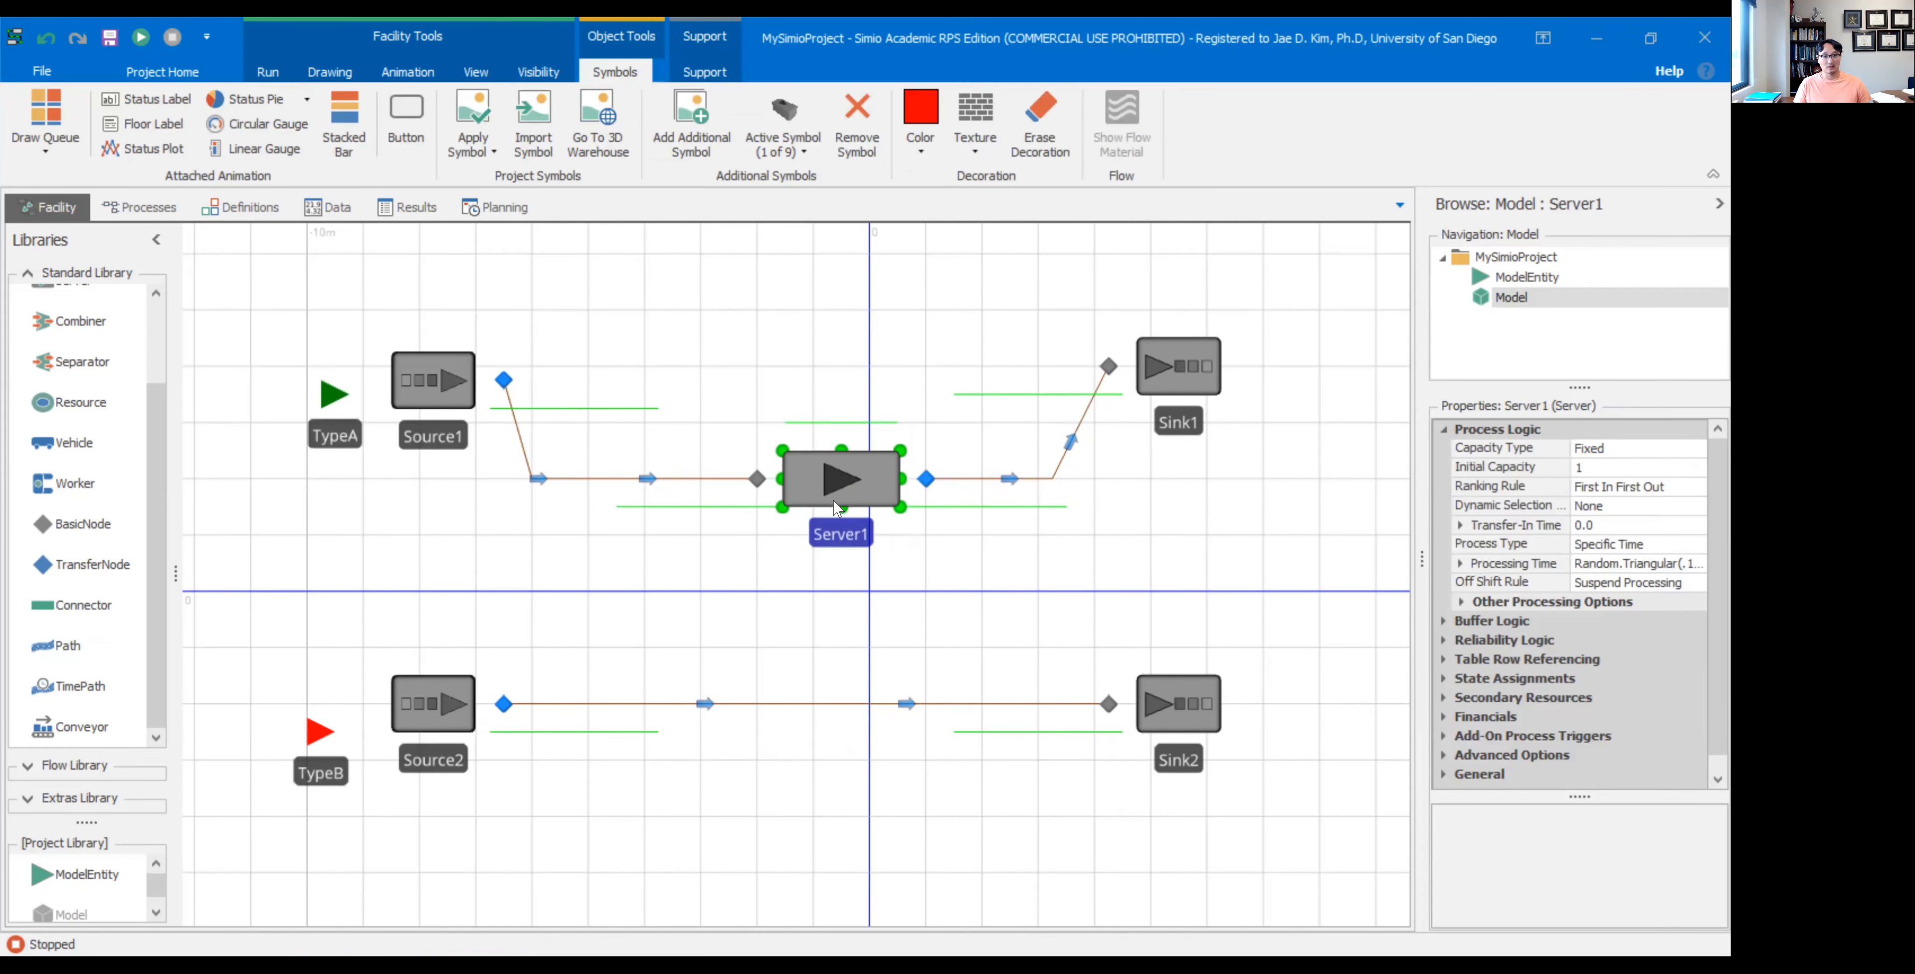
click(320, 396)
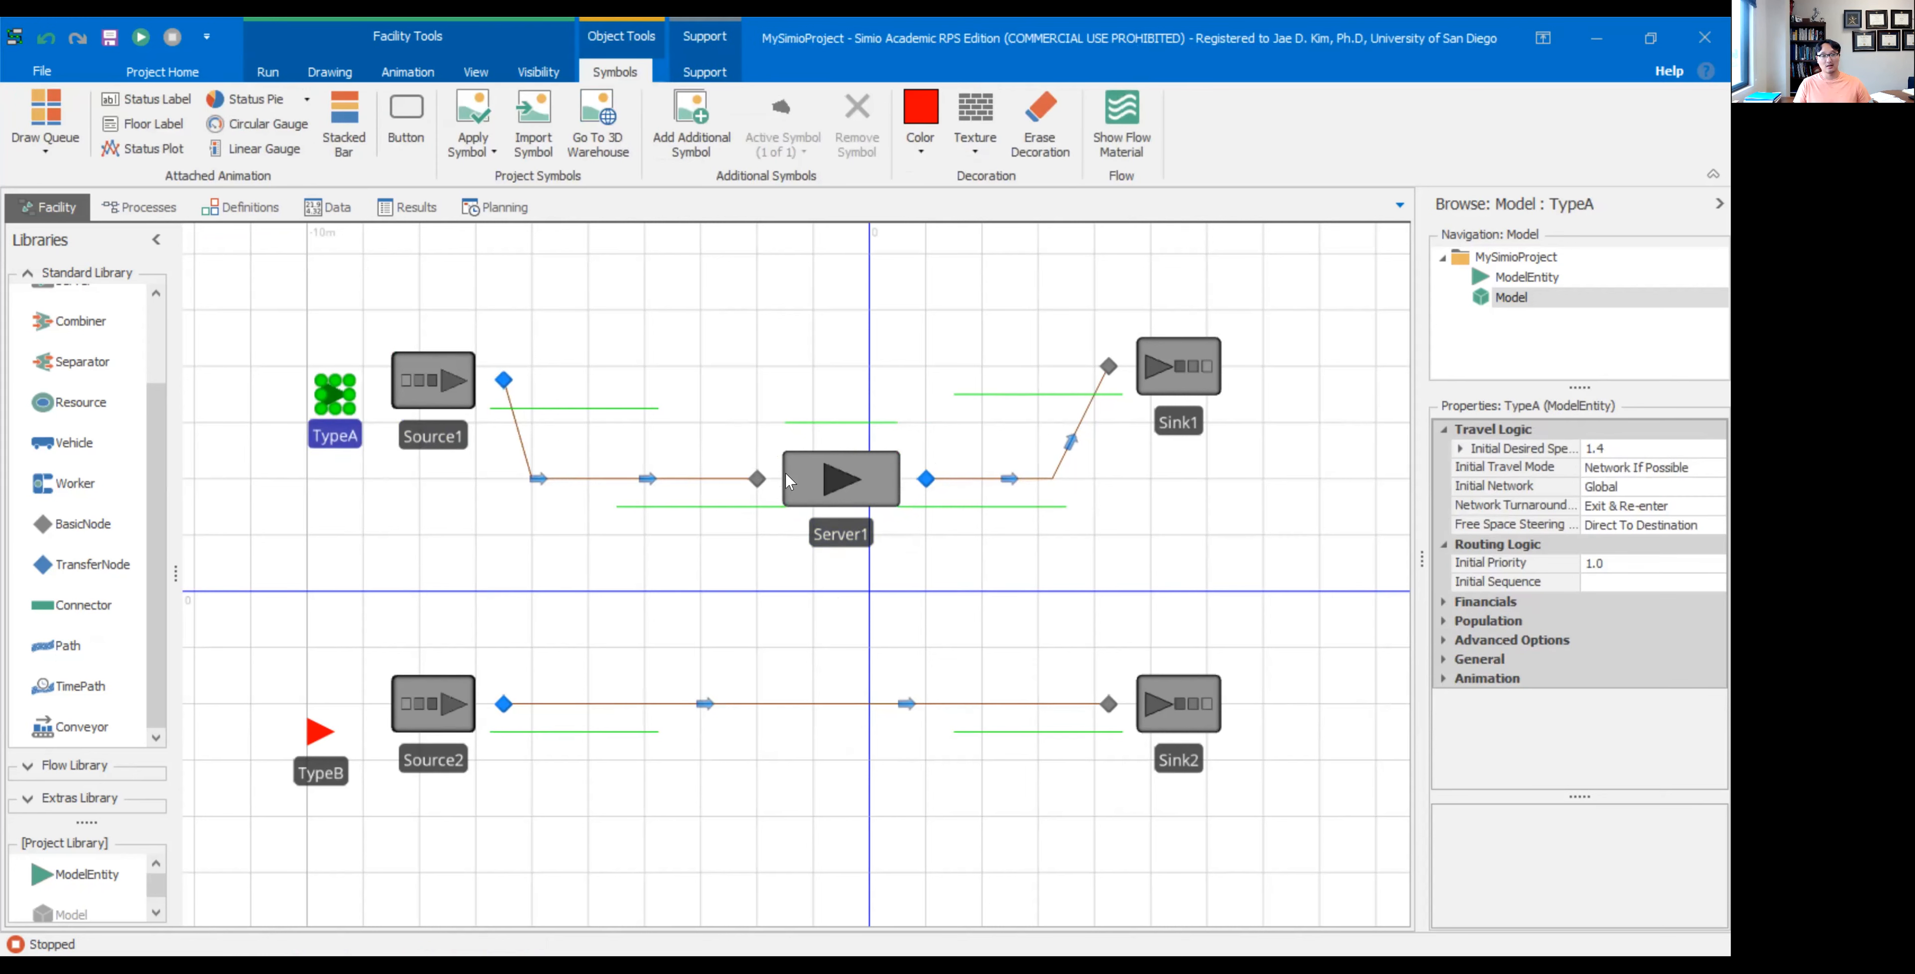
click(338, 772)
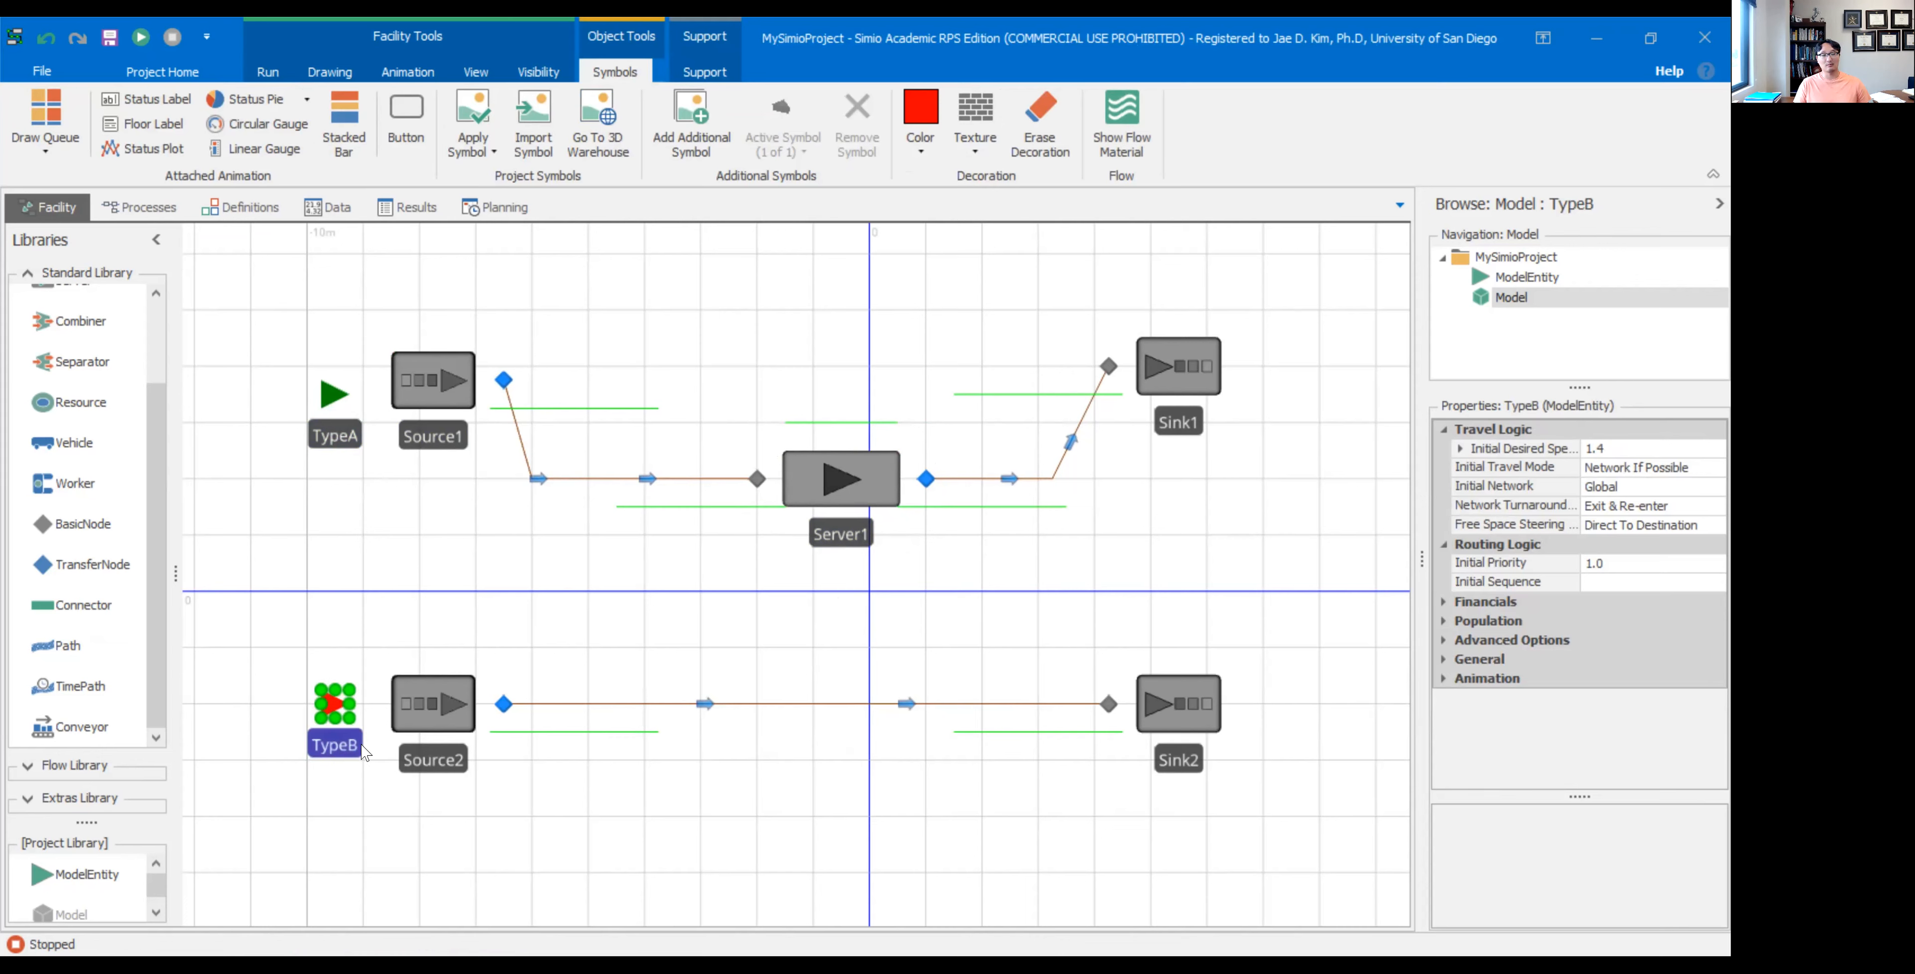
click(336, 437)
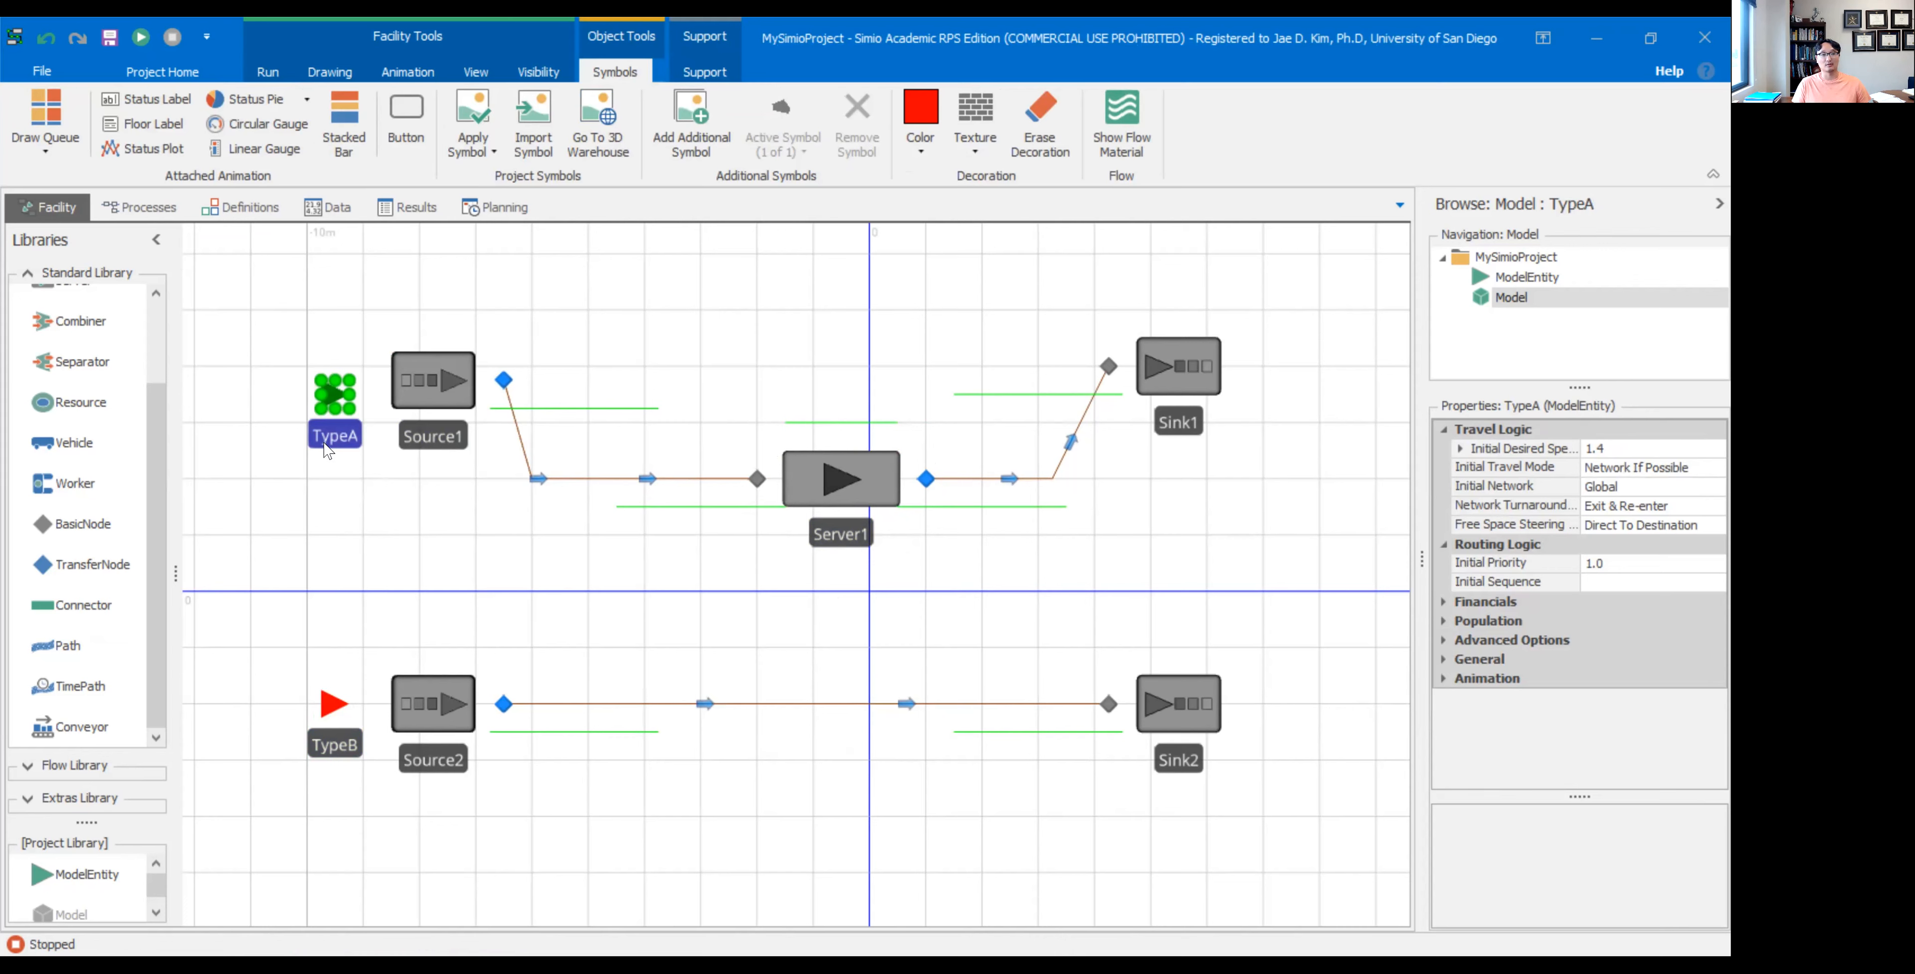
- Set the Interarrival Time of Source1 to Random.Exponential(5), leaving the units in minutes
click(351, 746)
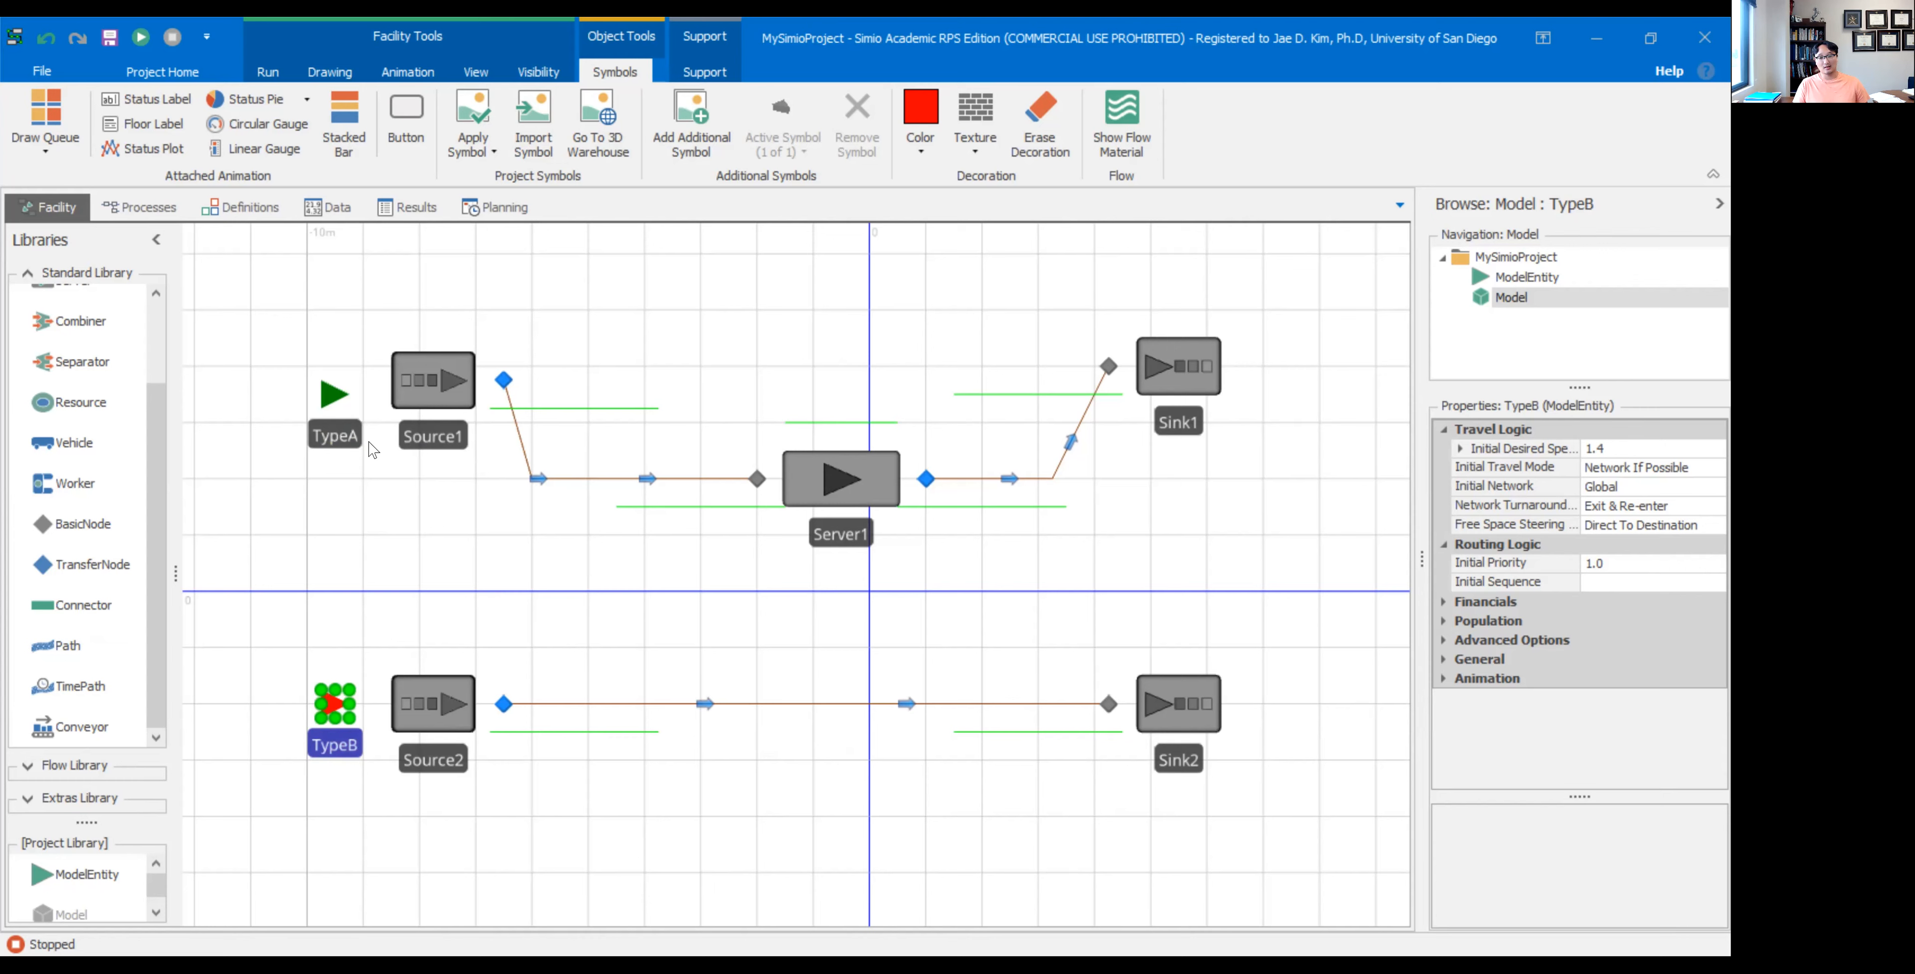
click(409, 386)
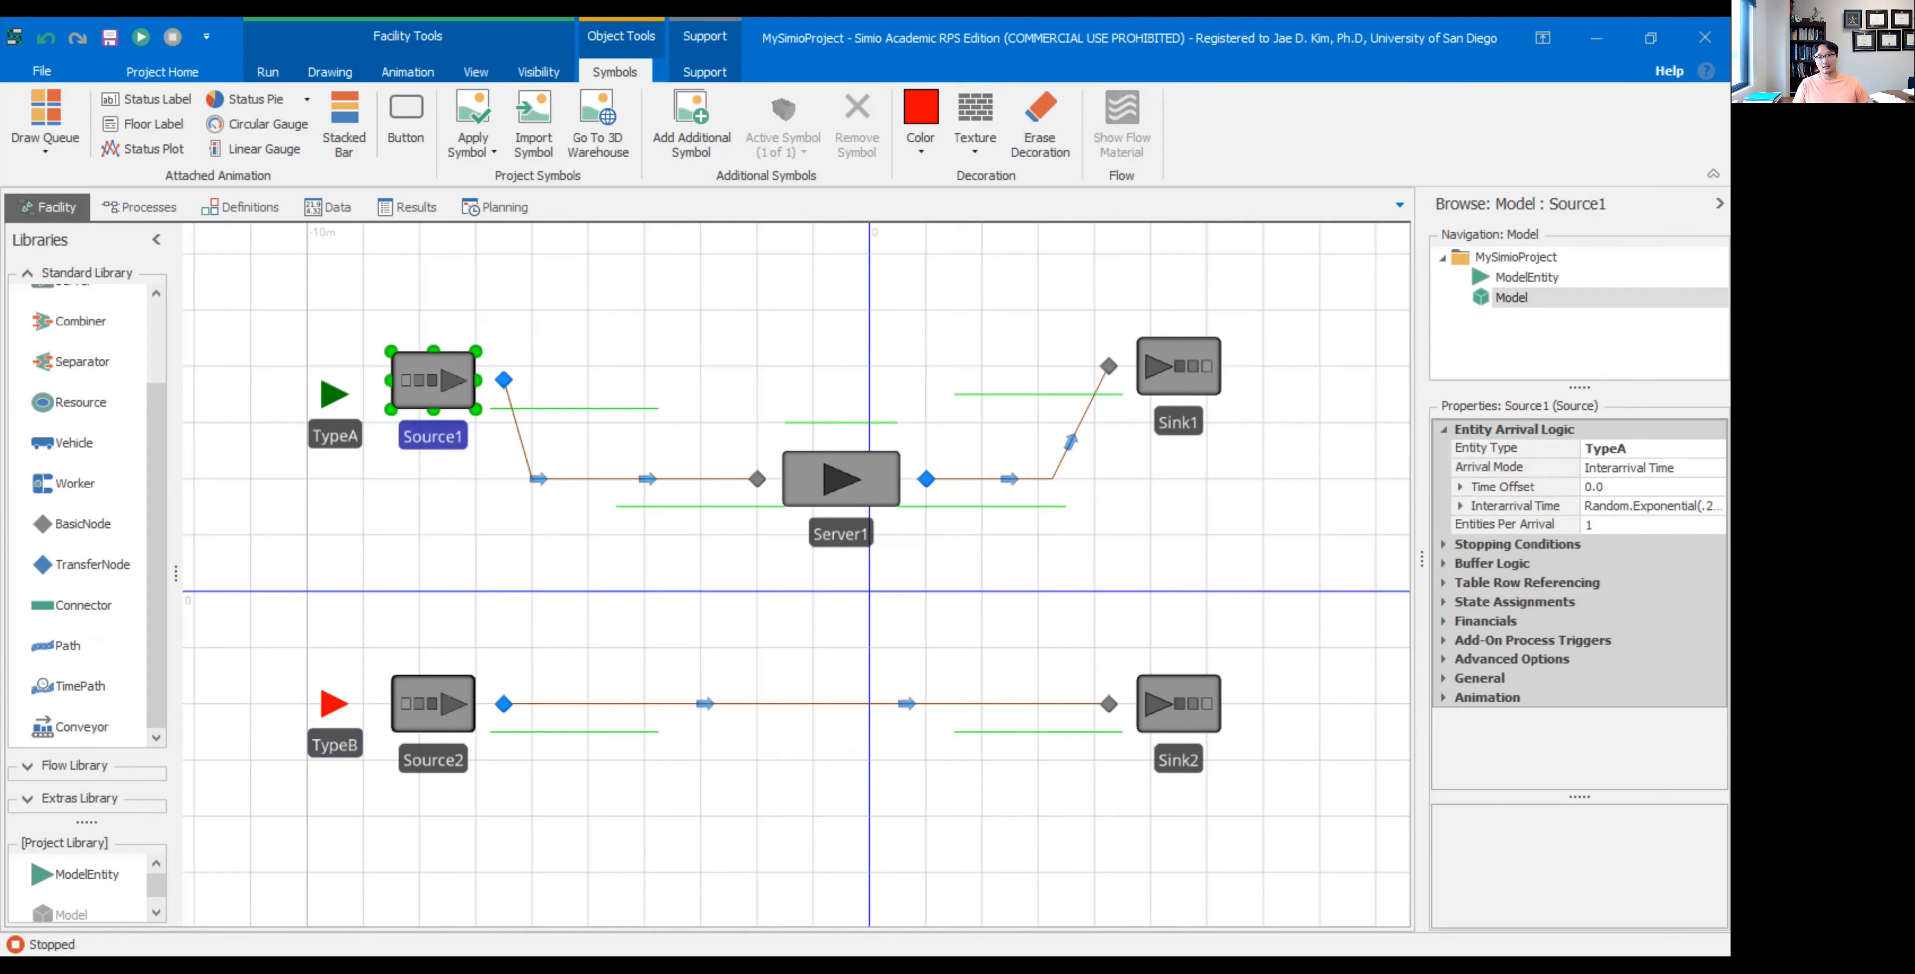
click(1650, 507)
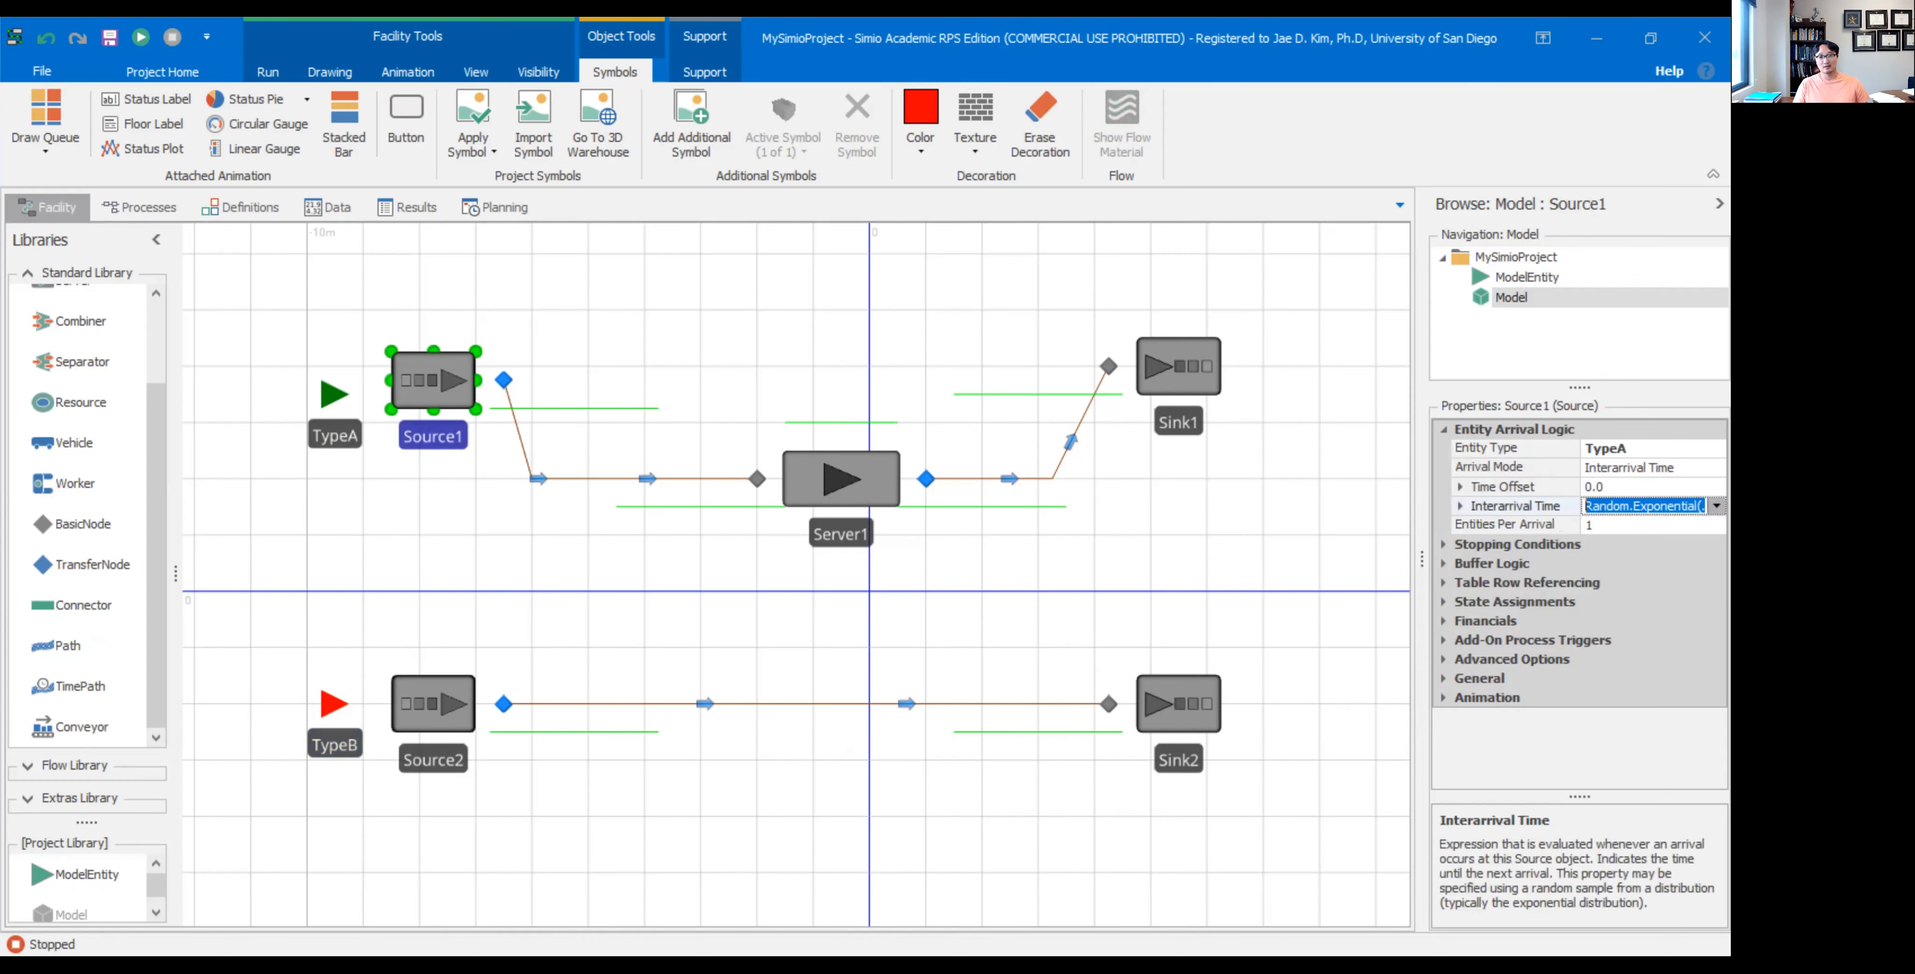
click(1716, 507)
text(r)
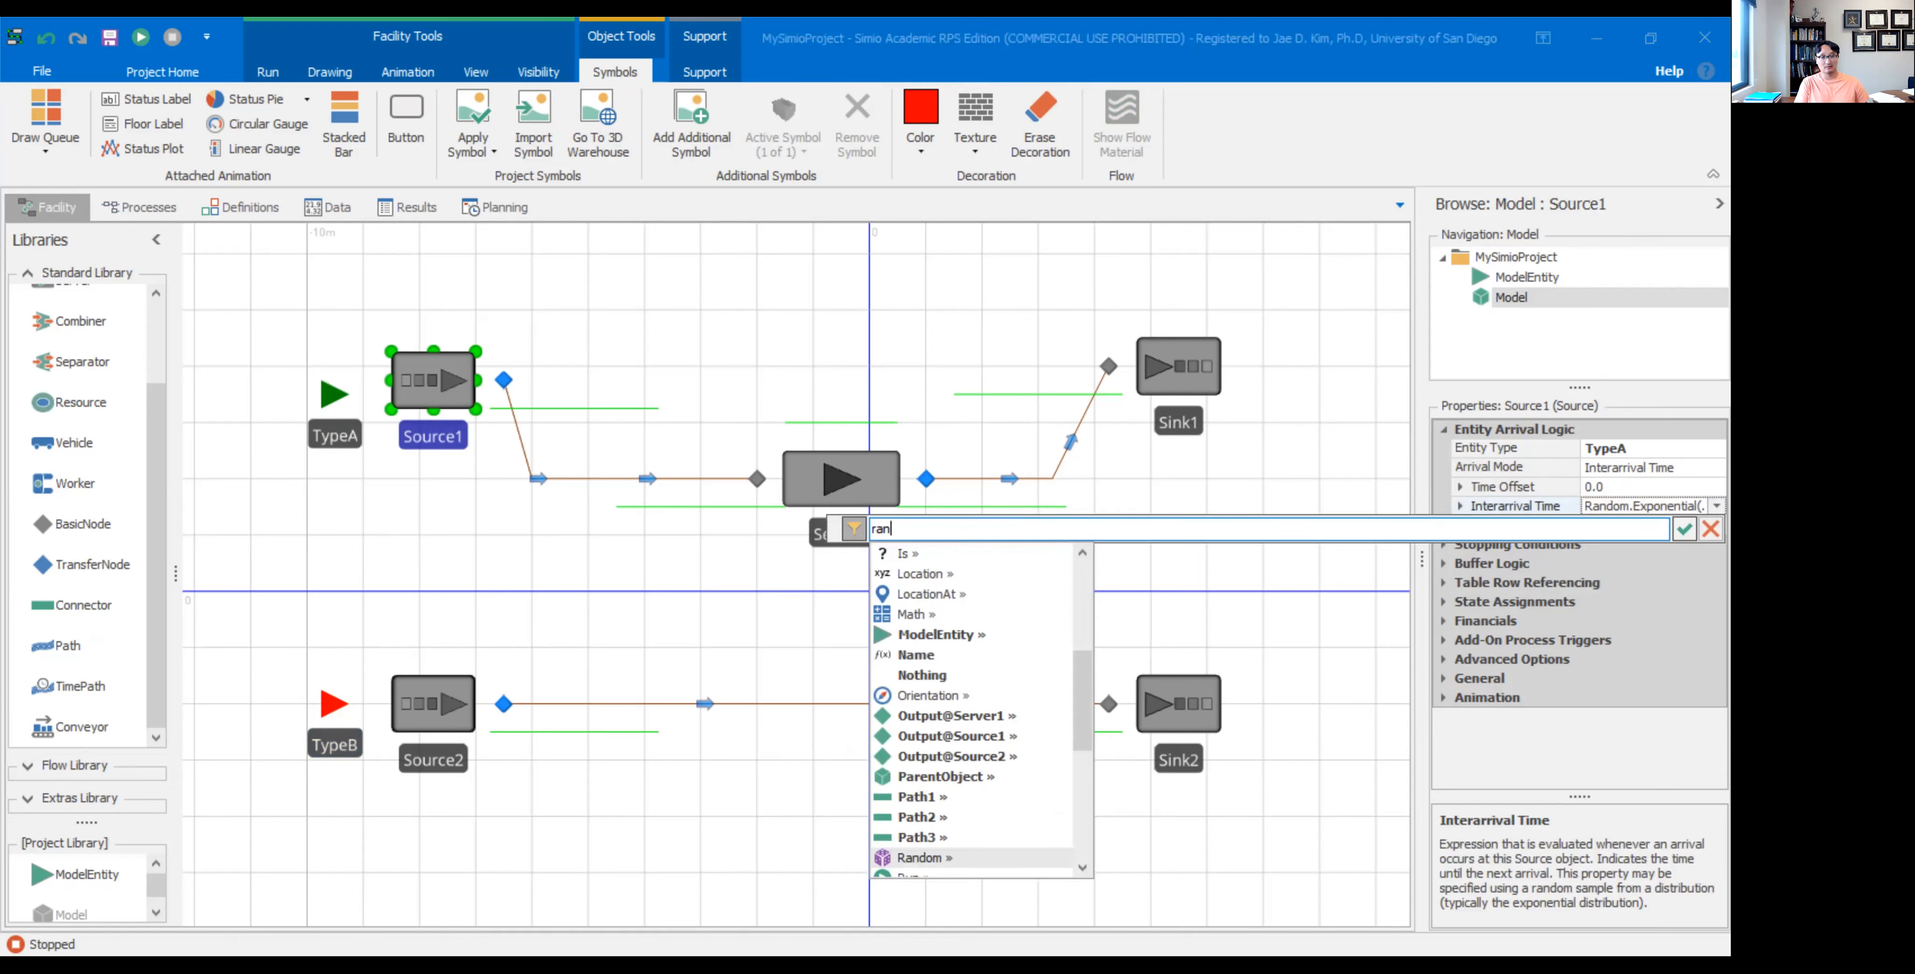
text(andom.Exponential(mean))
text(5)
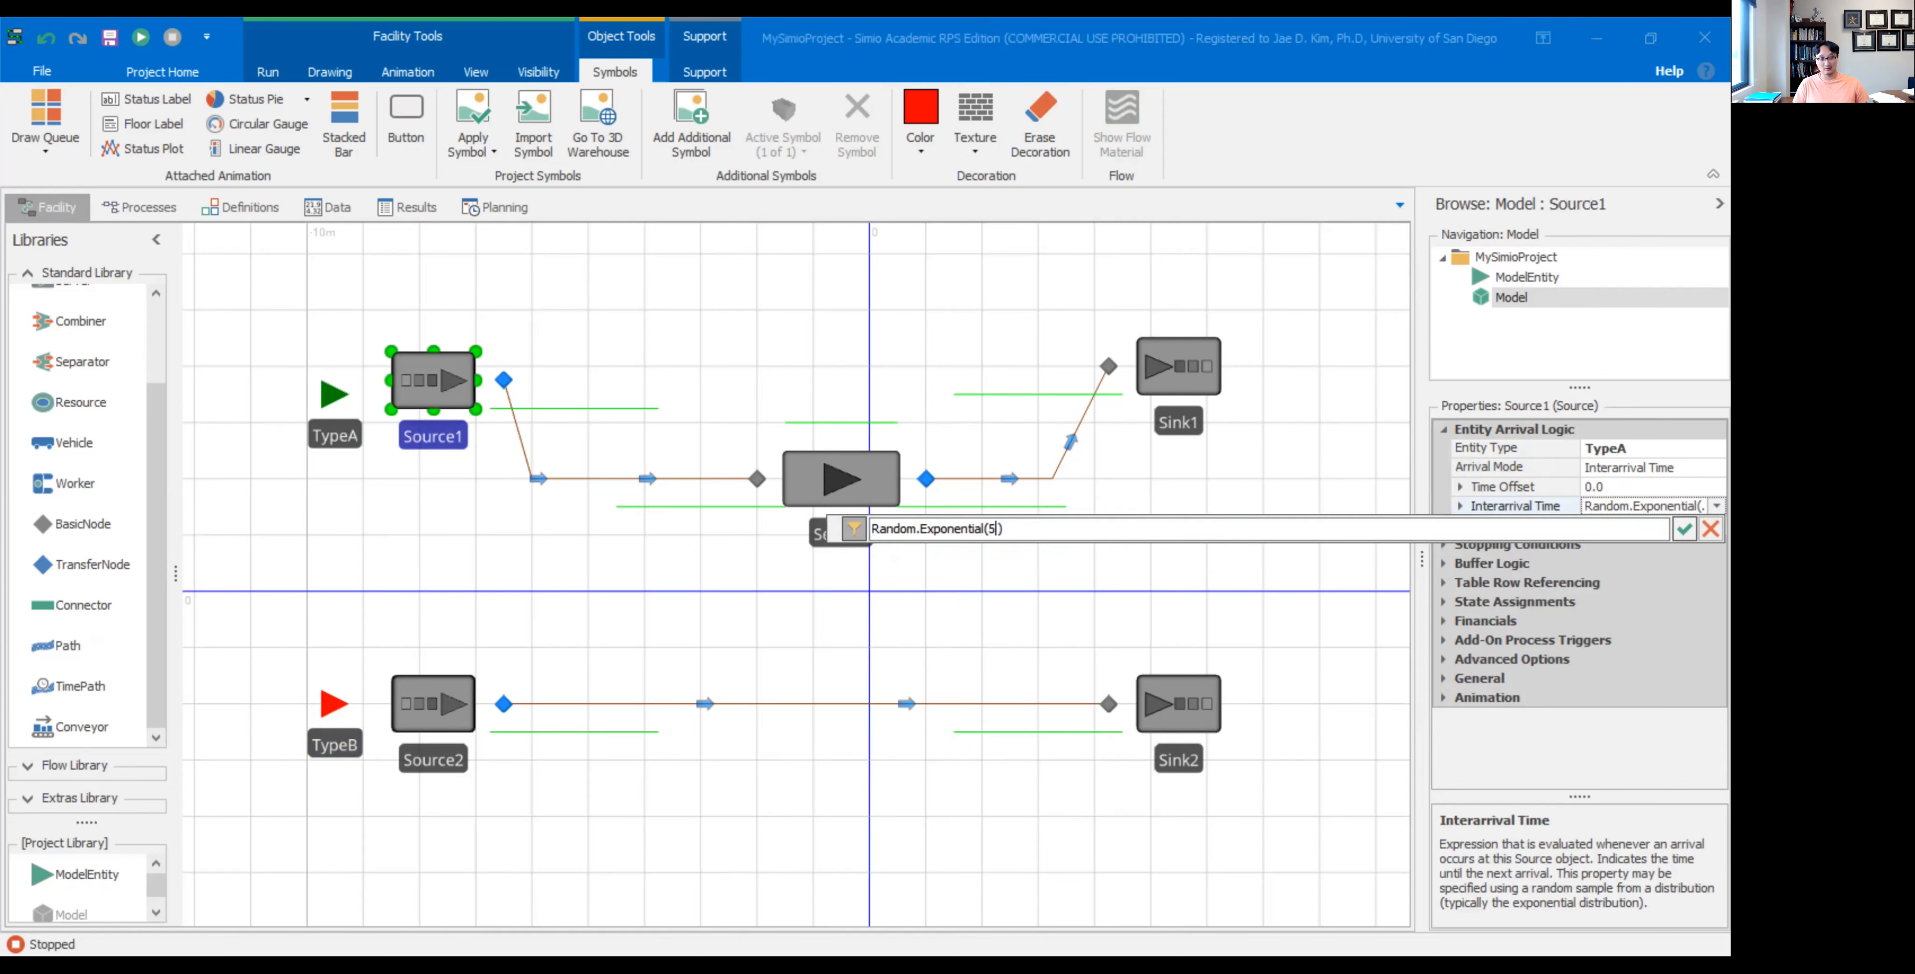
key(Return)
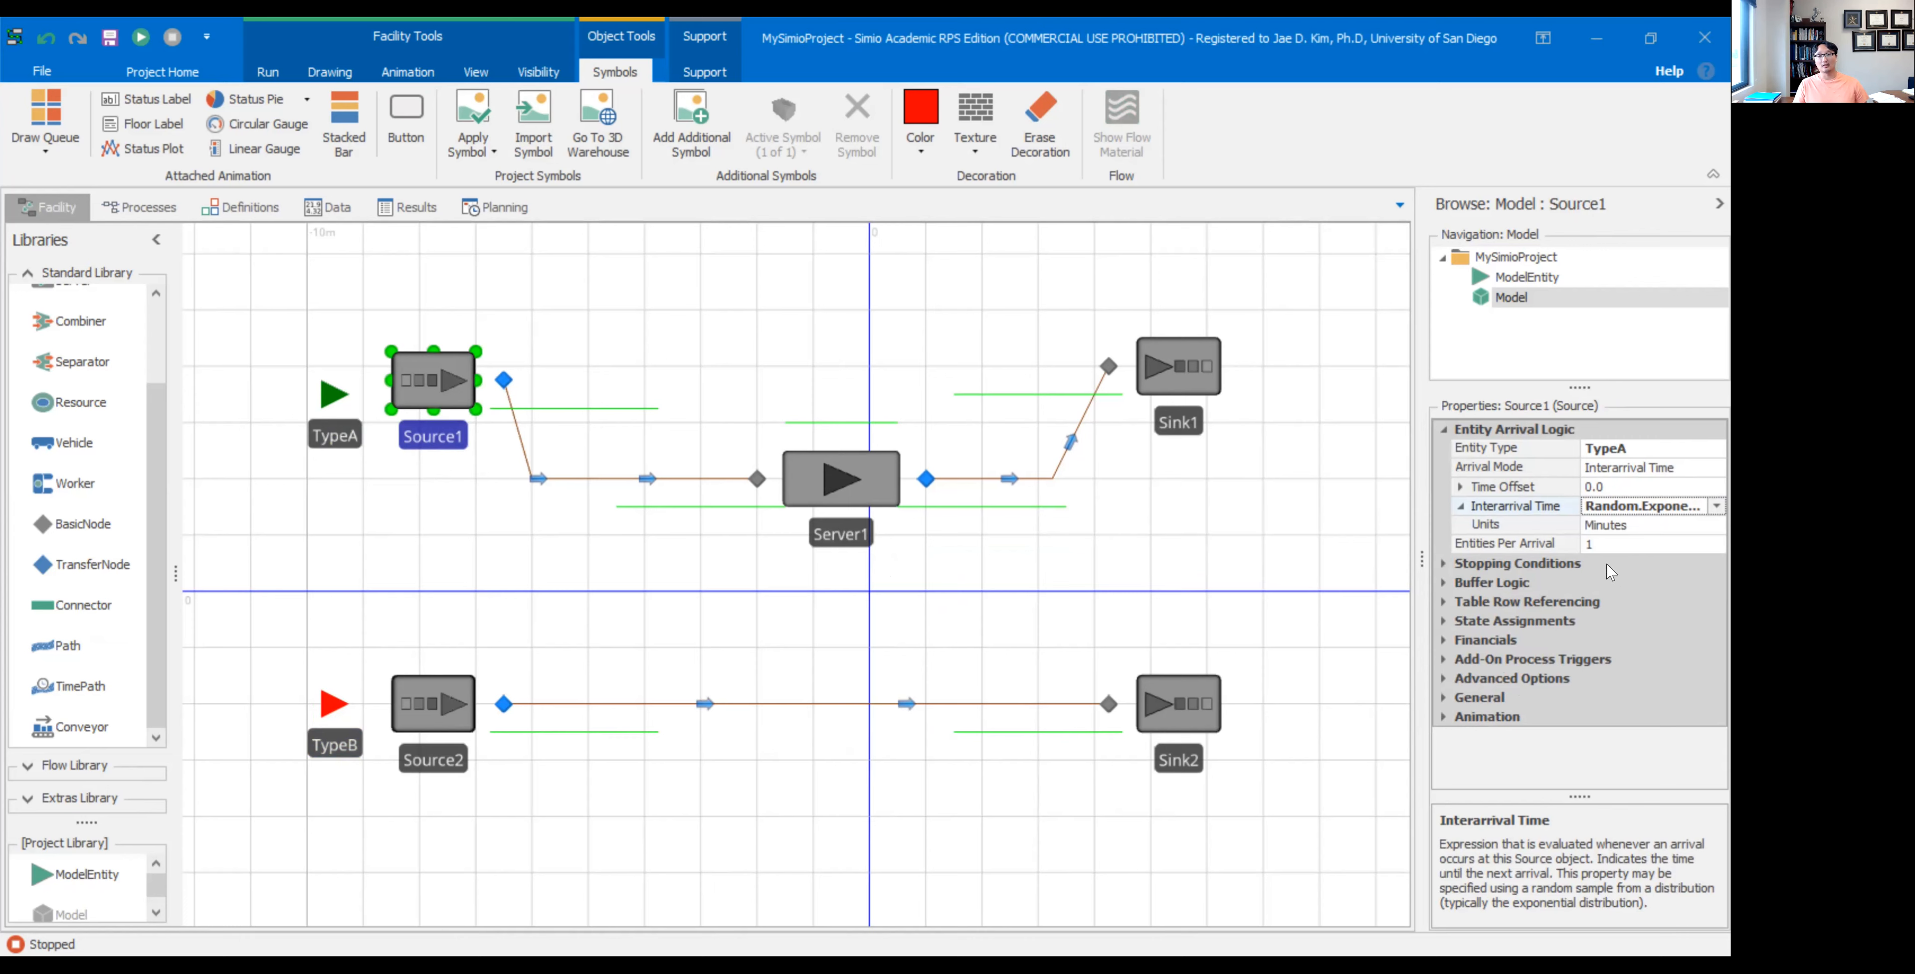
click(1512, 548)
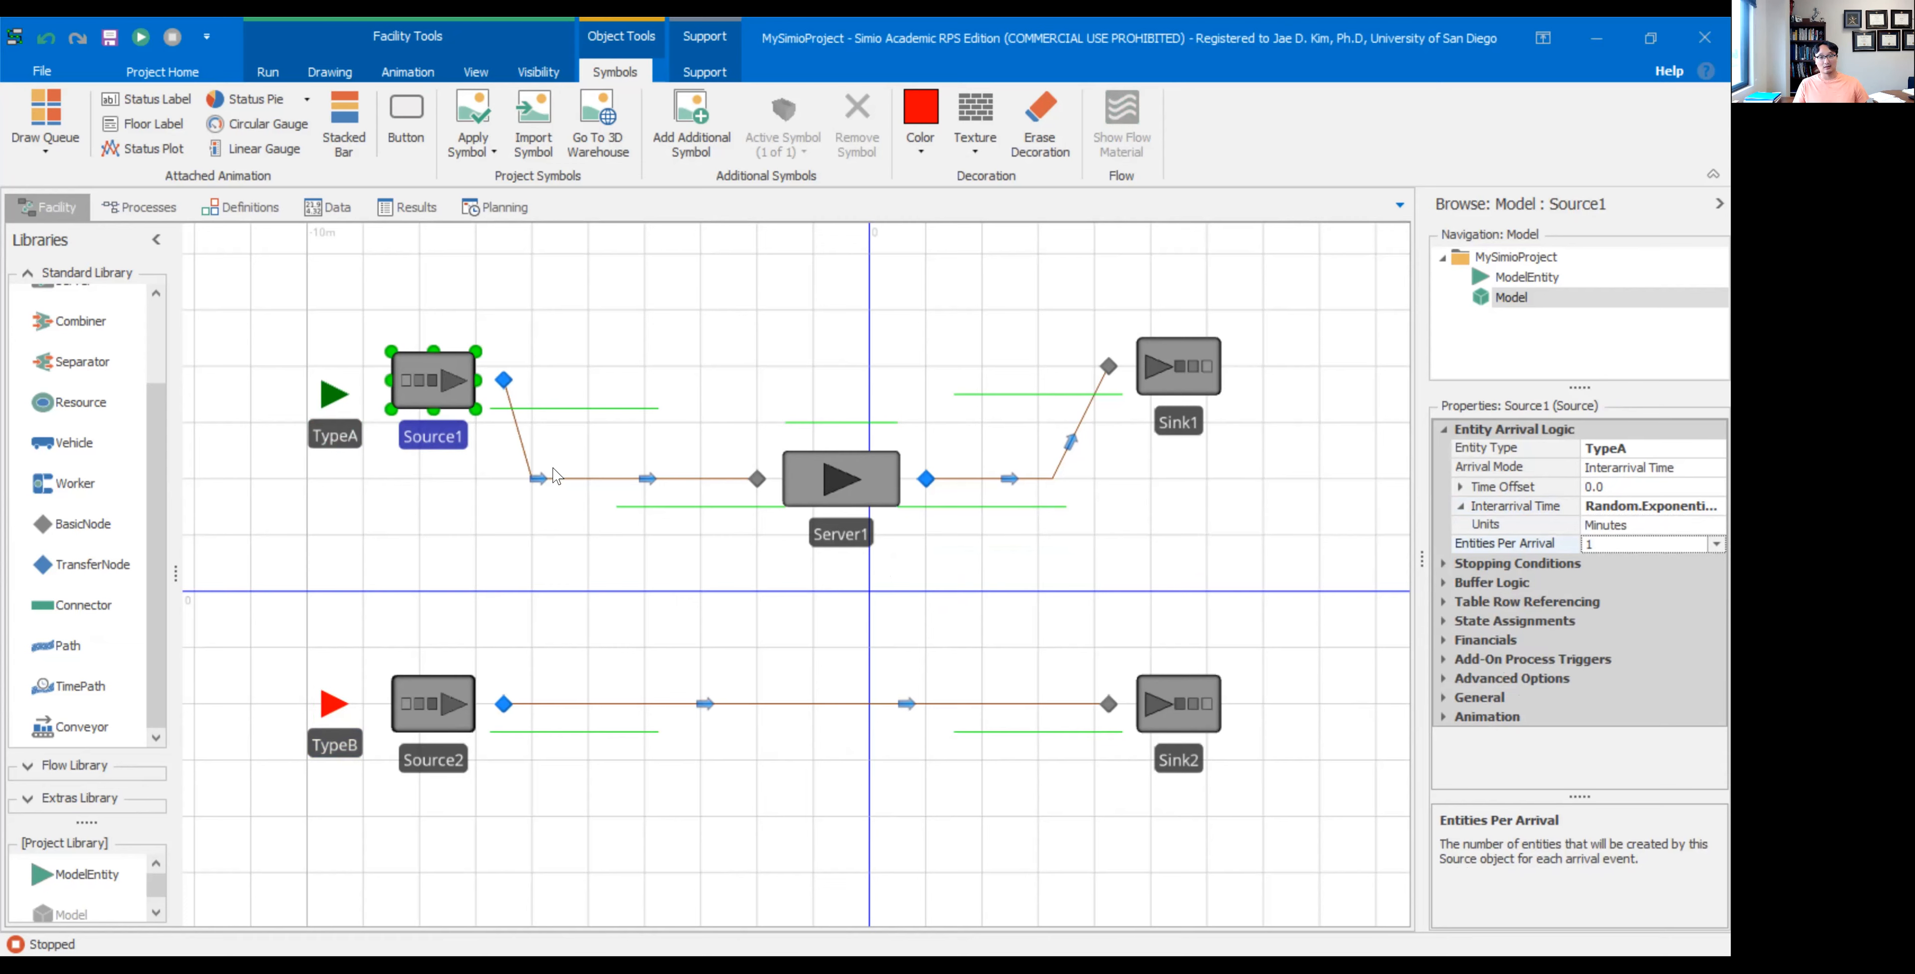
- Create an After Processing add-on process for Server1
click(867, 482)
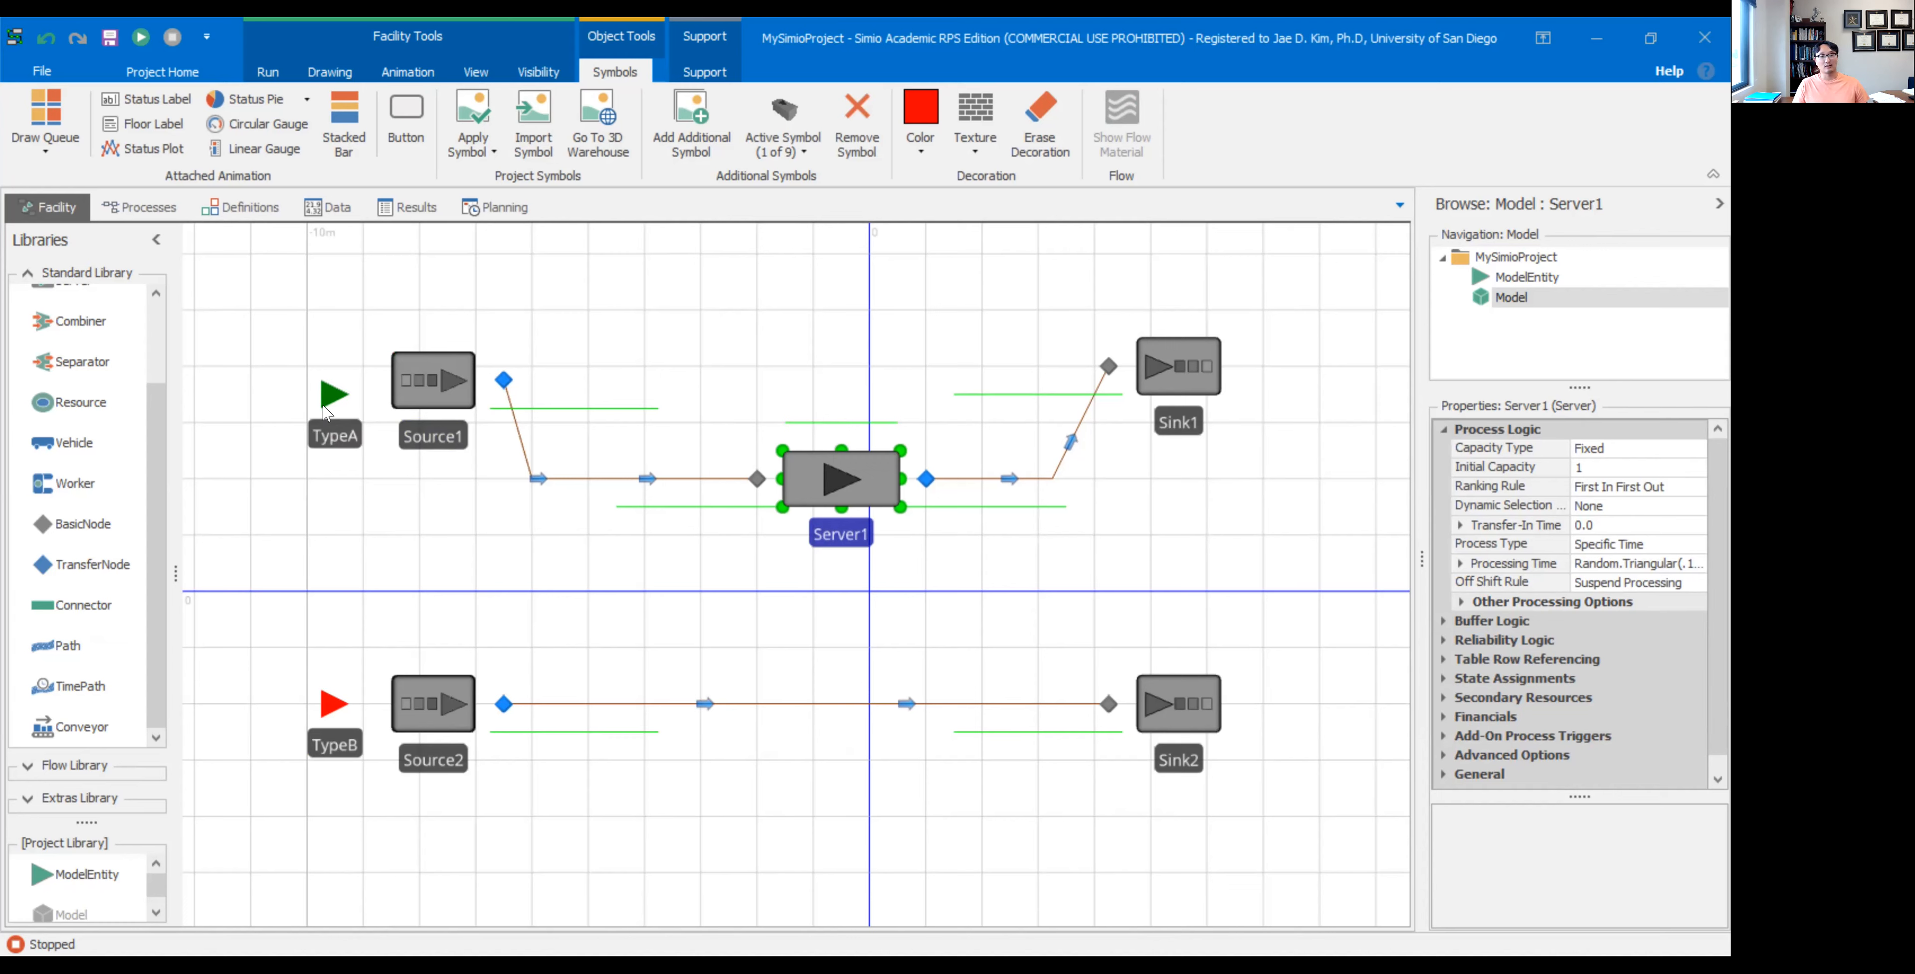
click(333, 753)
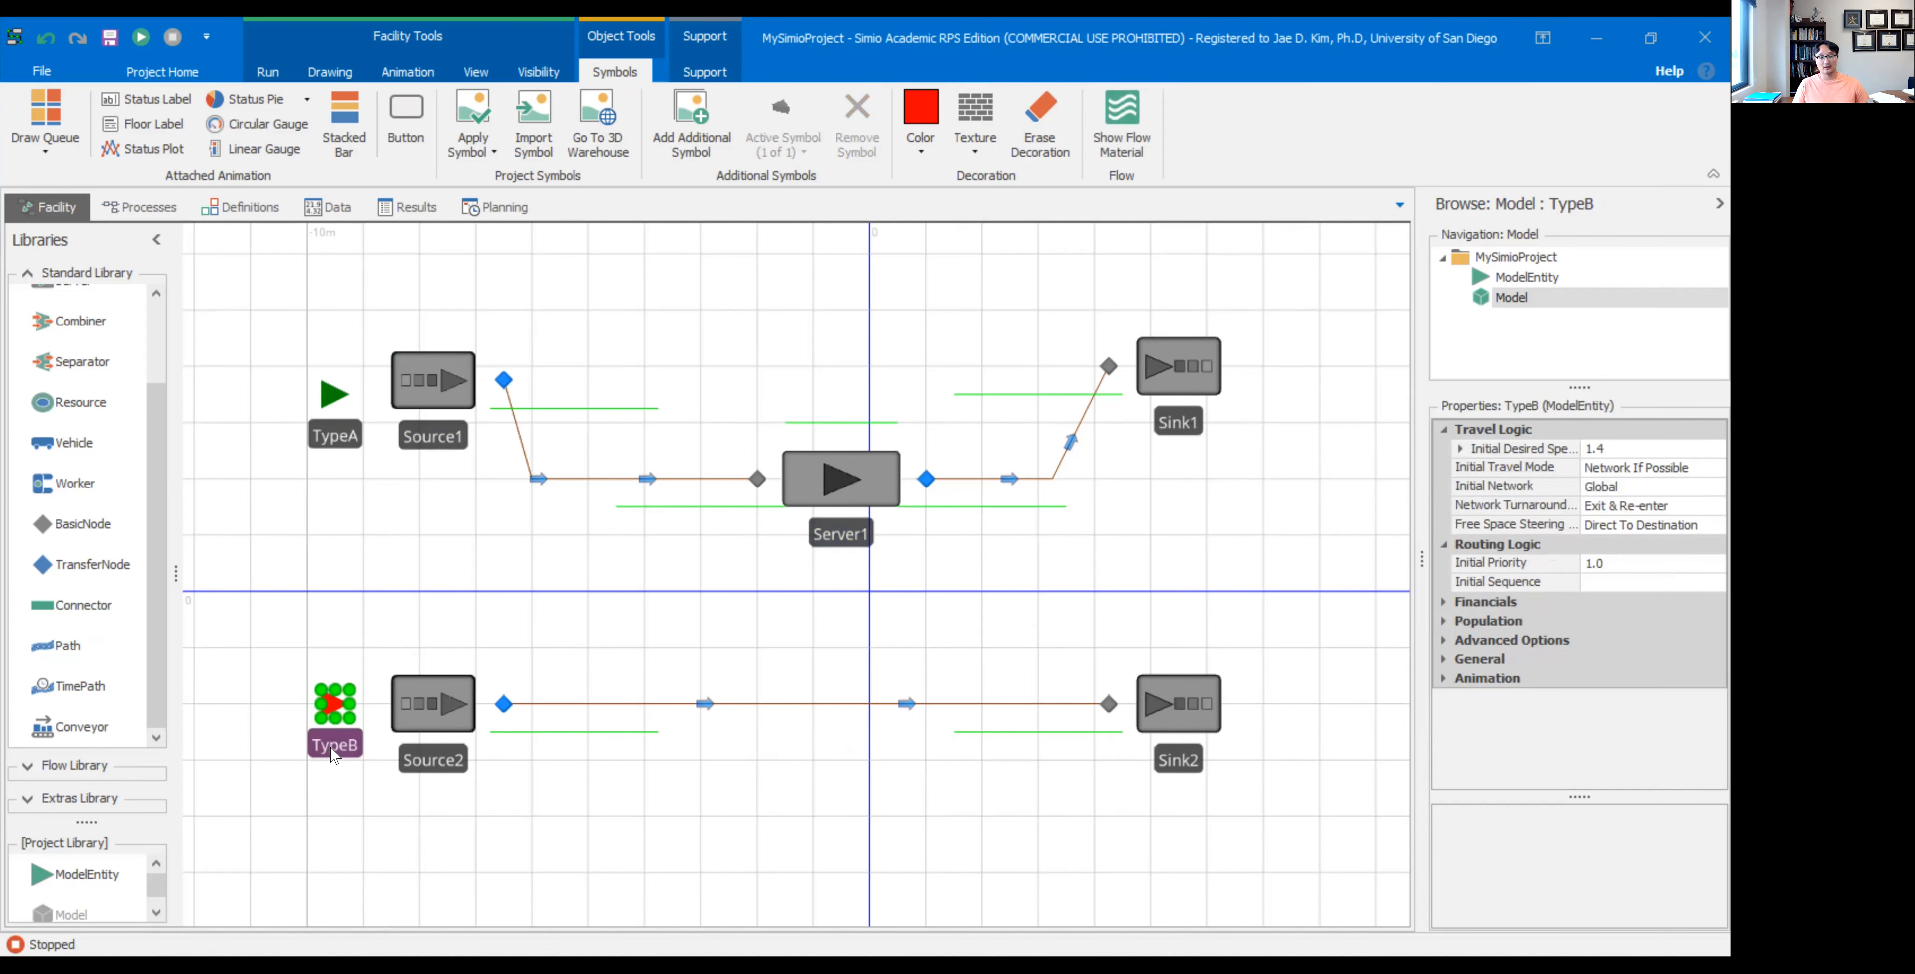
click(825, 477)
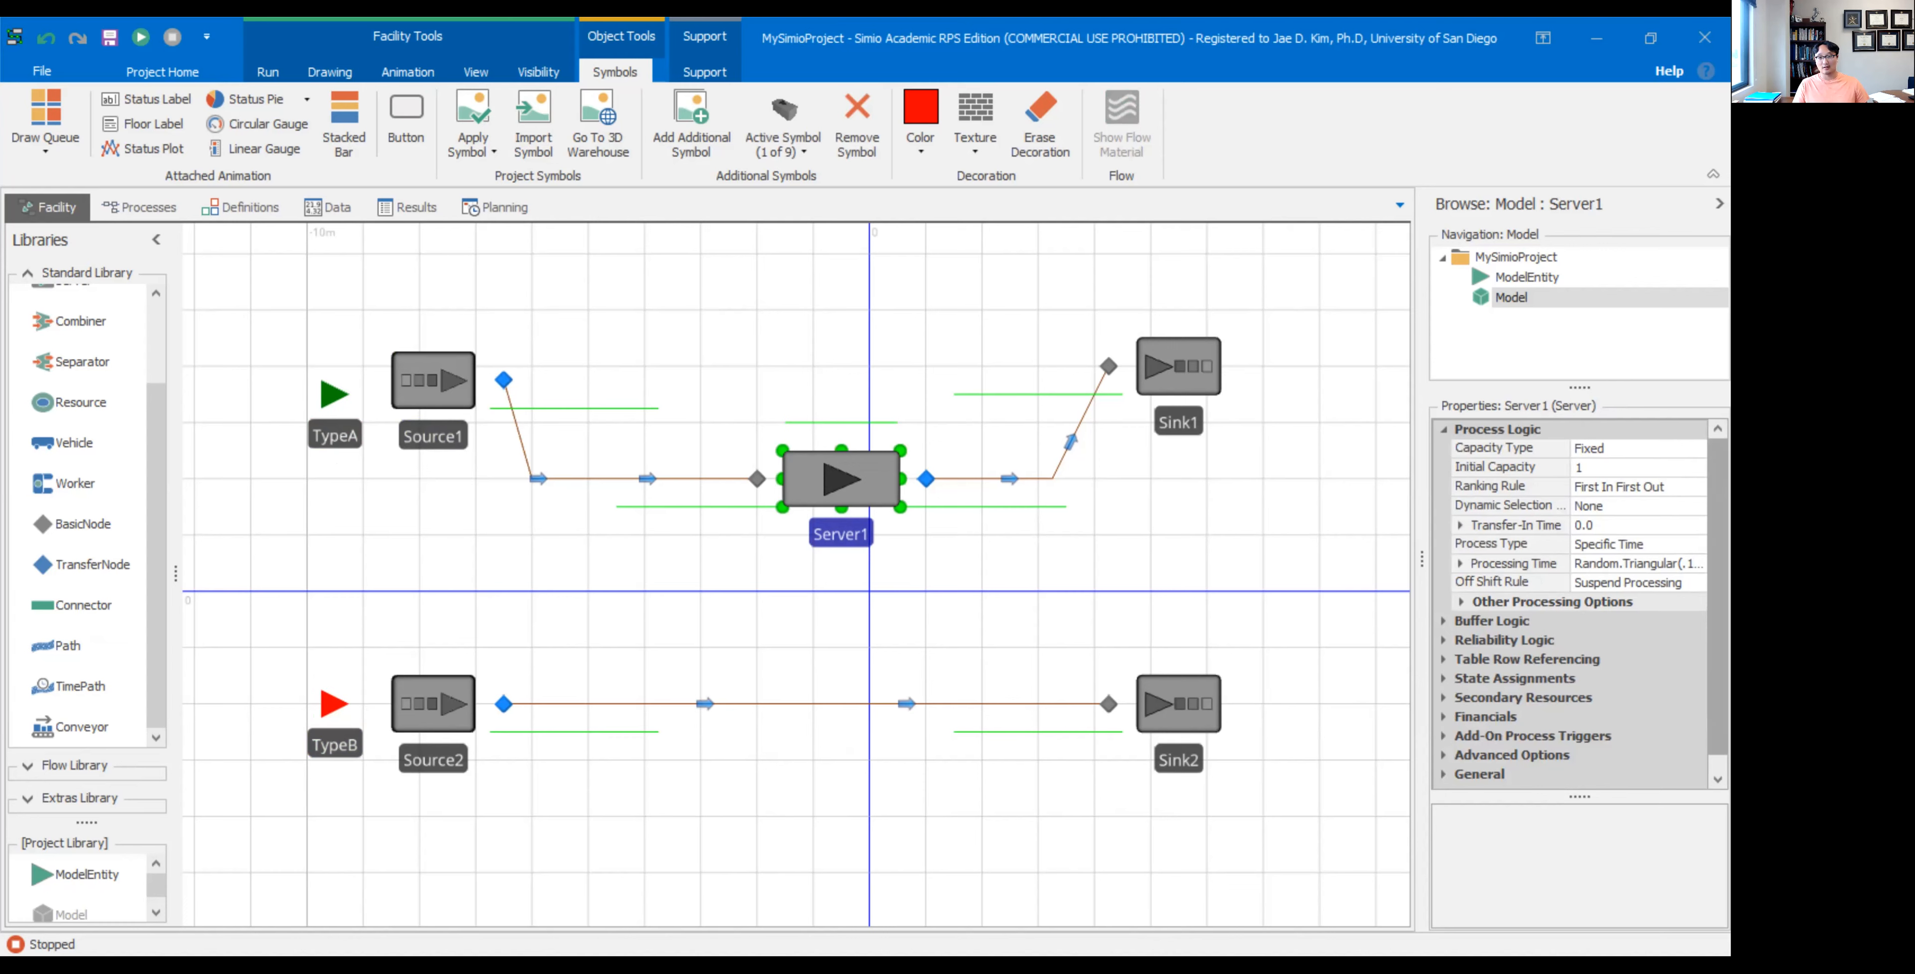
drag(1718, 632, 1718, 655)
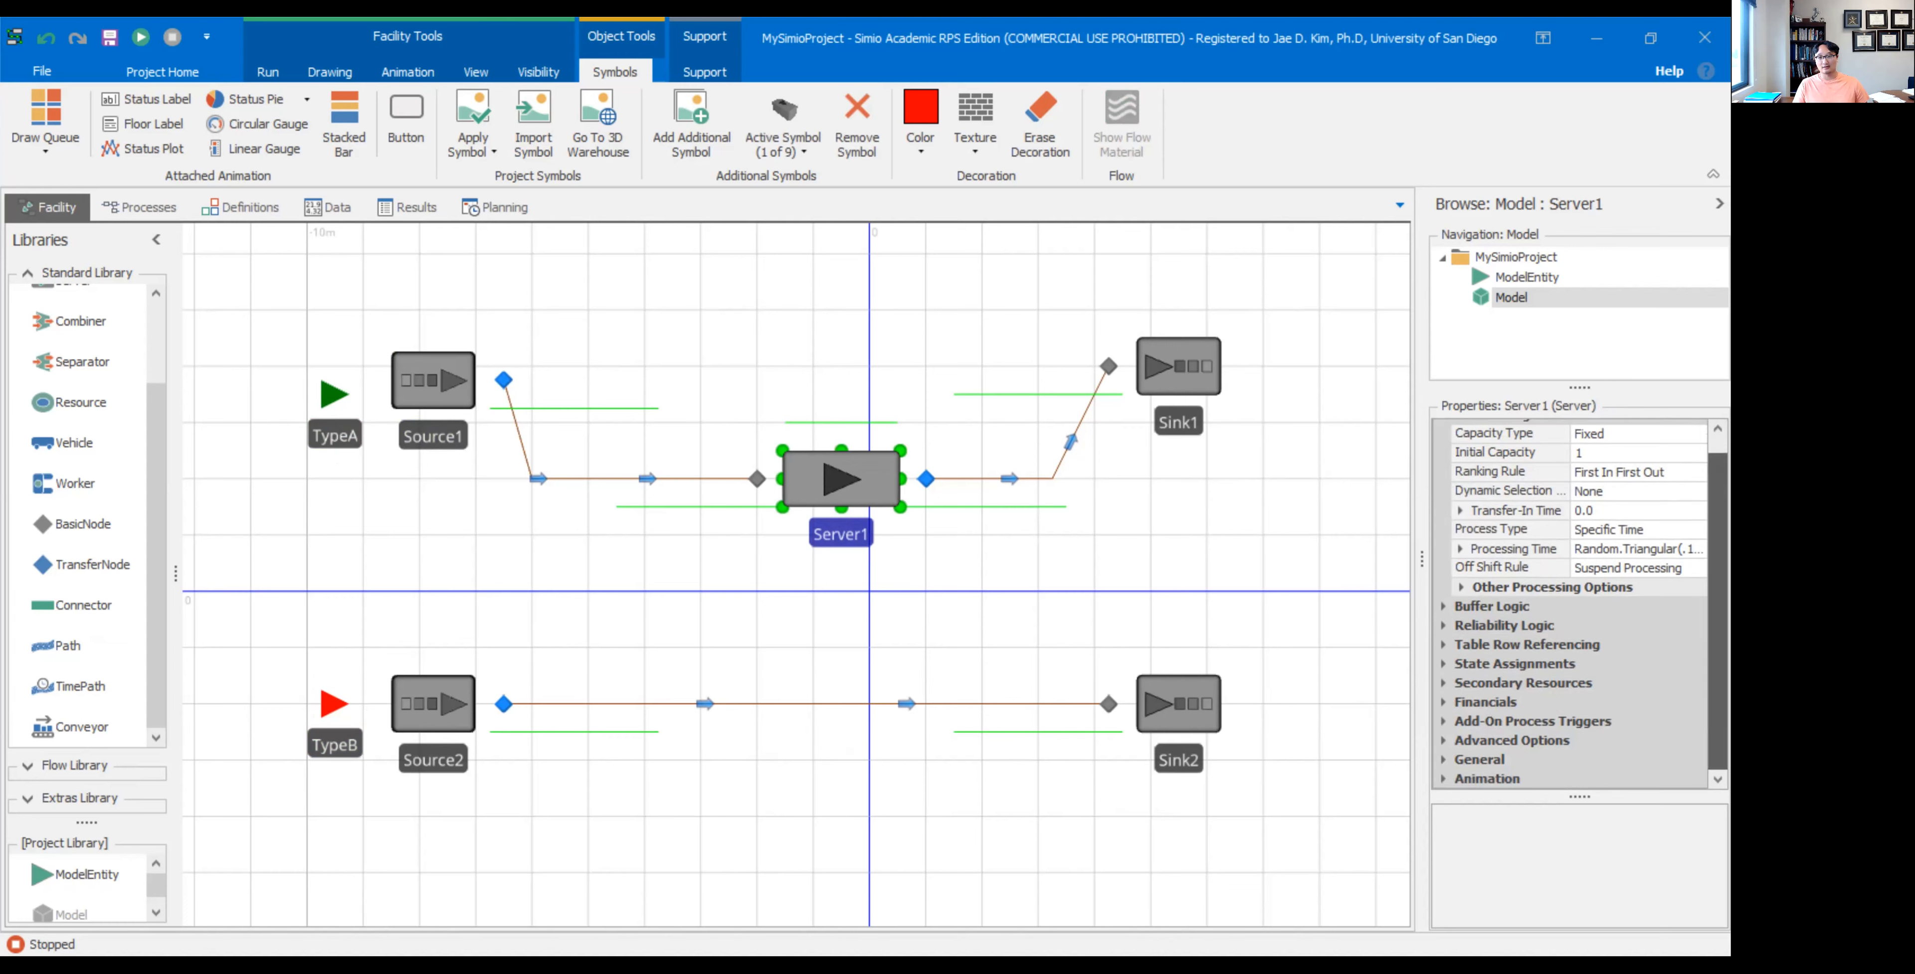
double_click(1520, 725)
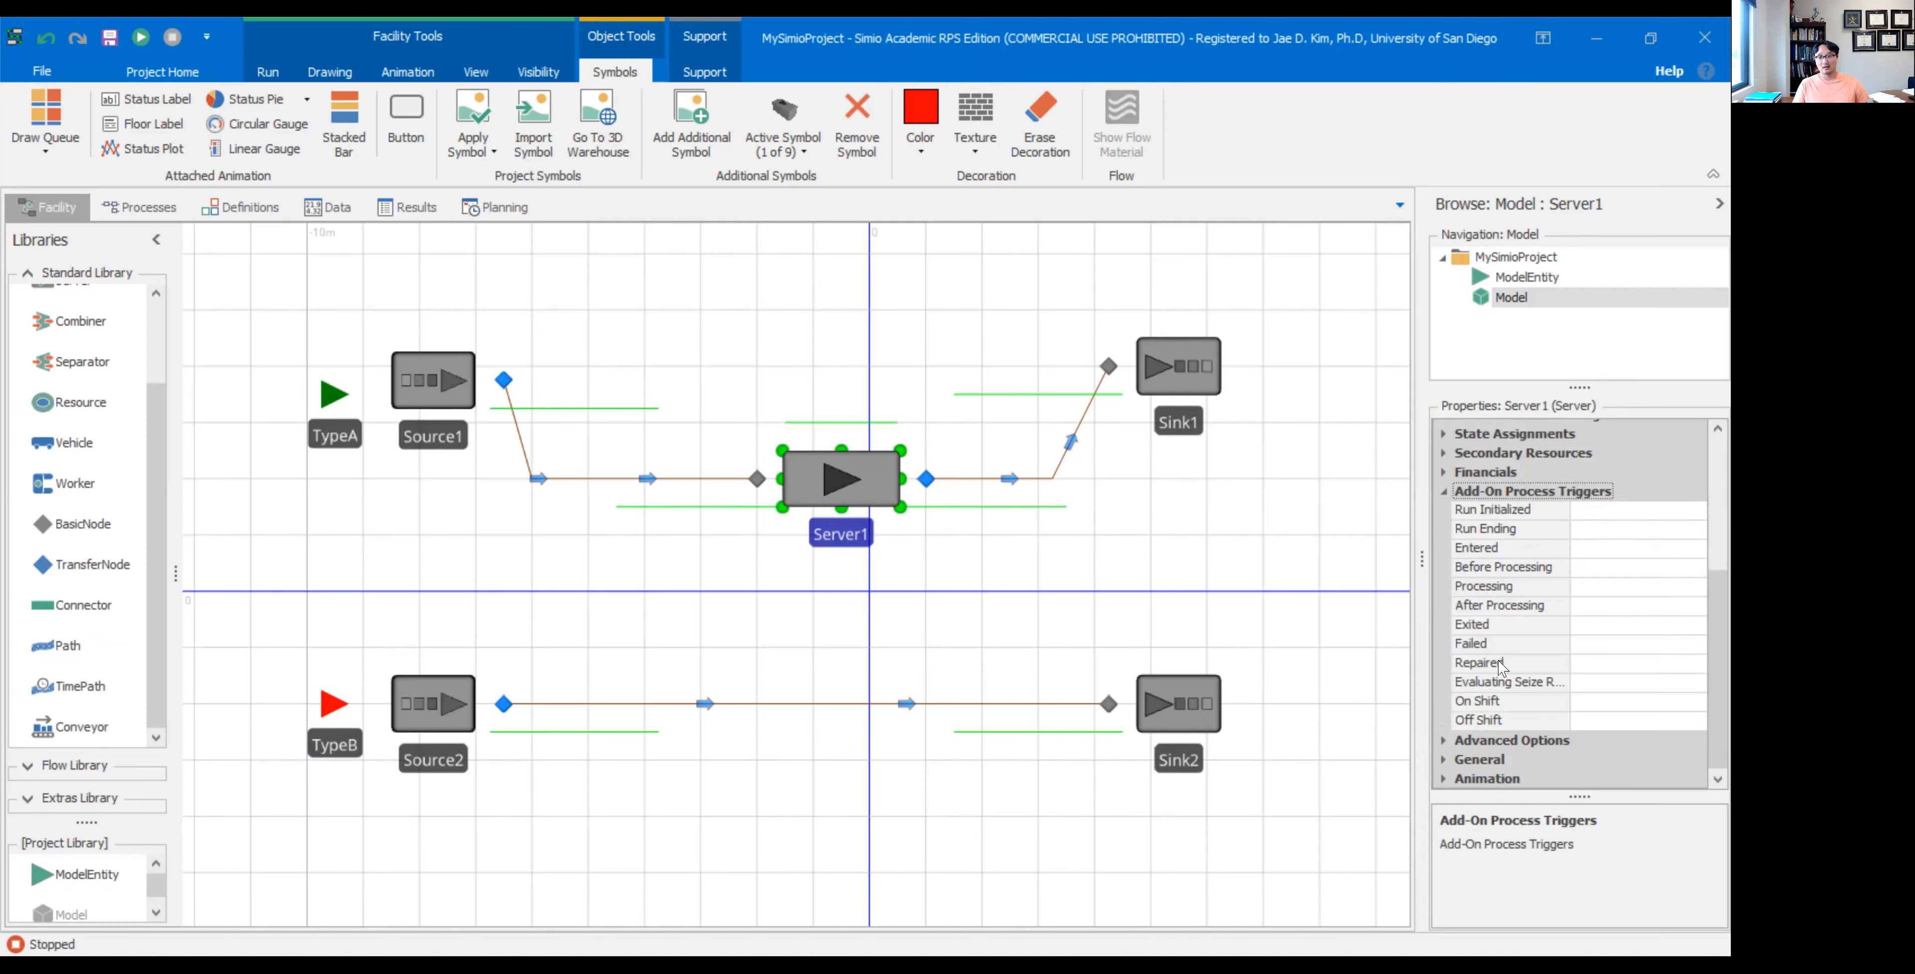
click(1489, 606)
double_click(1489, 607)
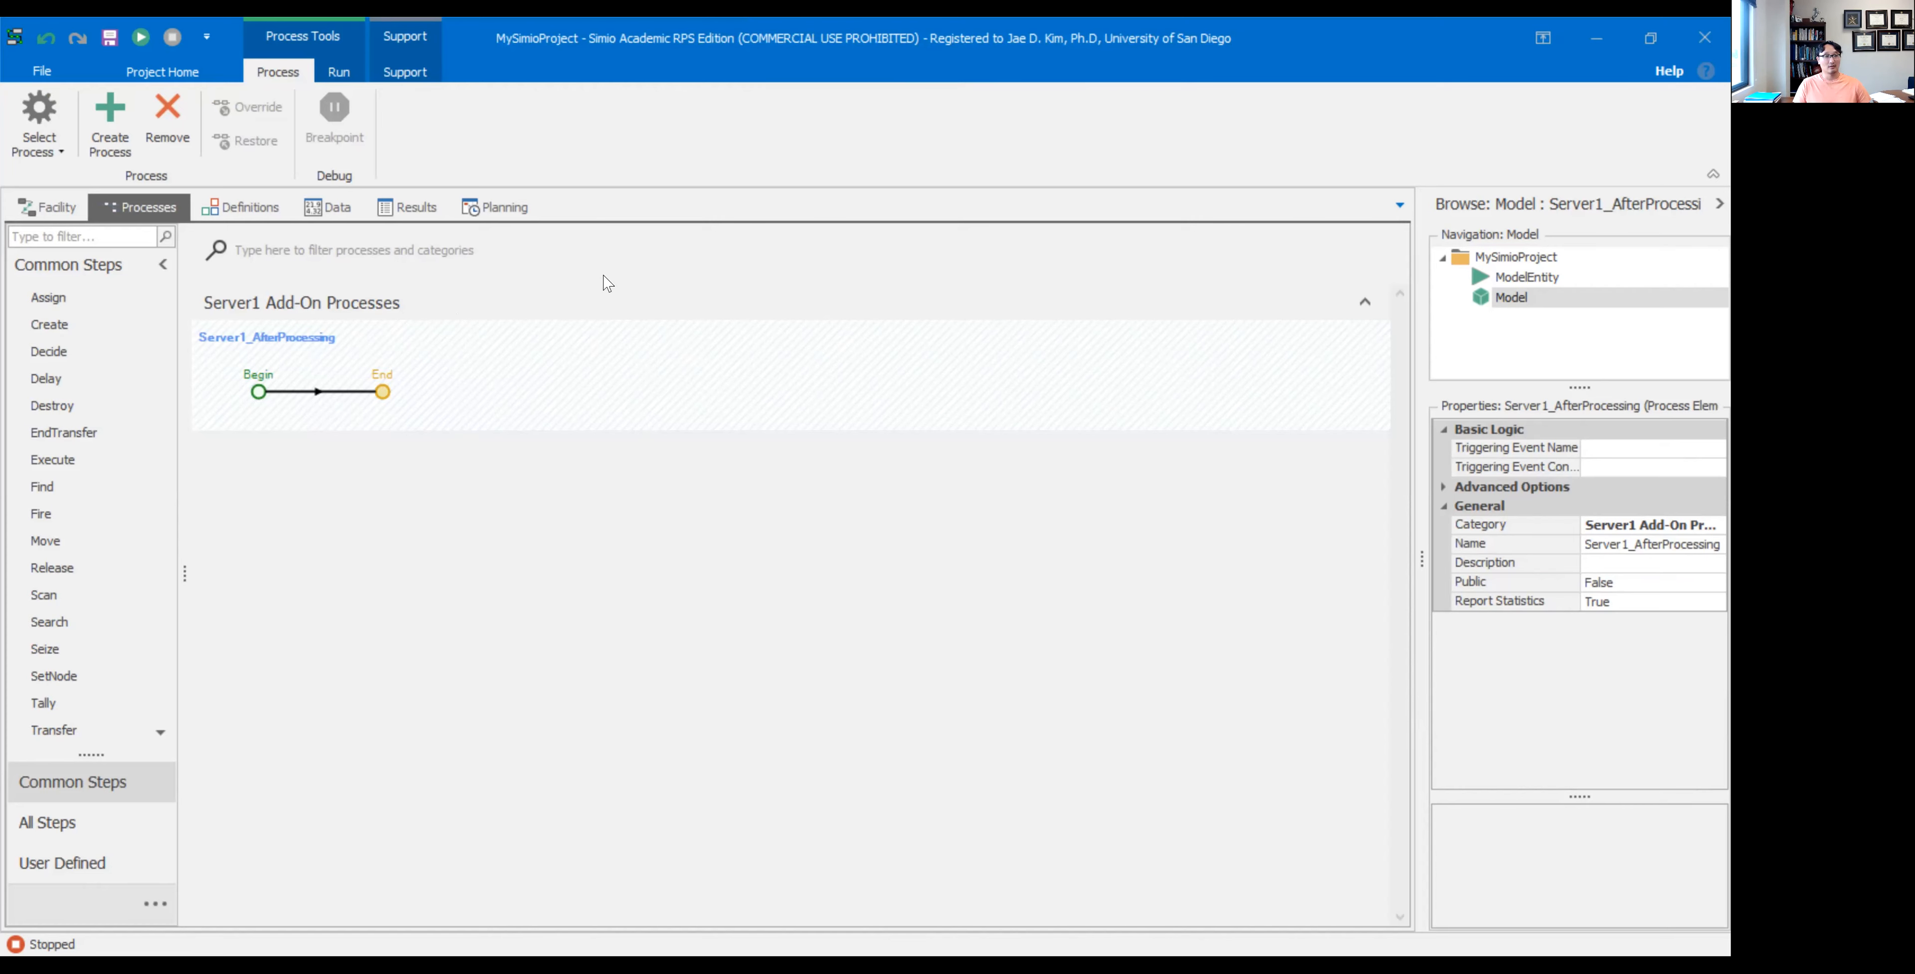
- Add two integer state variables to the model's definitions
click(239, 209)
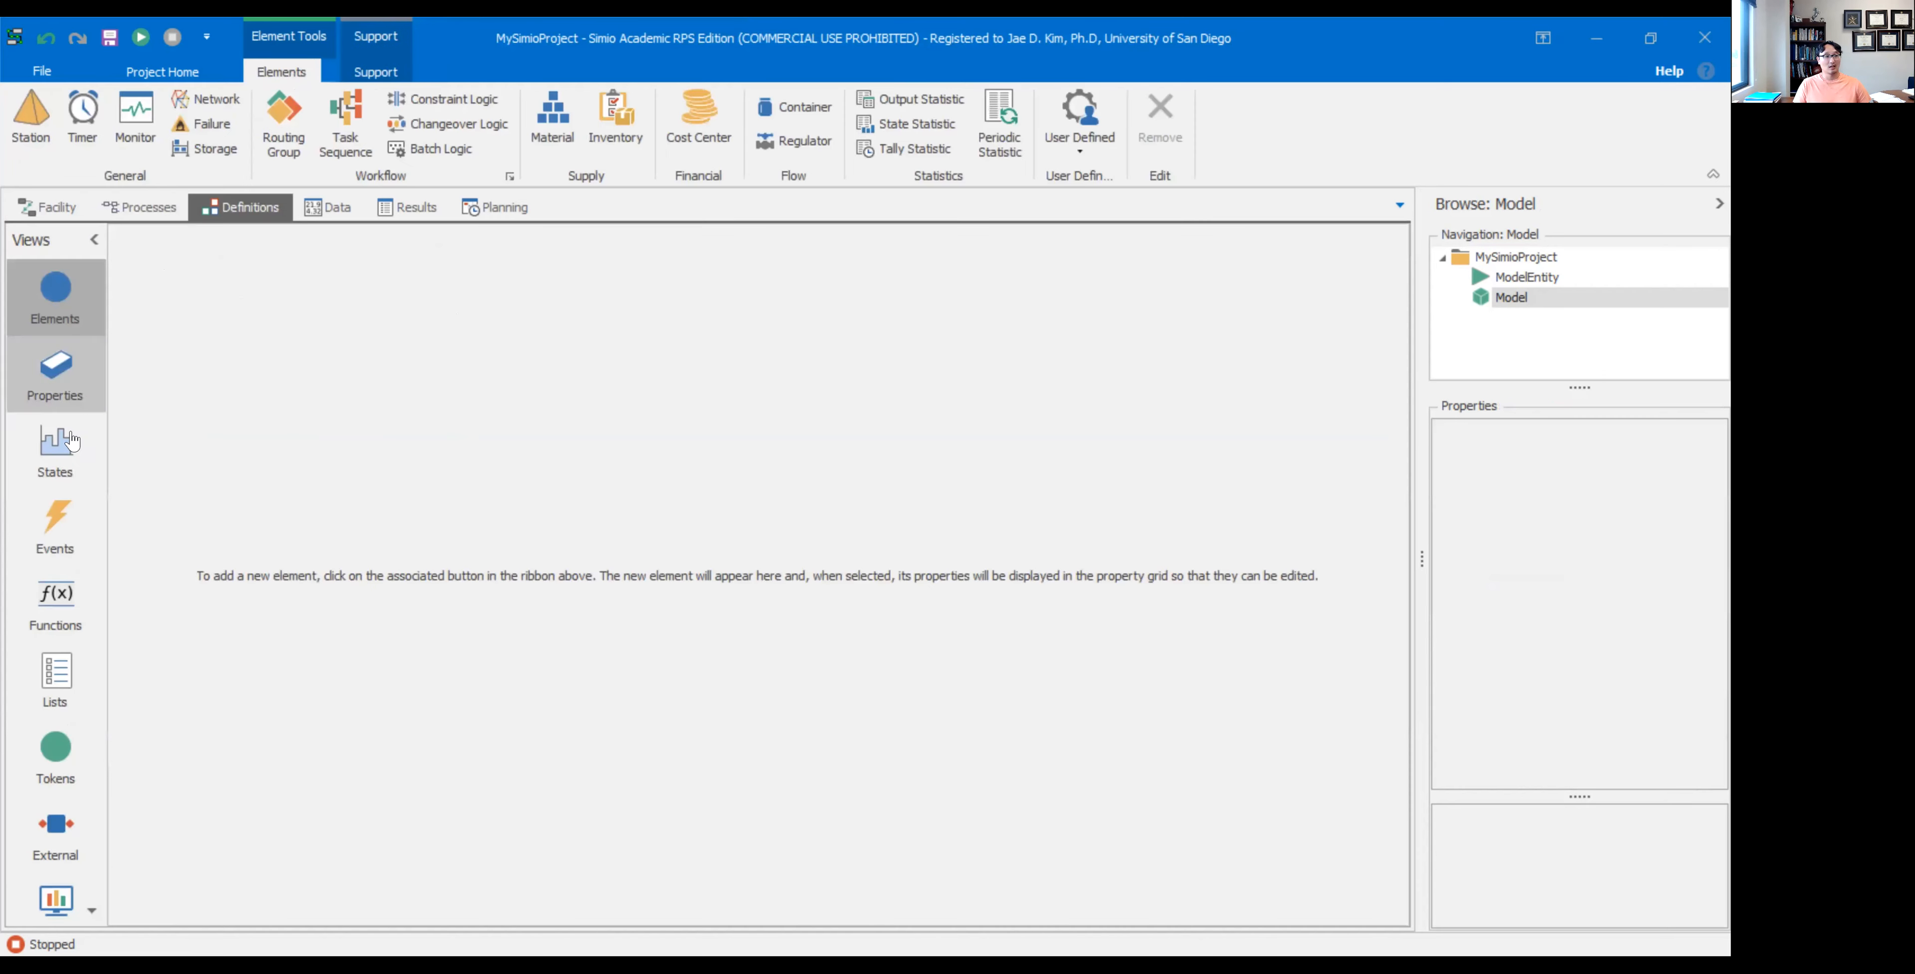
click(70, 442)
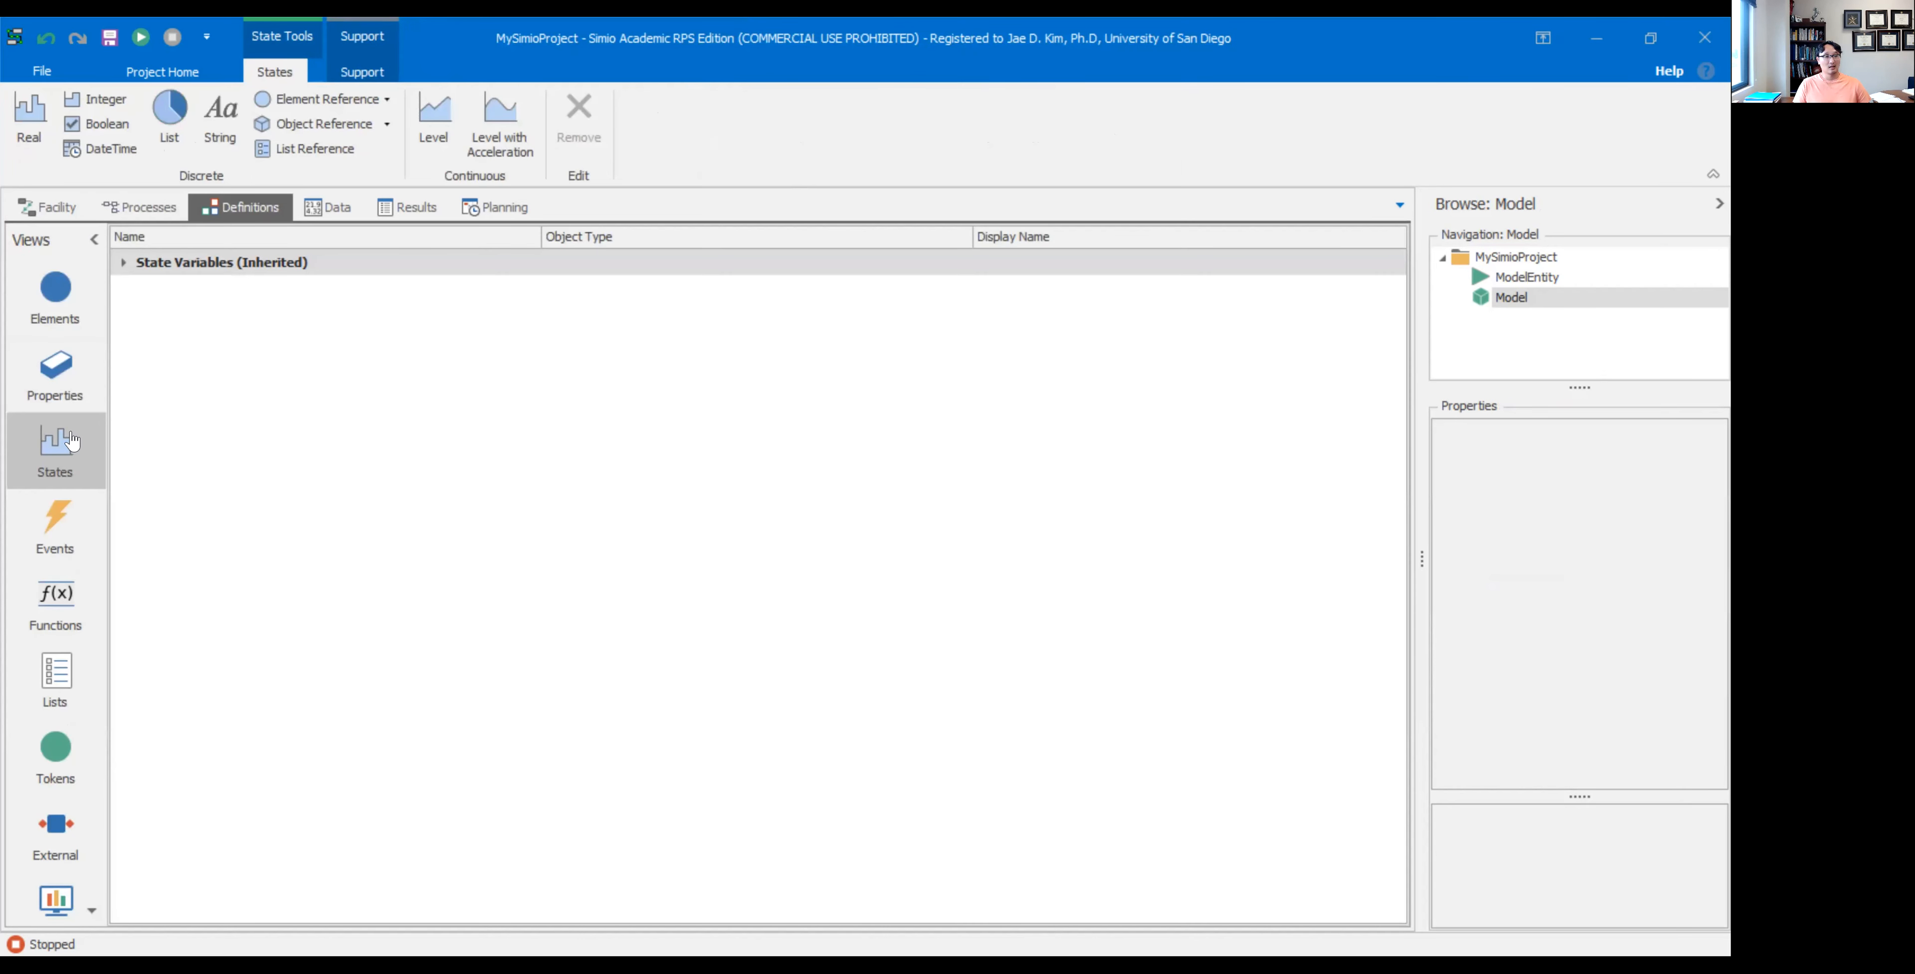
click(91, 104)
click(91, 104)
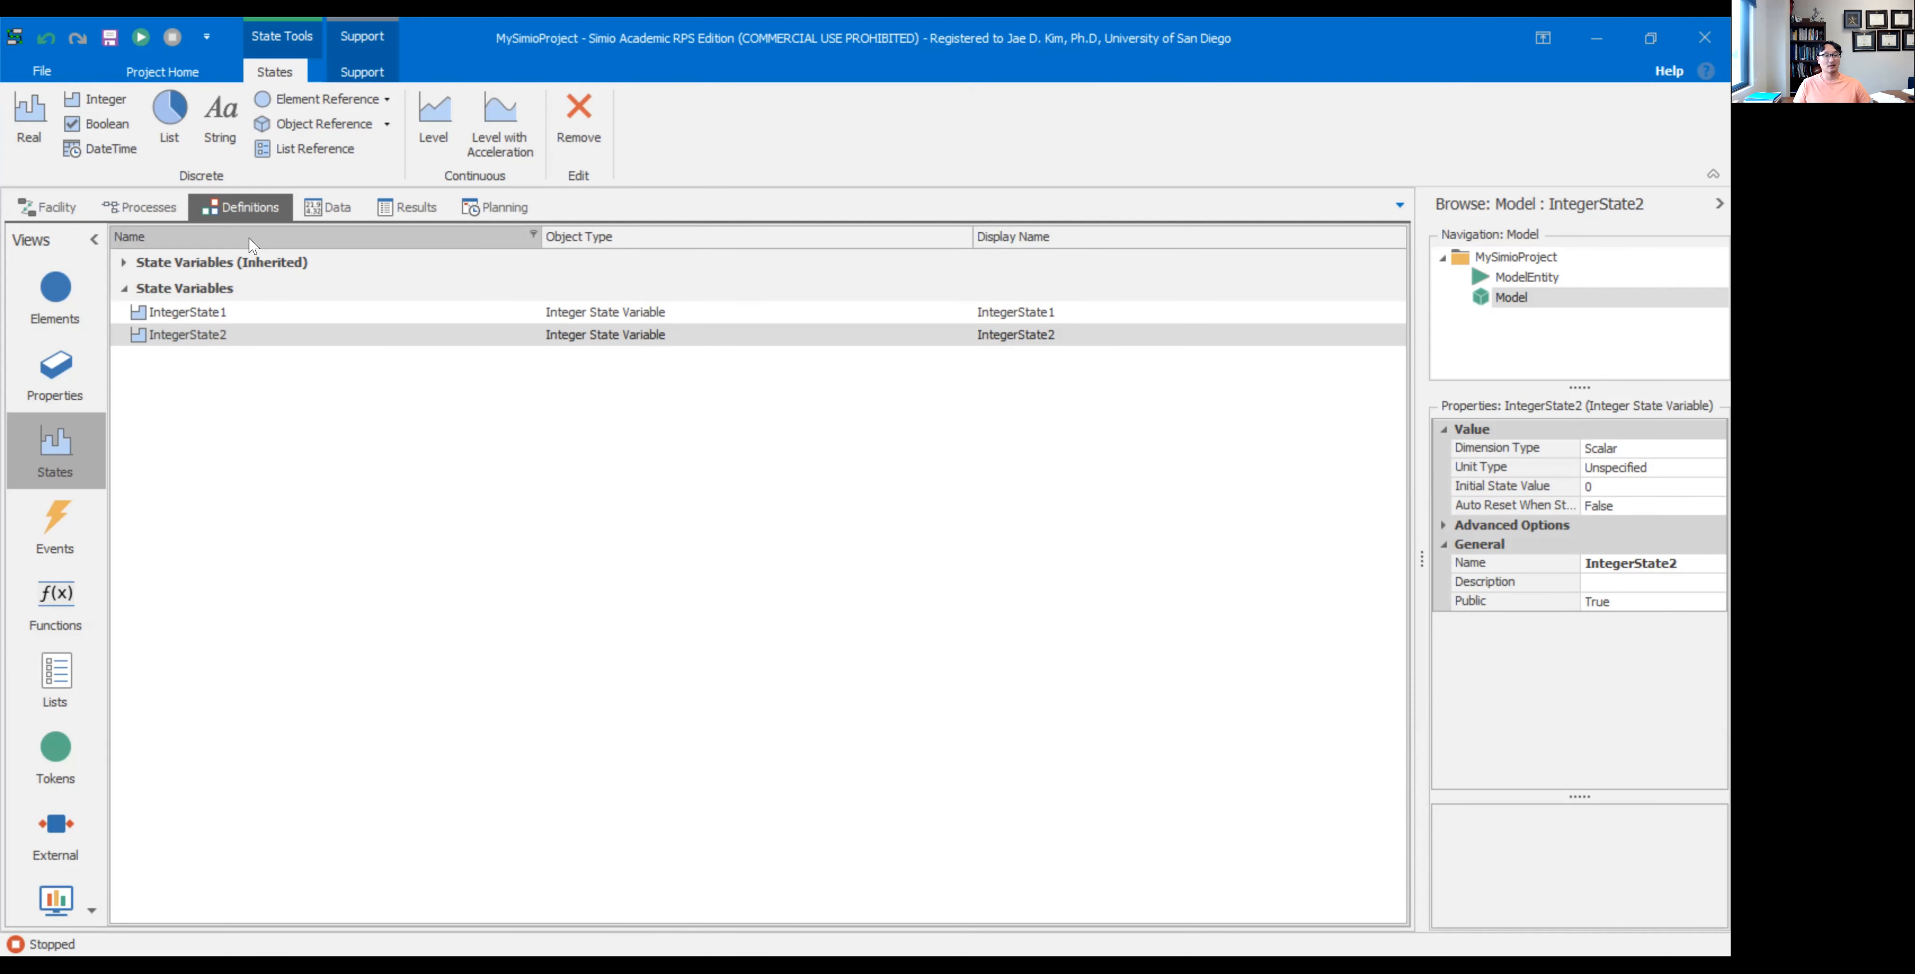
- Rename the two new integer state variables Counter1 and Counter2
double_click(217, 314)
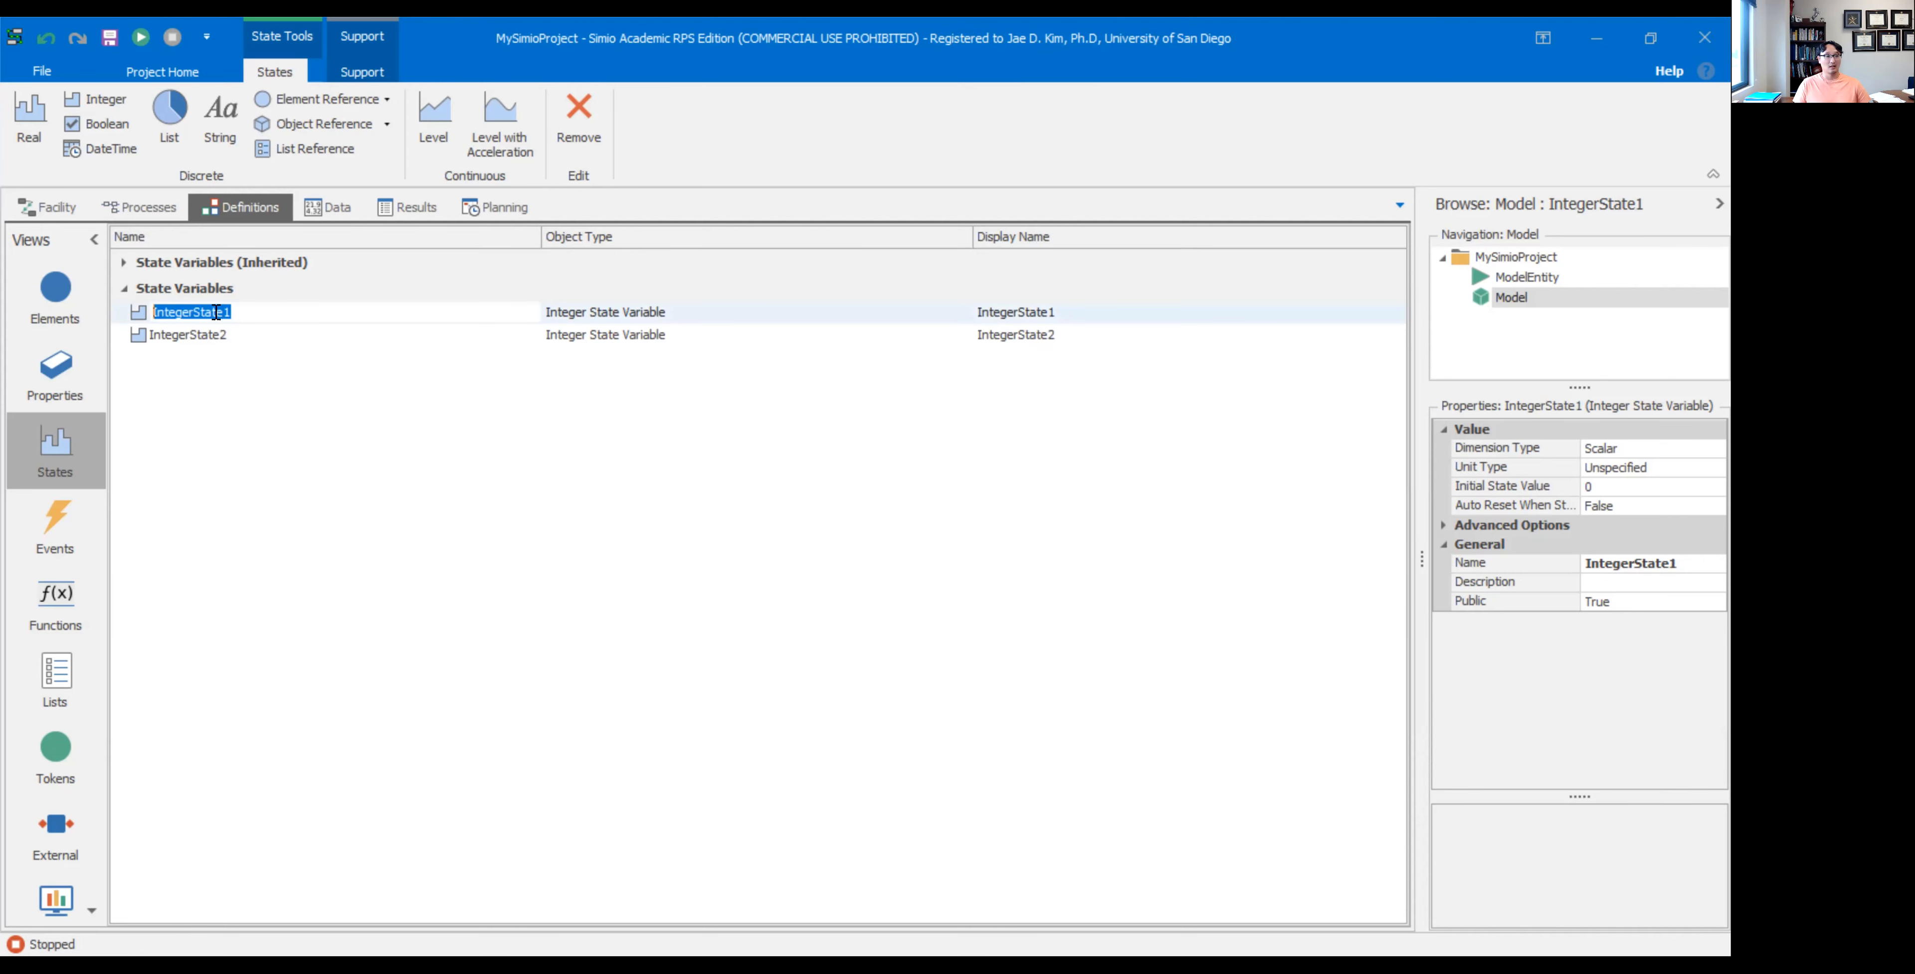
text(Counter1)
key(Return)
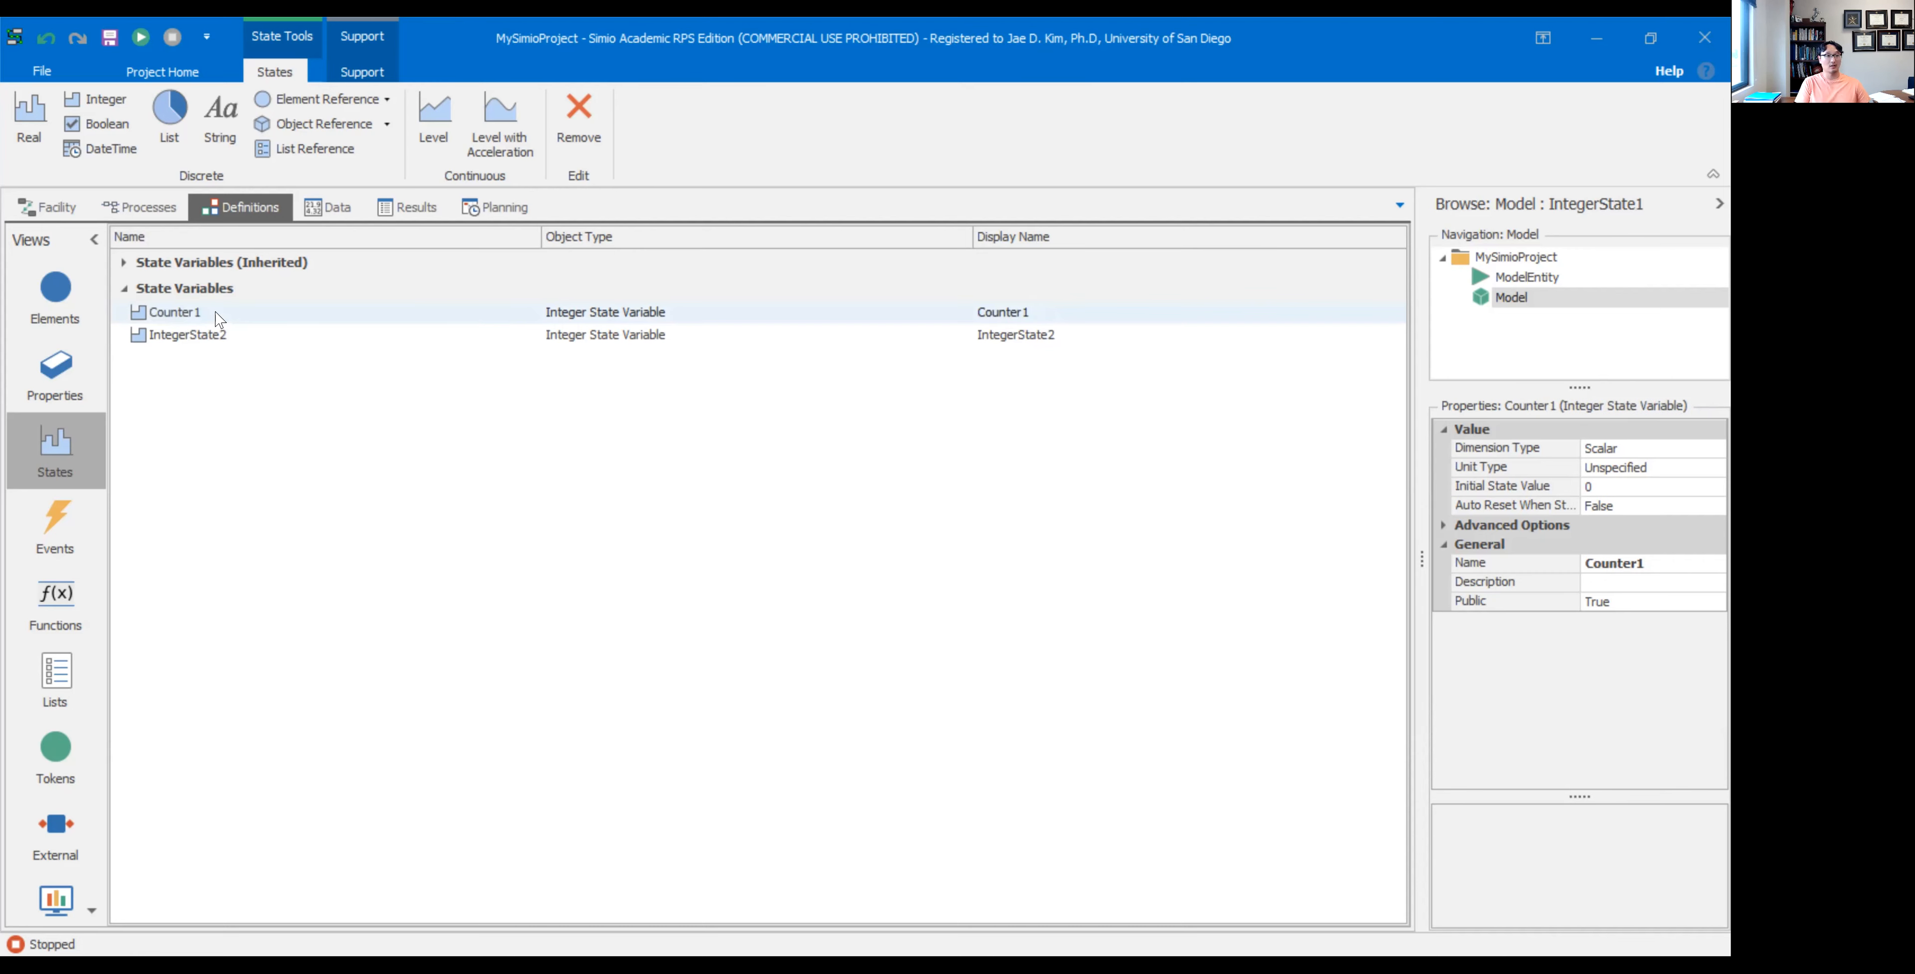
click(217, 336)
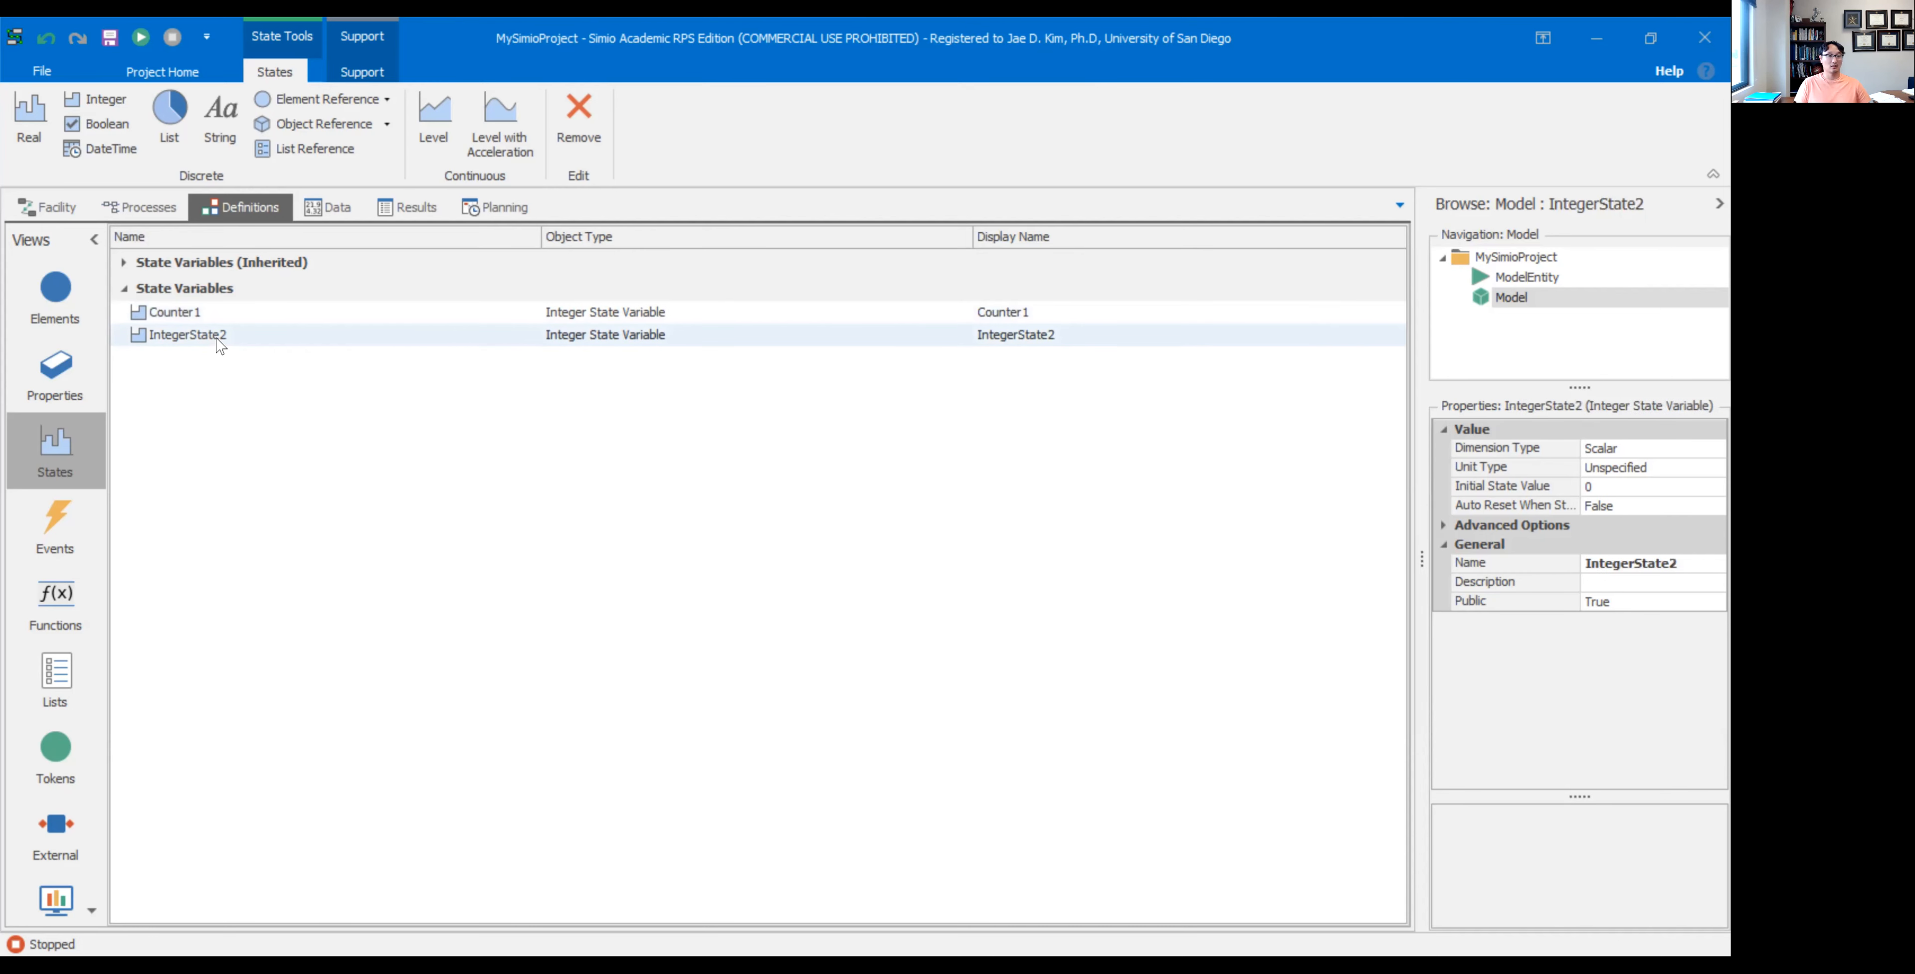
double_click(217, 337)
text(c)
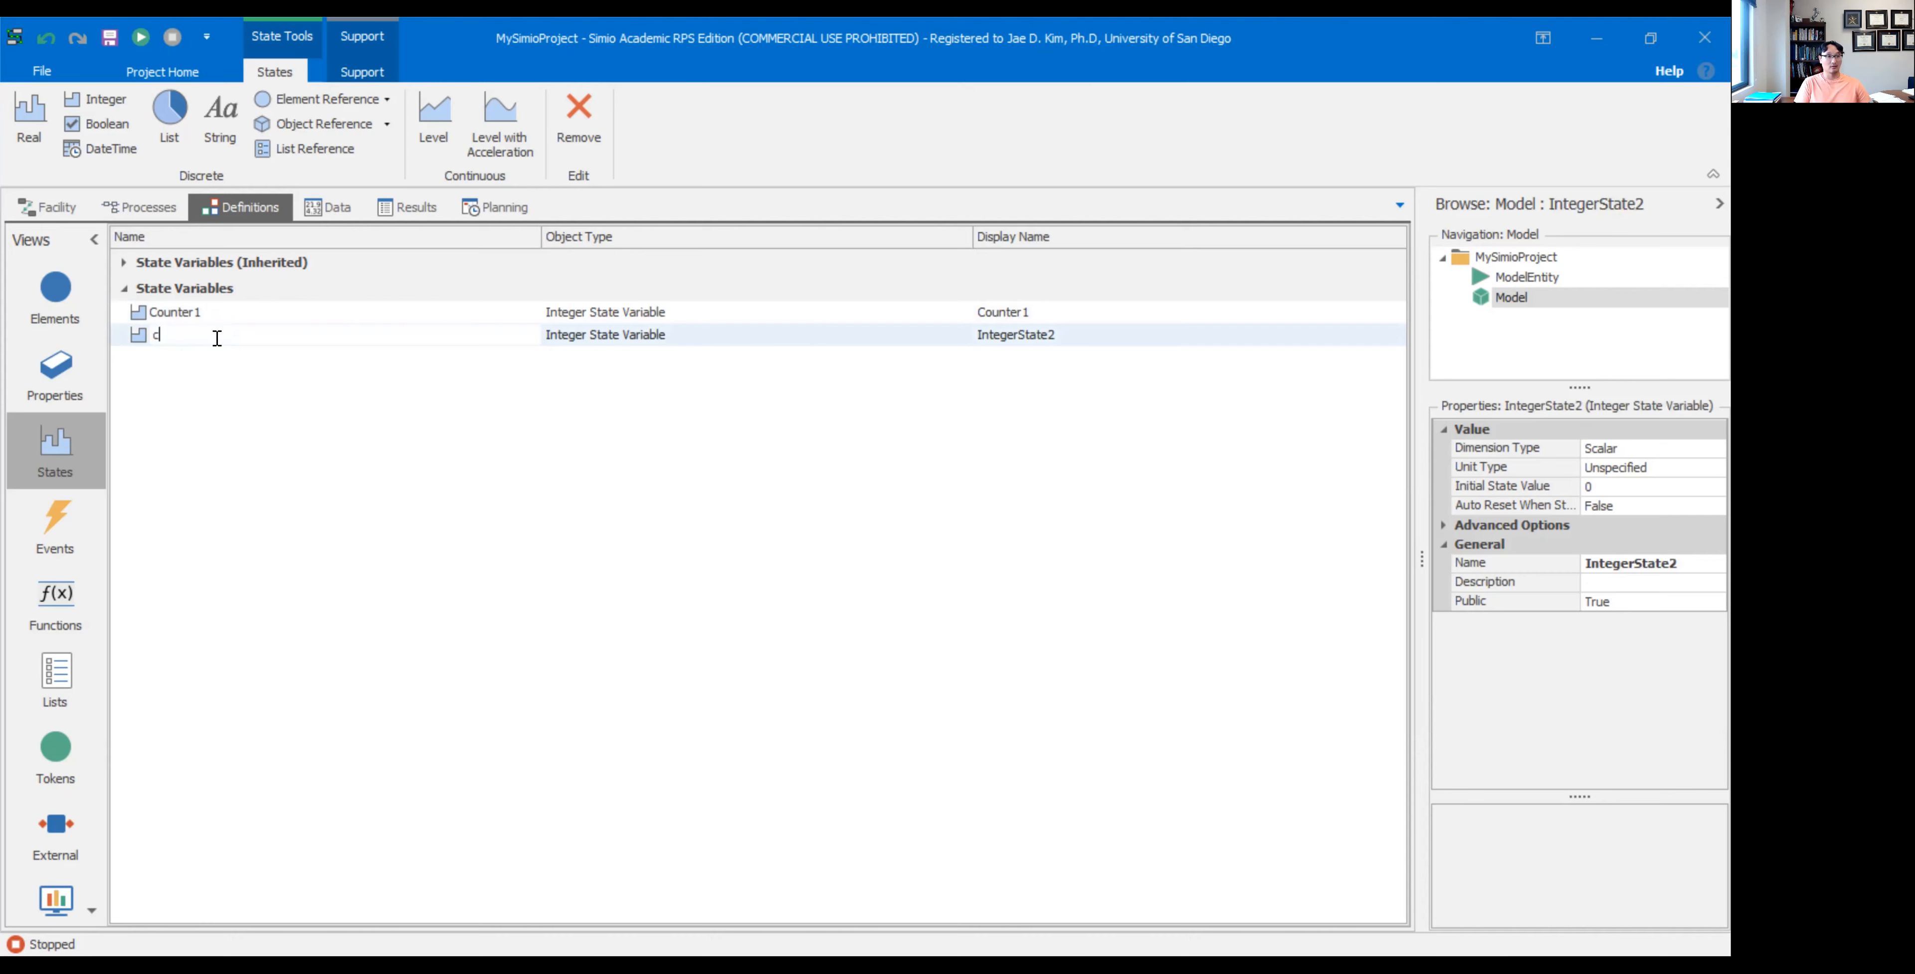
text(ounter2)
key(Return)
click(183, 315)
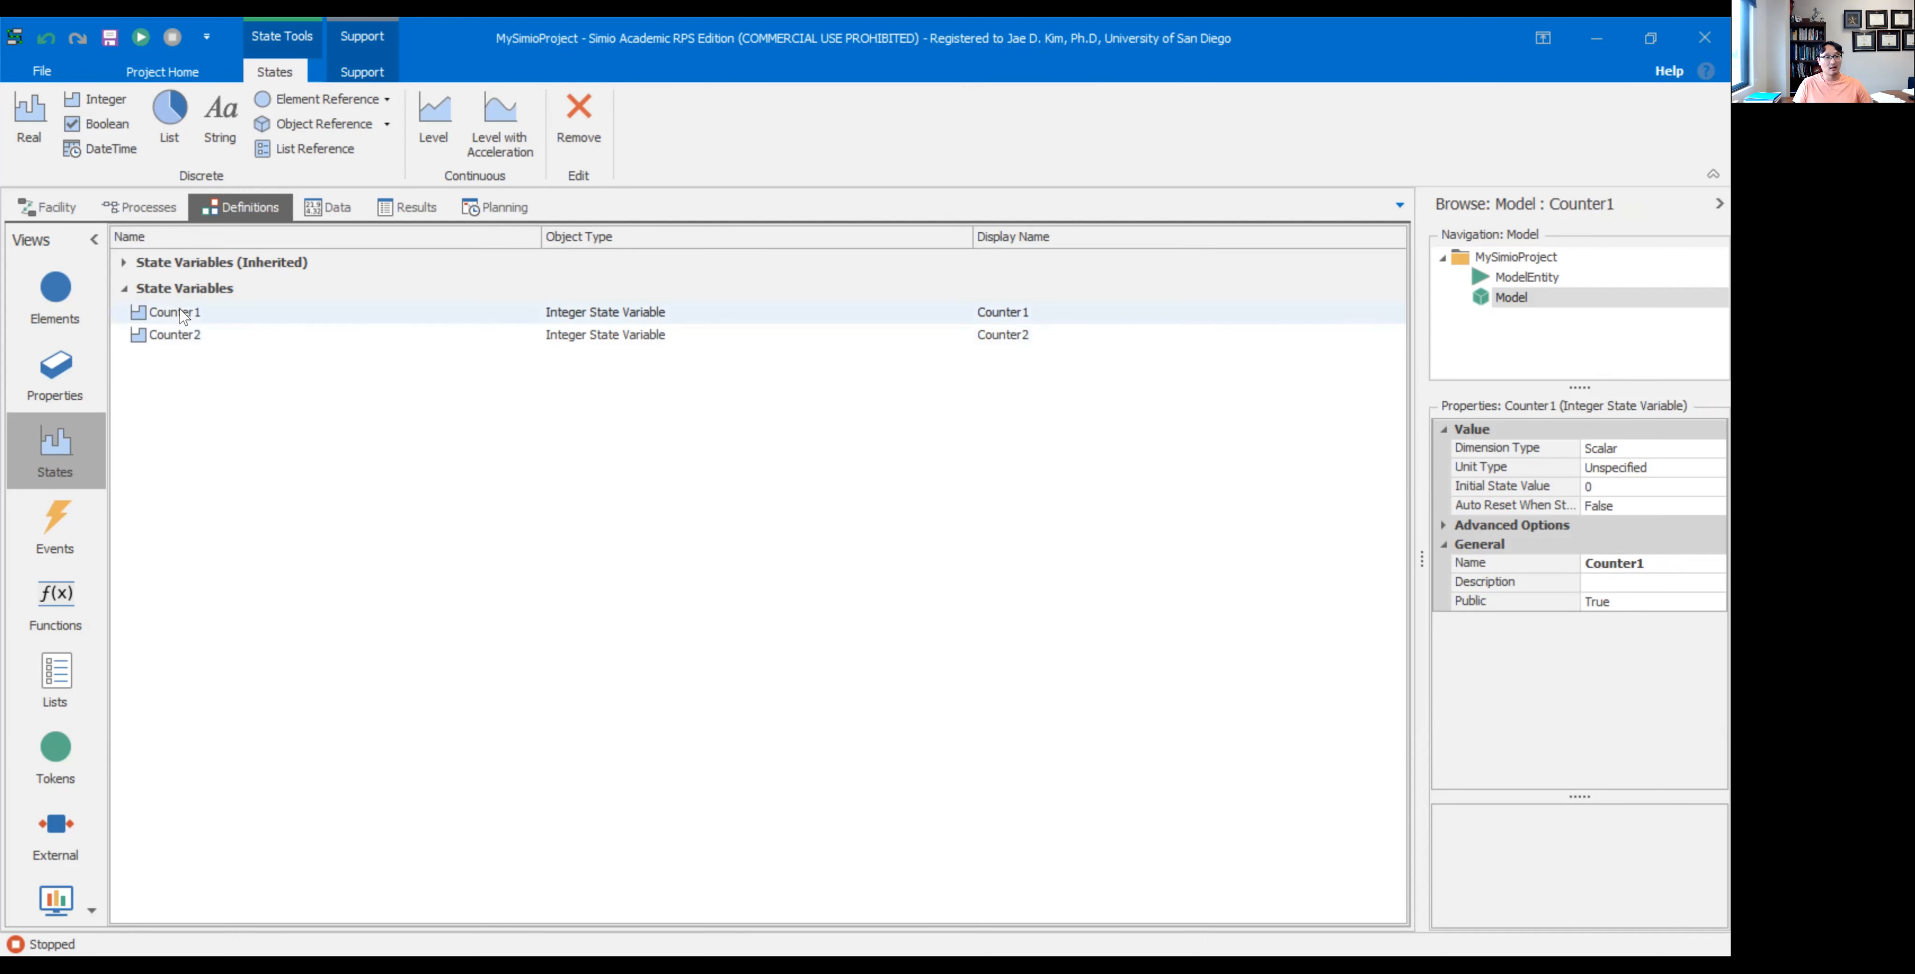
click(50, 207)
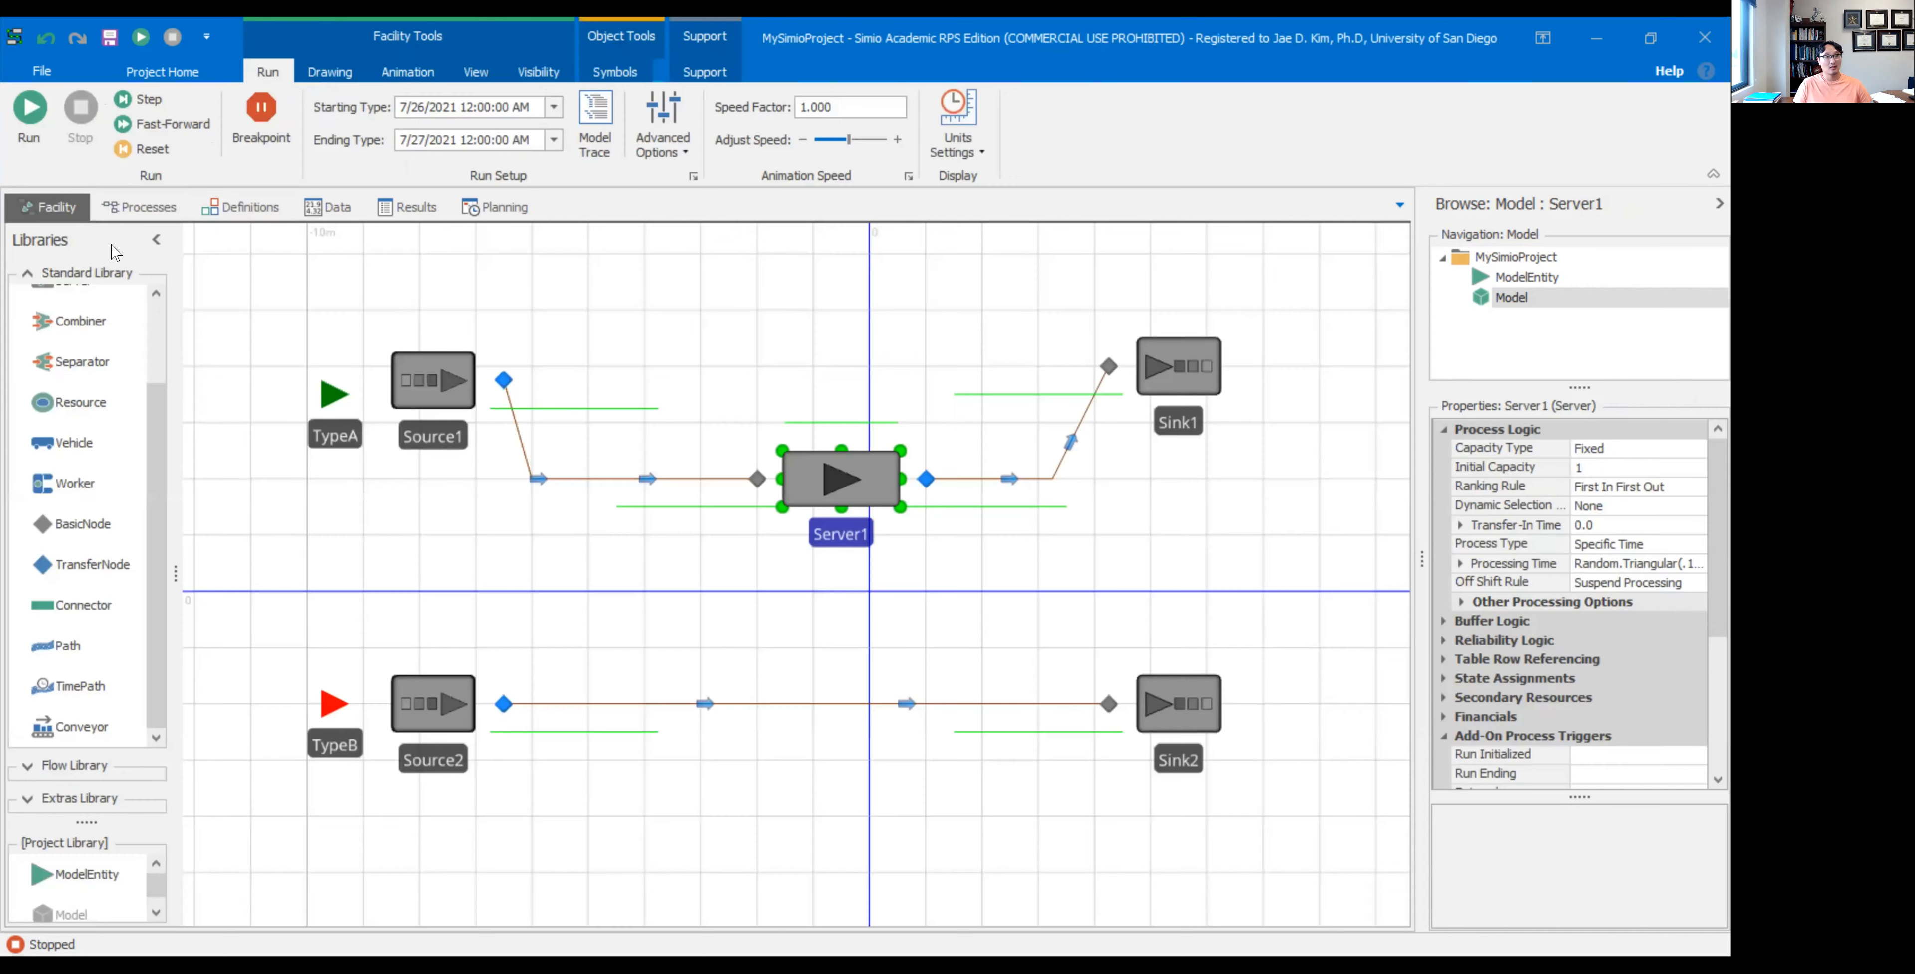
click(331, 449)
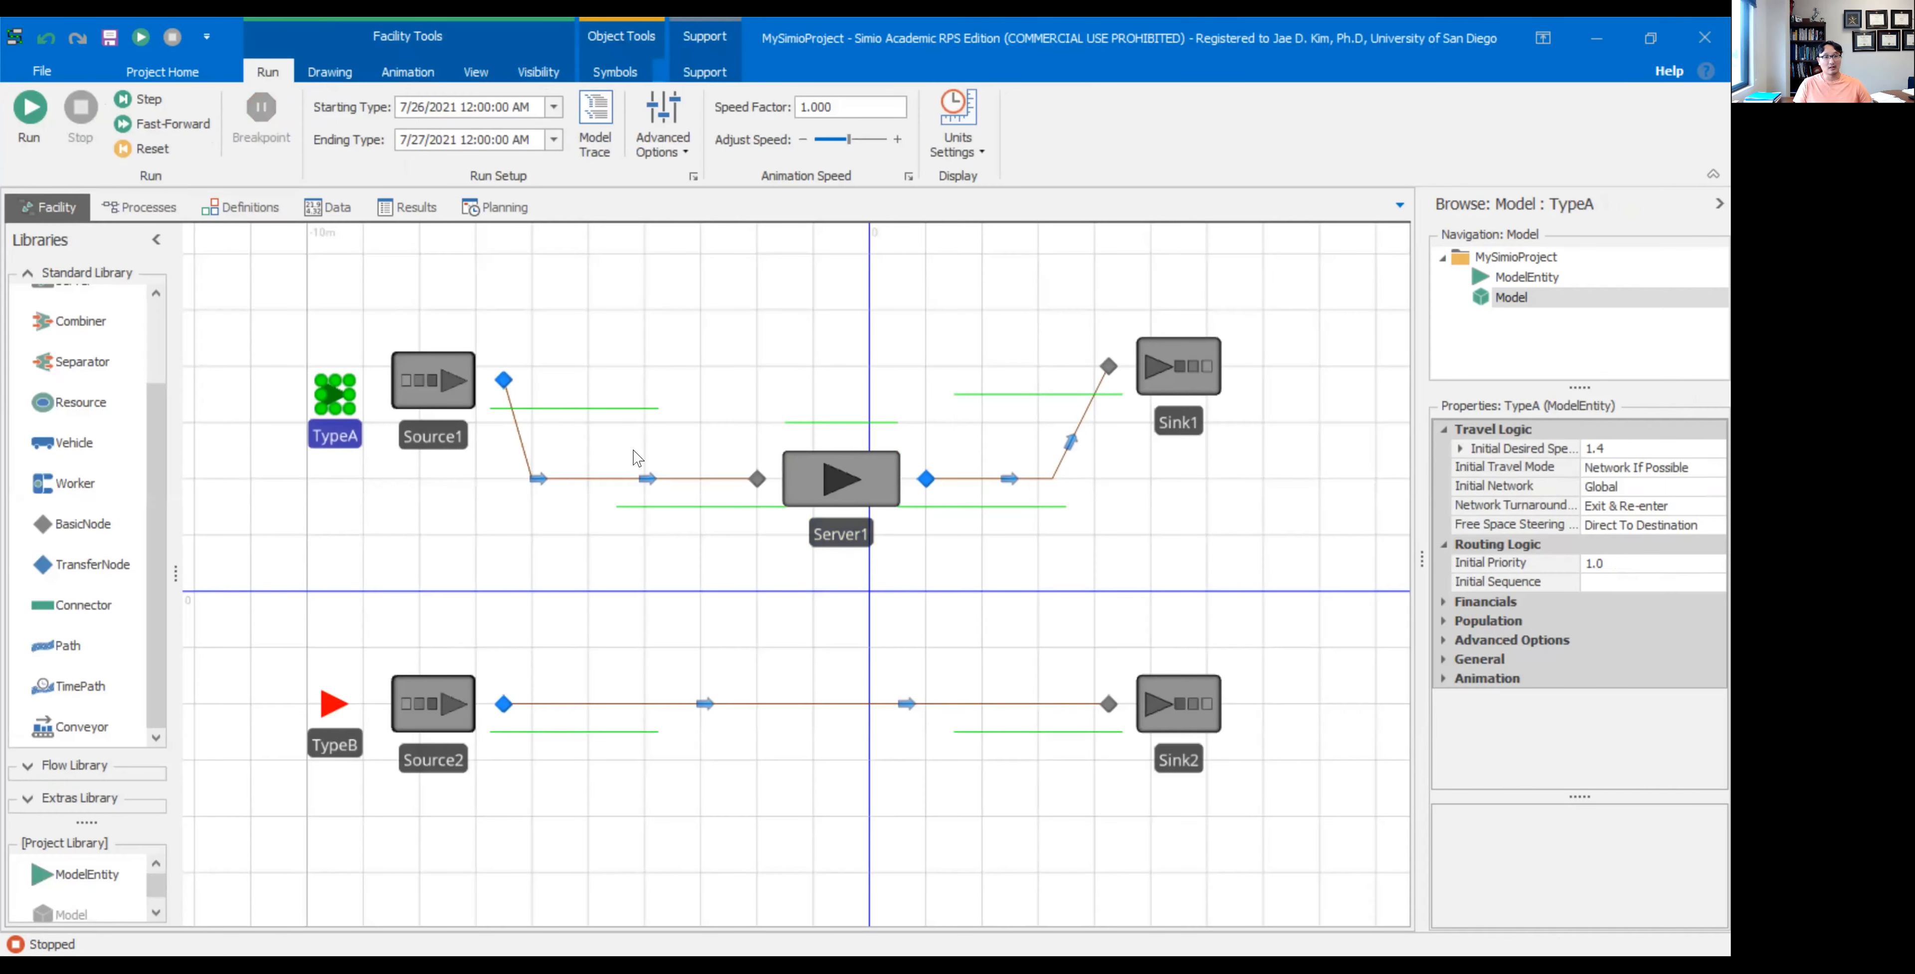
click(859, 488)
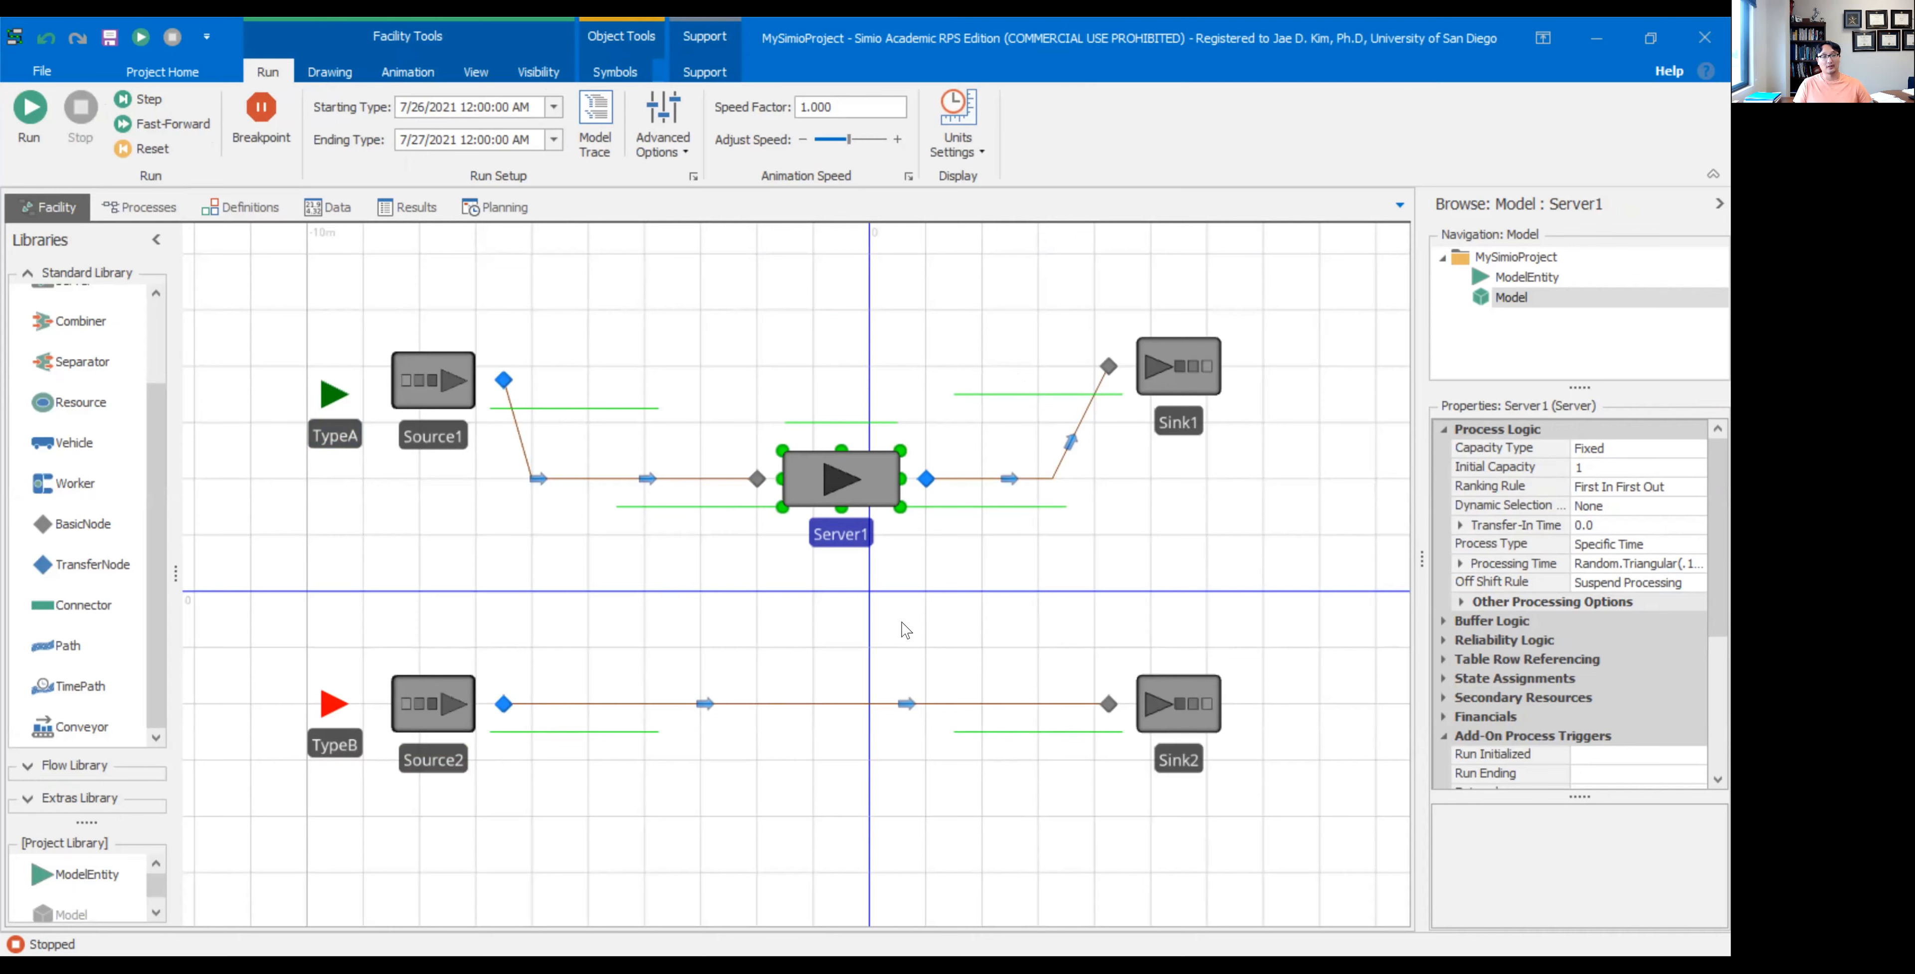
click(732, 350)
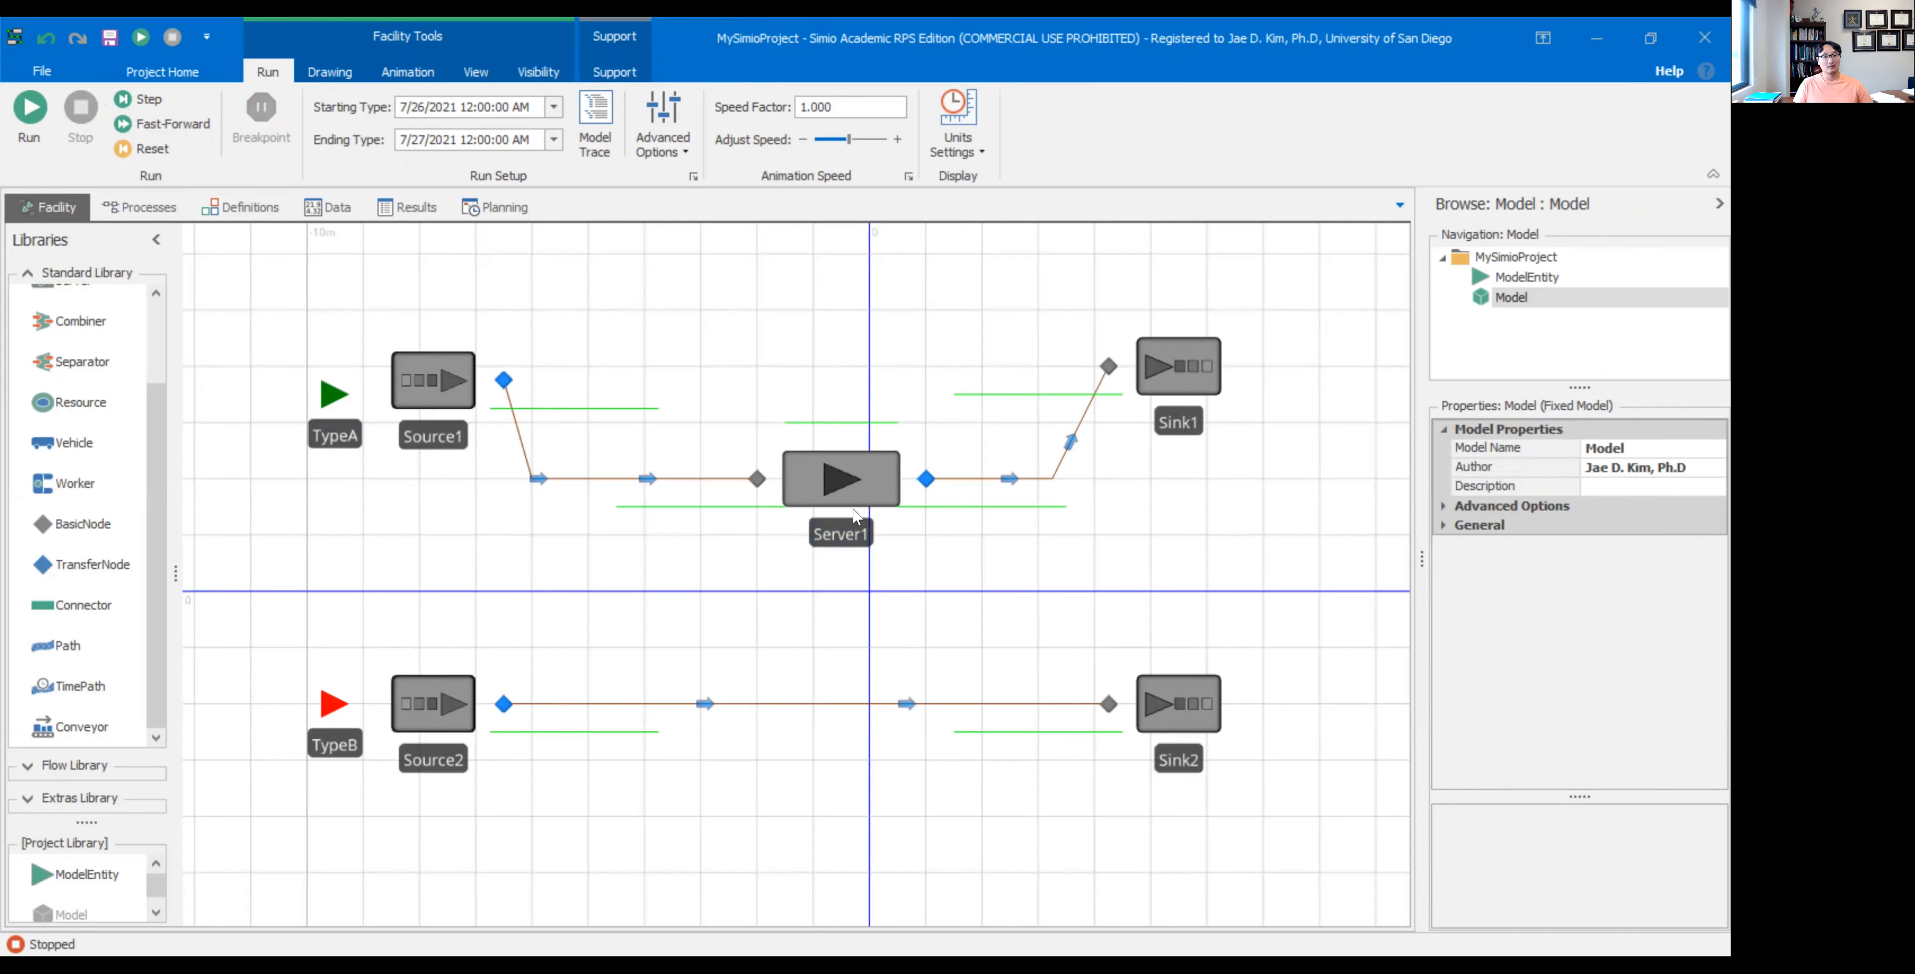
click(855, 496)
- Add an Assign step to Server1's After Processing process and set its State Variable Name to Counter1
click(143, 210)
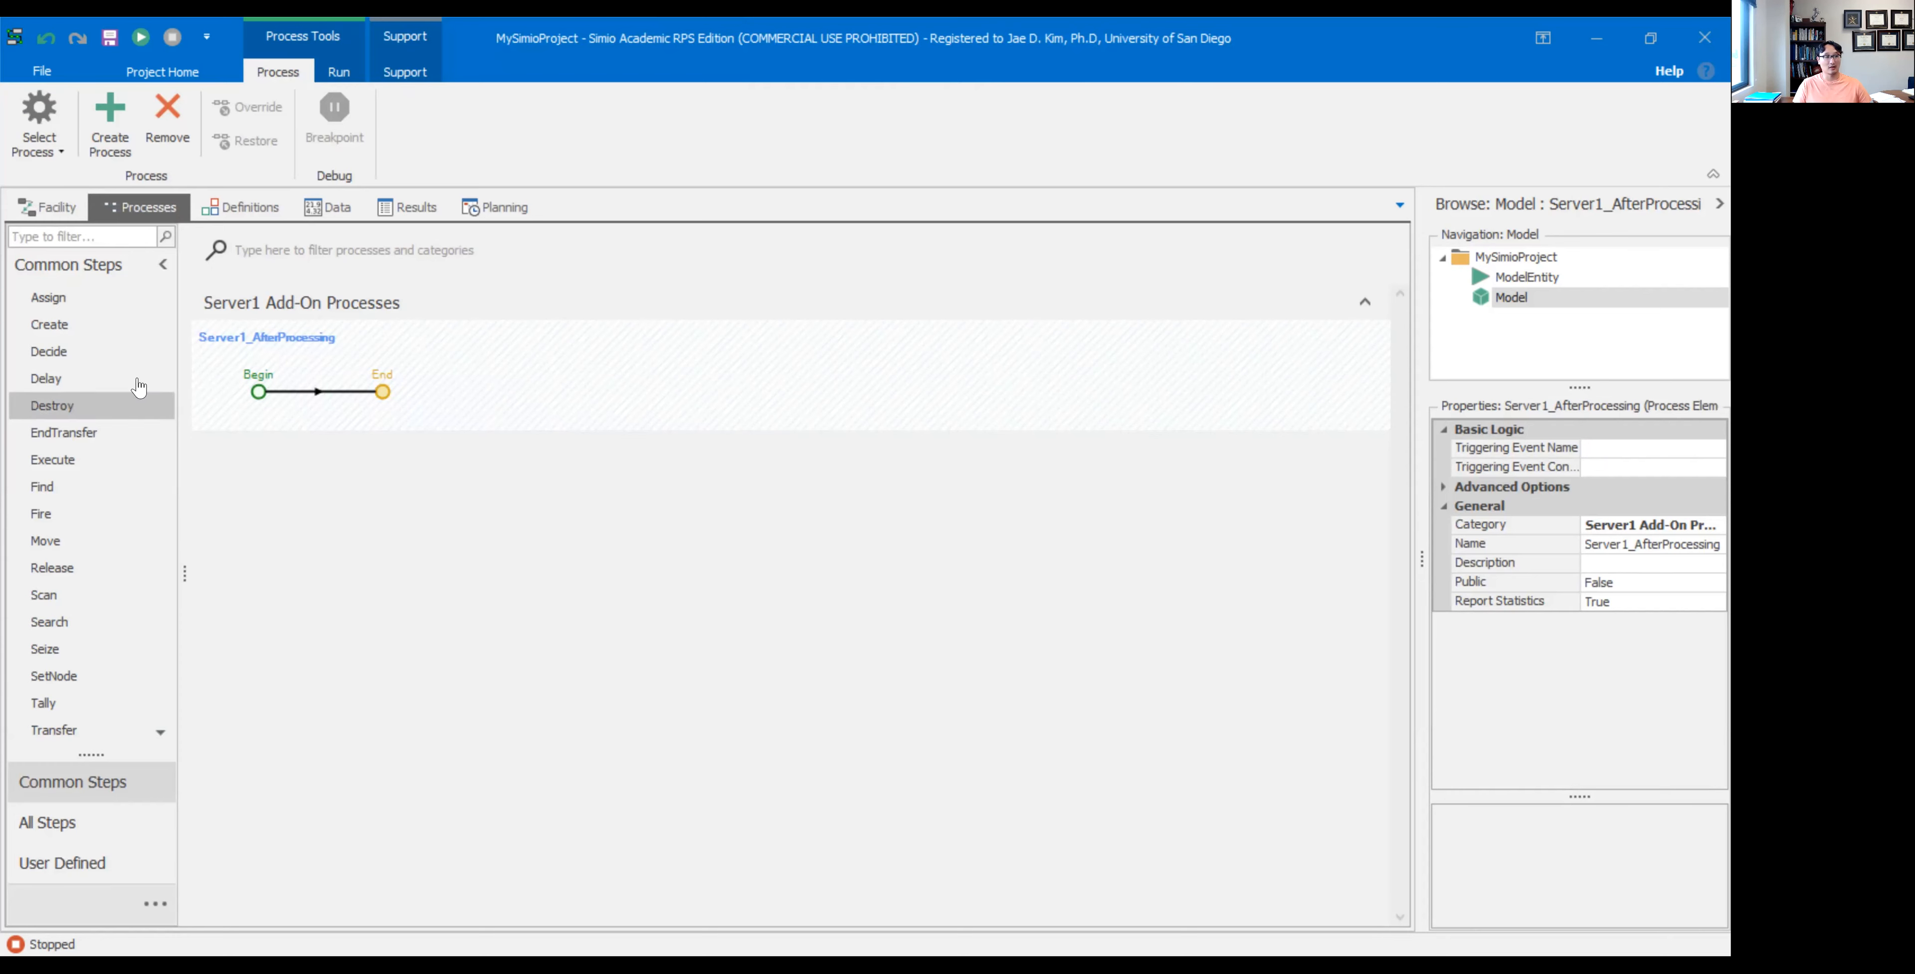
drag(102, 307, 370, 407)
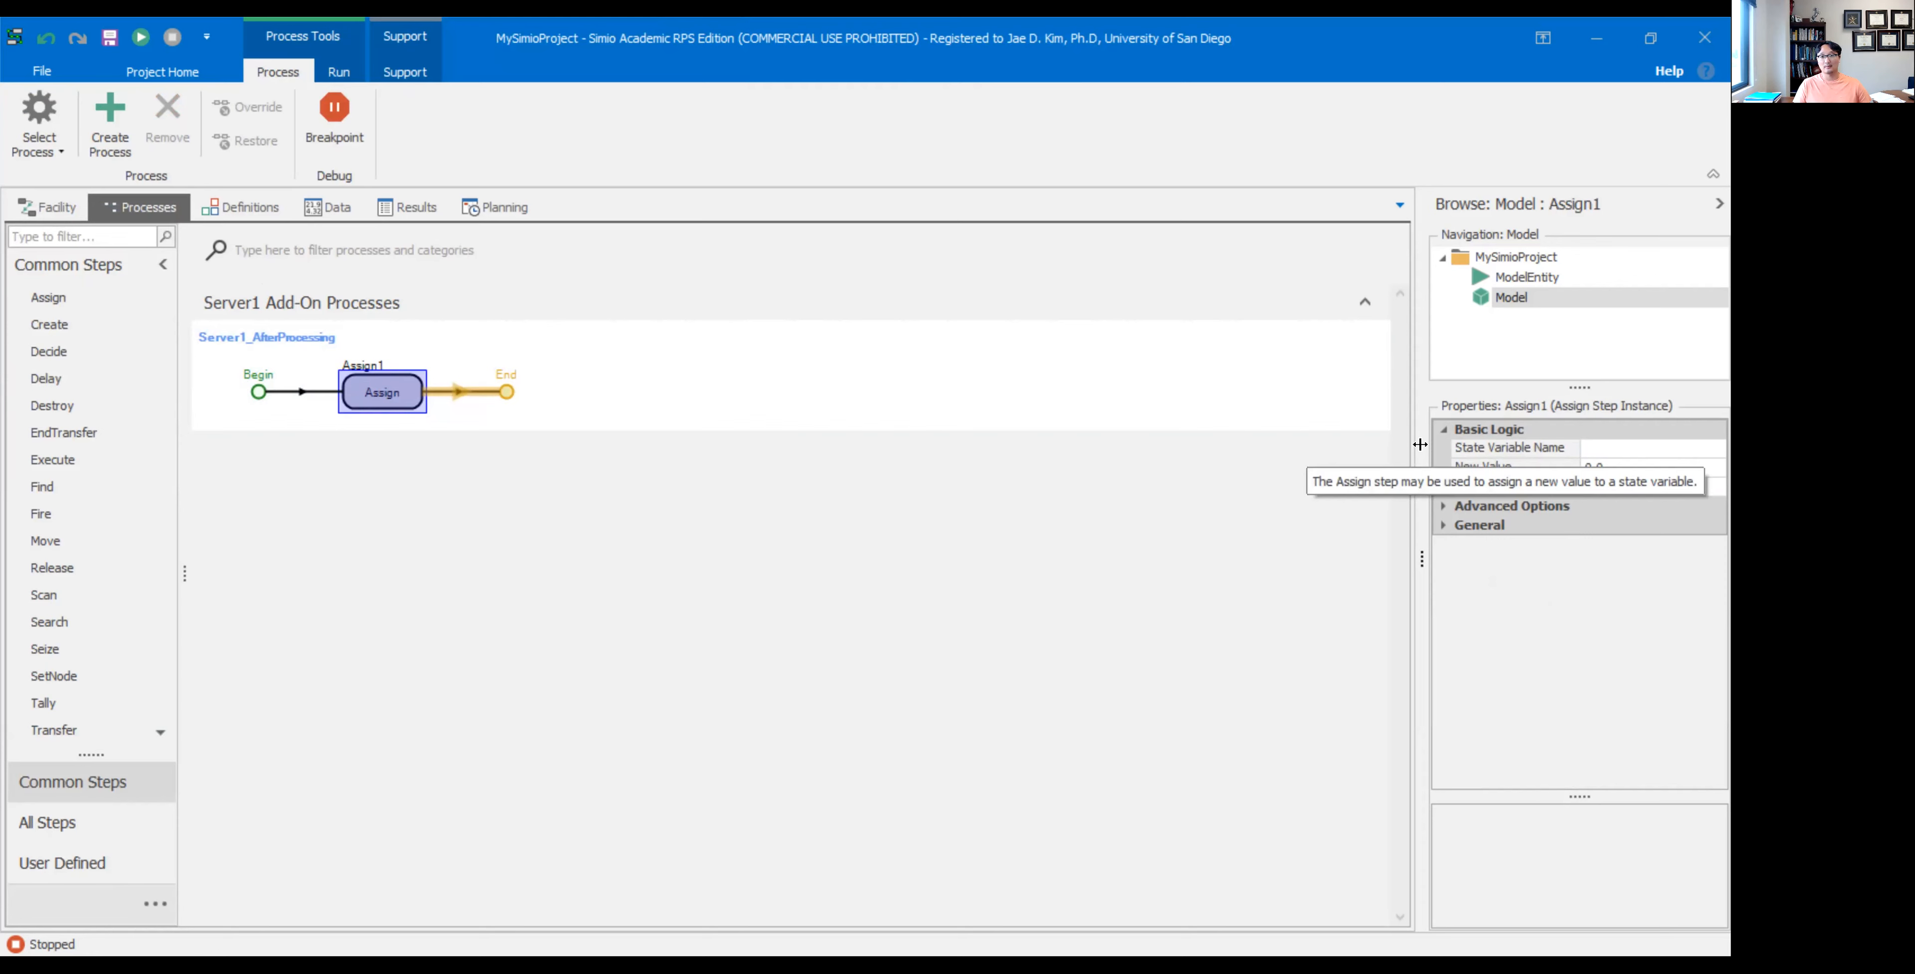
drag(1420, 444, 1317, 444)
click(1621, 448)
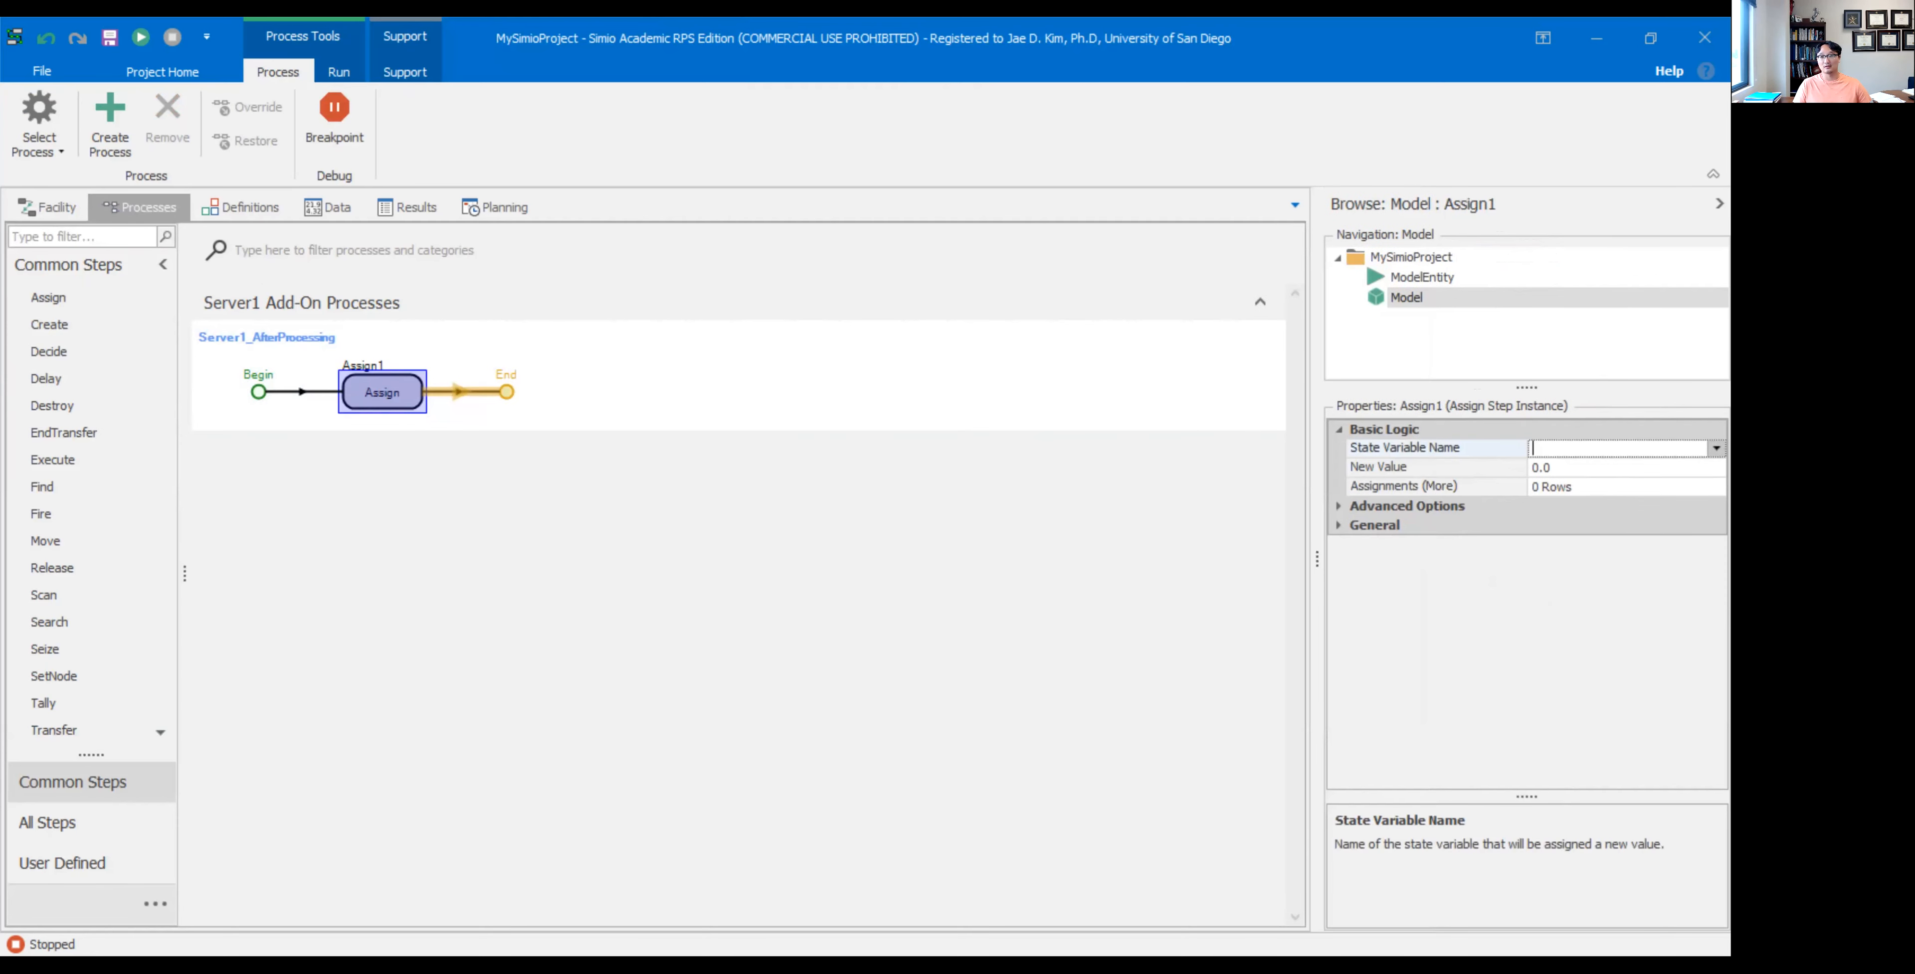
click(1716, 448)
text(counter)
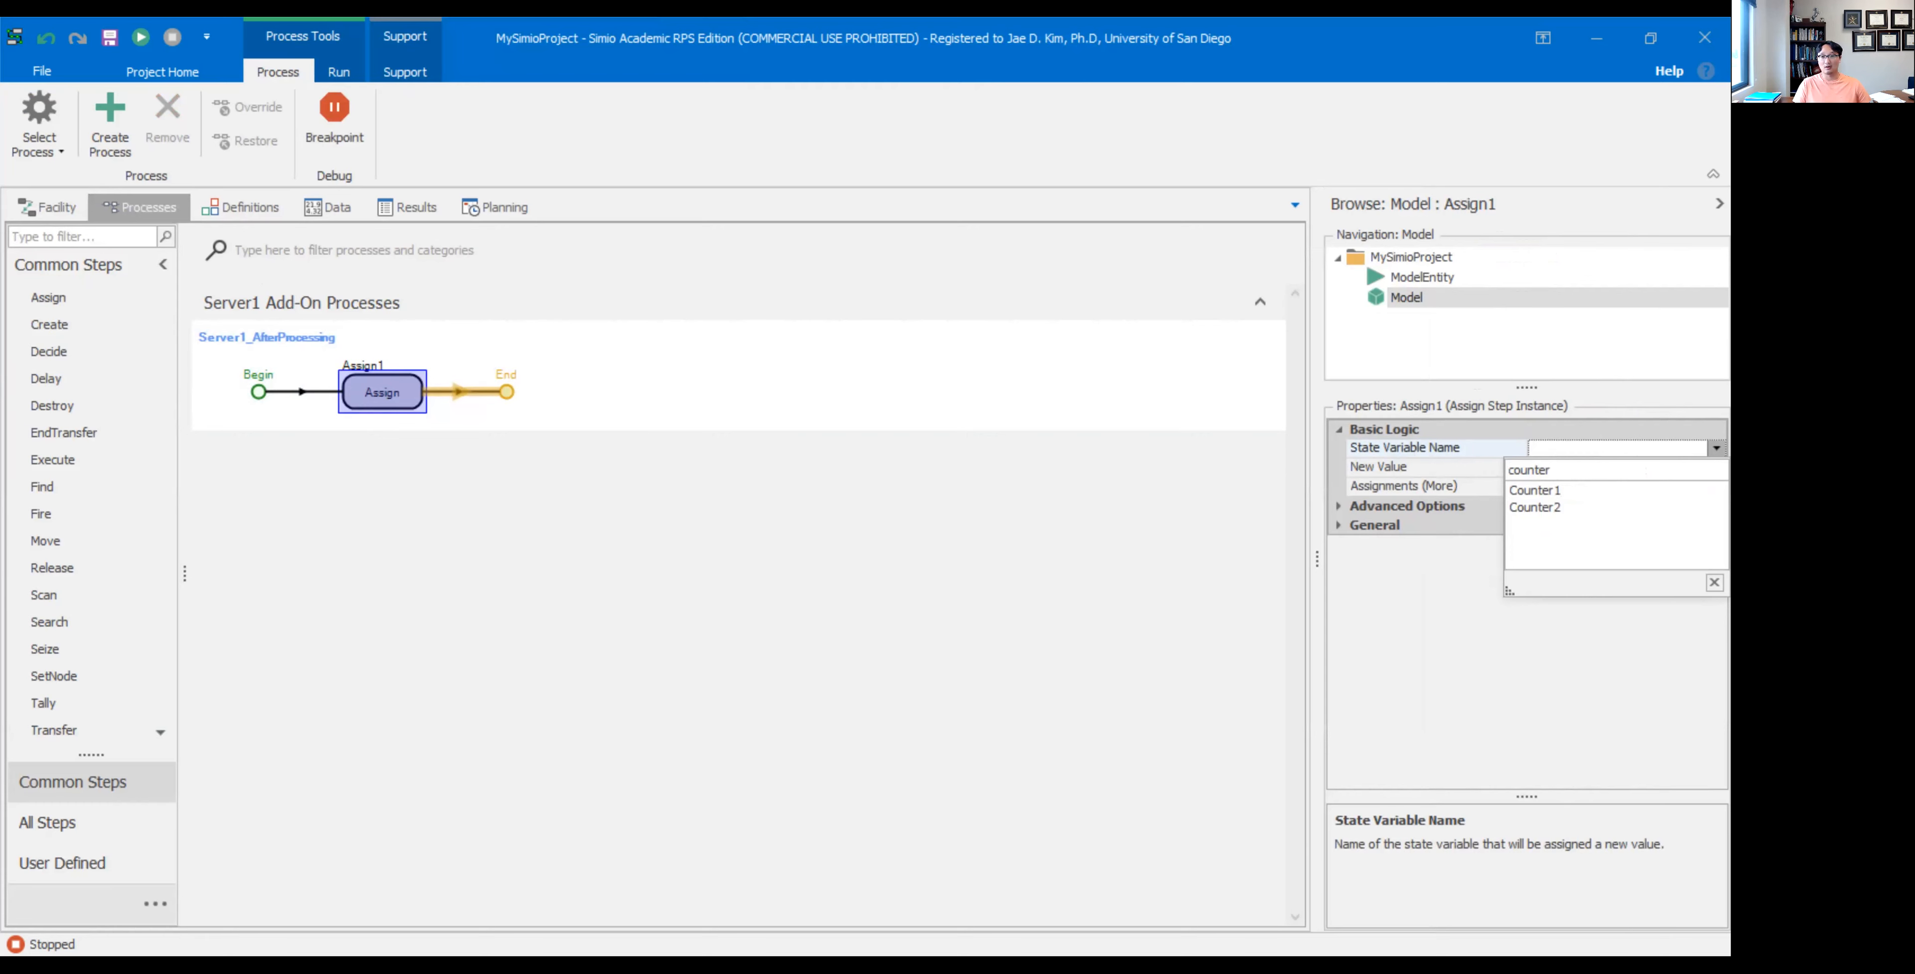
click(1633, 491)
- Set the New Value of the Assign step to Counter1+1
click(1621, 468)
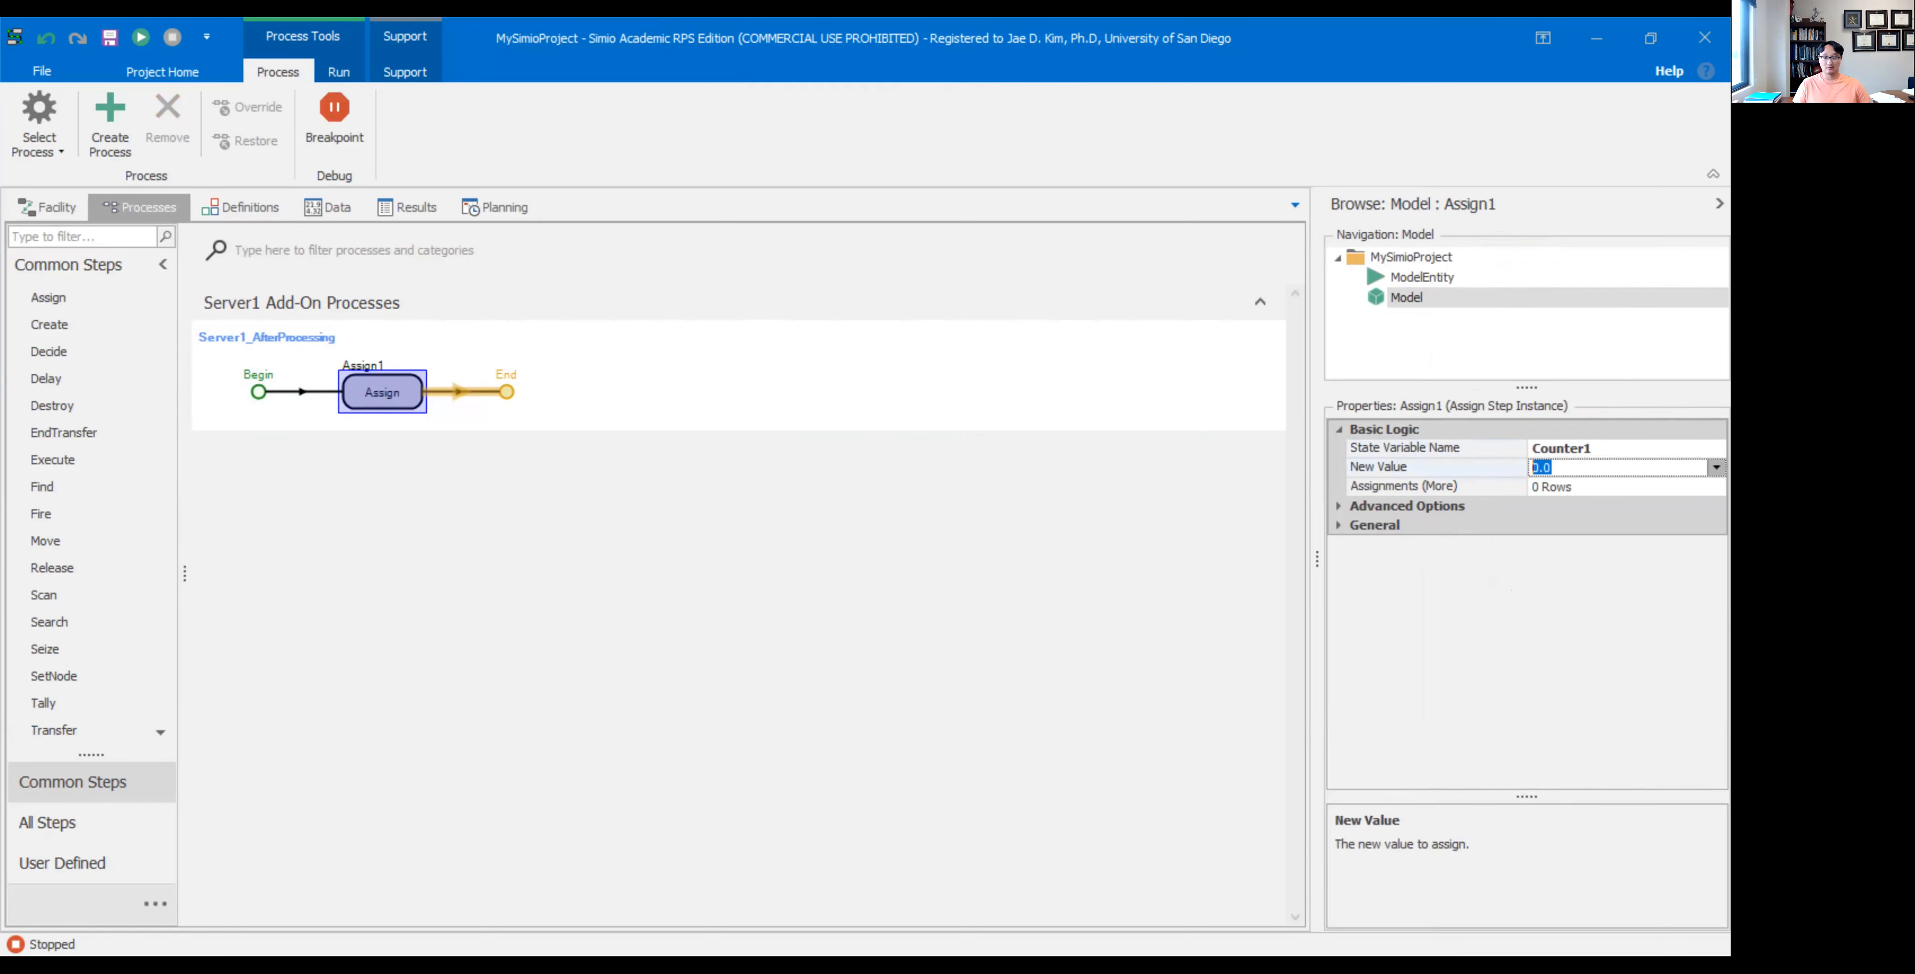
text(counter)
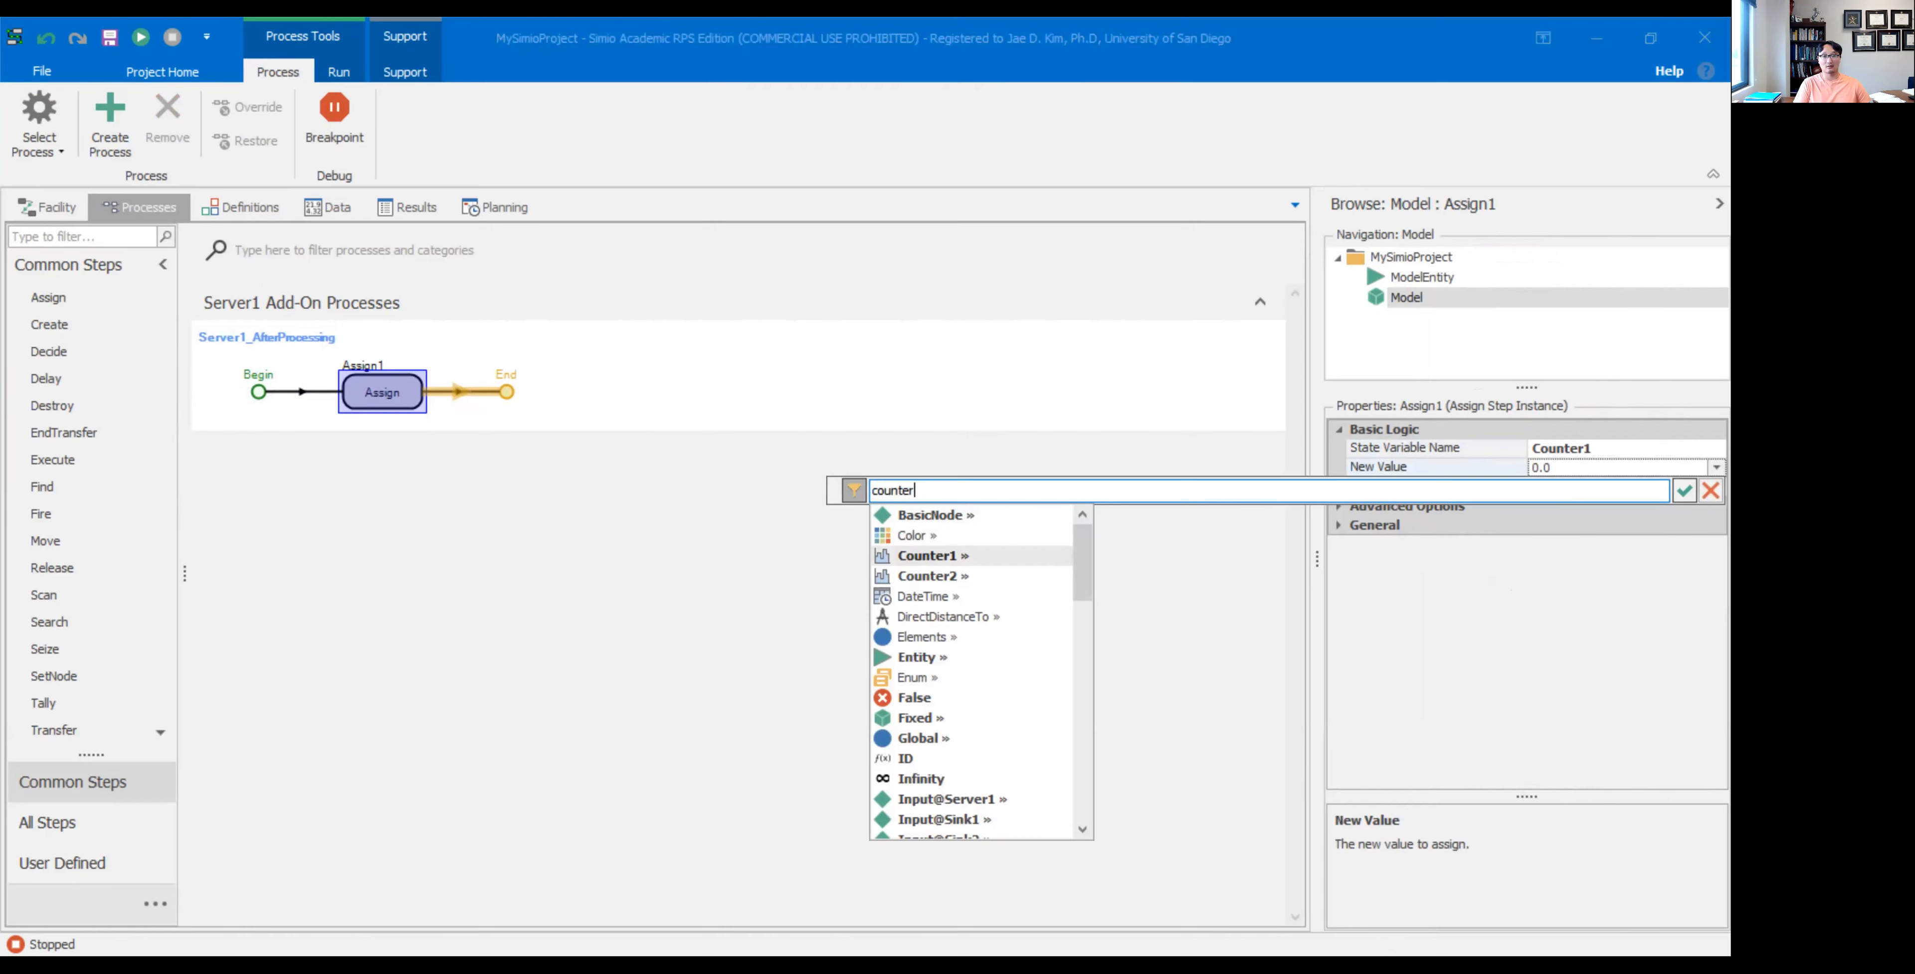
text(1+1)
key(Return)
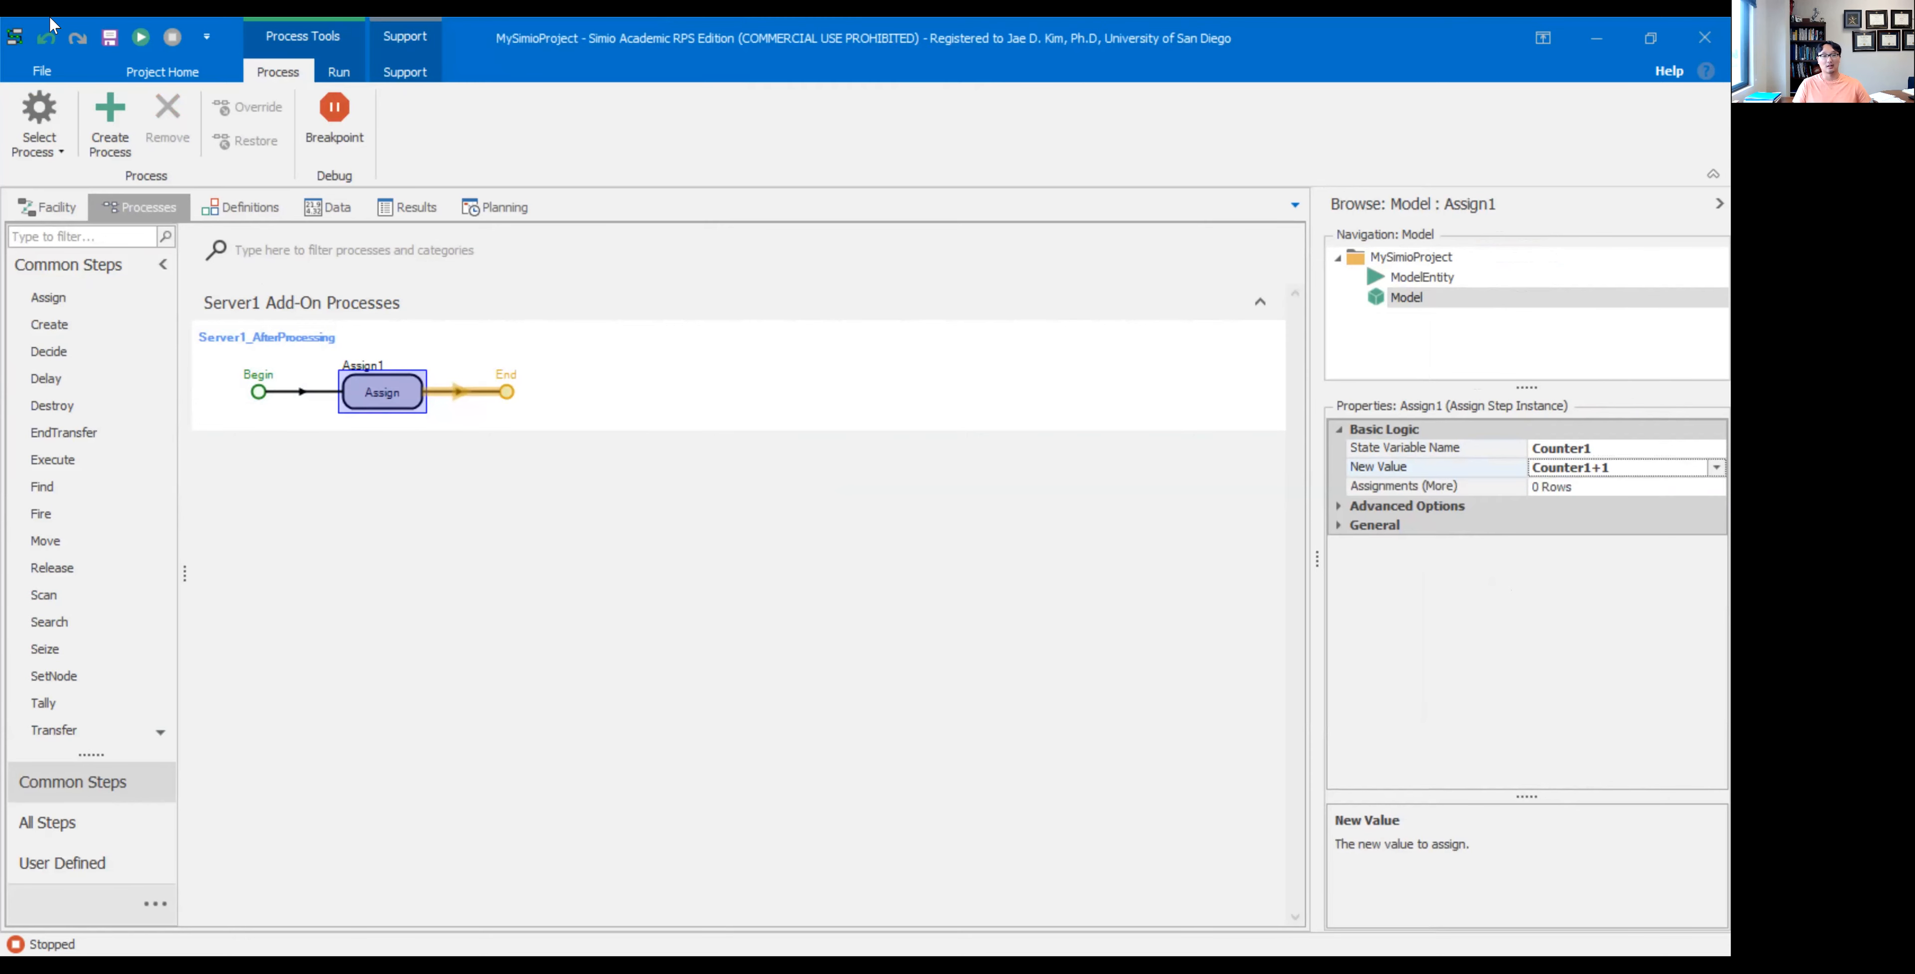
- Rename the Assign step in Server1's After Processing process to "Increment Counter1"
click(362, 365)
right_click(363, 365)
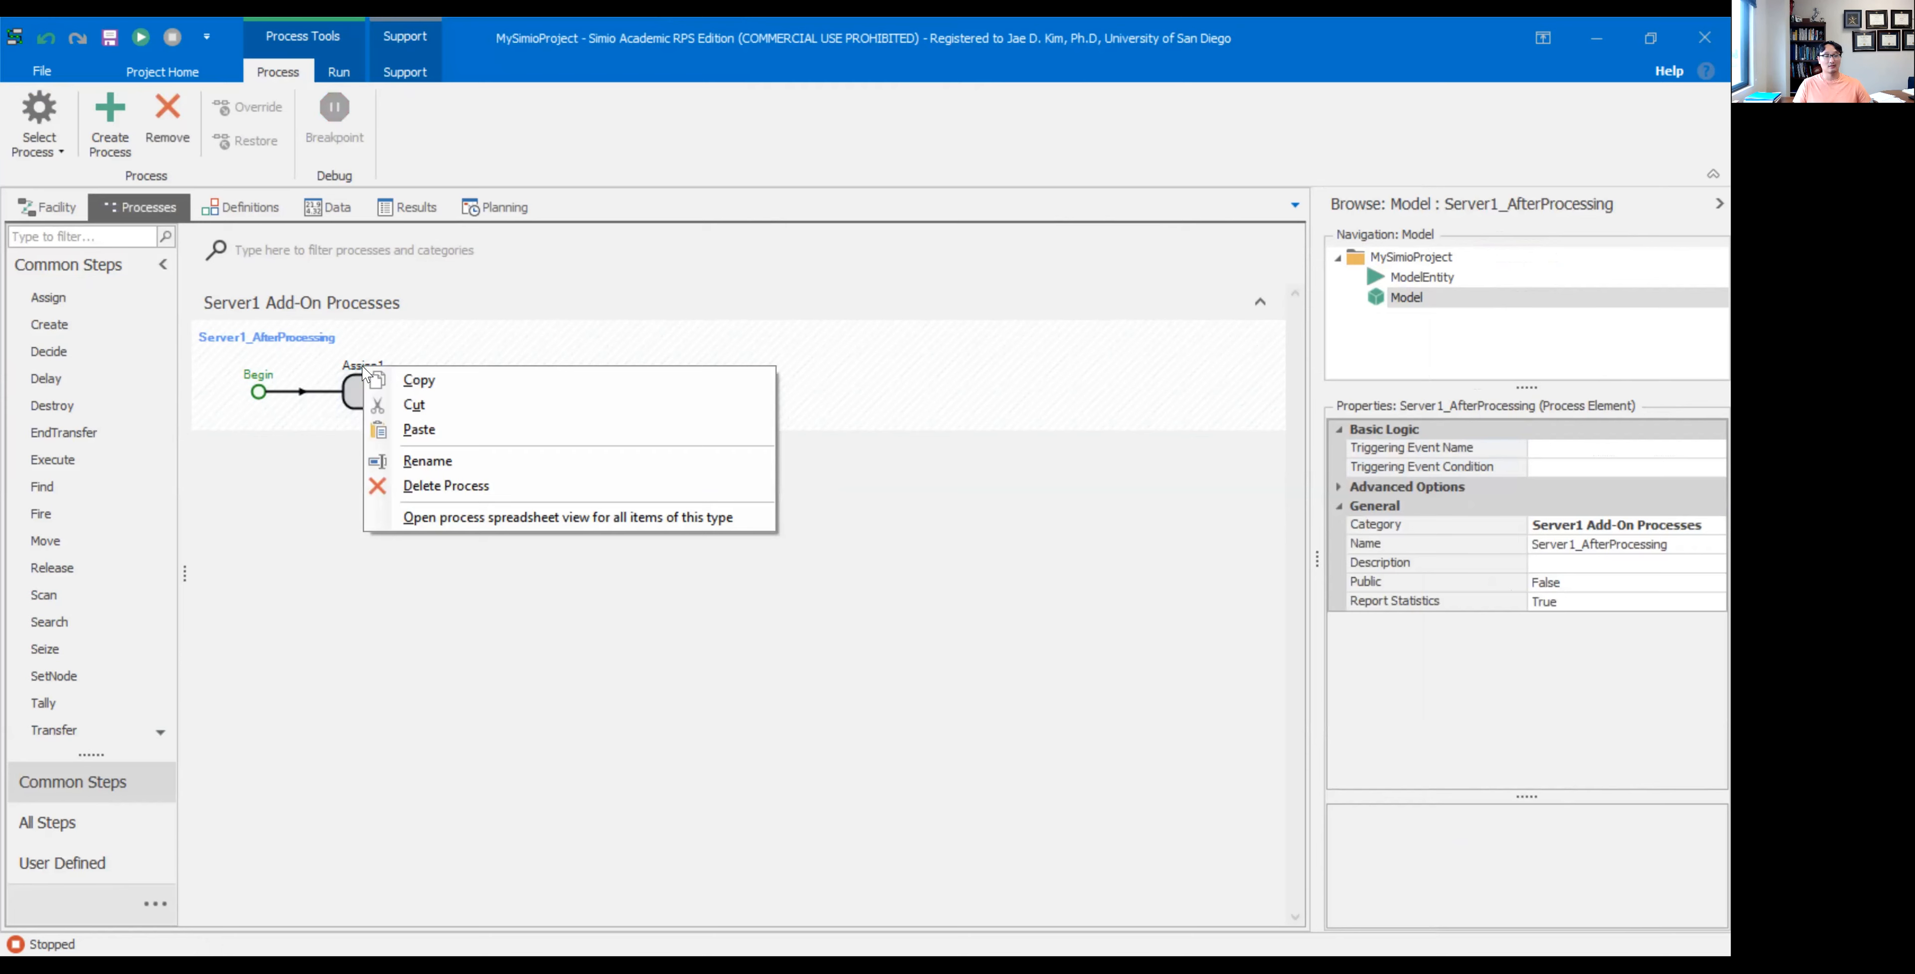
right_click(362, 403)
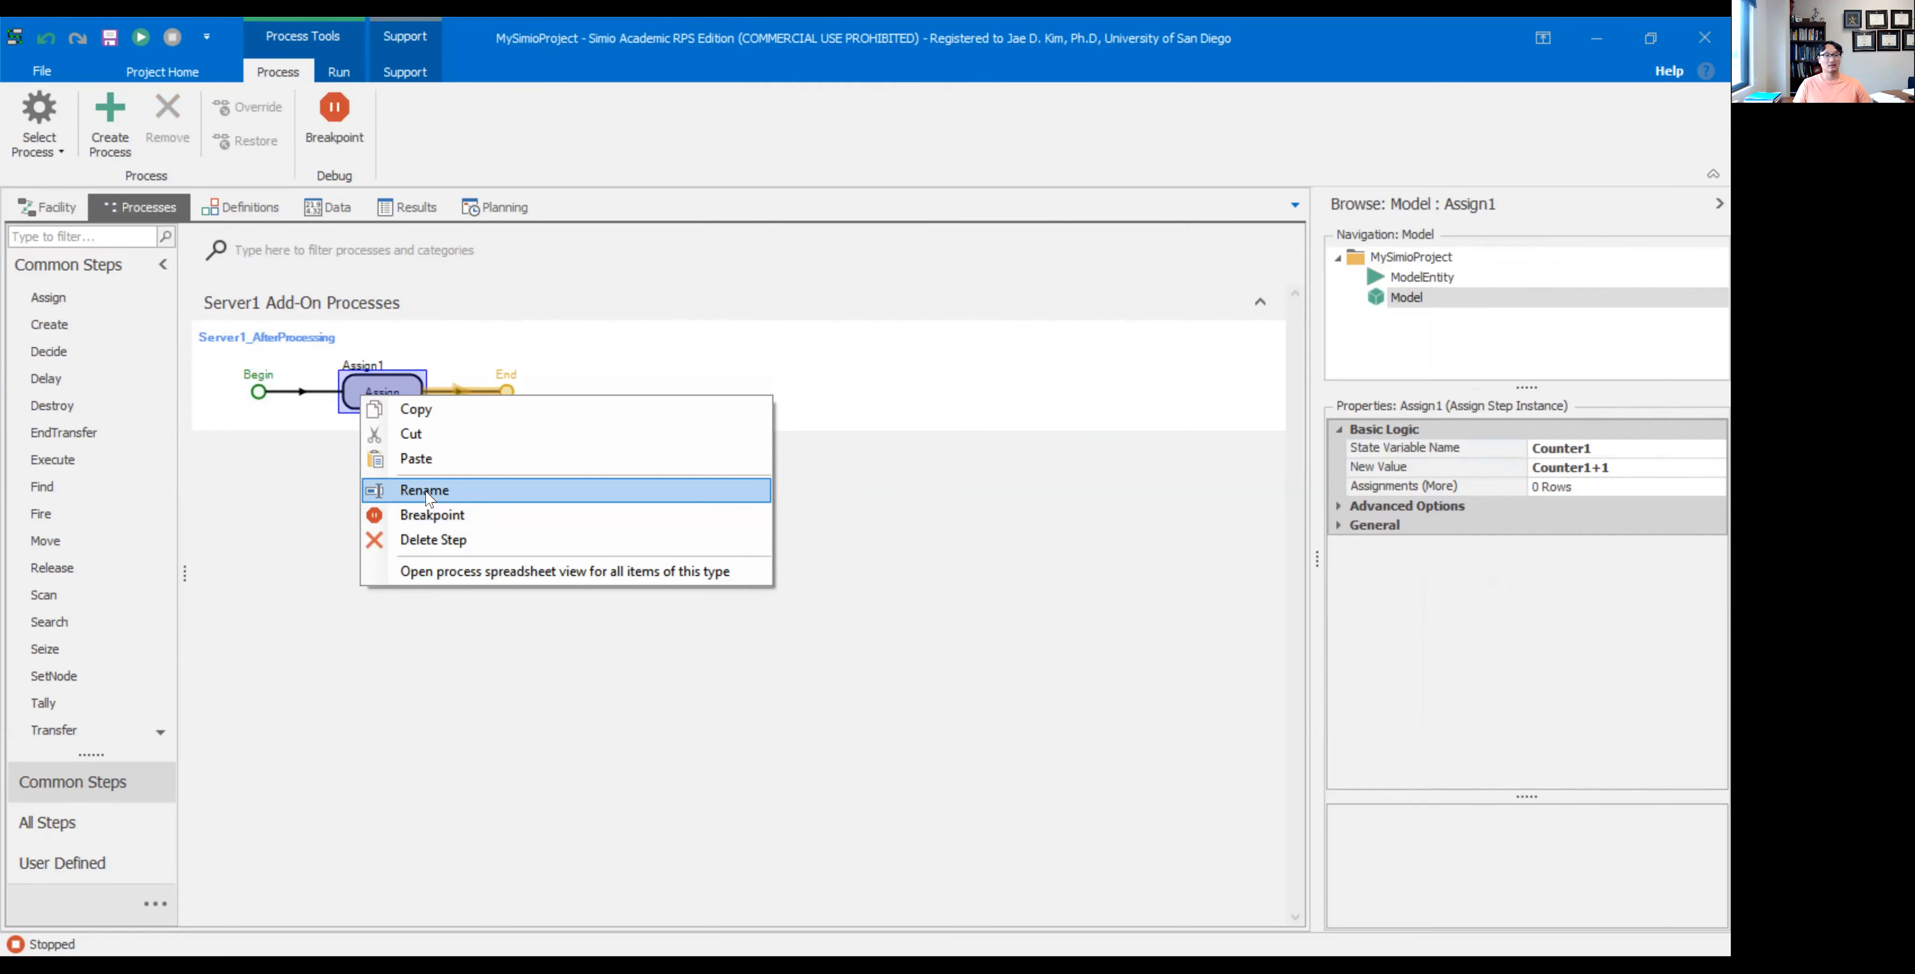
click(431, 476)
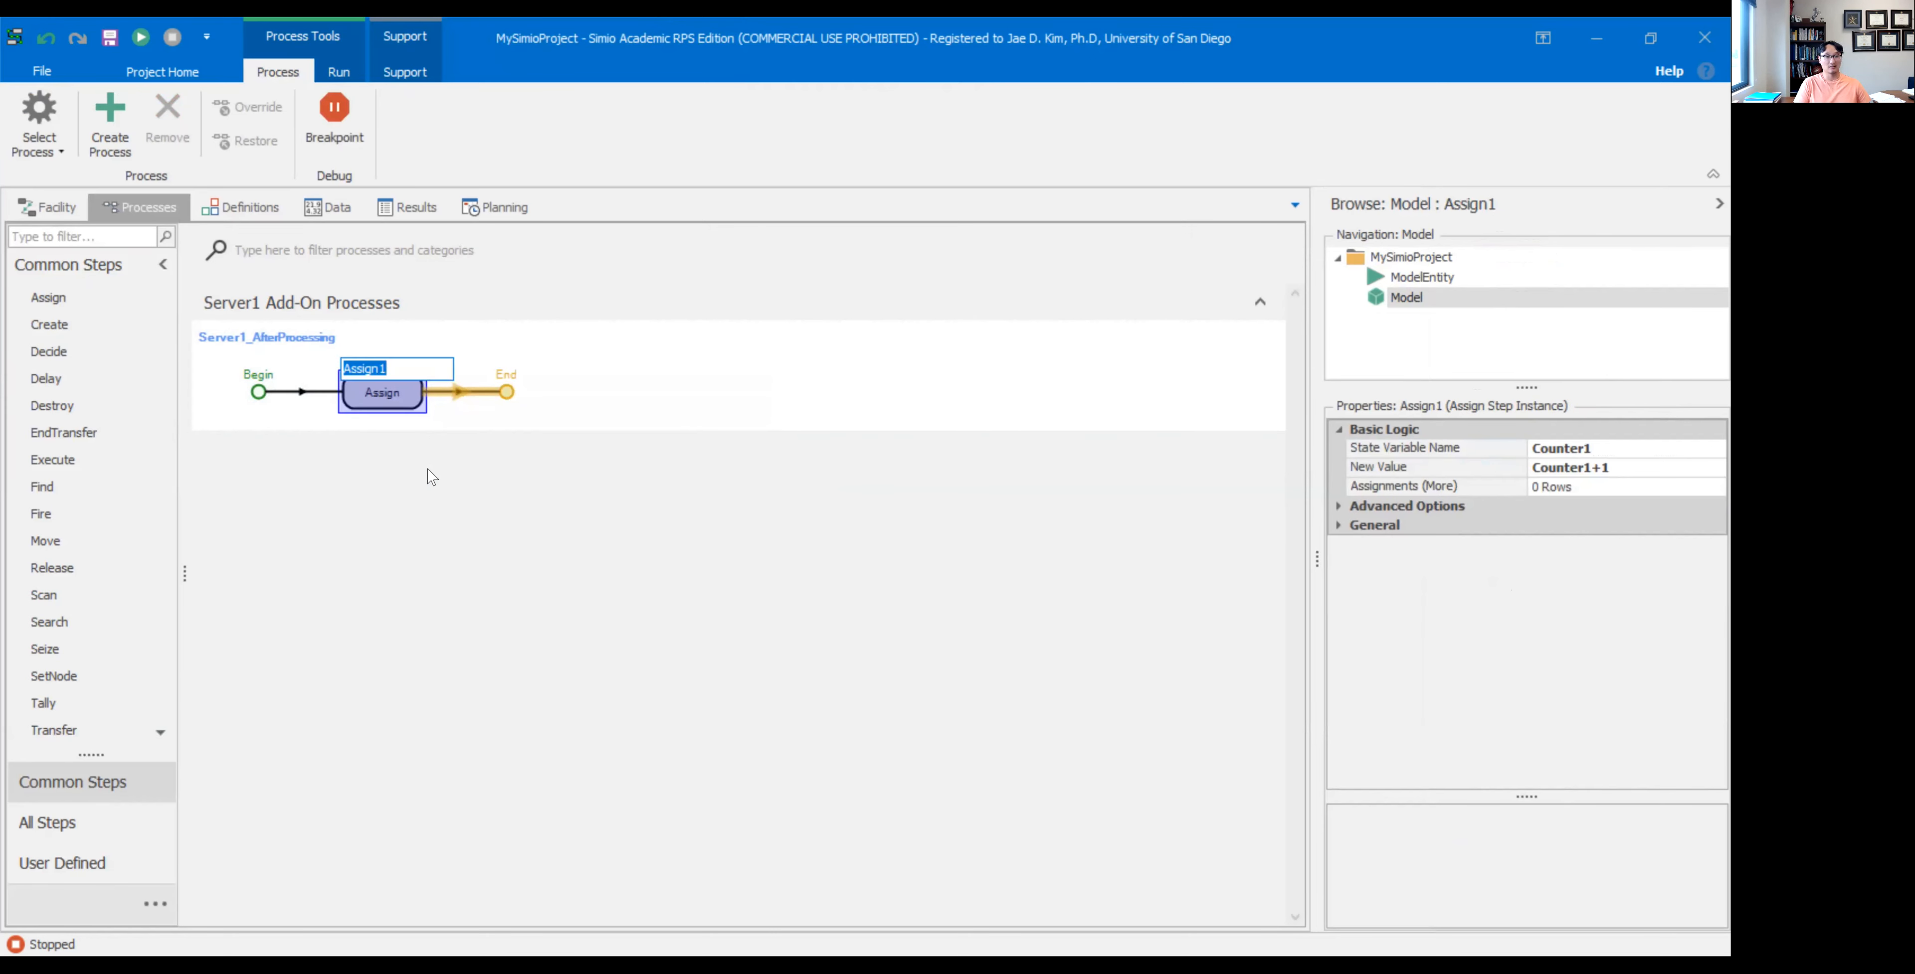
text(Increment Counter1)
key(Return)
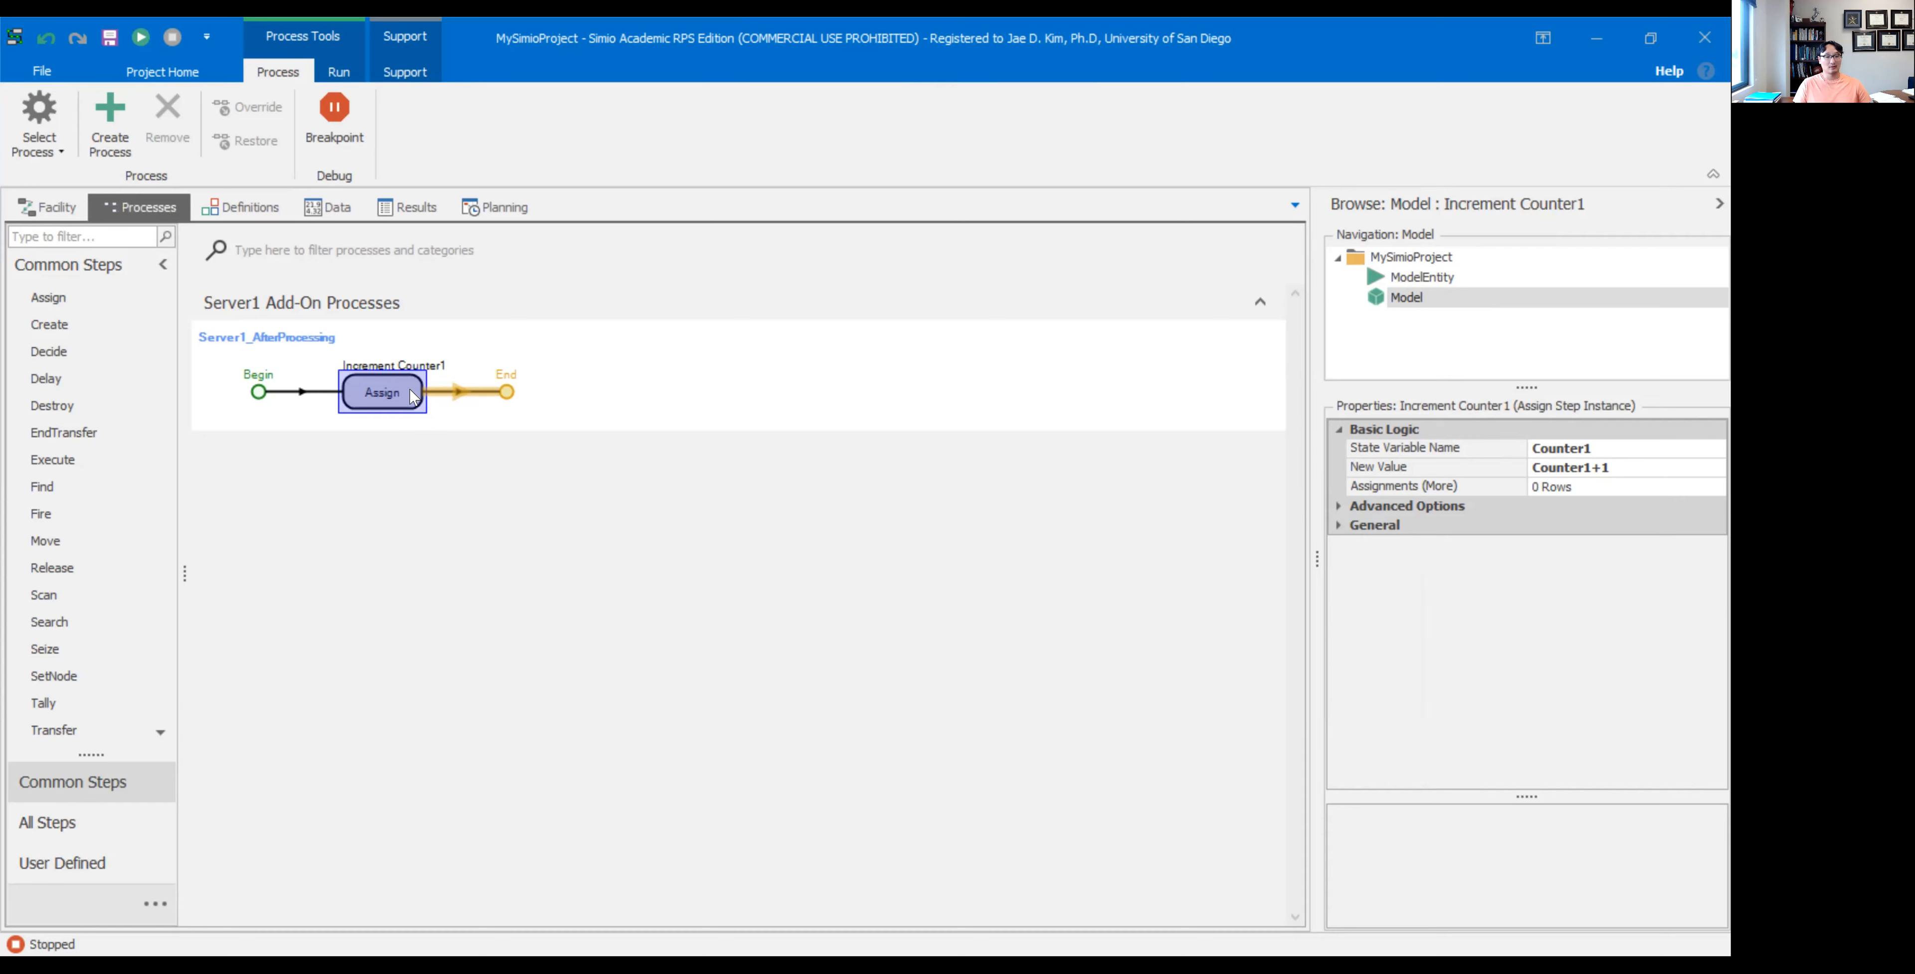
- Add a Decide step after the Increment Counter1 step and set its Condition Or Probability to Counter1==5
drag(48, 351, 535, 400)
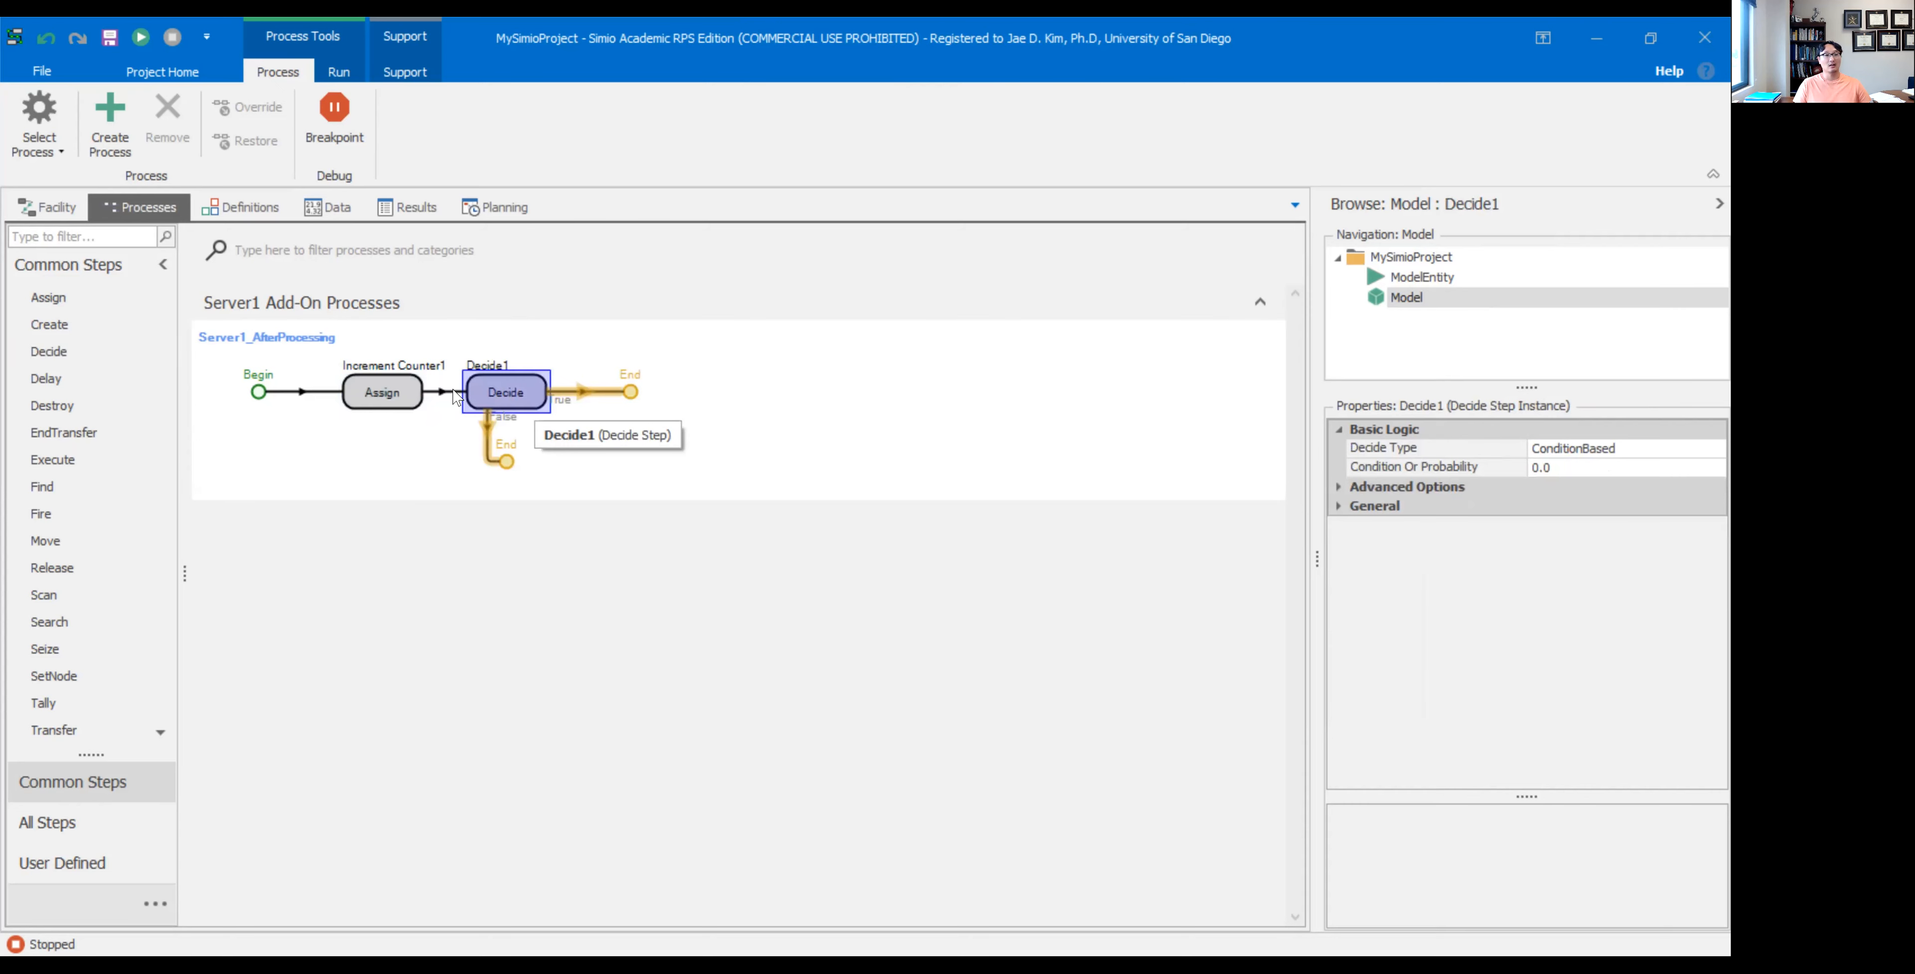
mouse_move(406, 382)
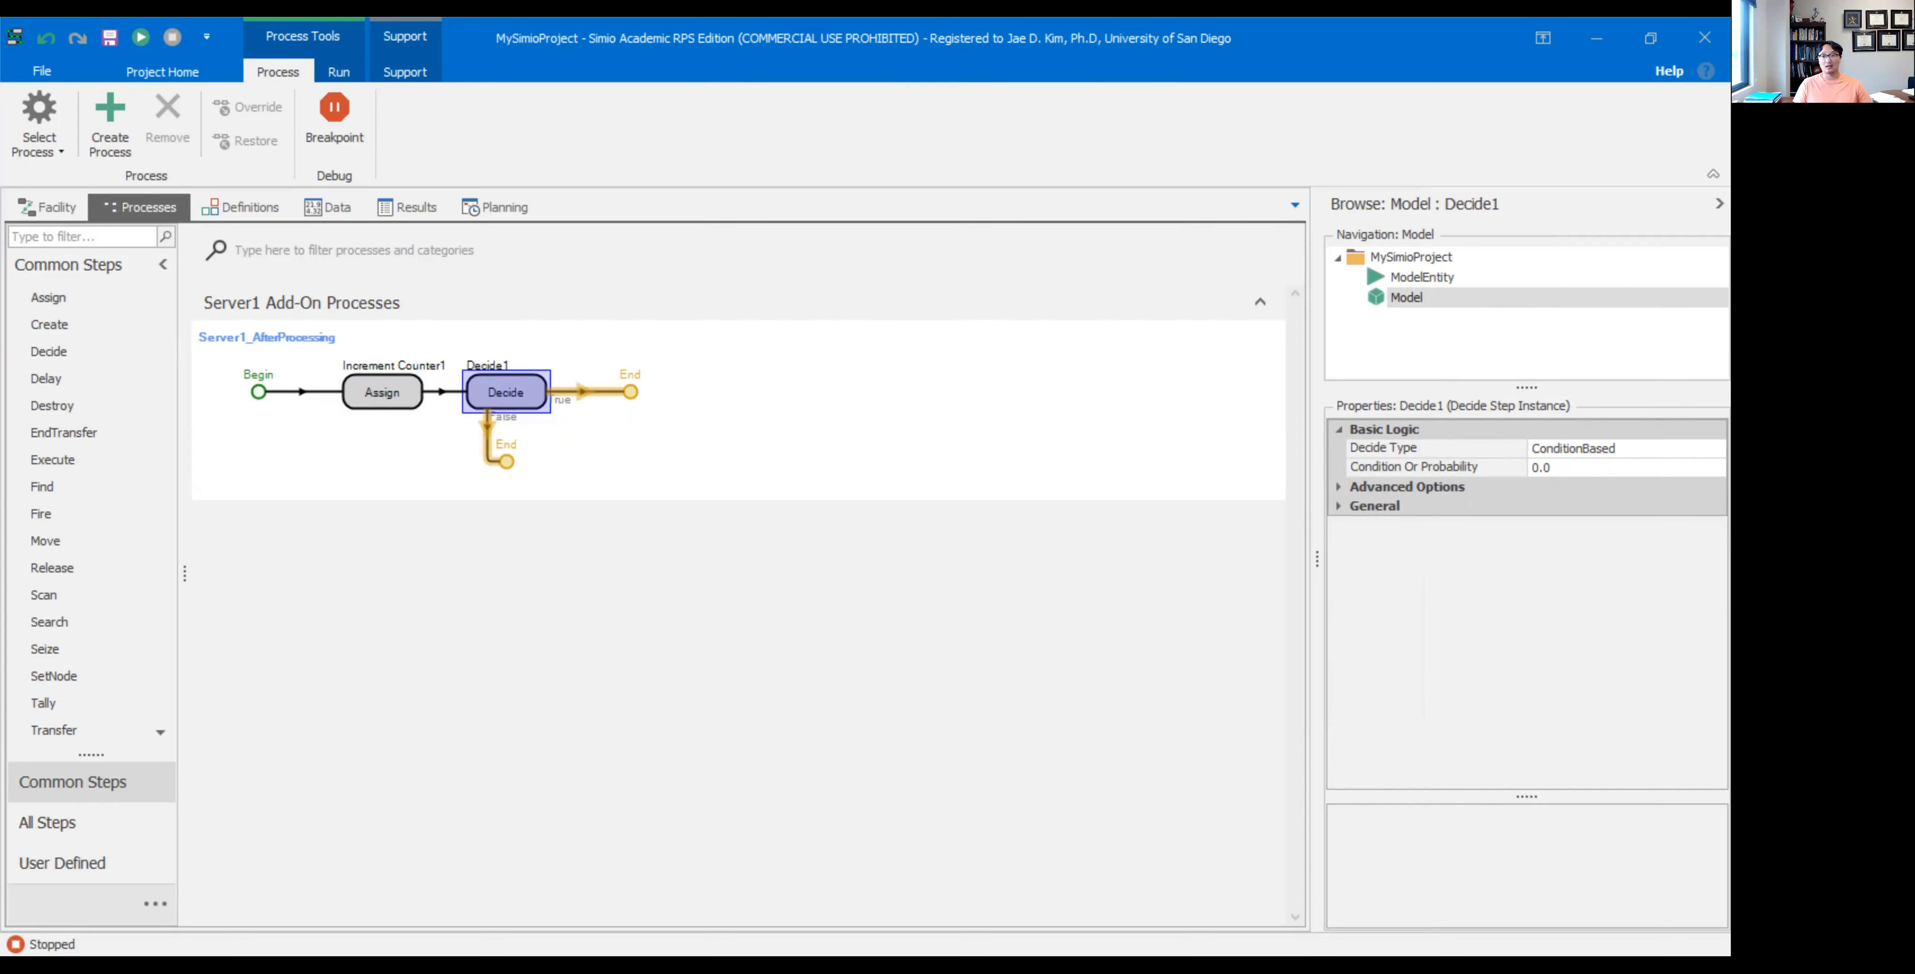
click(1624, 468)
click(1717, 468)
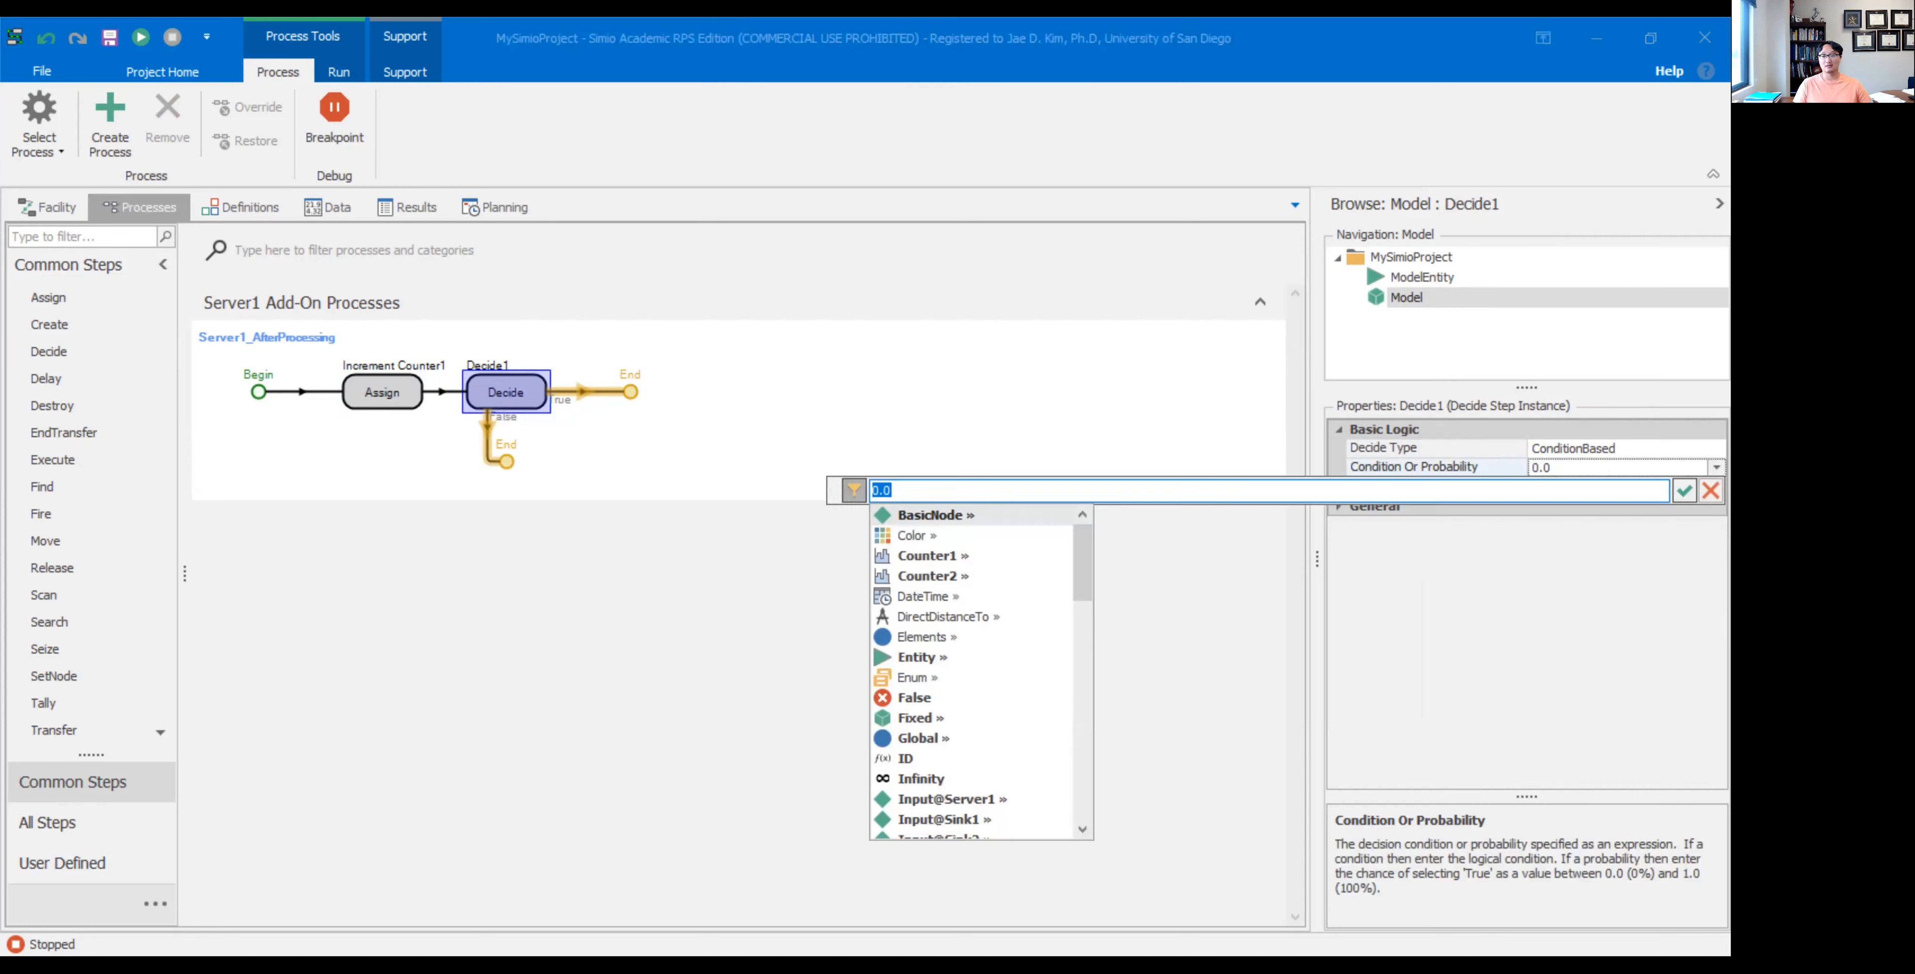
text(coun)
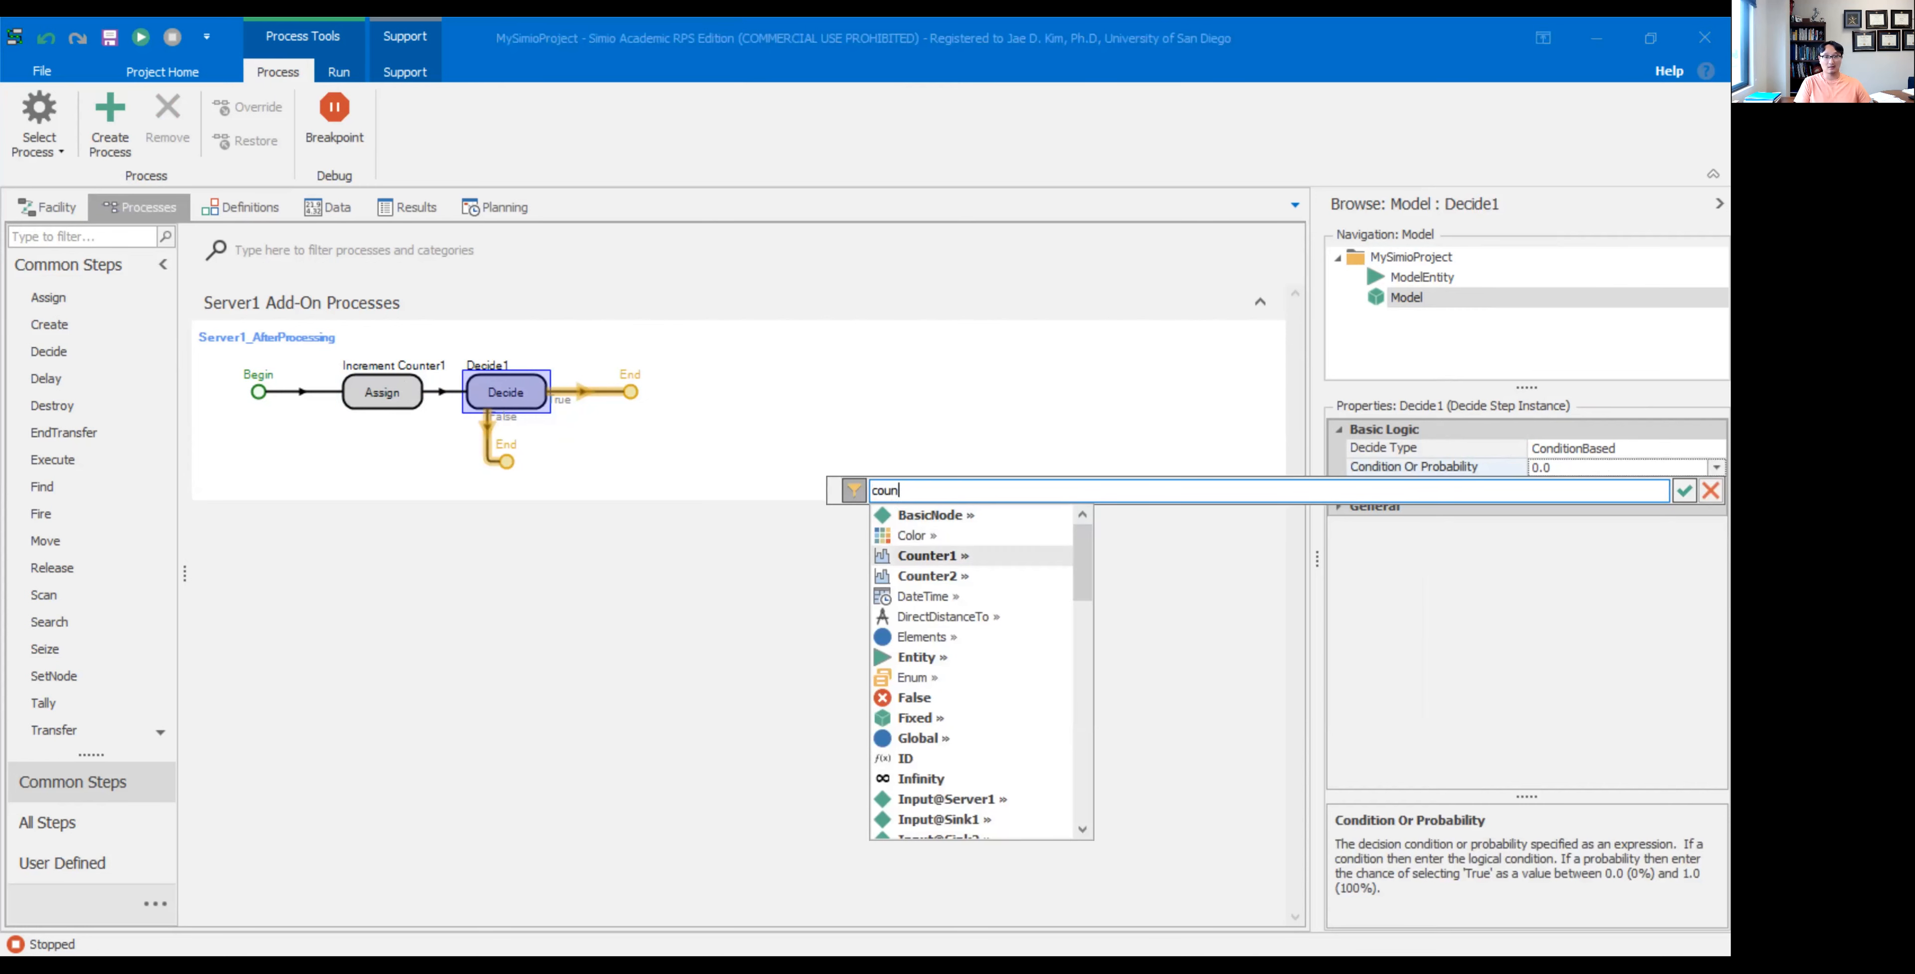
text(ter==)
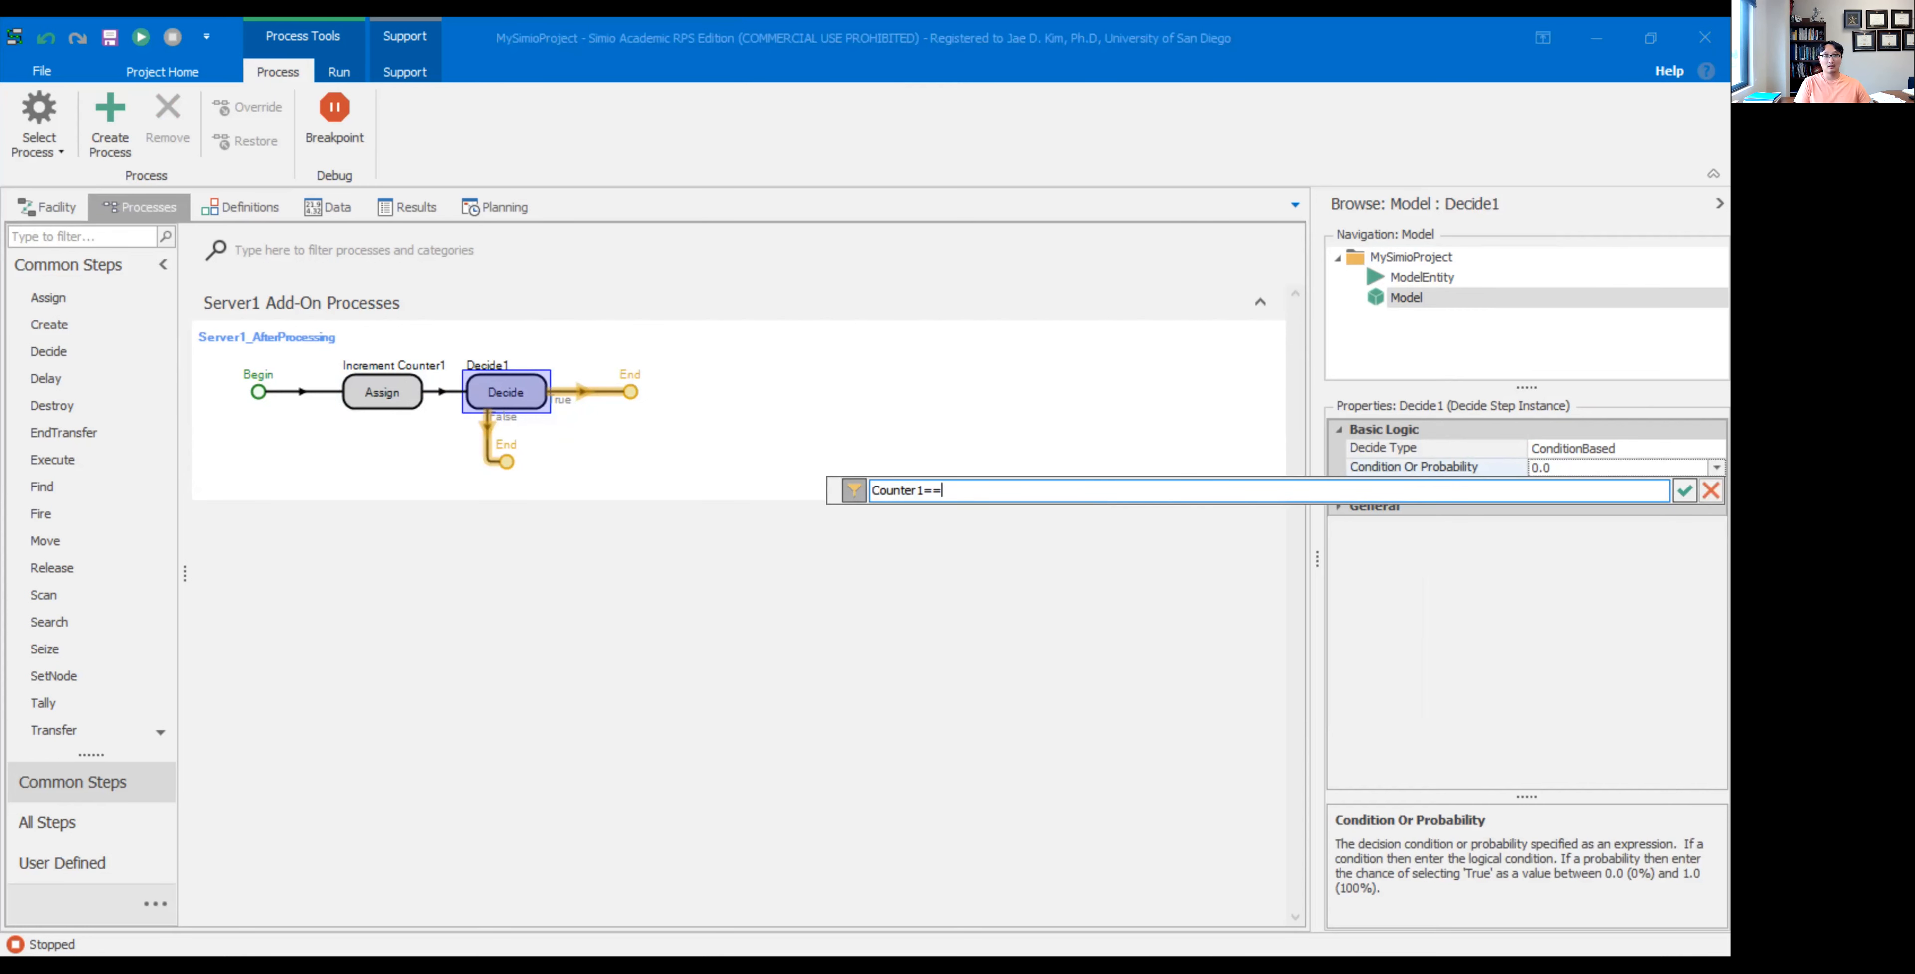
text(5)
key(Return)
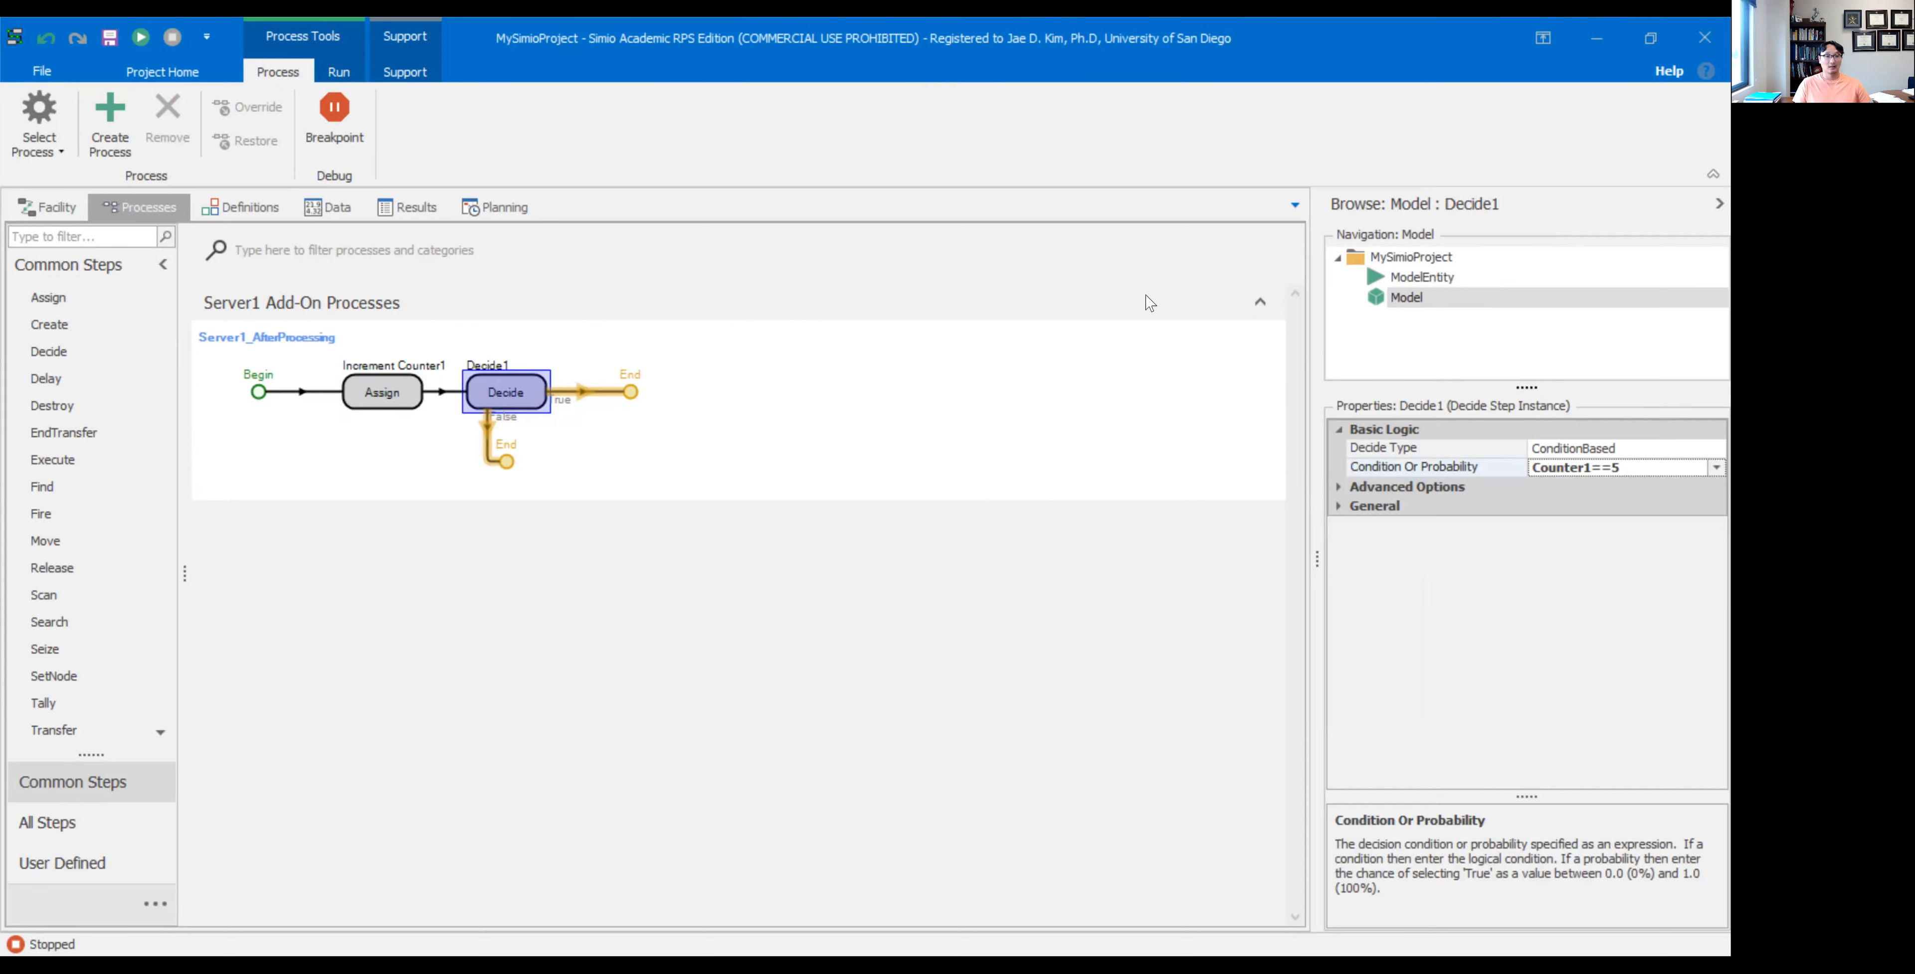
- Rename the Decide step to "Counter1 equals 5?"
right_click(492, 390)
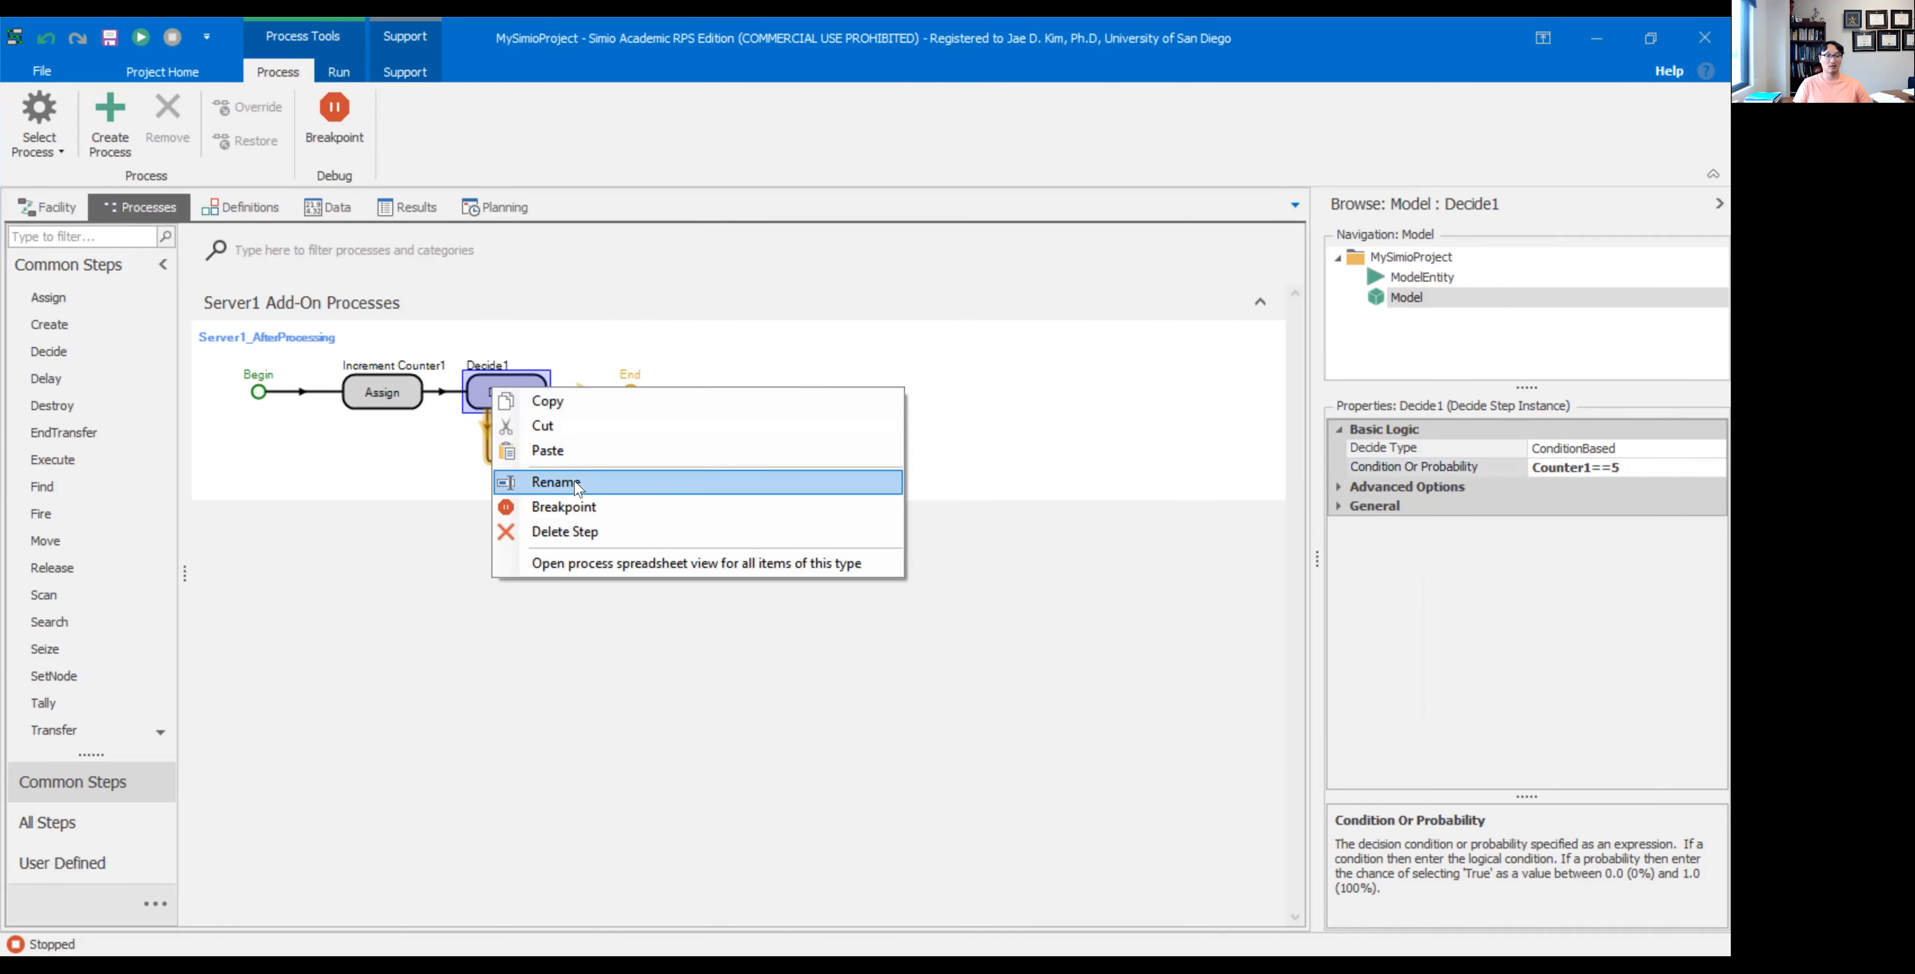
click(558, 482)
text(Che)
key(BackSpace)
key(BackSpace)
key(BackSpace)
text(Is)
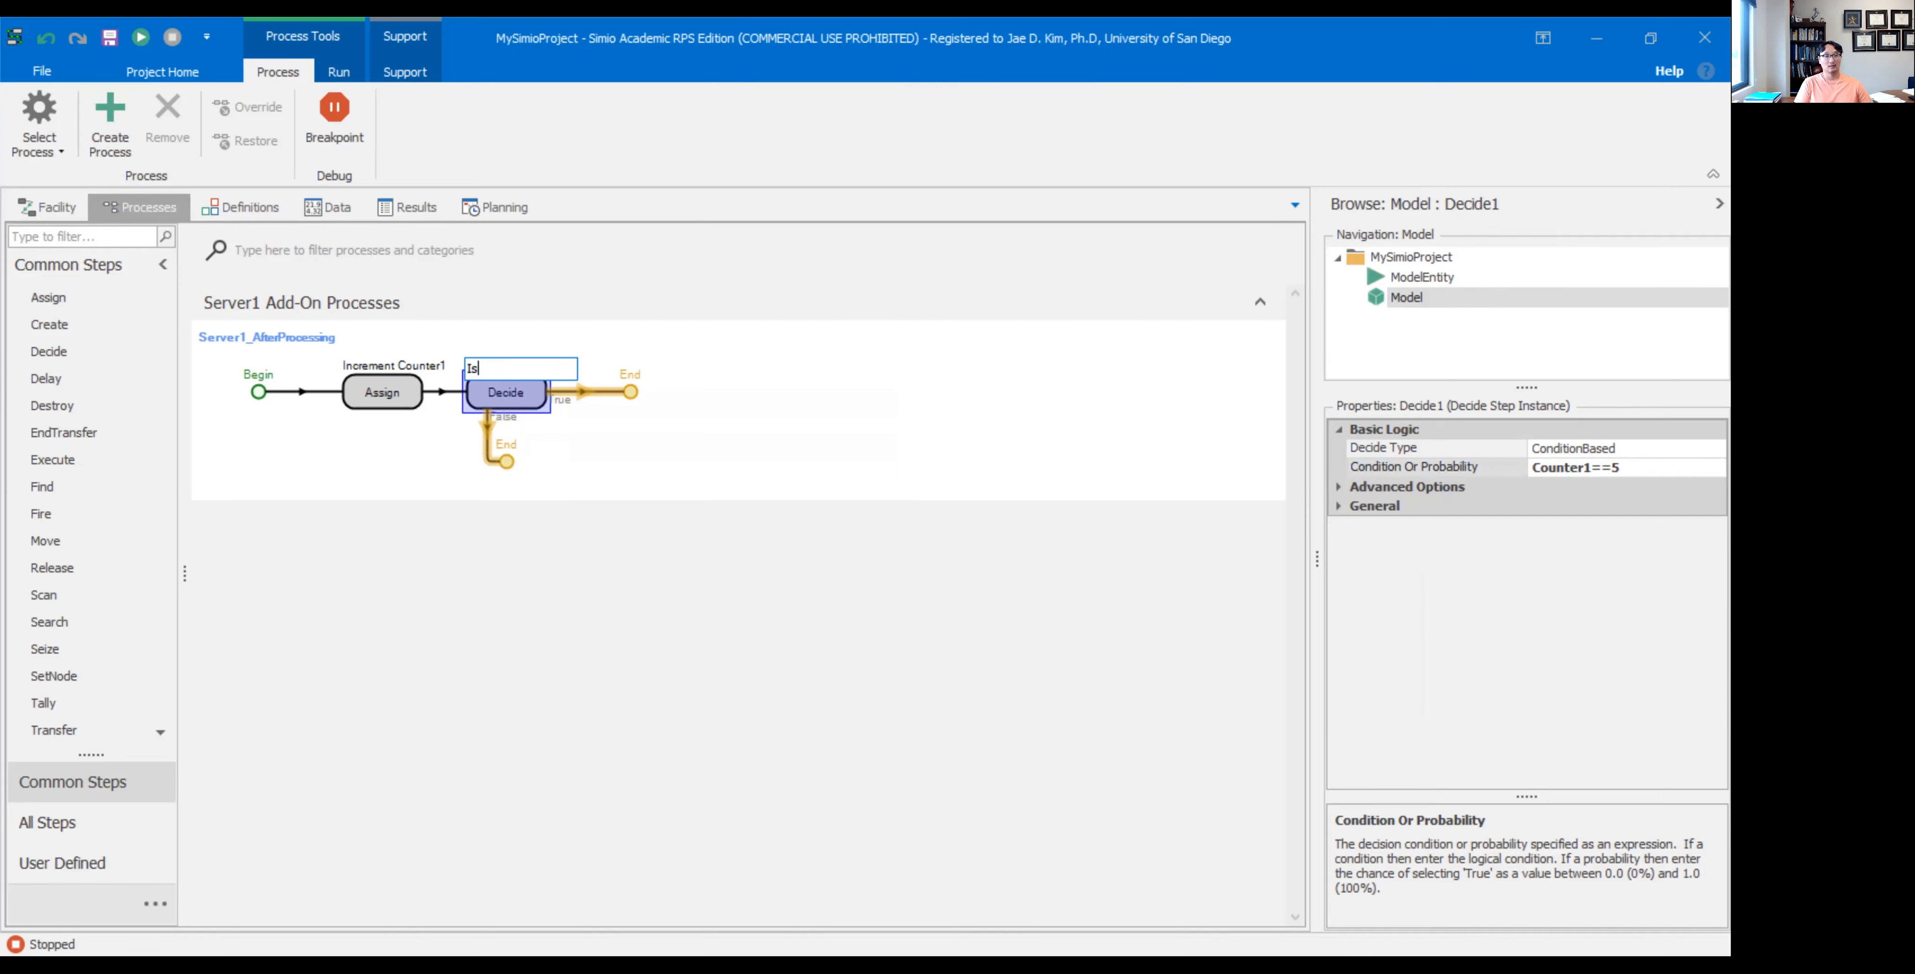
key(BackSpace)
key(BackSpace)
text(Coun)
key(BackSpace)
key(BackSpace)
key(BackSpace)
key(BackSpace)
text(Counter1 Eq)
key(BackSpace)
key(BackSpace)
text(equals 5?)
key(Return)
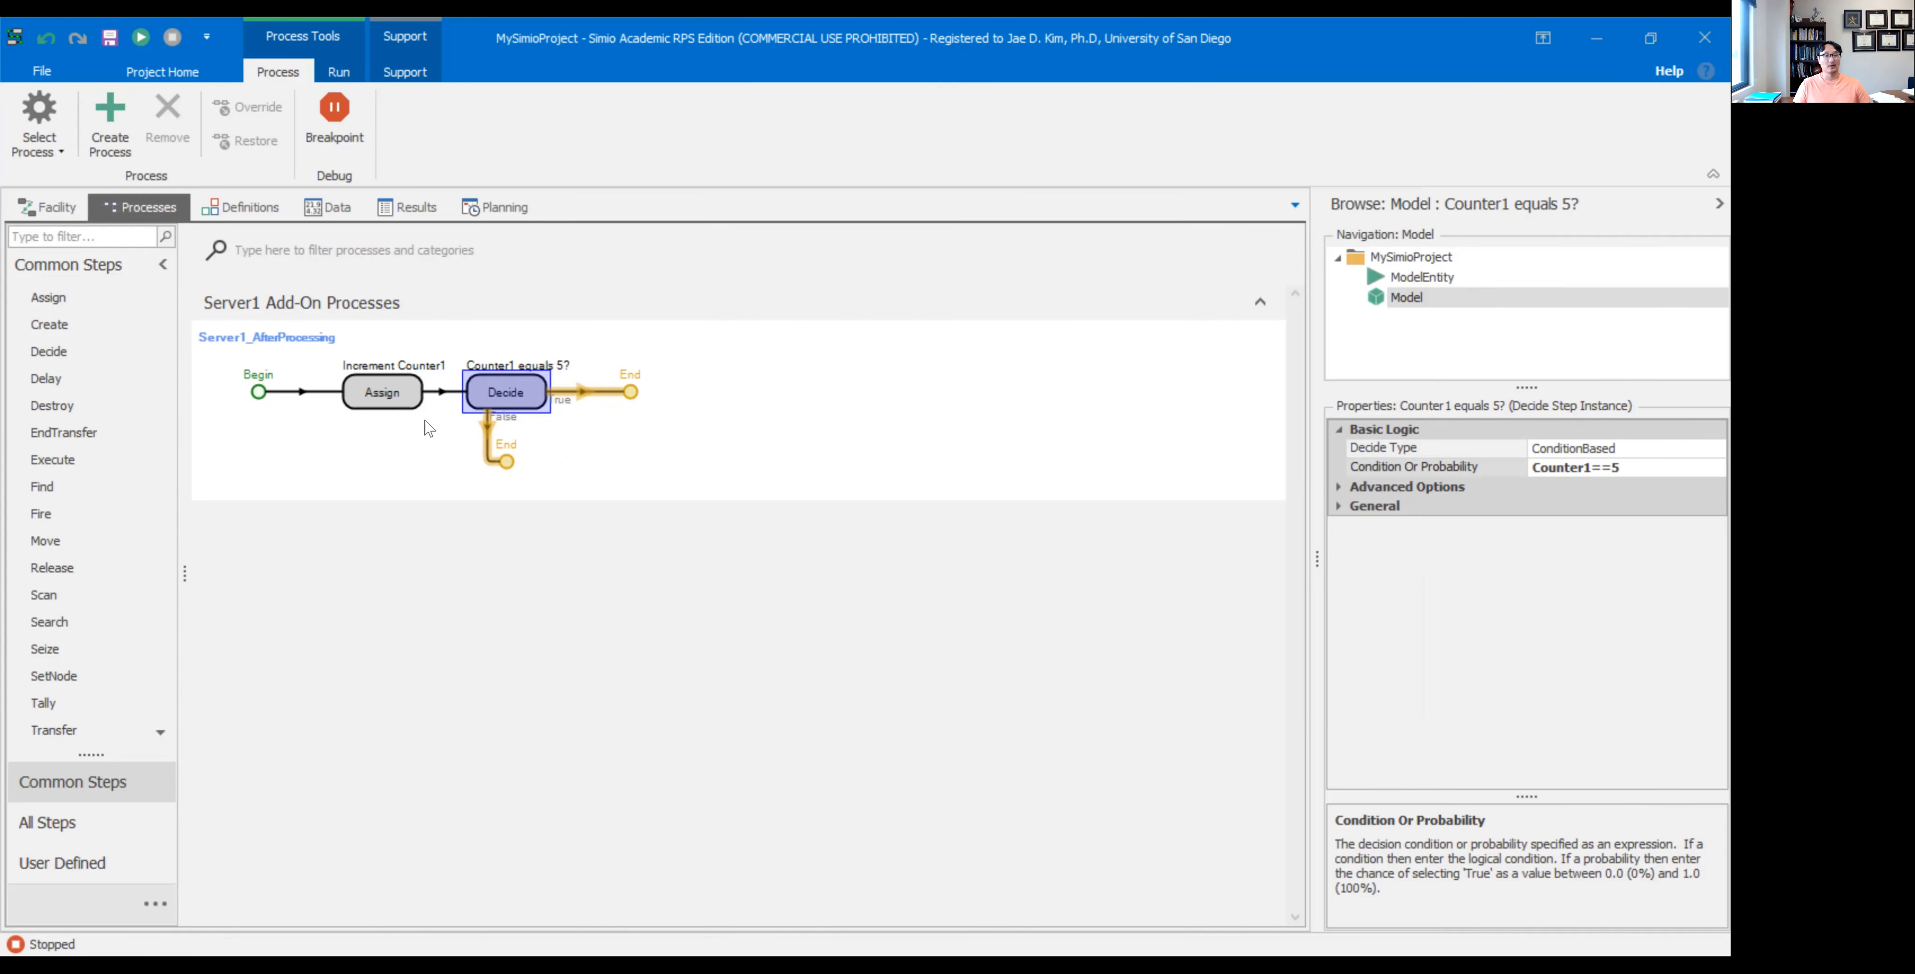
- Add a new event to the model's event definitions
click(271, 212)
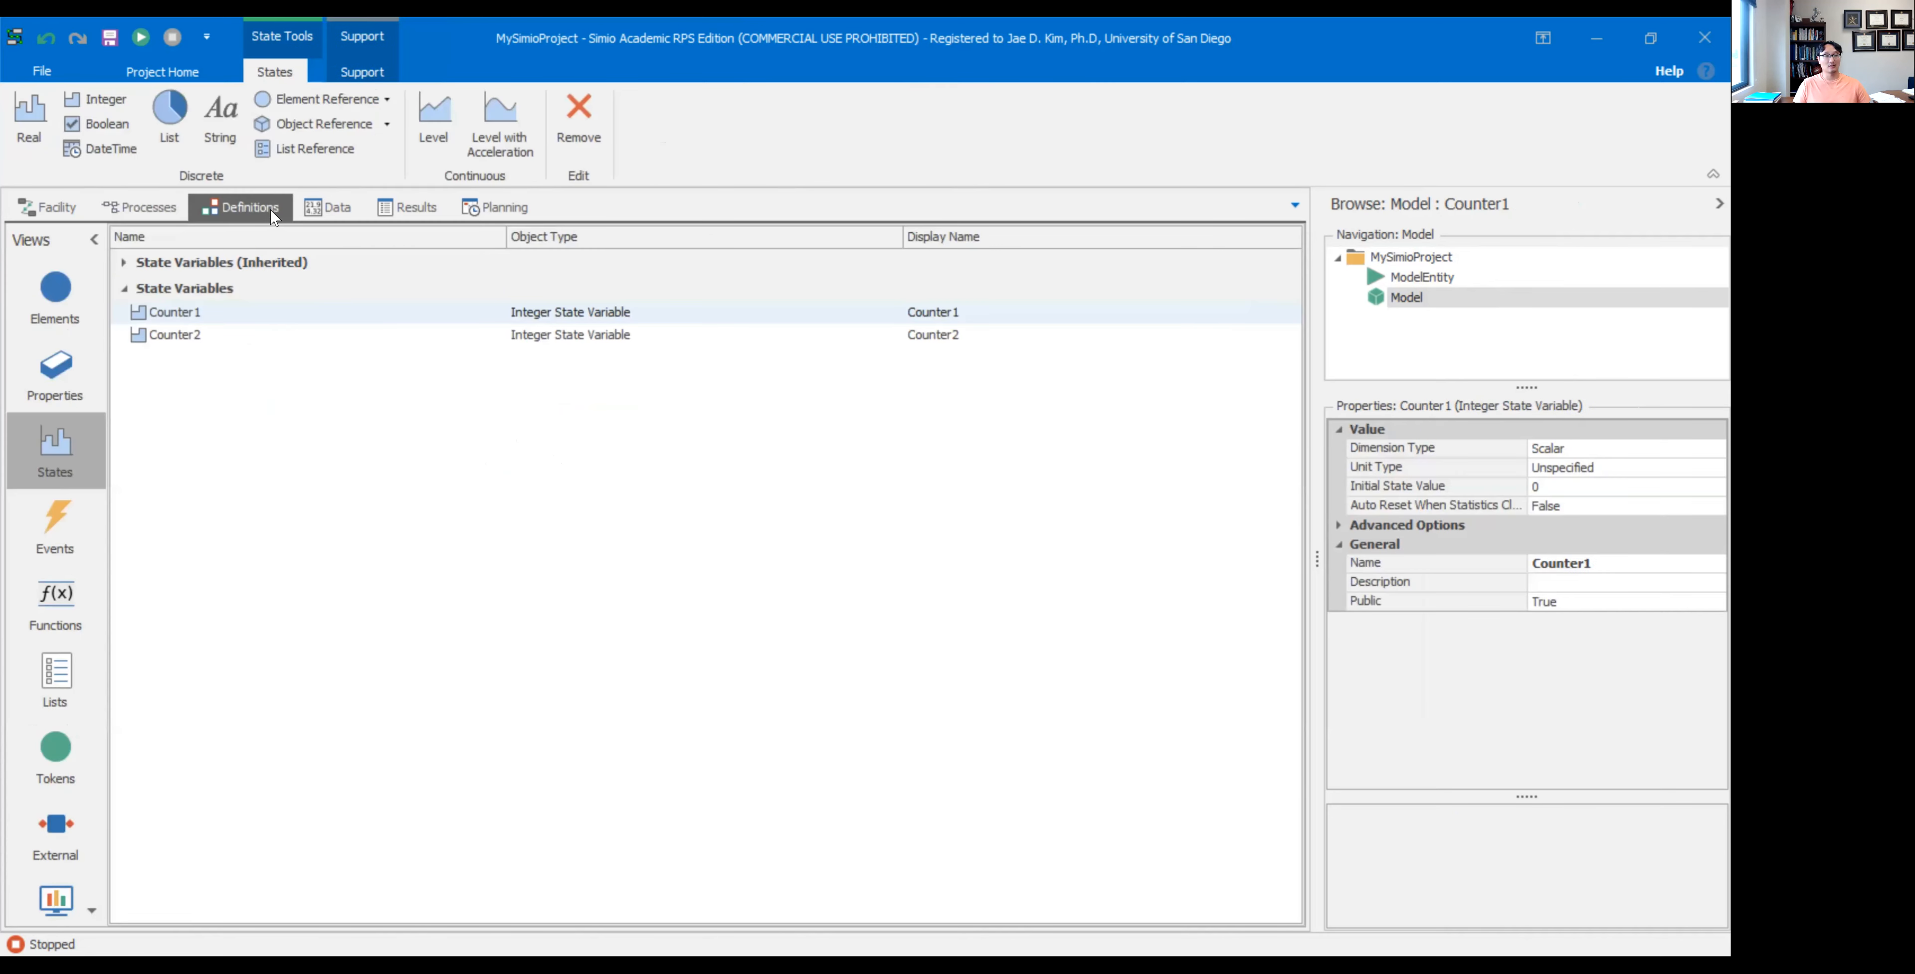
click(54, 296)
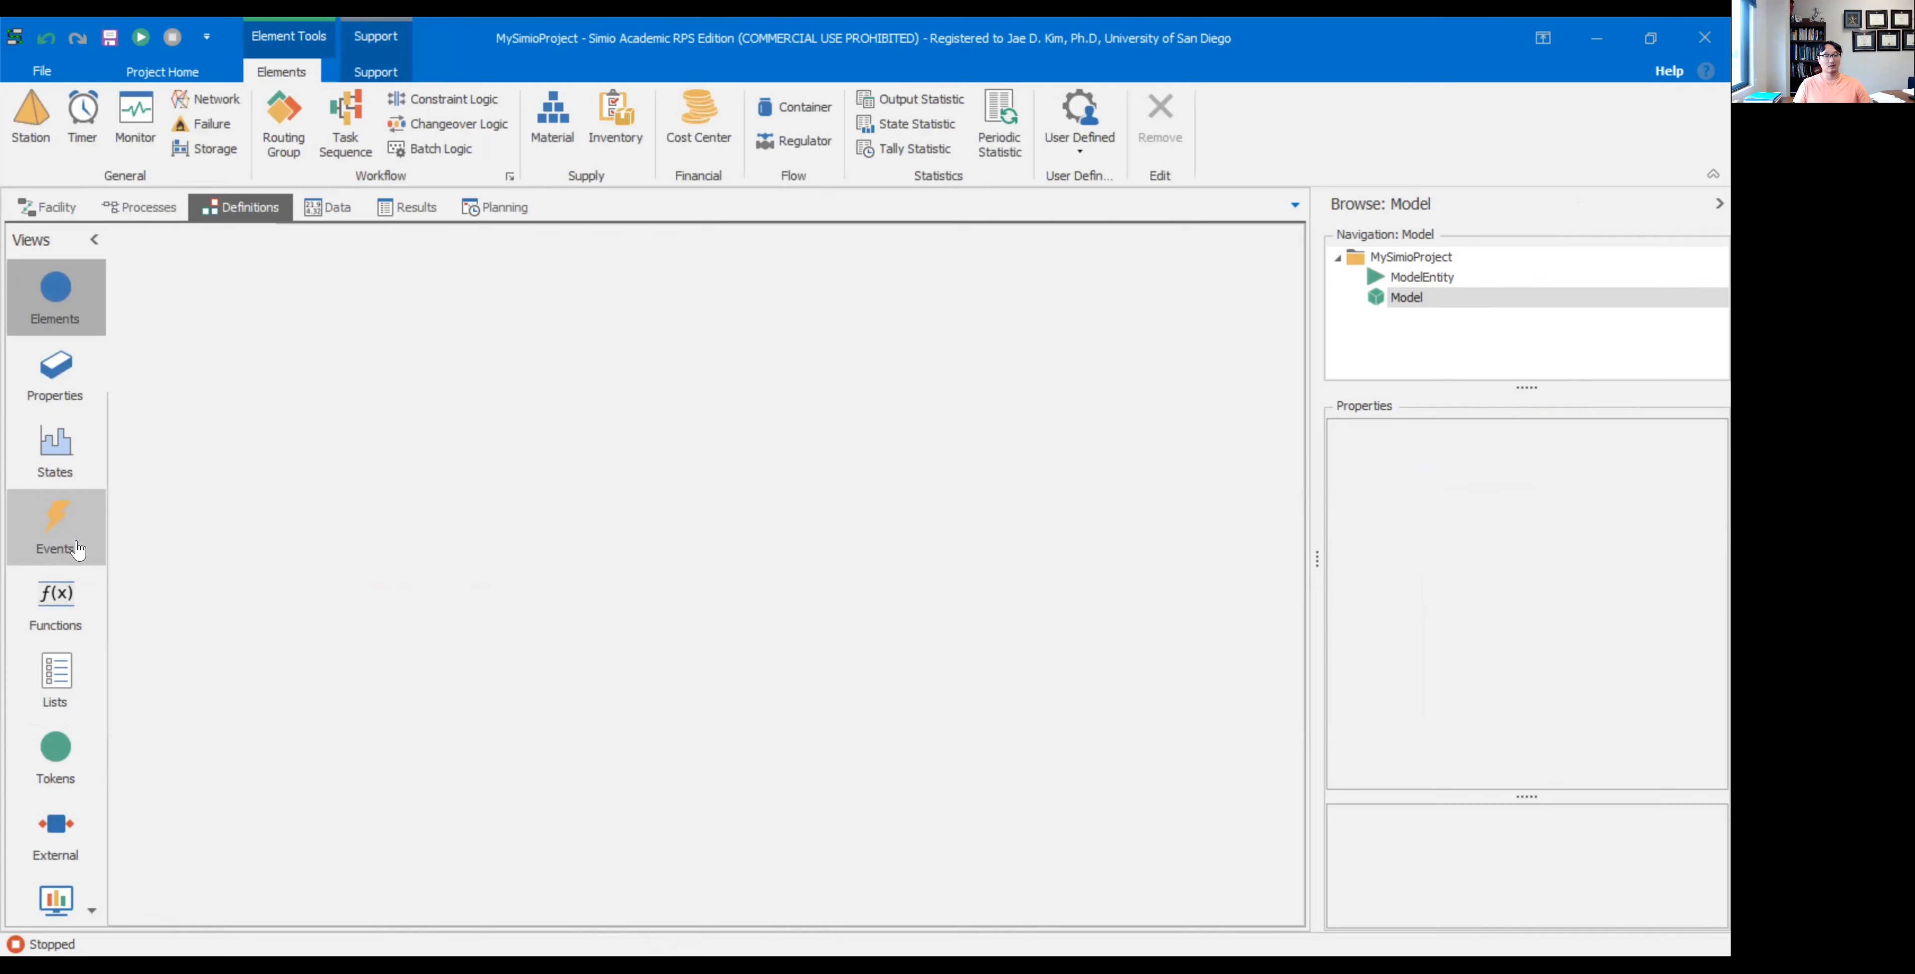
click(56, 528)
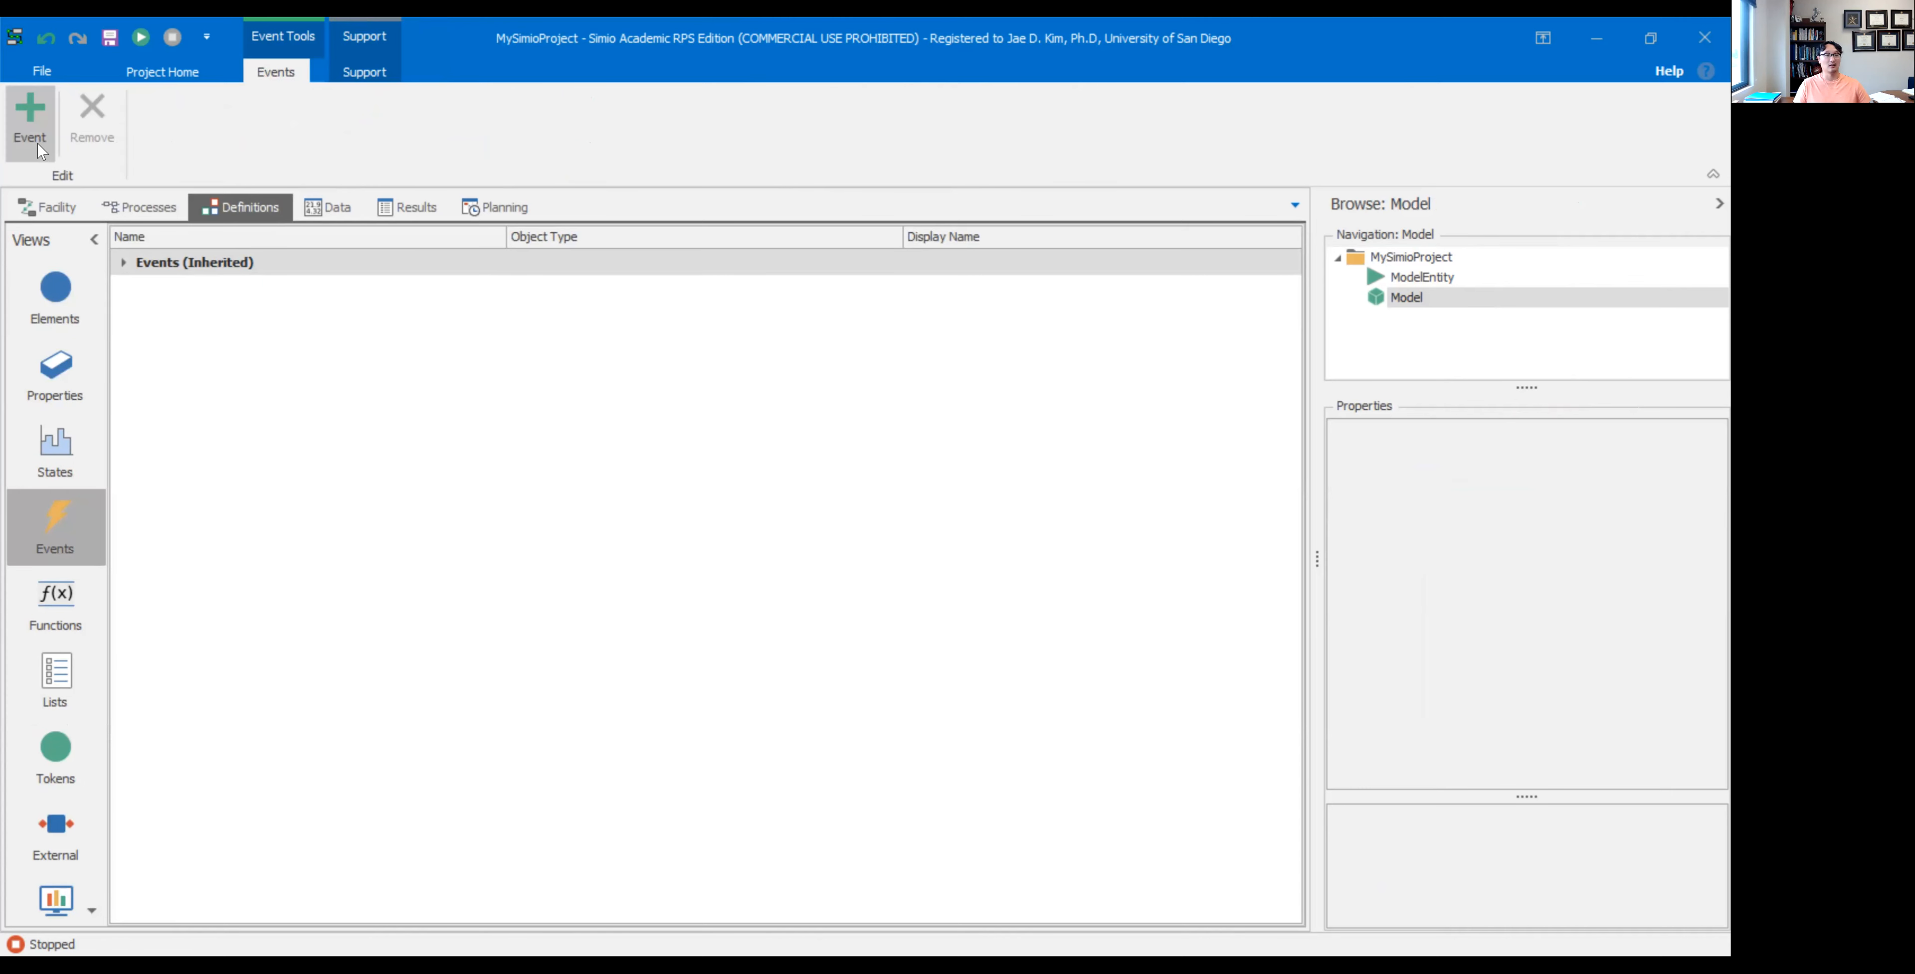
click(31, 123)
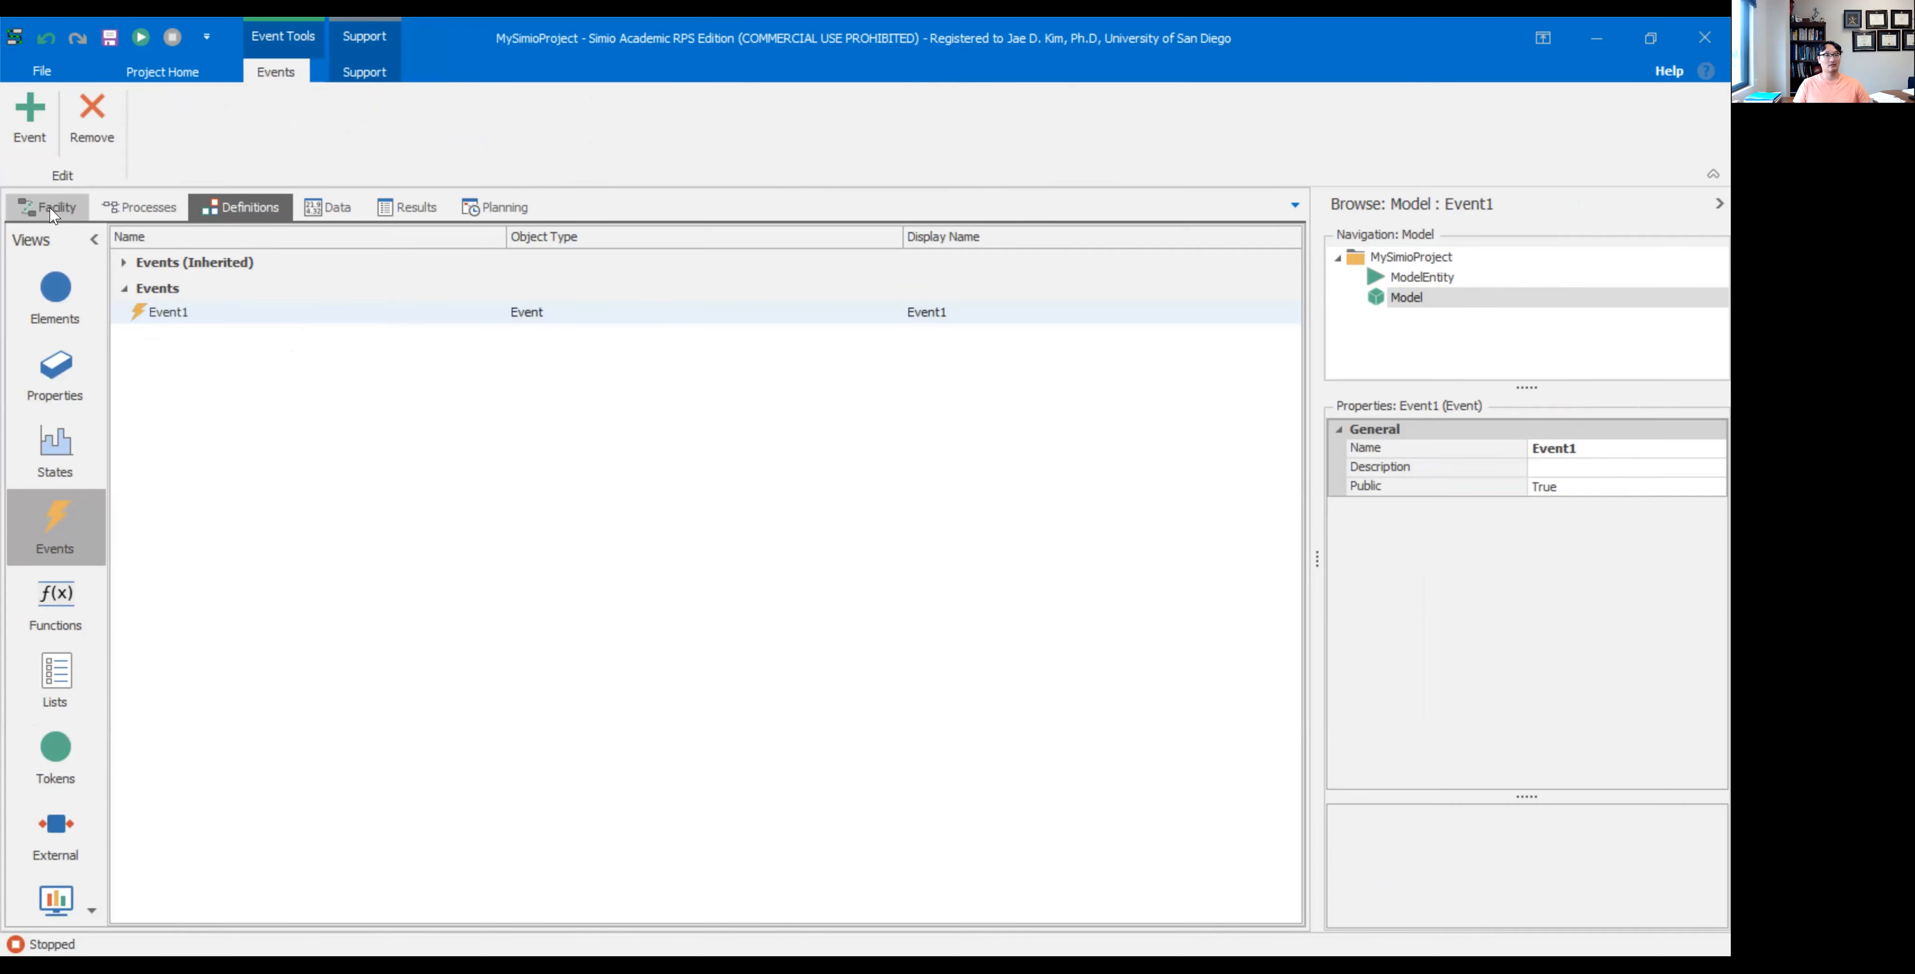
- Add a Fire step on the Decide step's True branch in Server1's process and set its Event Name to Event1
click(115, 217)
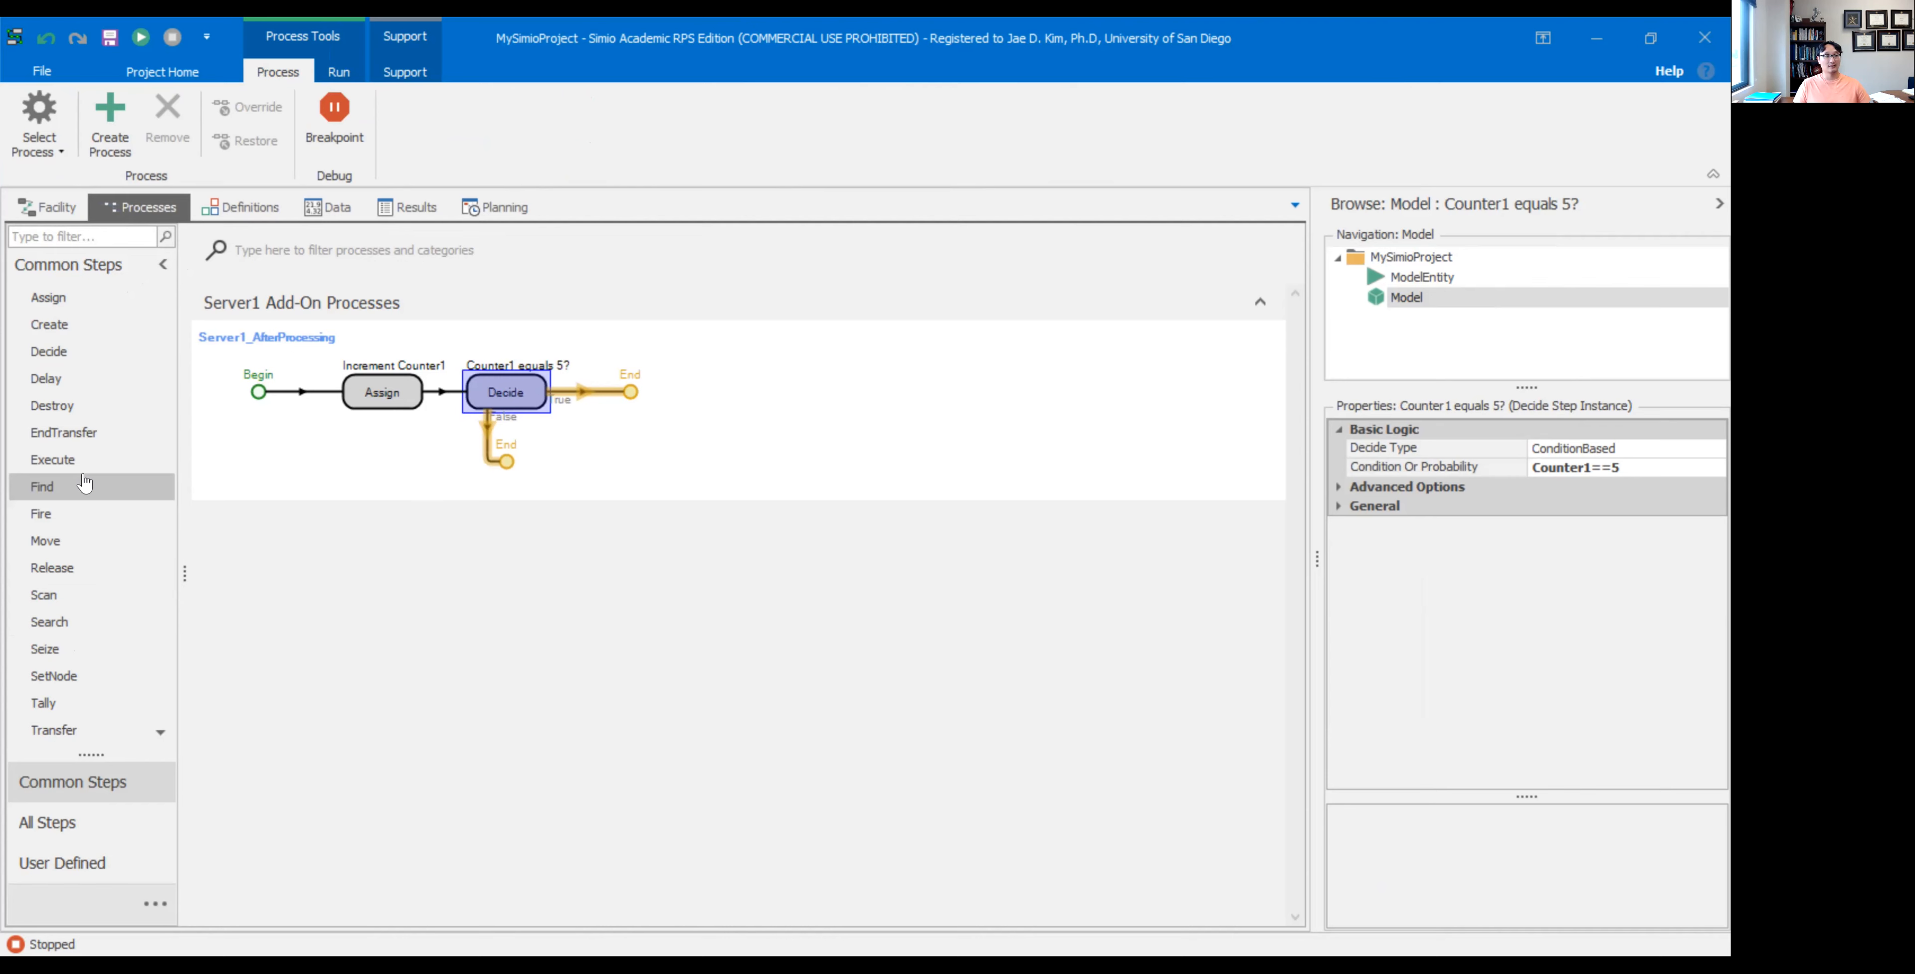
drag(75, 531, 663, 399)
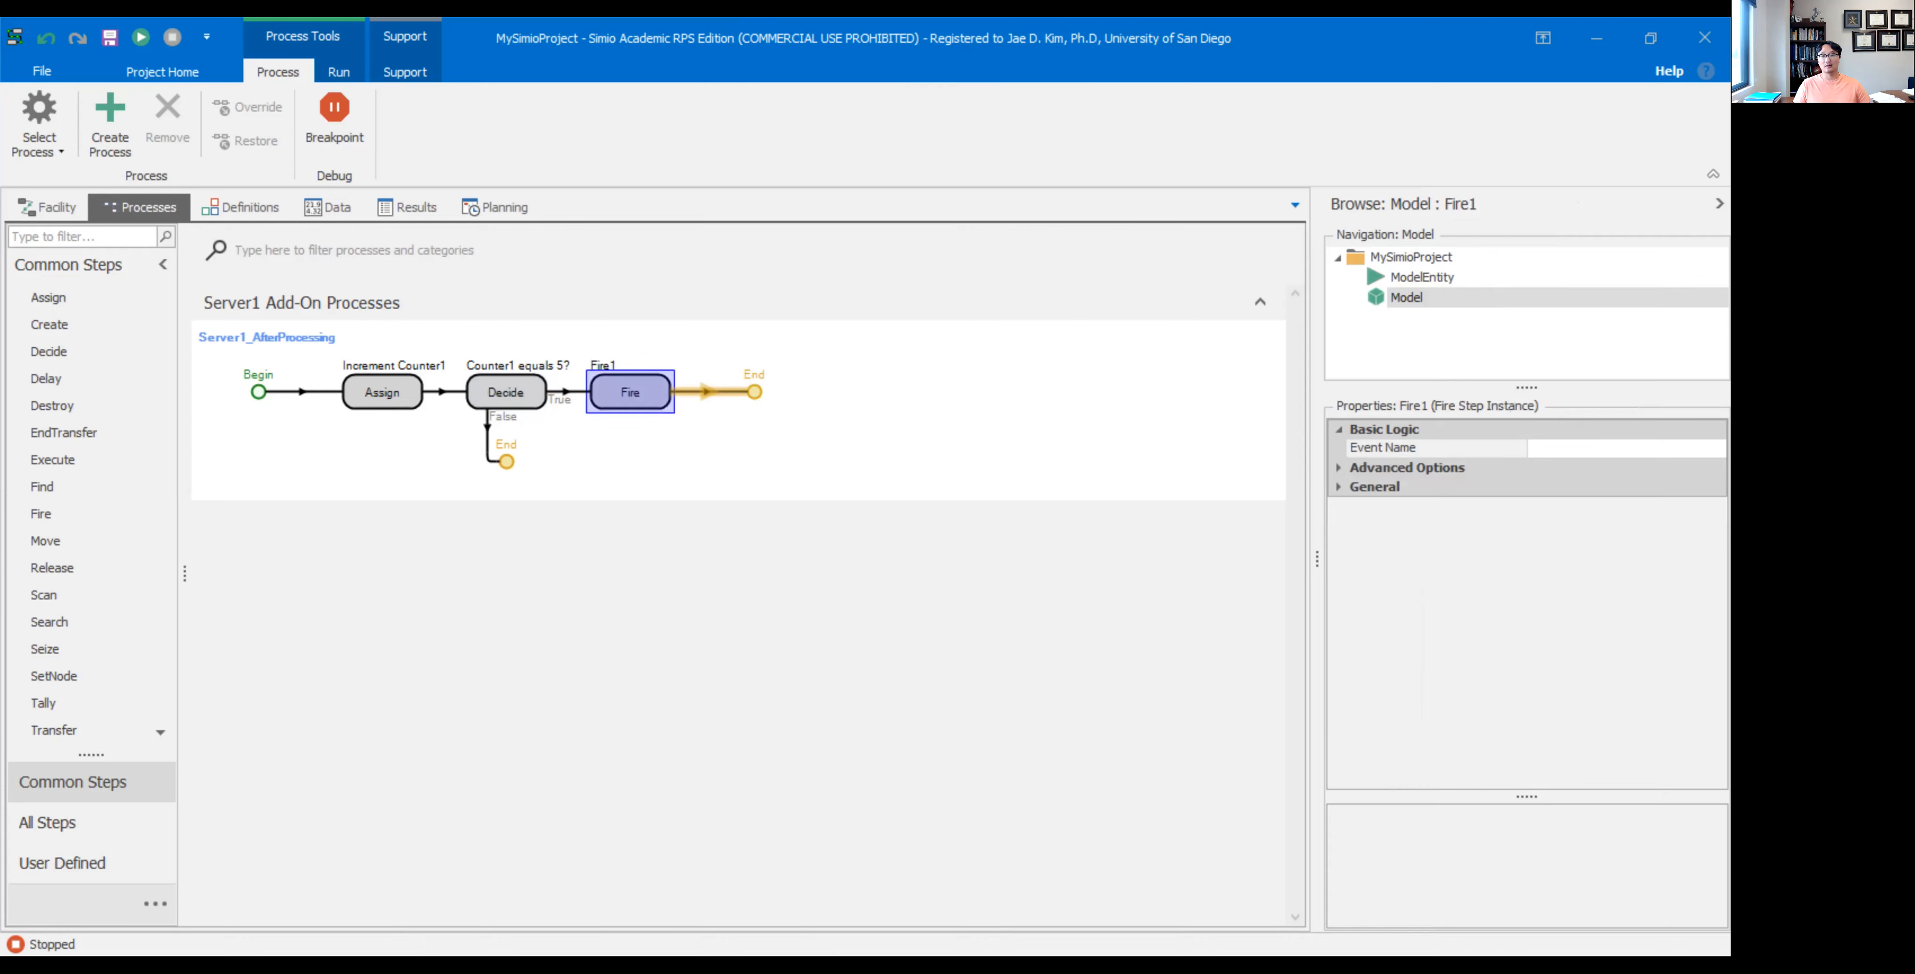
click(1718, 447)
click(1535, 508)
- Rename the Fire step on the True branch to "Create TypeB"
click(608, 365)
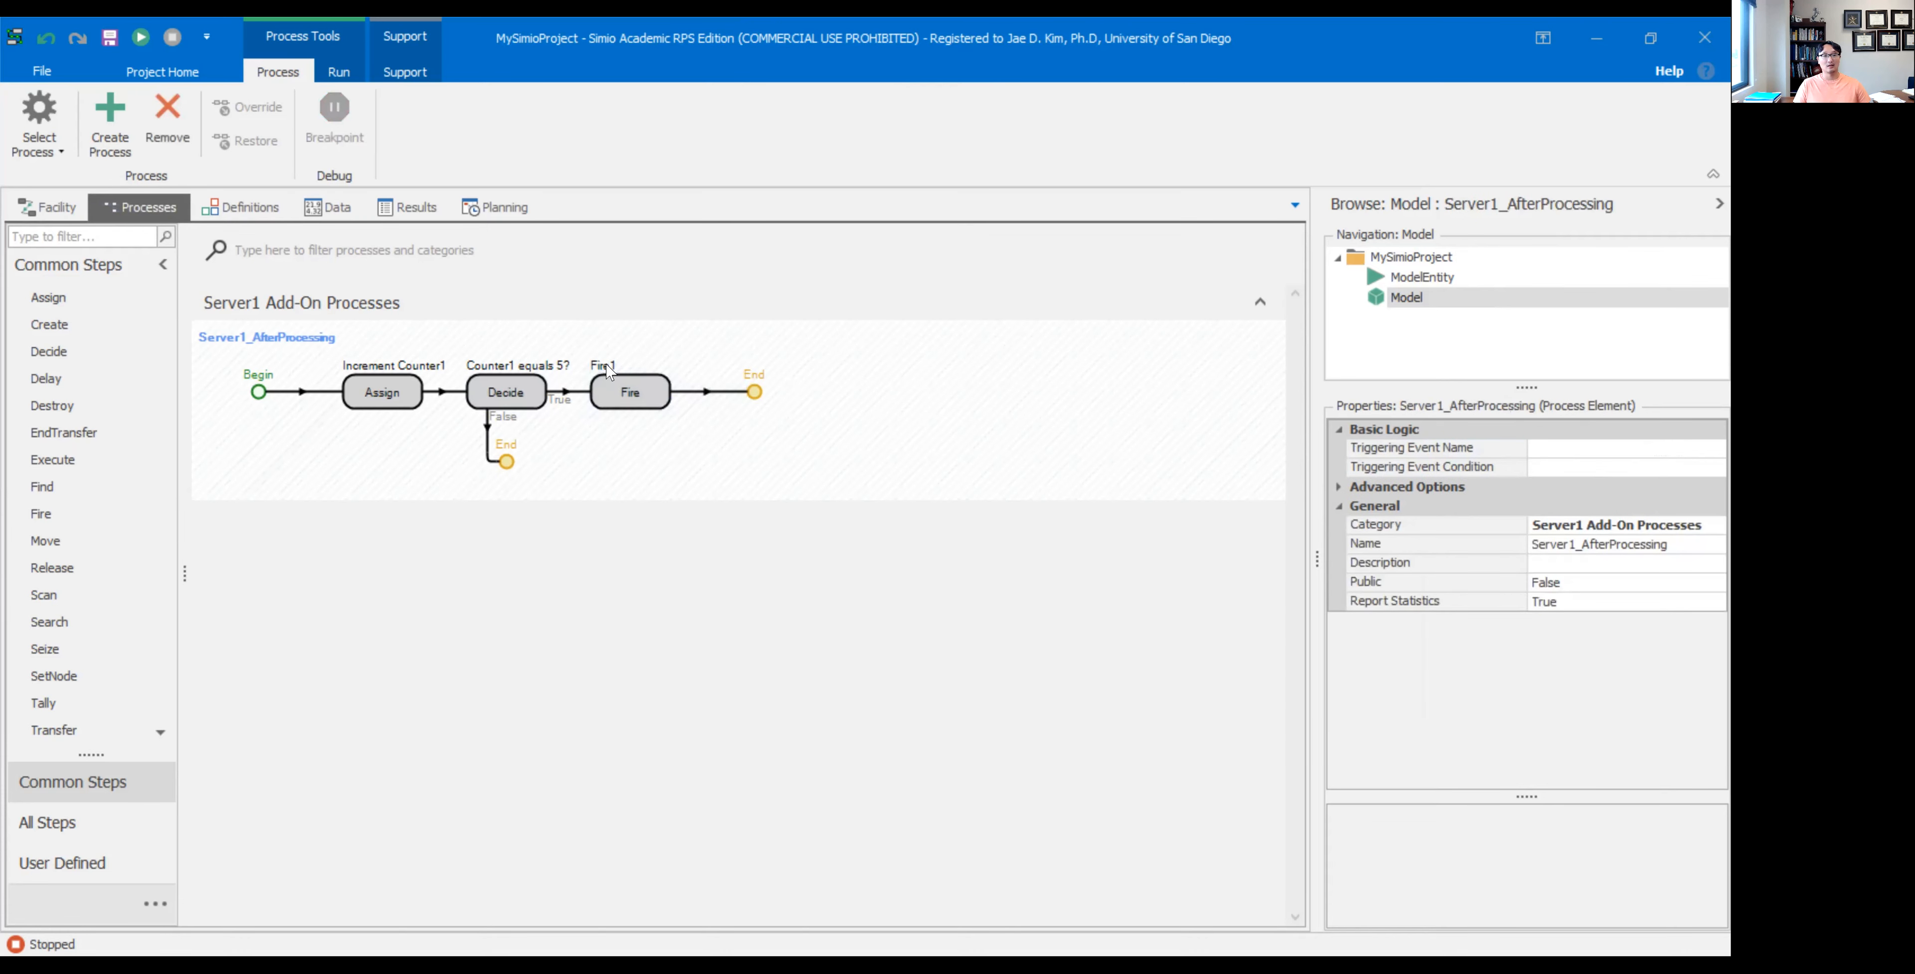
right_click(621, 383)
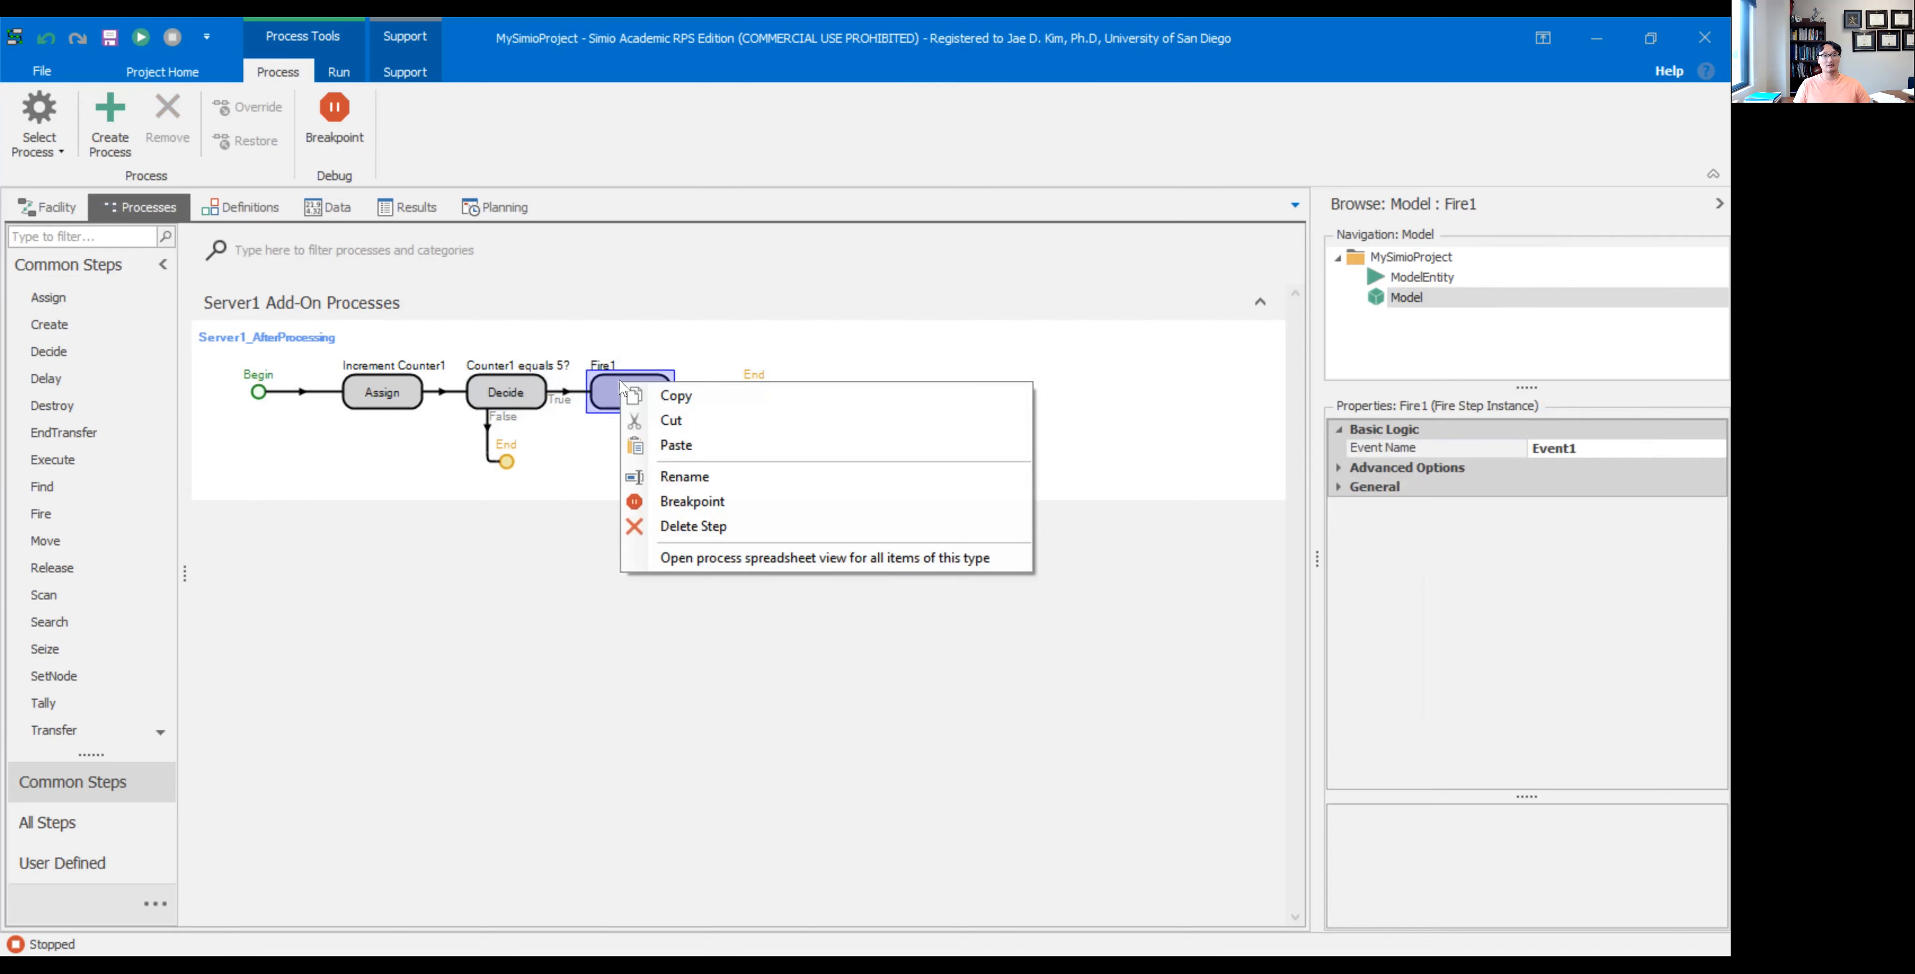
click(742, 477)
text(Create)
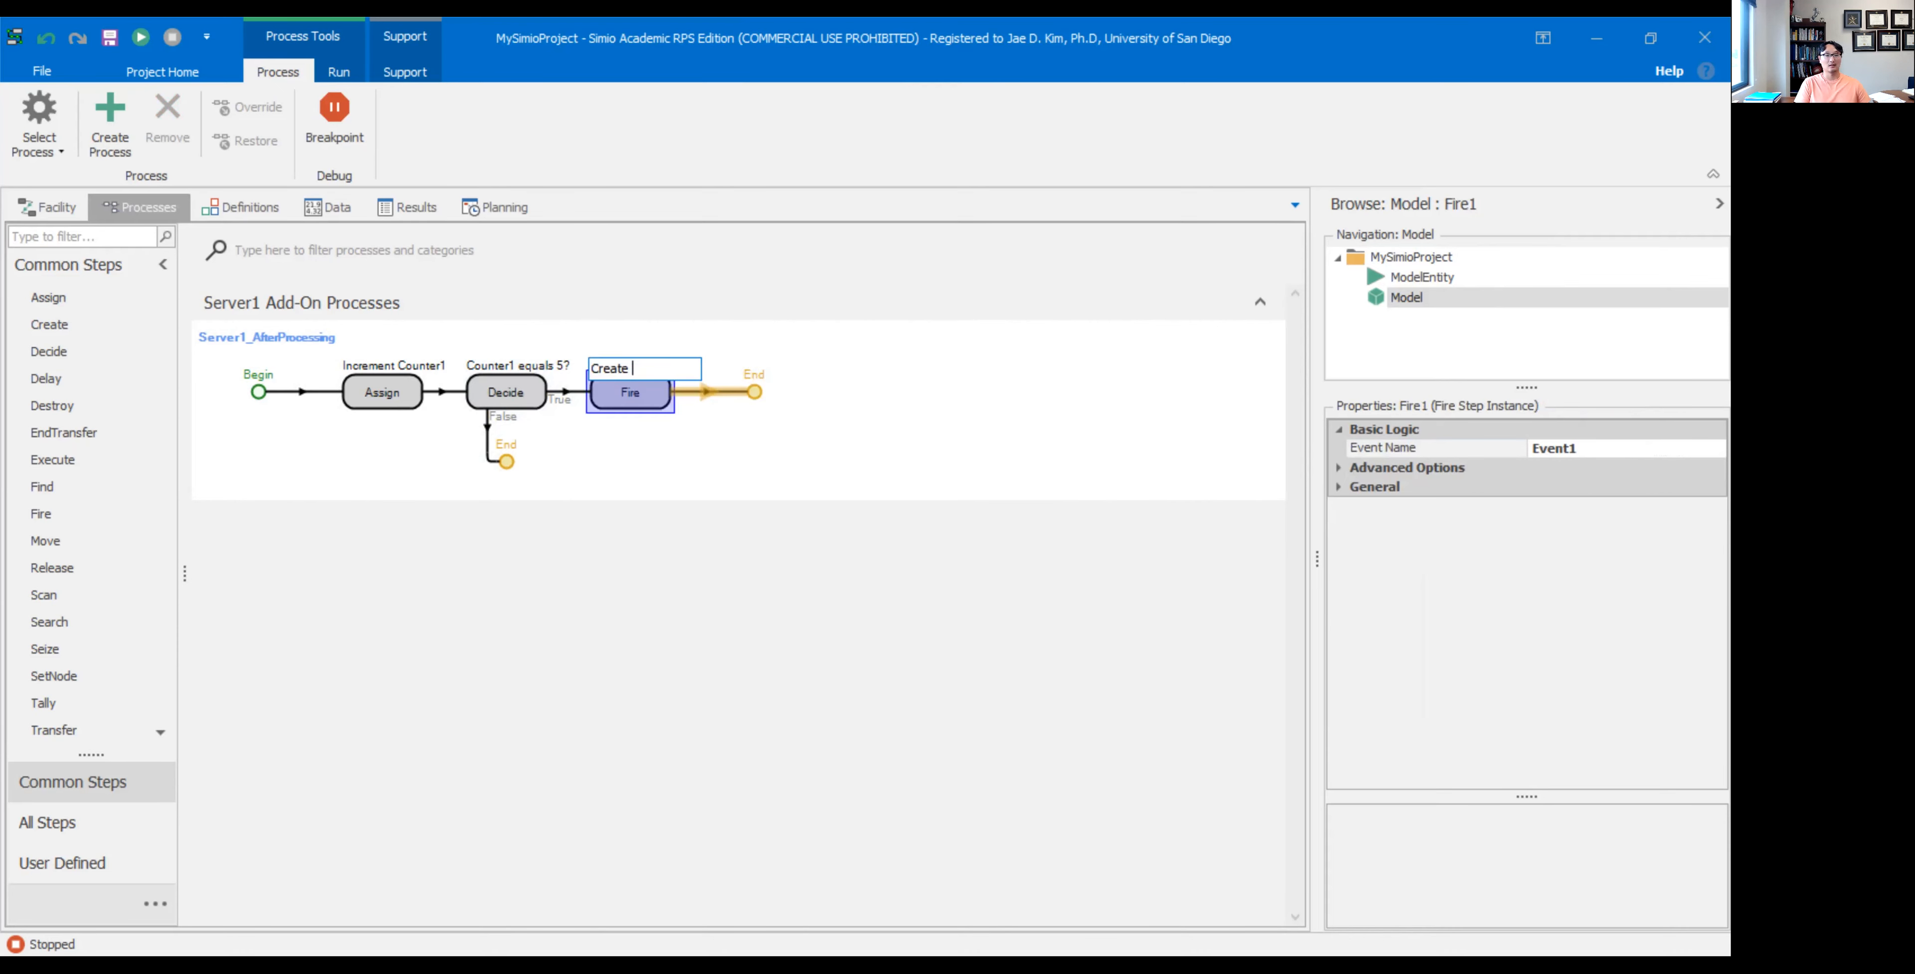
text( TypeB)
key(Return)
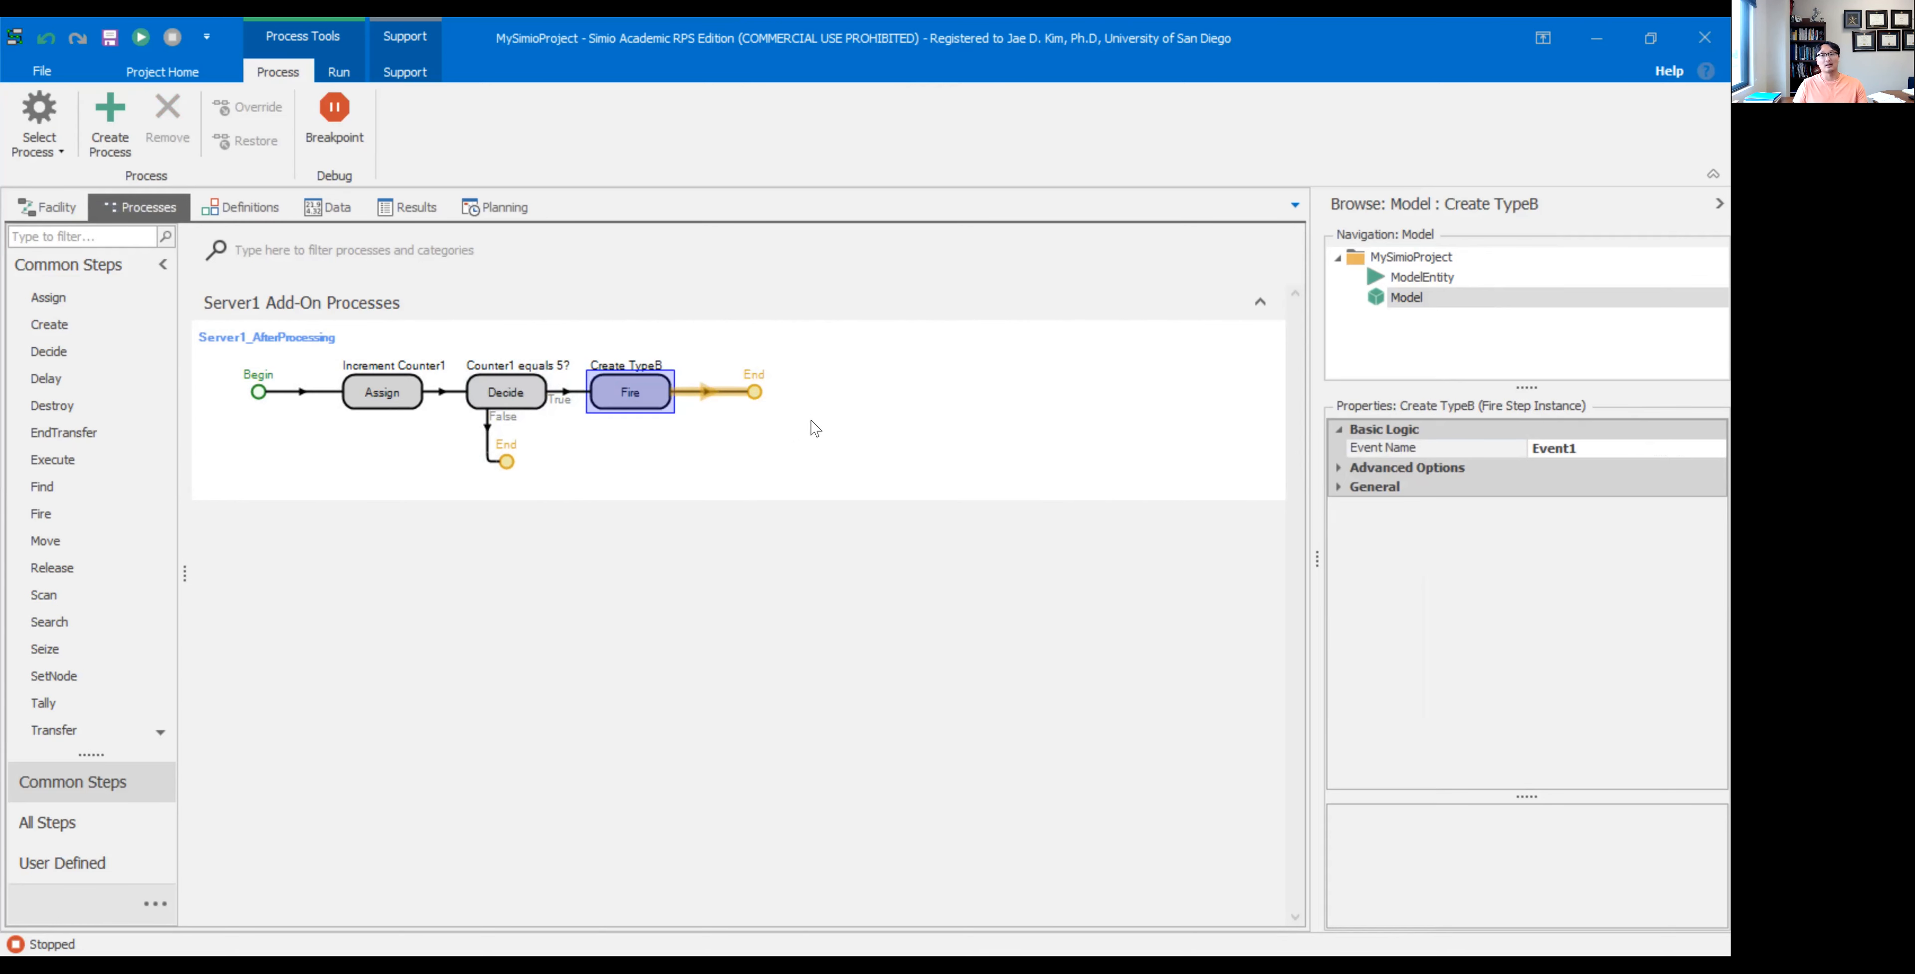
click(524, 392)
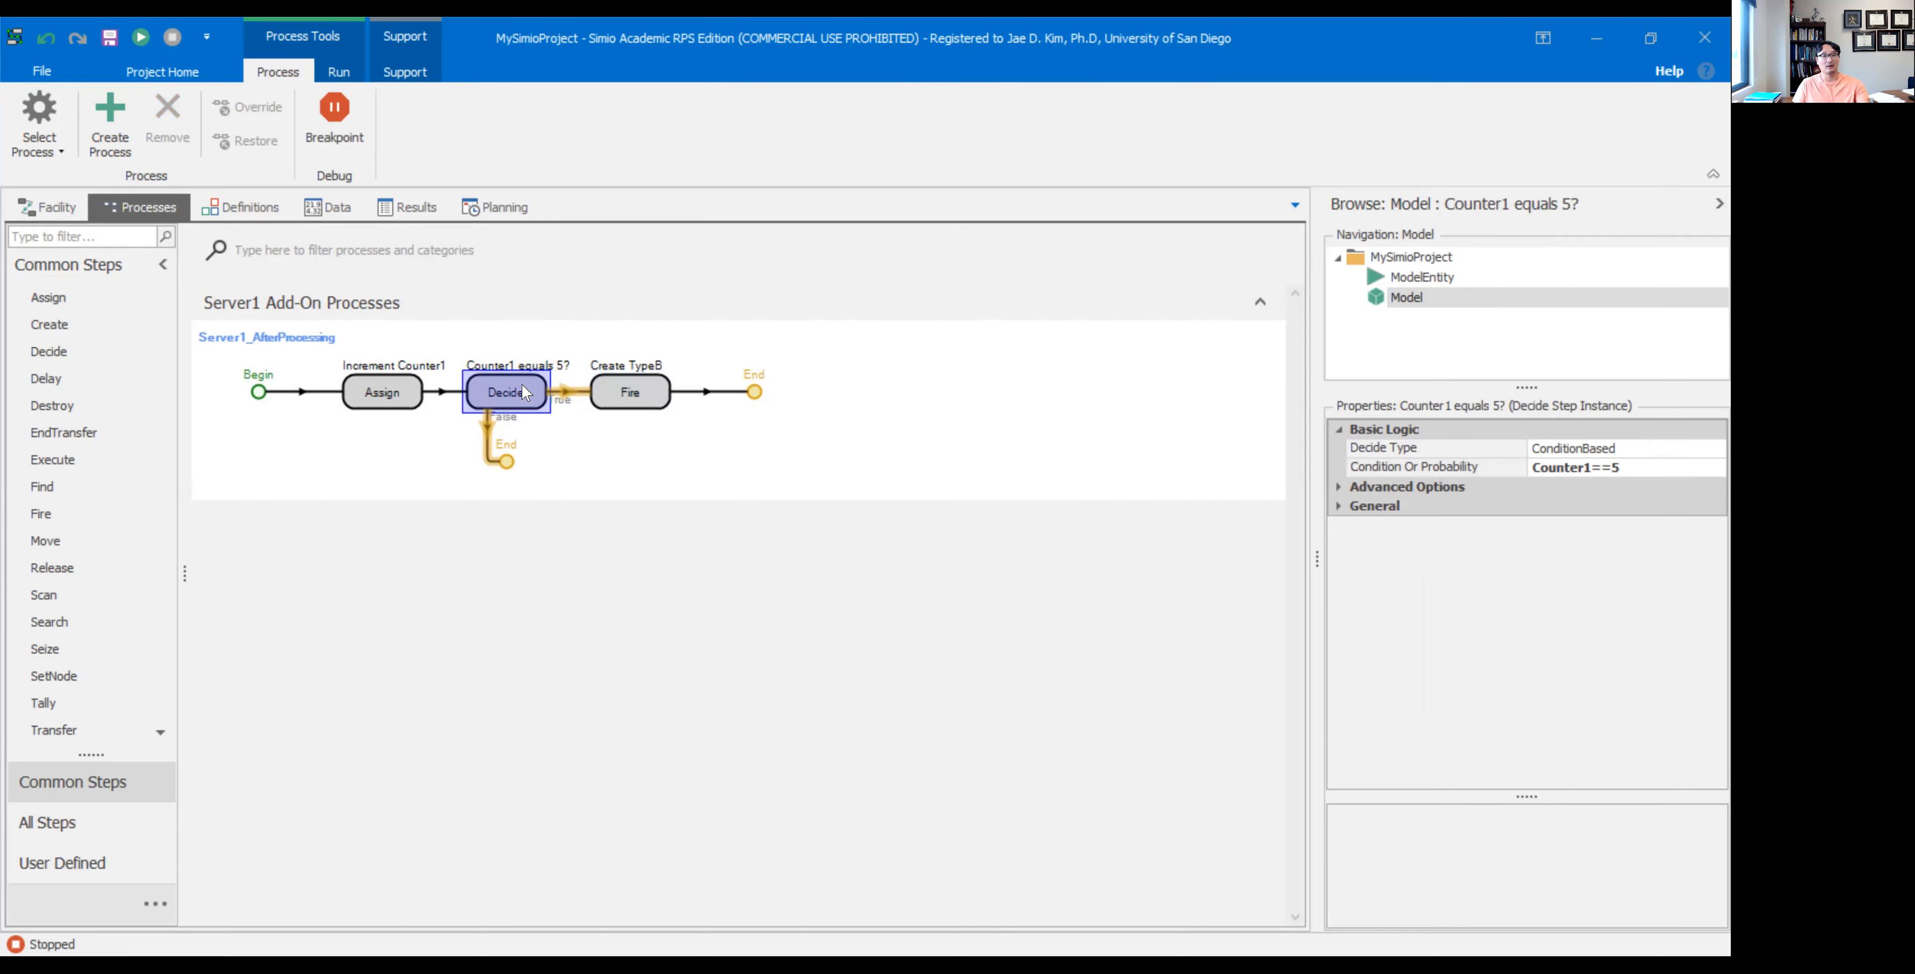
click(647, 399)
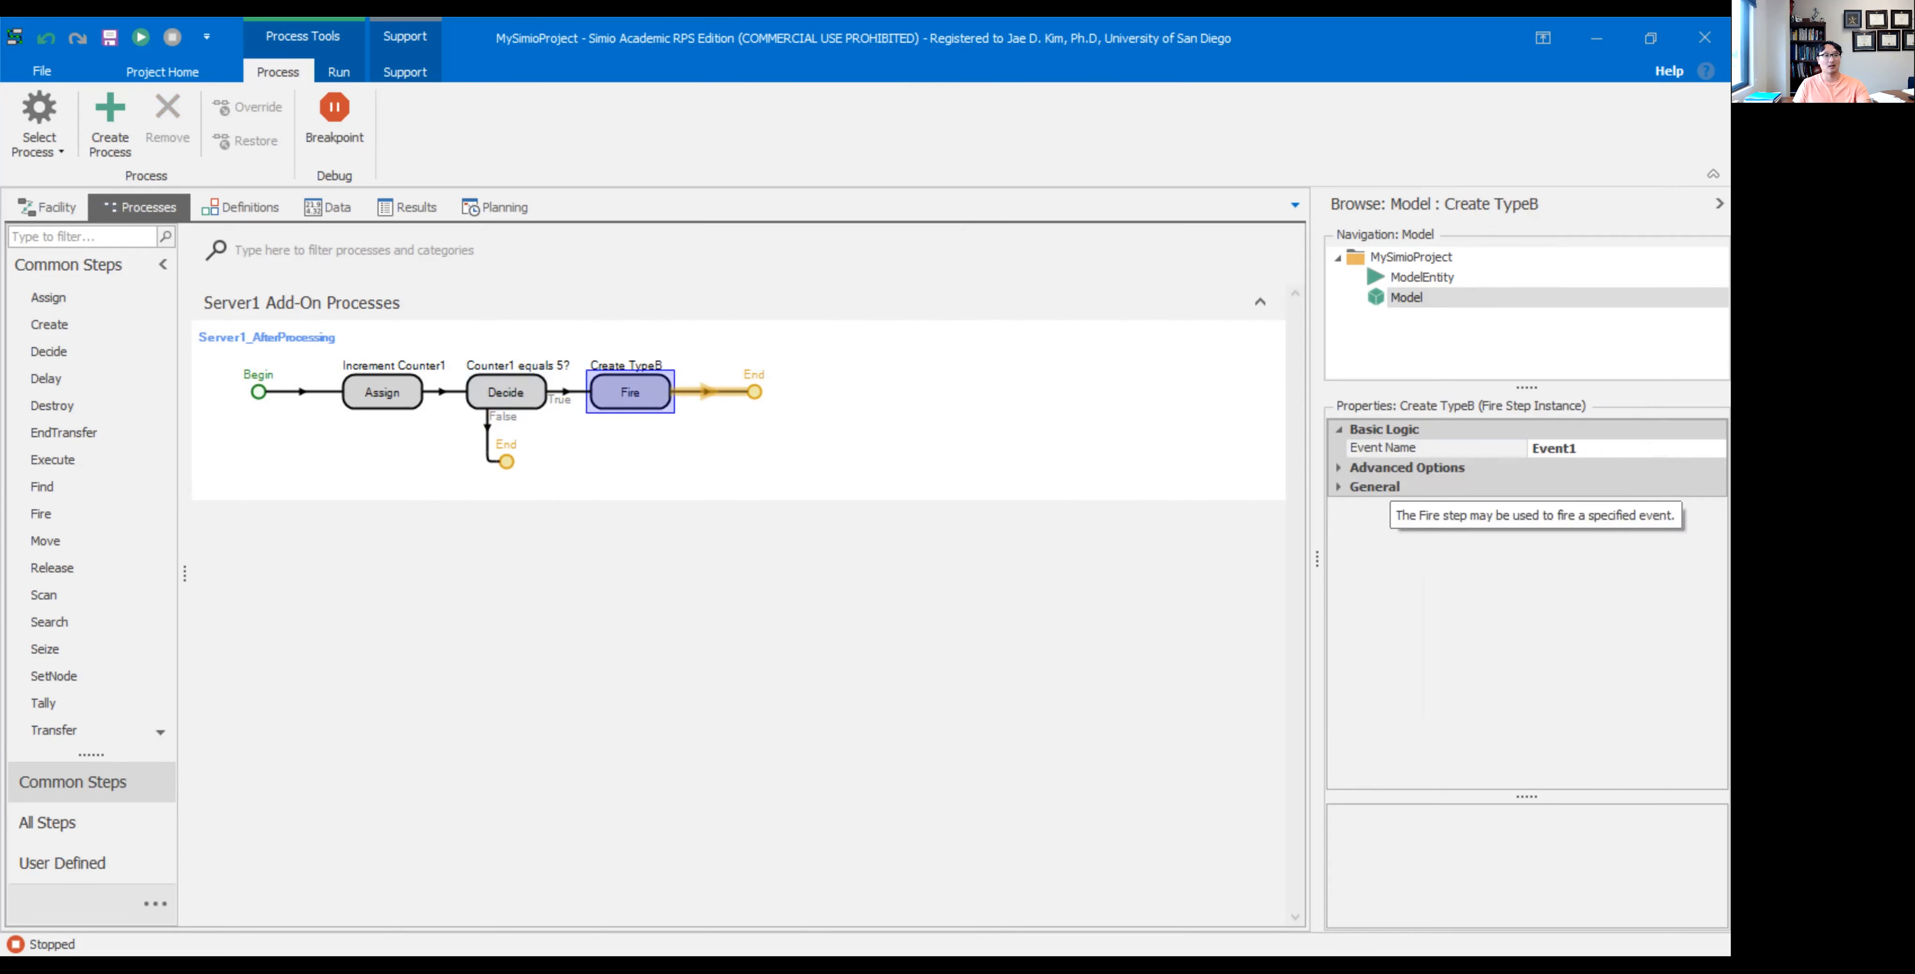
- Set Source2's Arrival Mode to On Event in the facility model
click(46, 208)
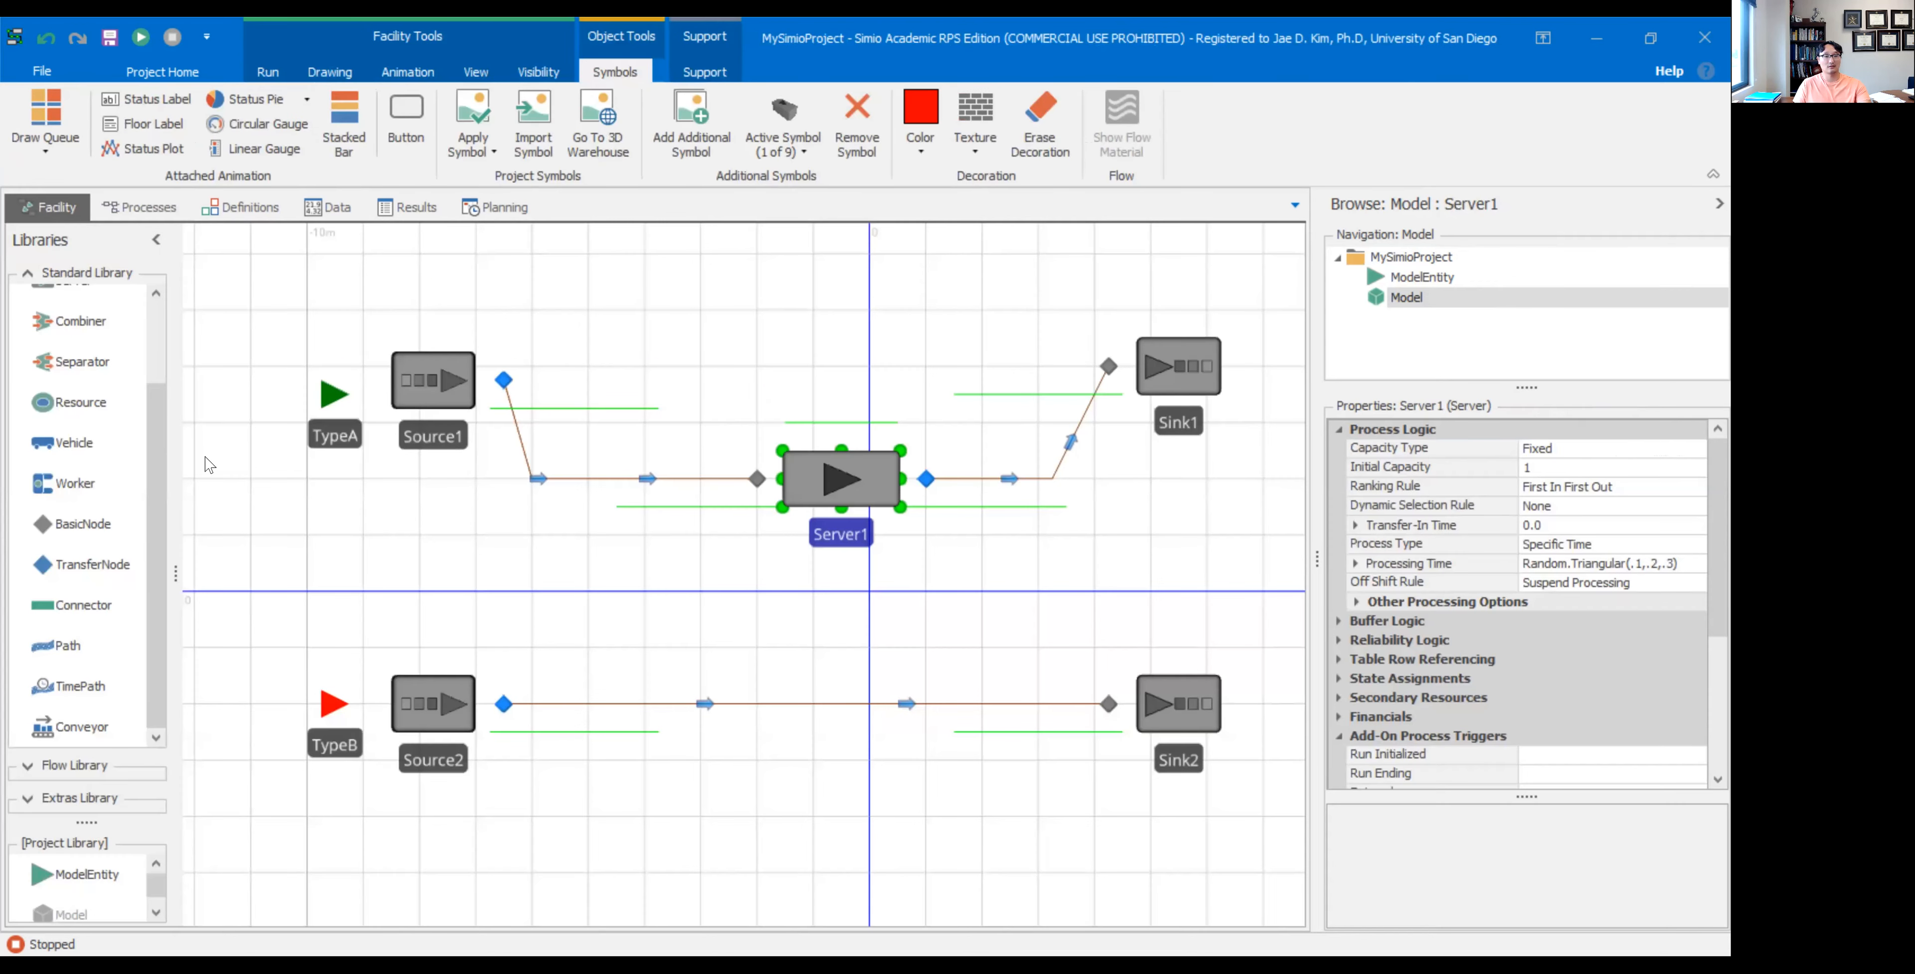
click(399, 717)
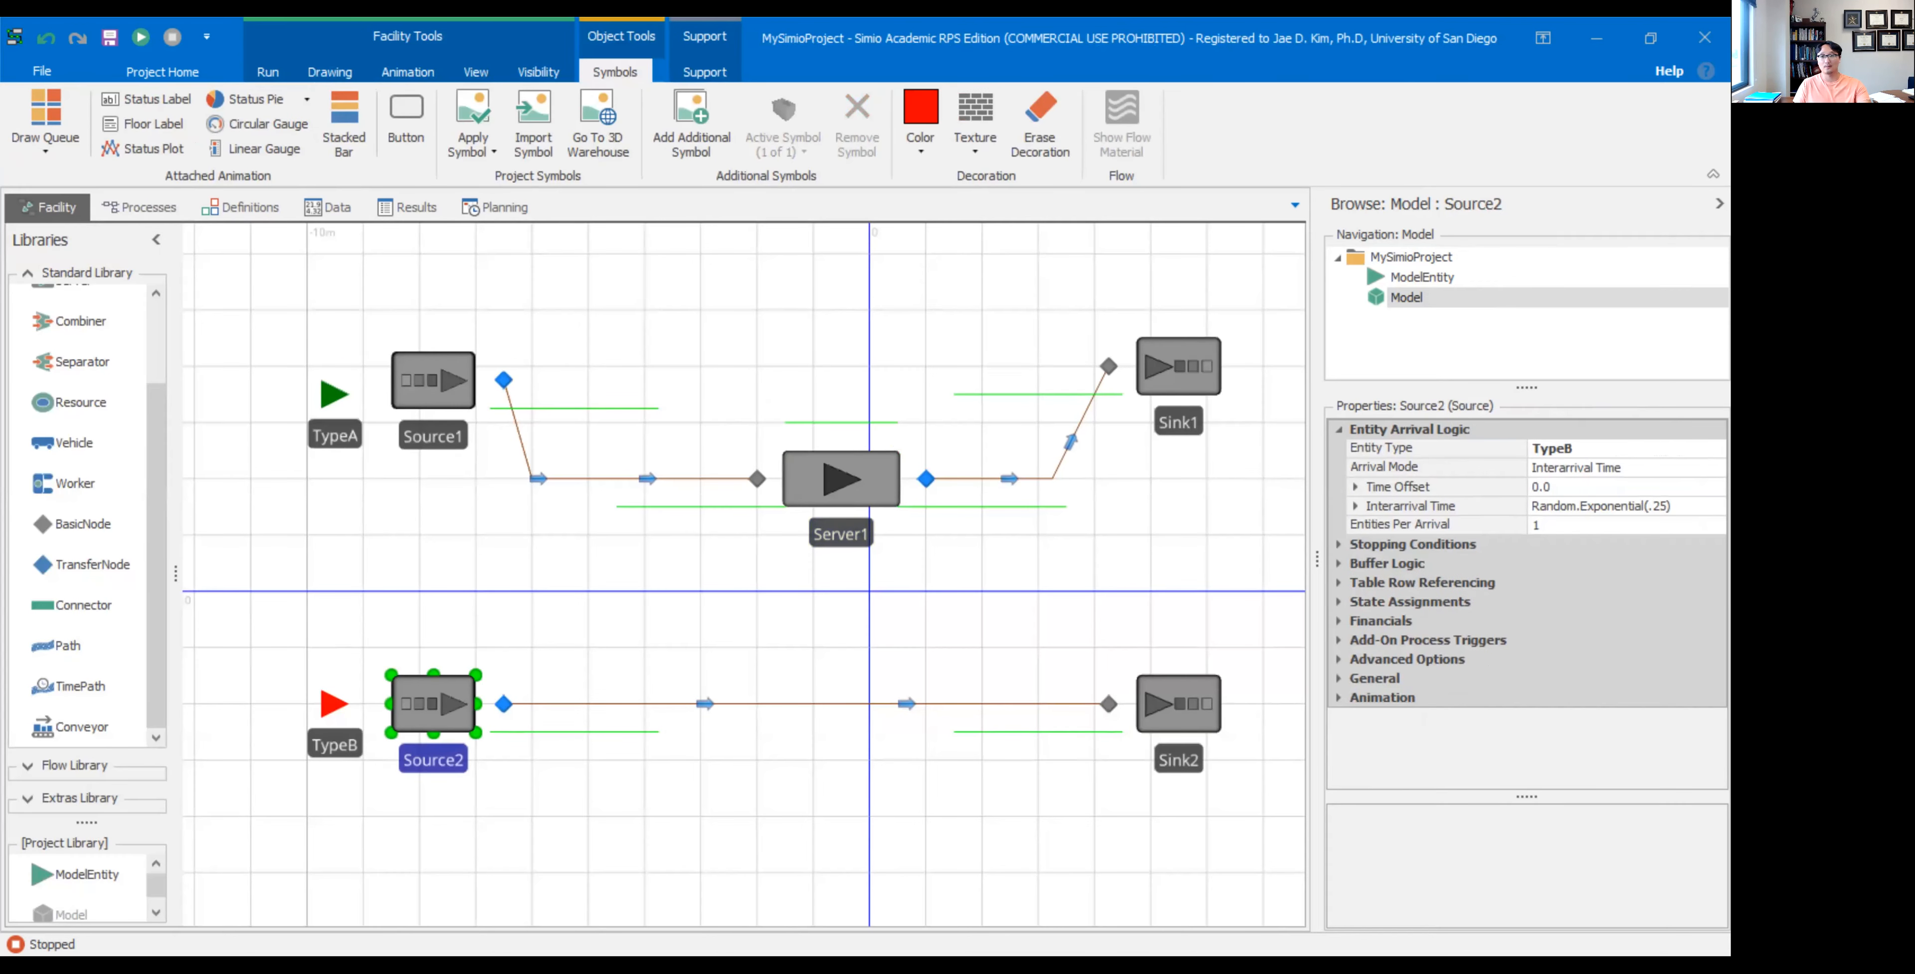
click(1602, 468)
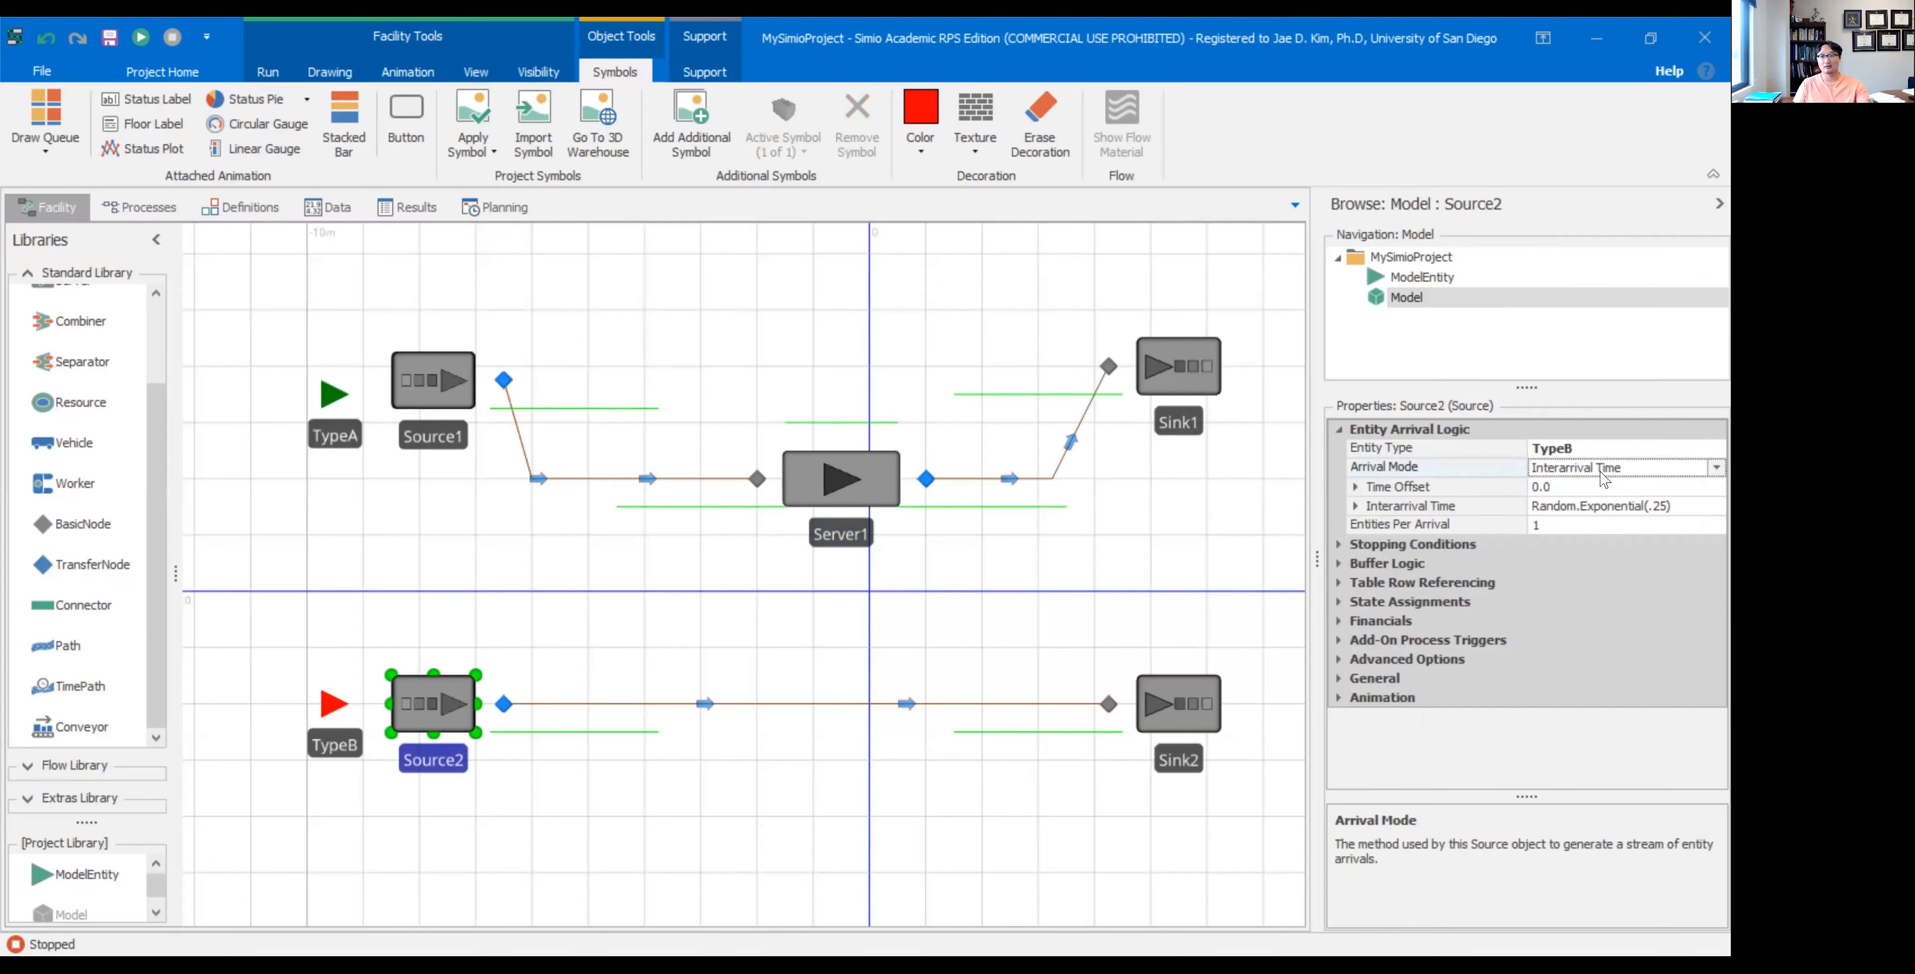
click(439, 384)
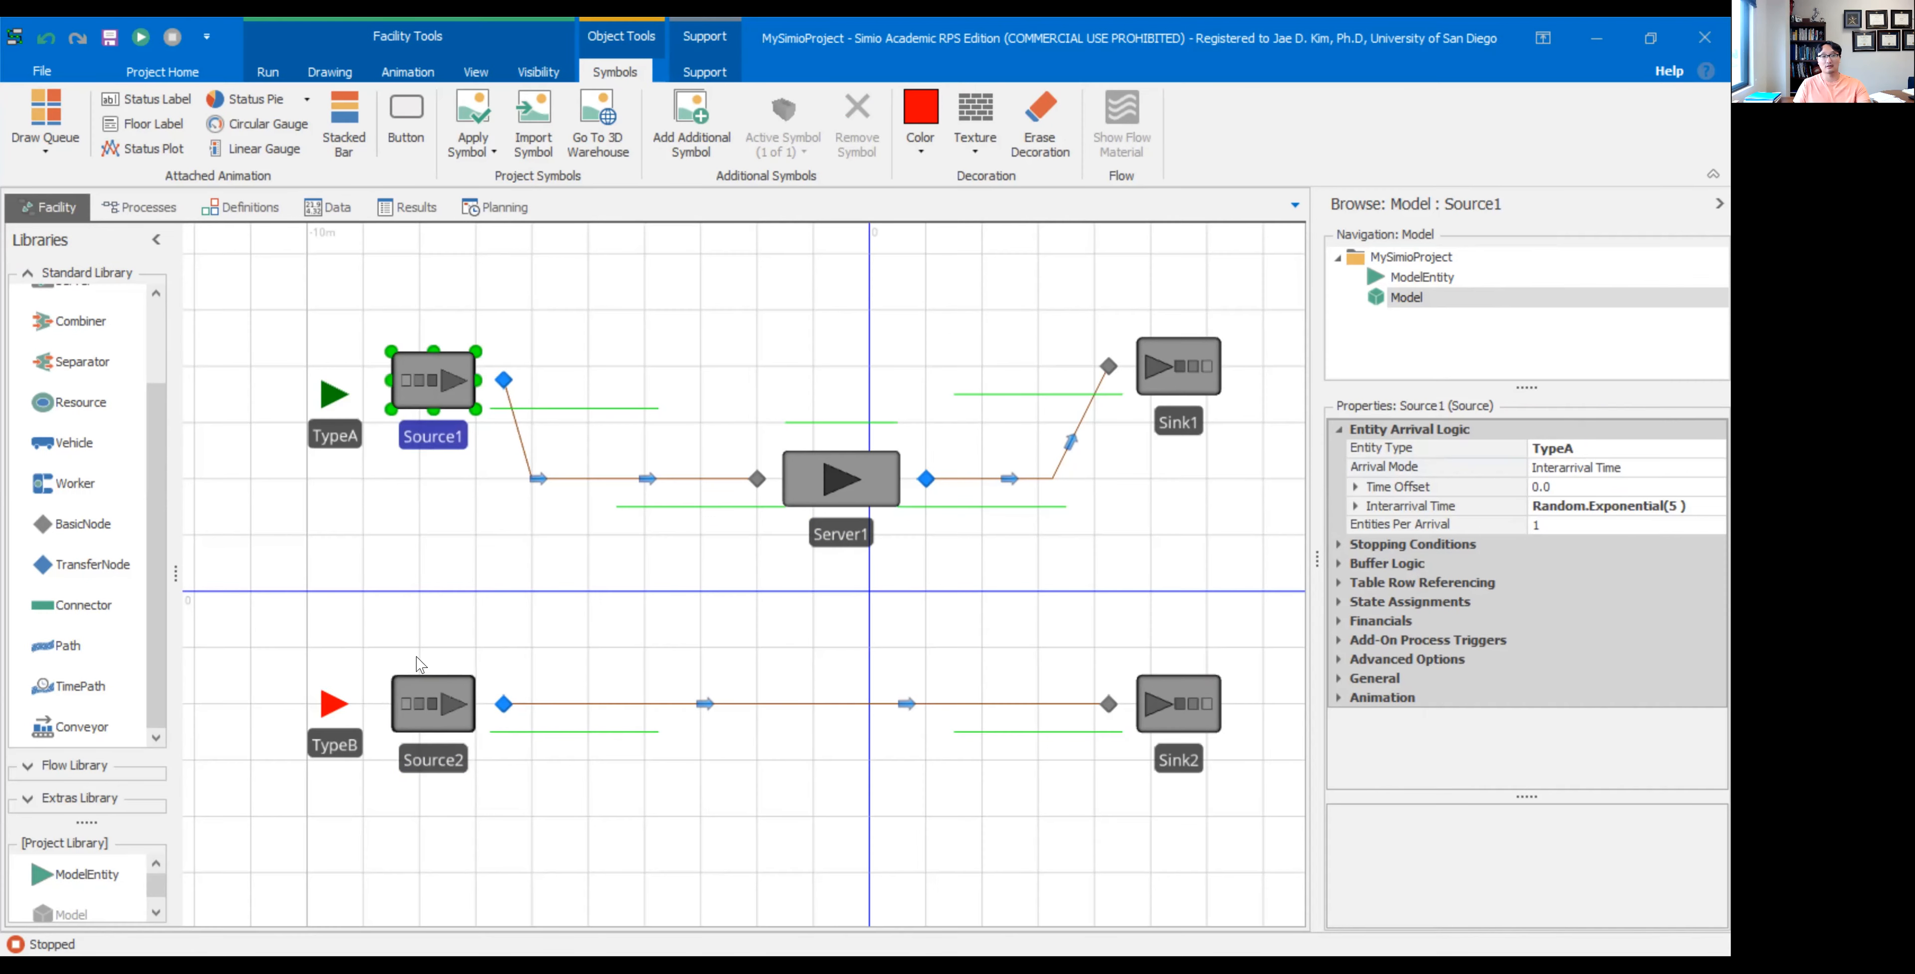
click(424, 727)
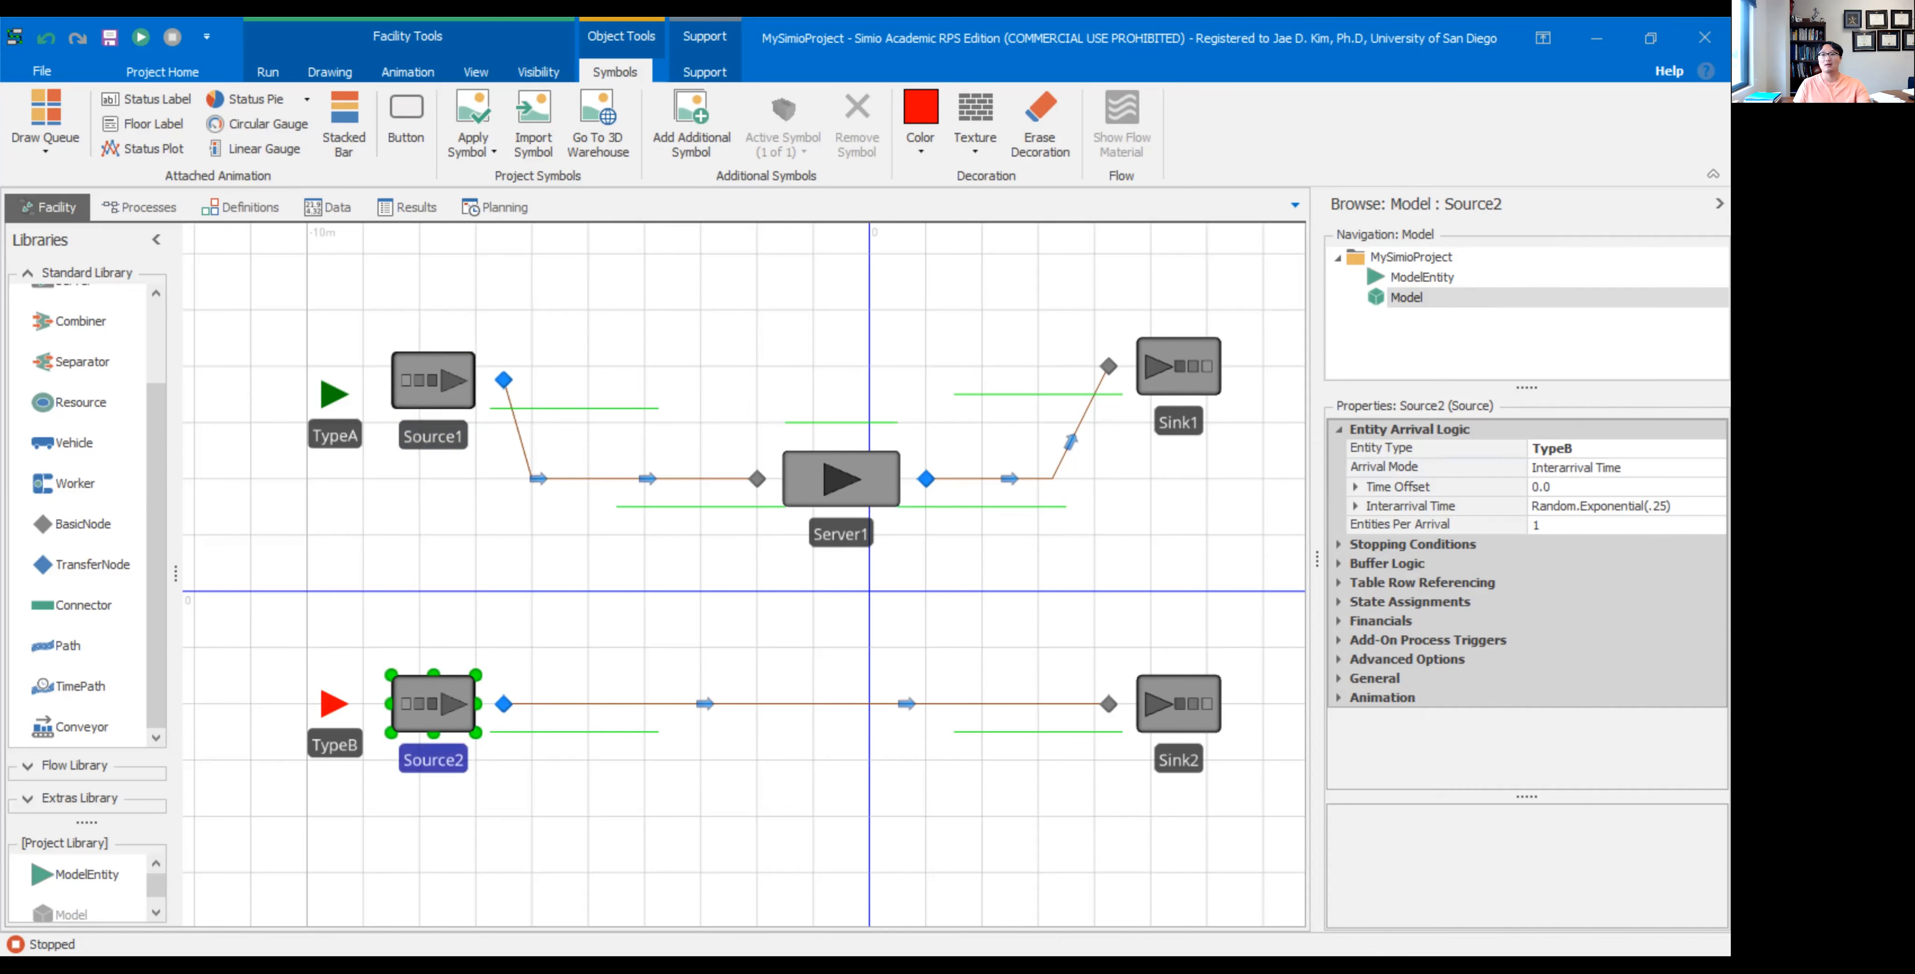
click(1575, 467)
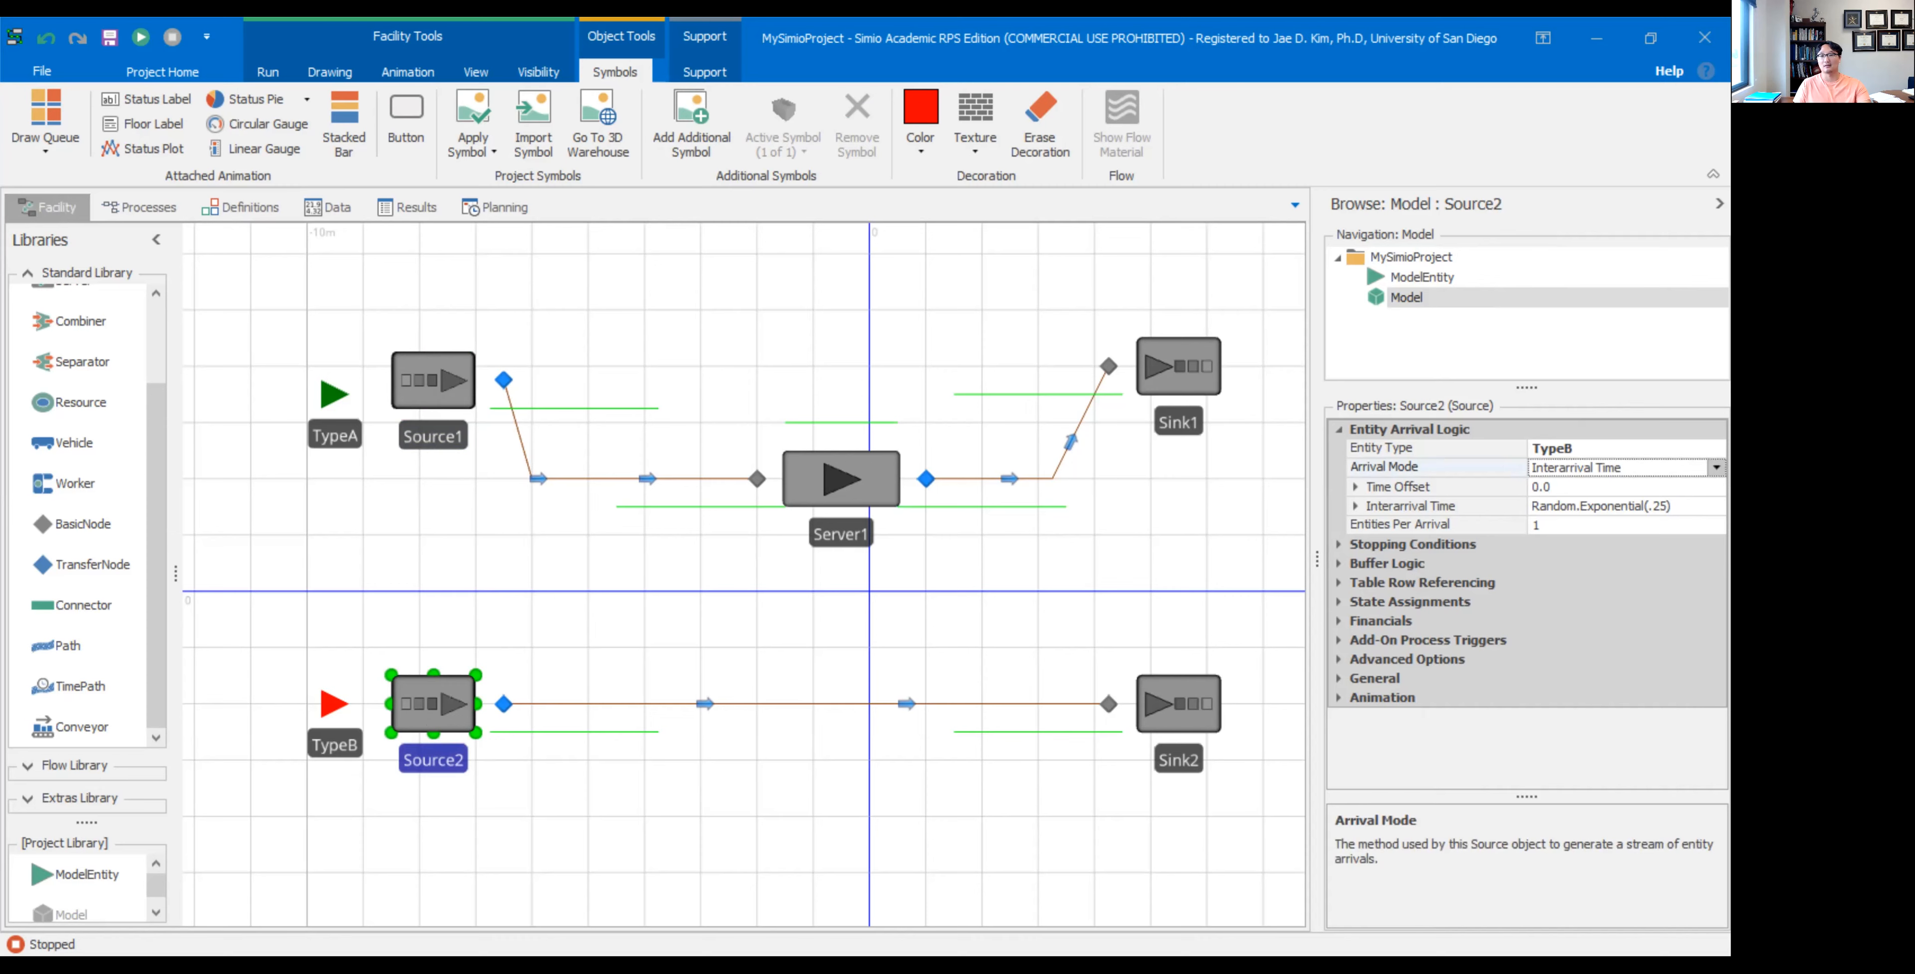
click(1716, 468)
click(1558, 520)
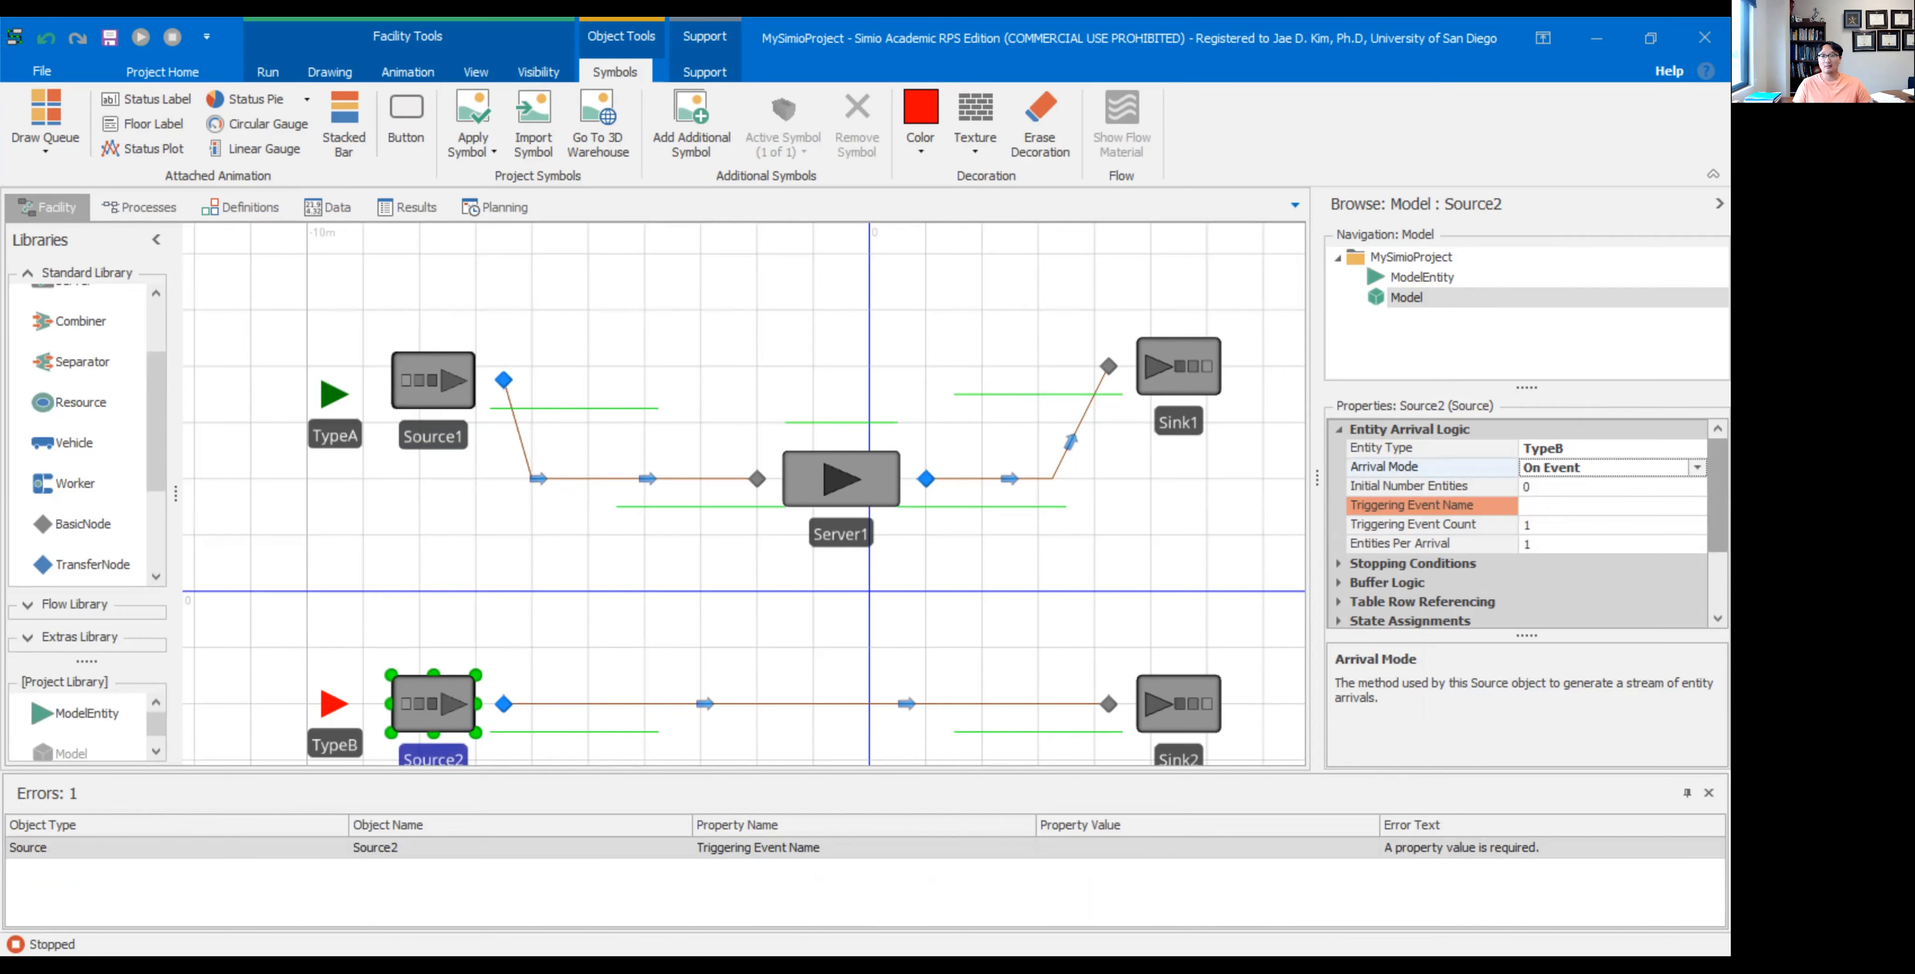
- Set Source2's Triggering Event Name to Event1
click(1697, 506)
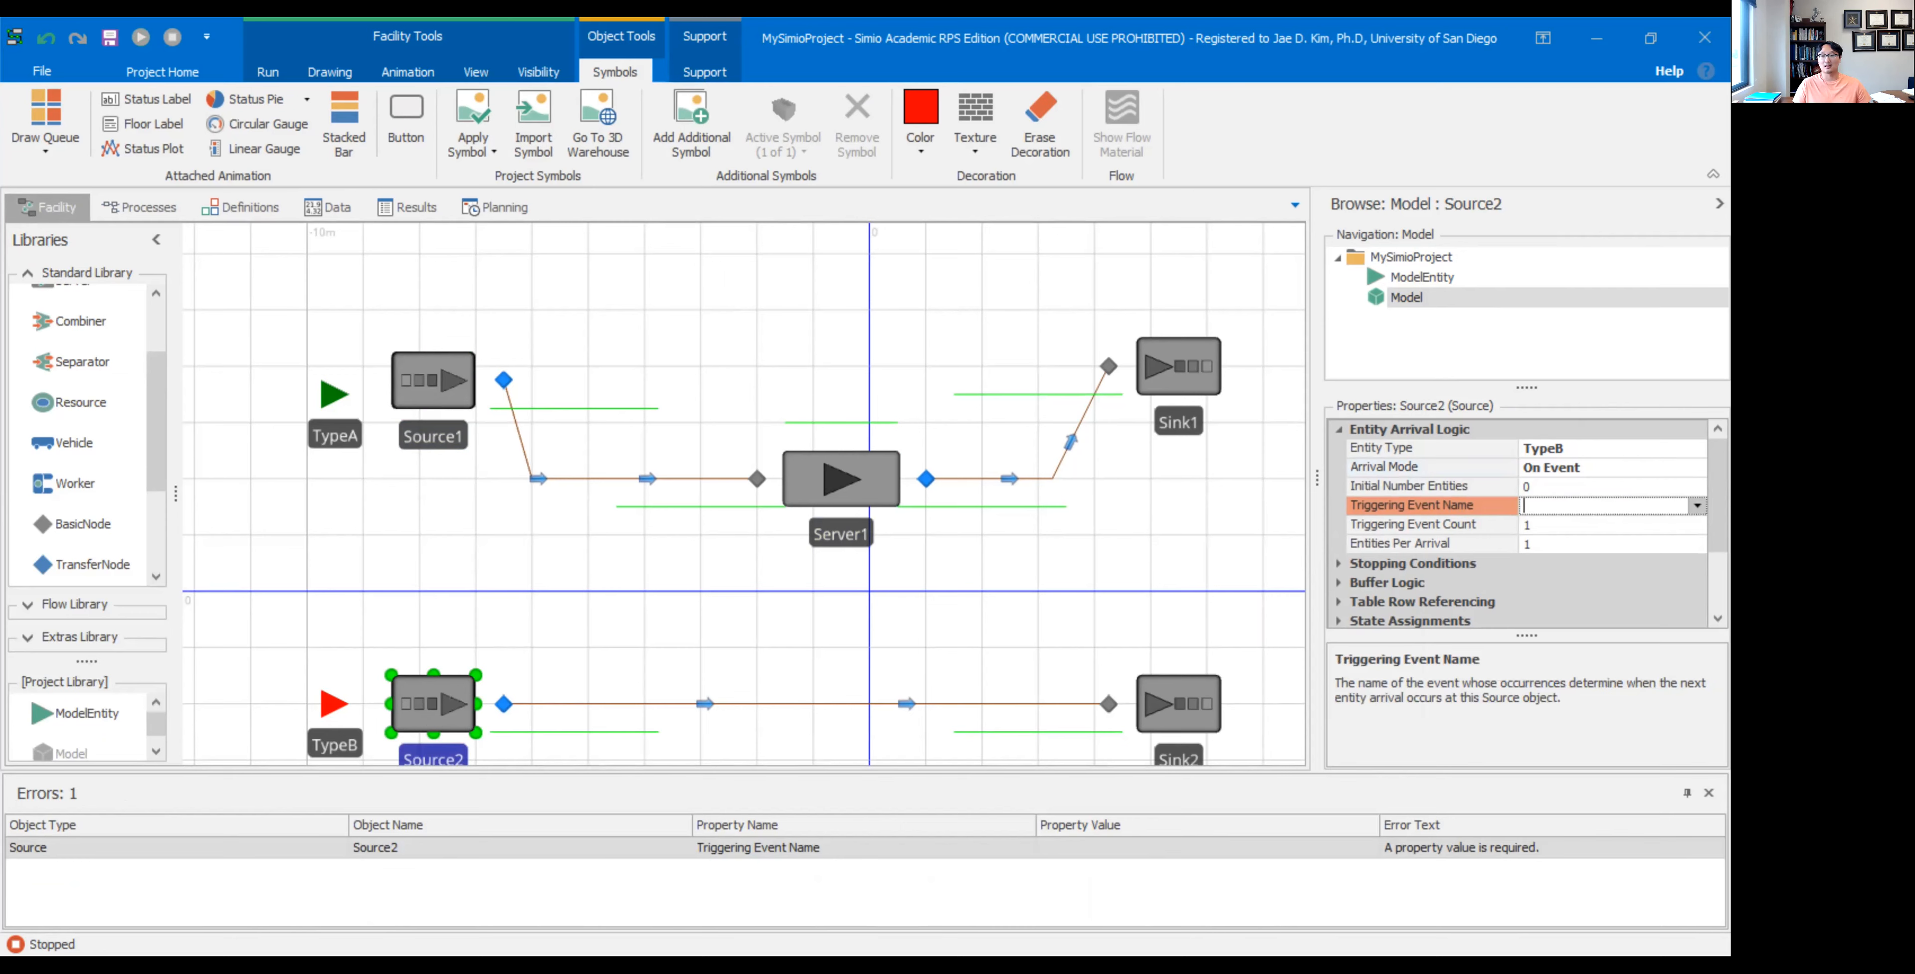
click(1696, 506)
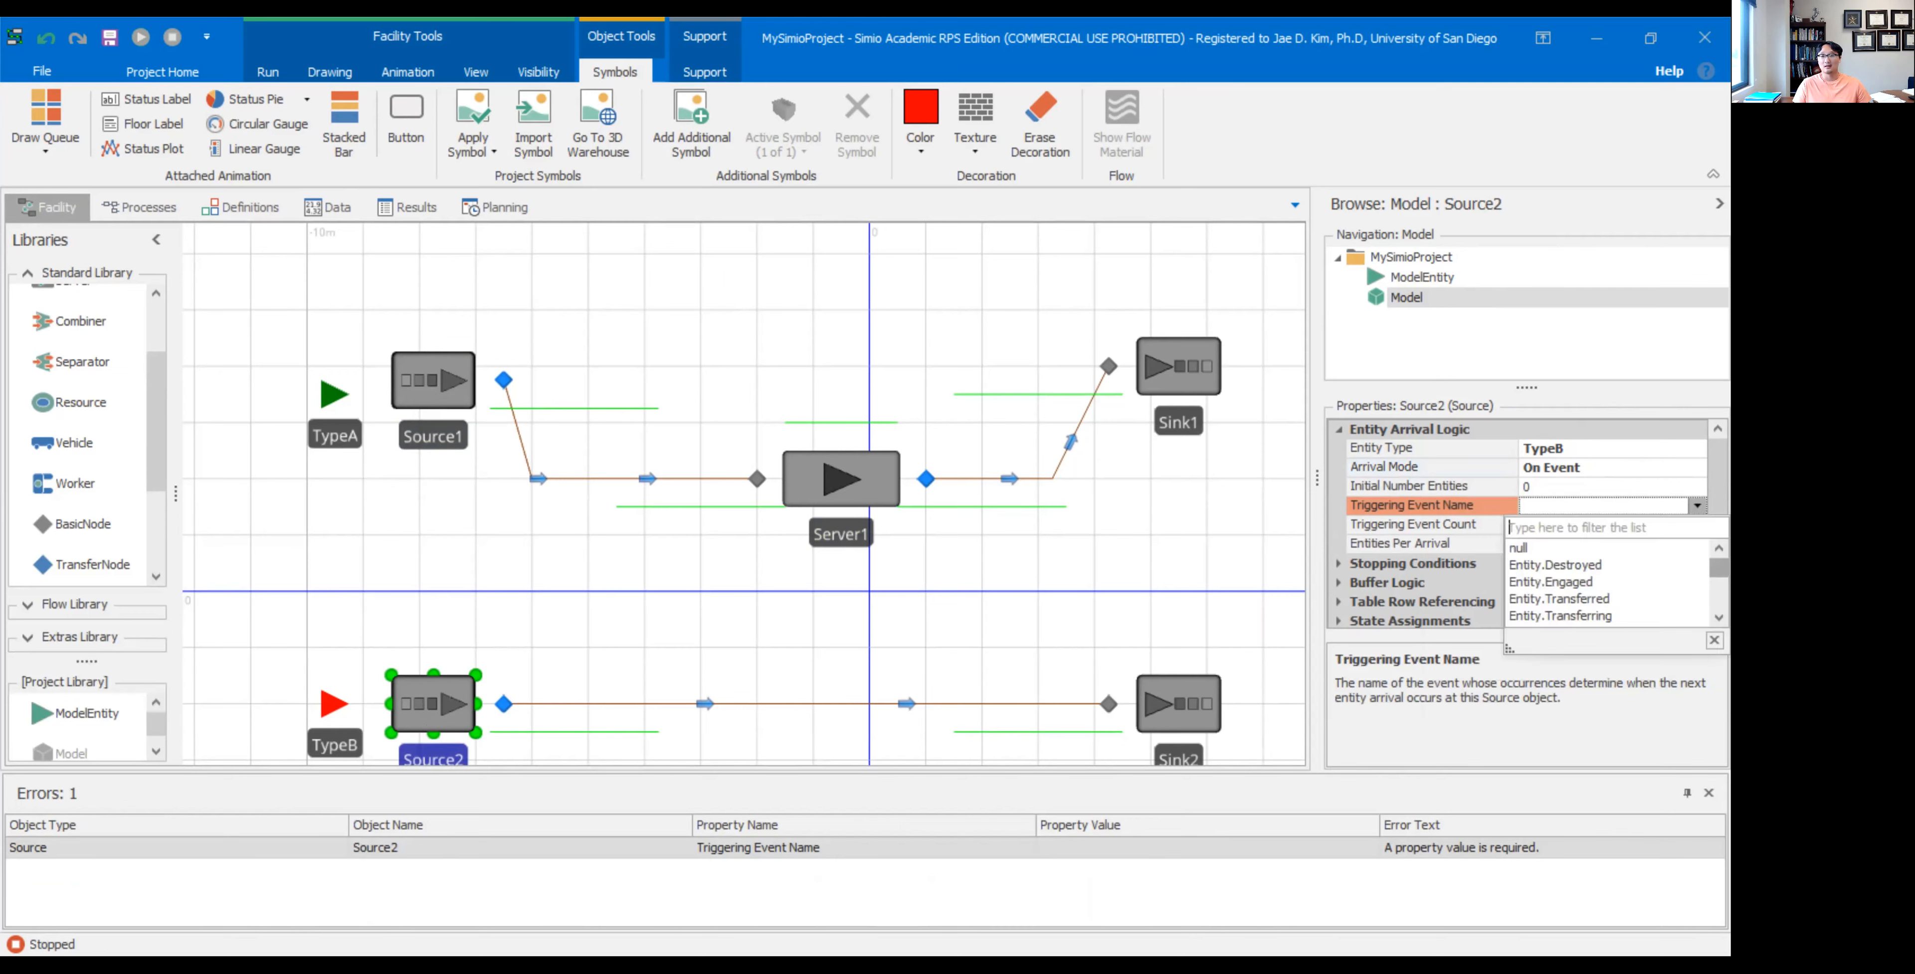
mouse_move(1718, 567)
mouse_down()
mouse_move(1718, 600)
mouse_move(1719, 567)
mouse_up()
click(1557, 513)
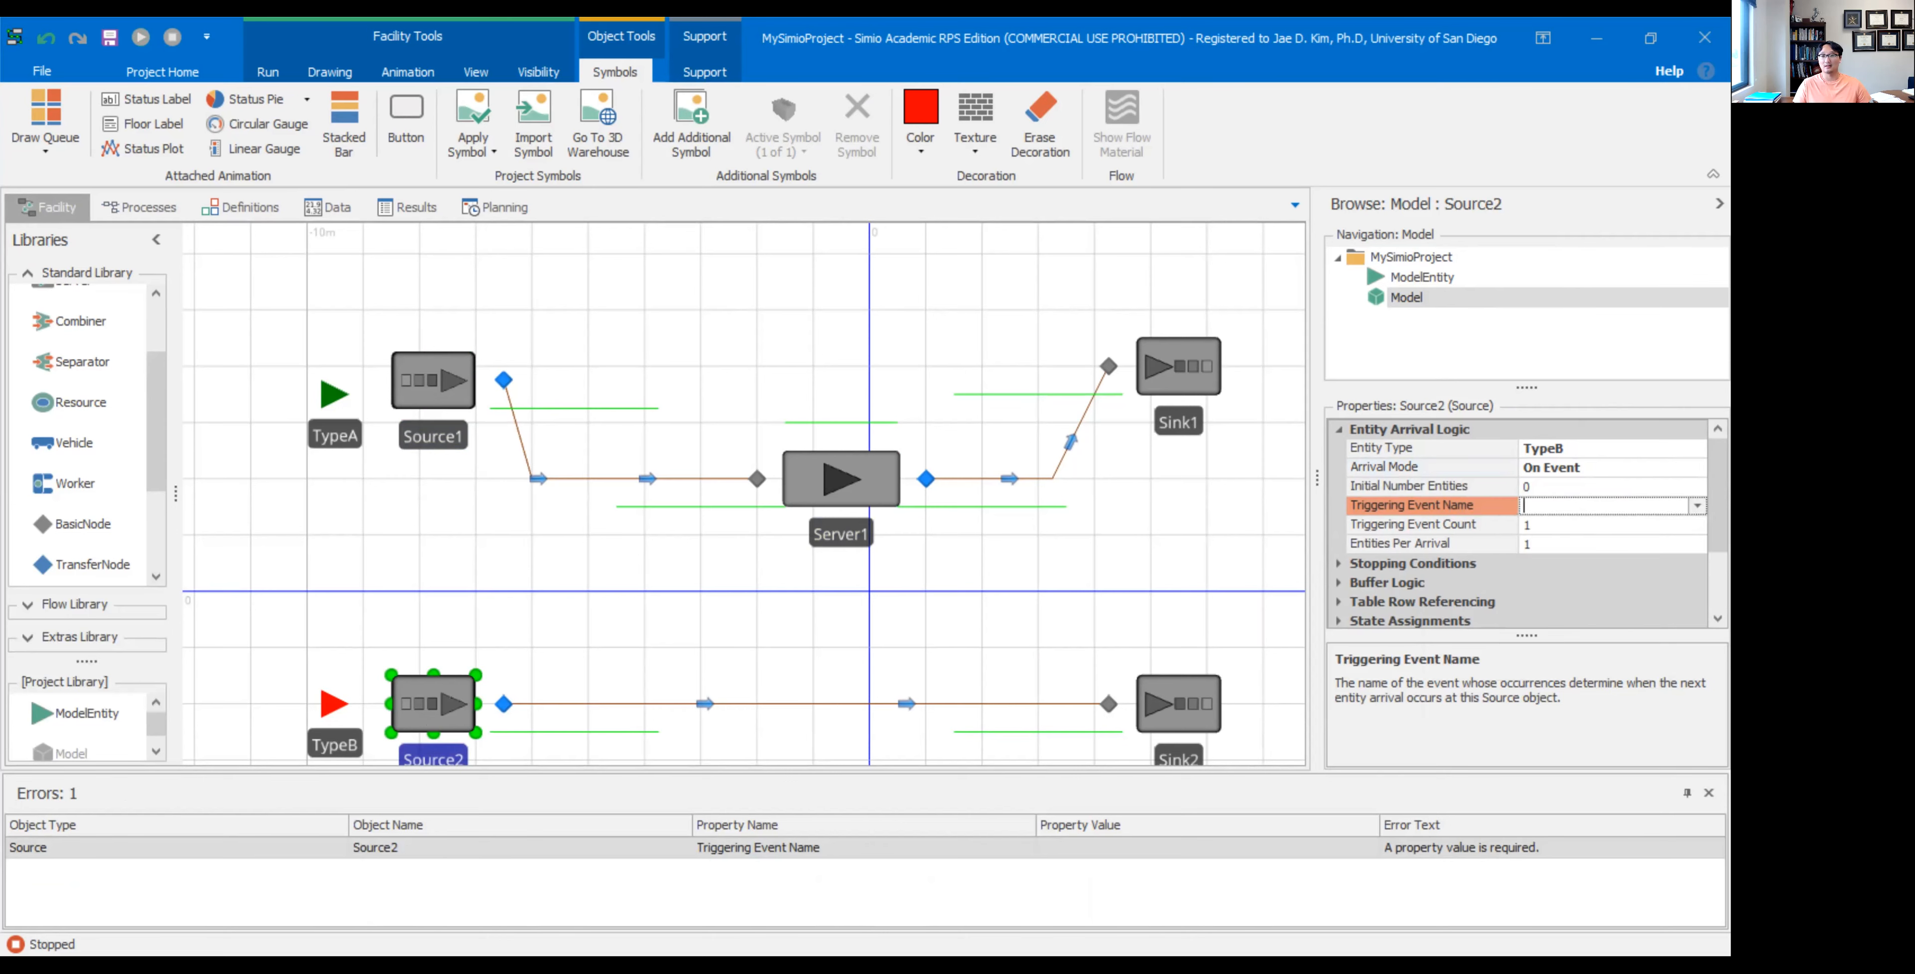
text(ev)
click(1697, 505)
text(eve)
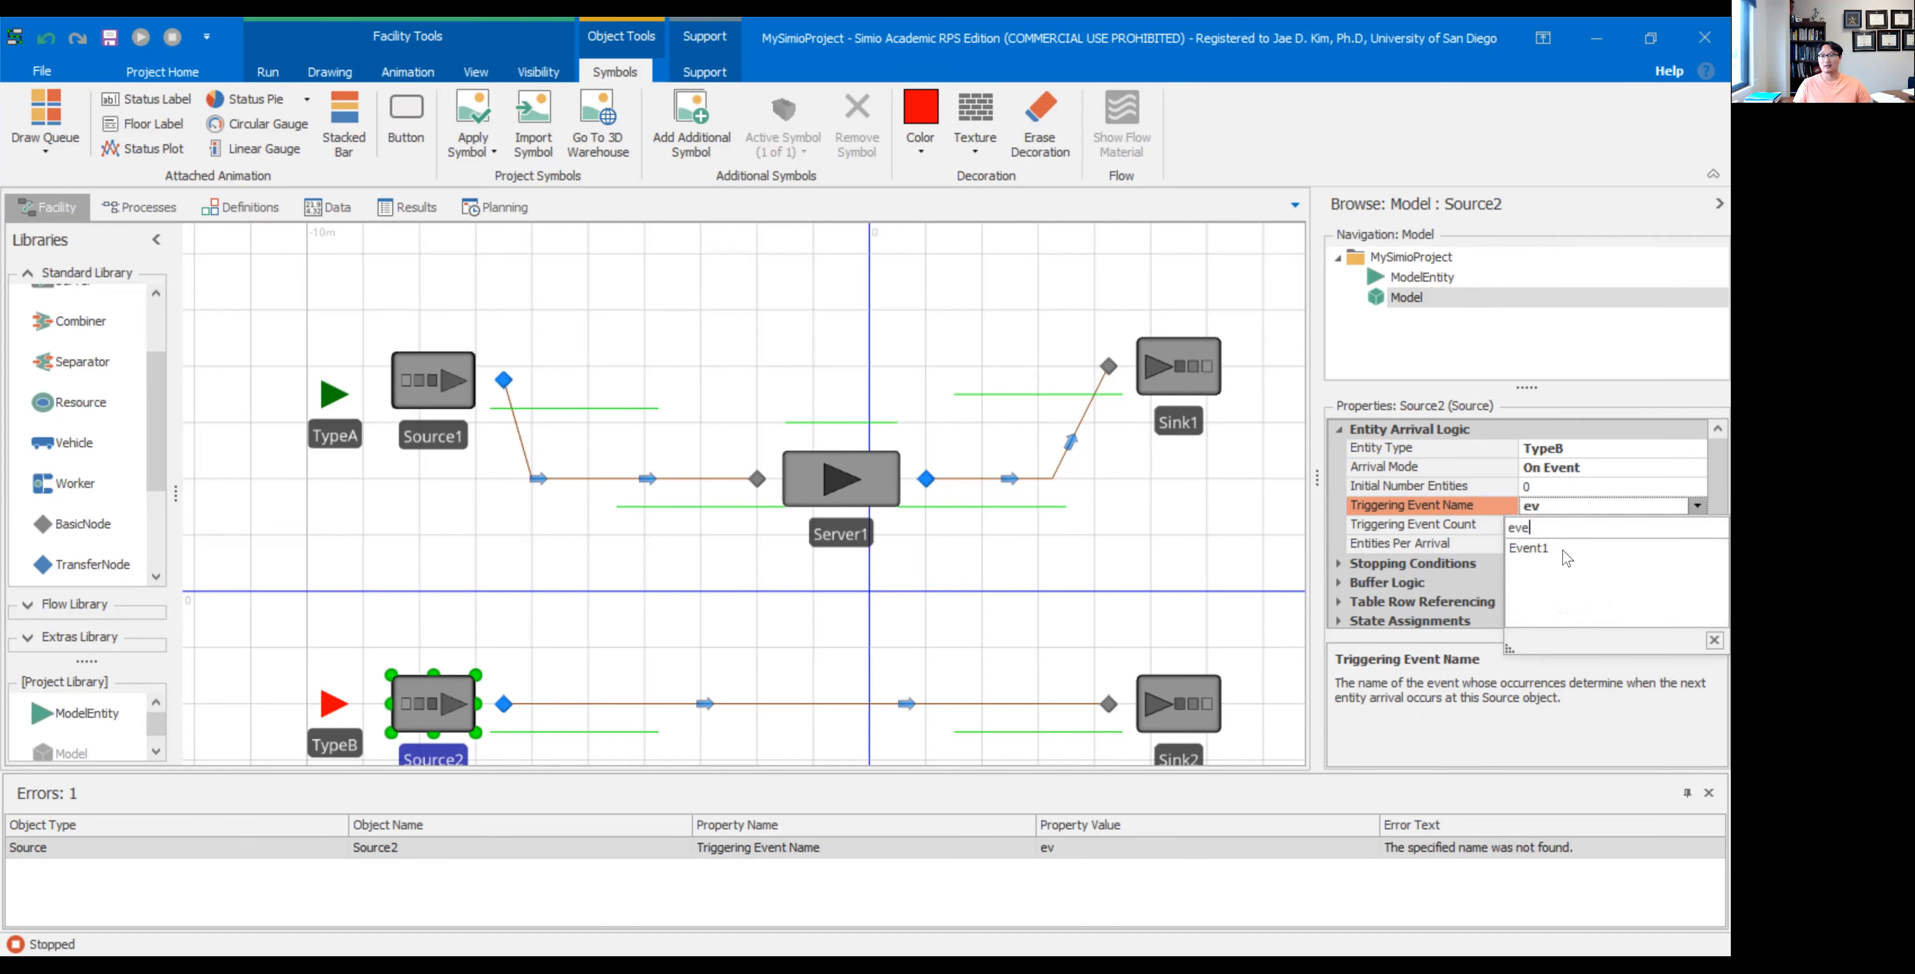
click(1563, 553)
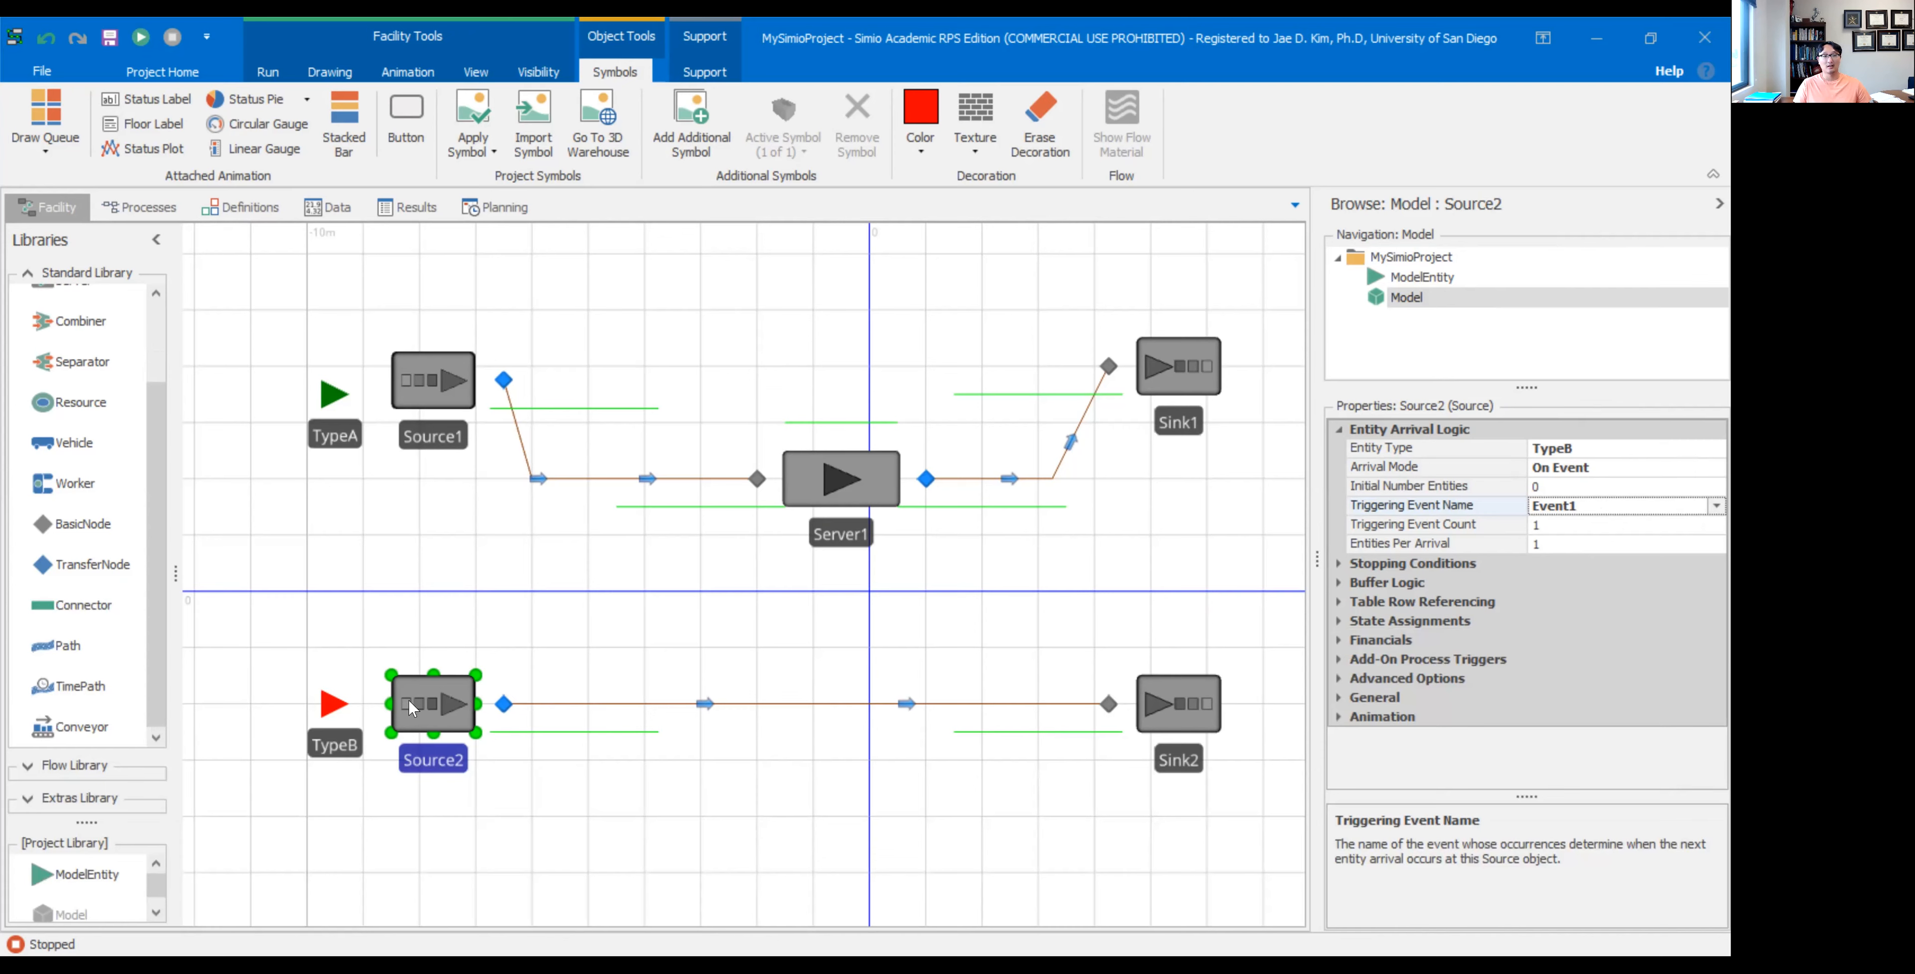
- Review the settings of TypeB, Source1 with its output node, and Source2, plus the Decide and Fire steps in Server1's add-on process
drag(335, 757, 338, 741)
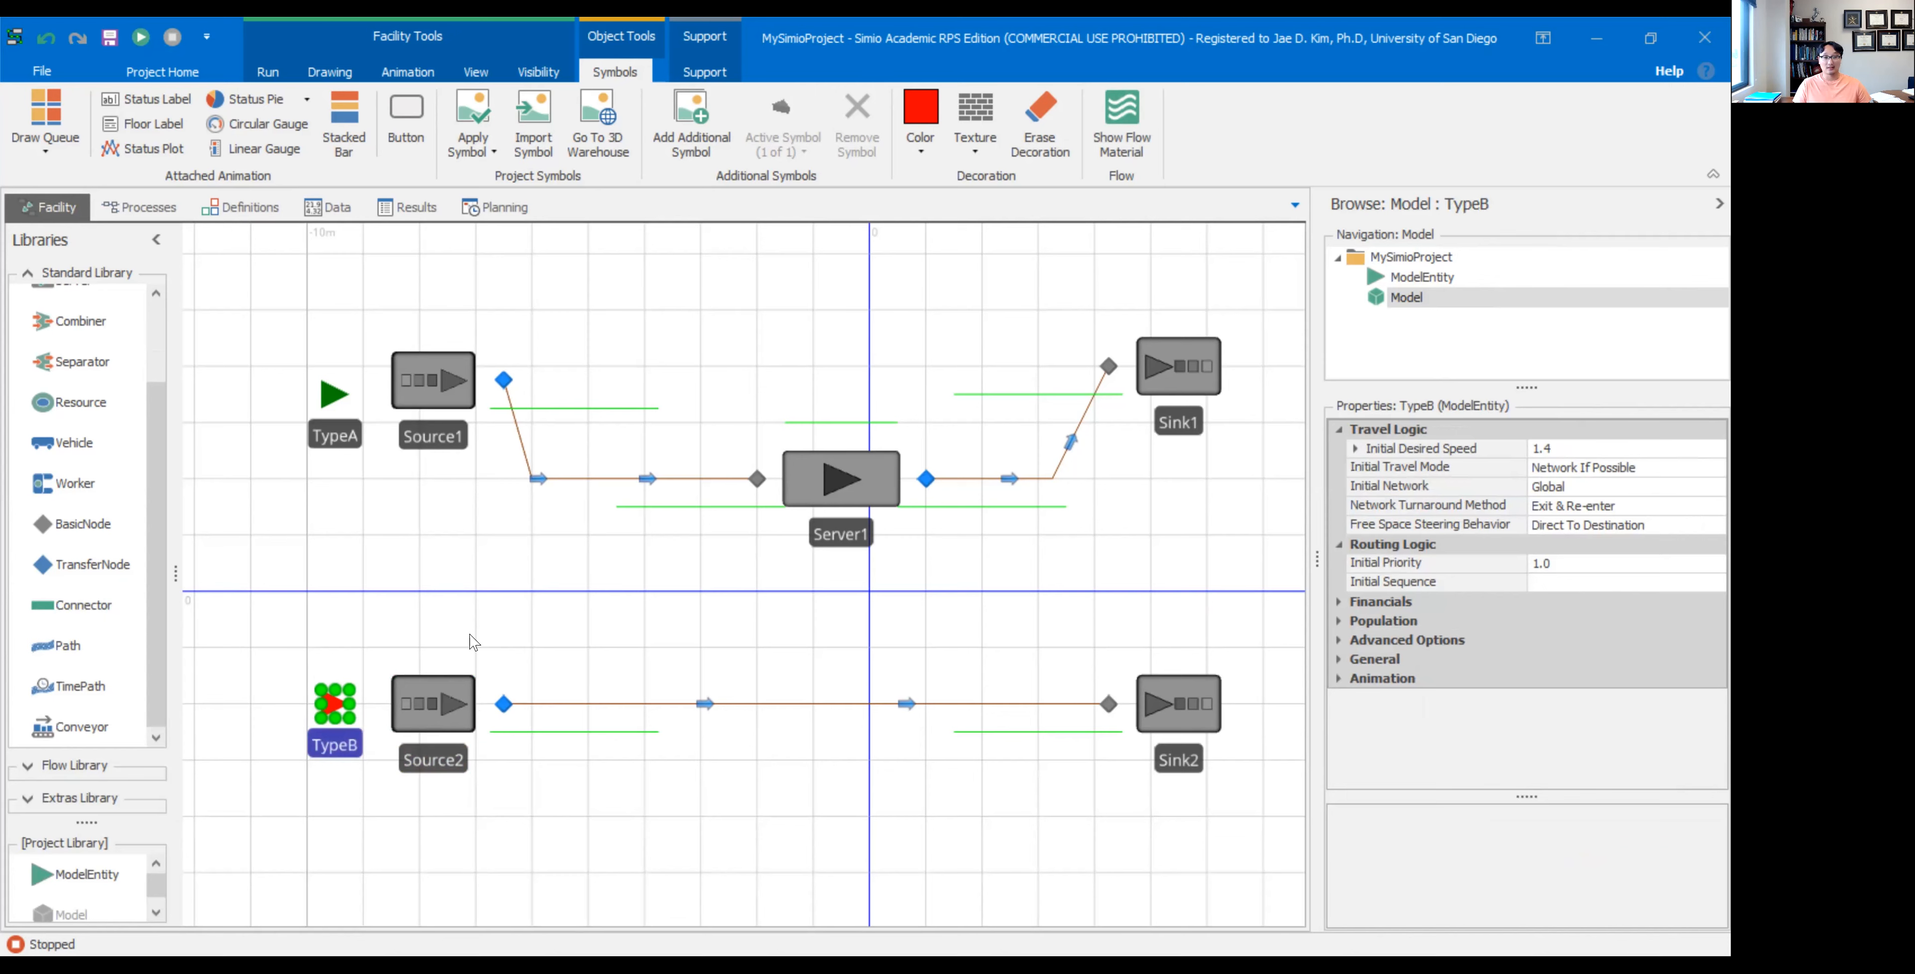
click(421, 710)
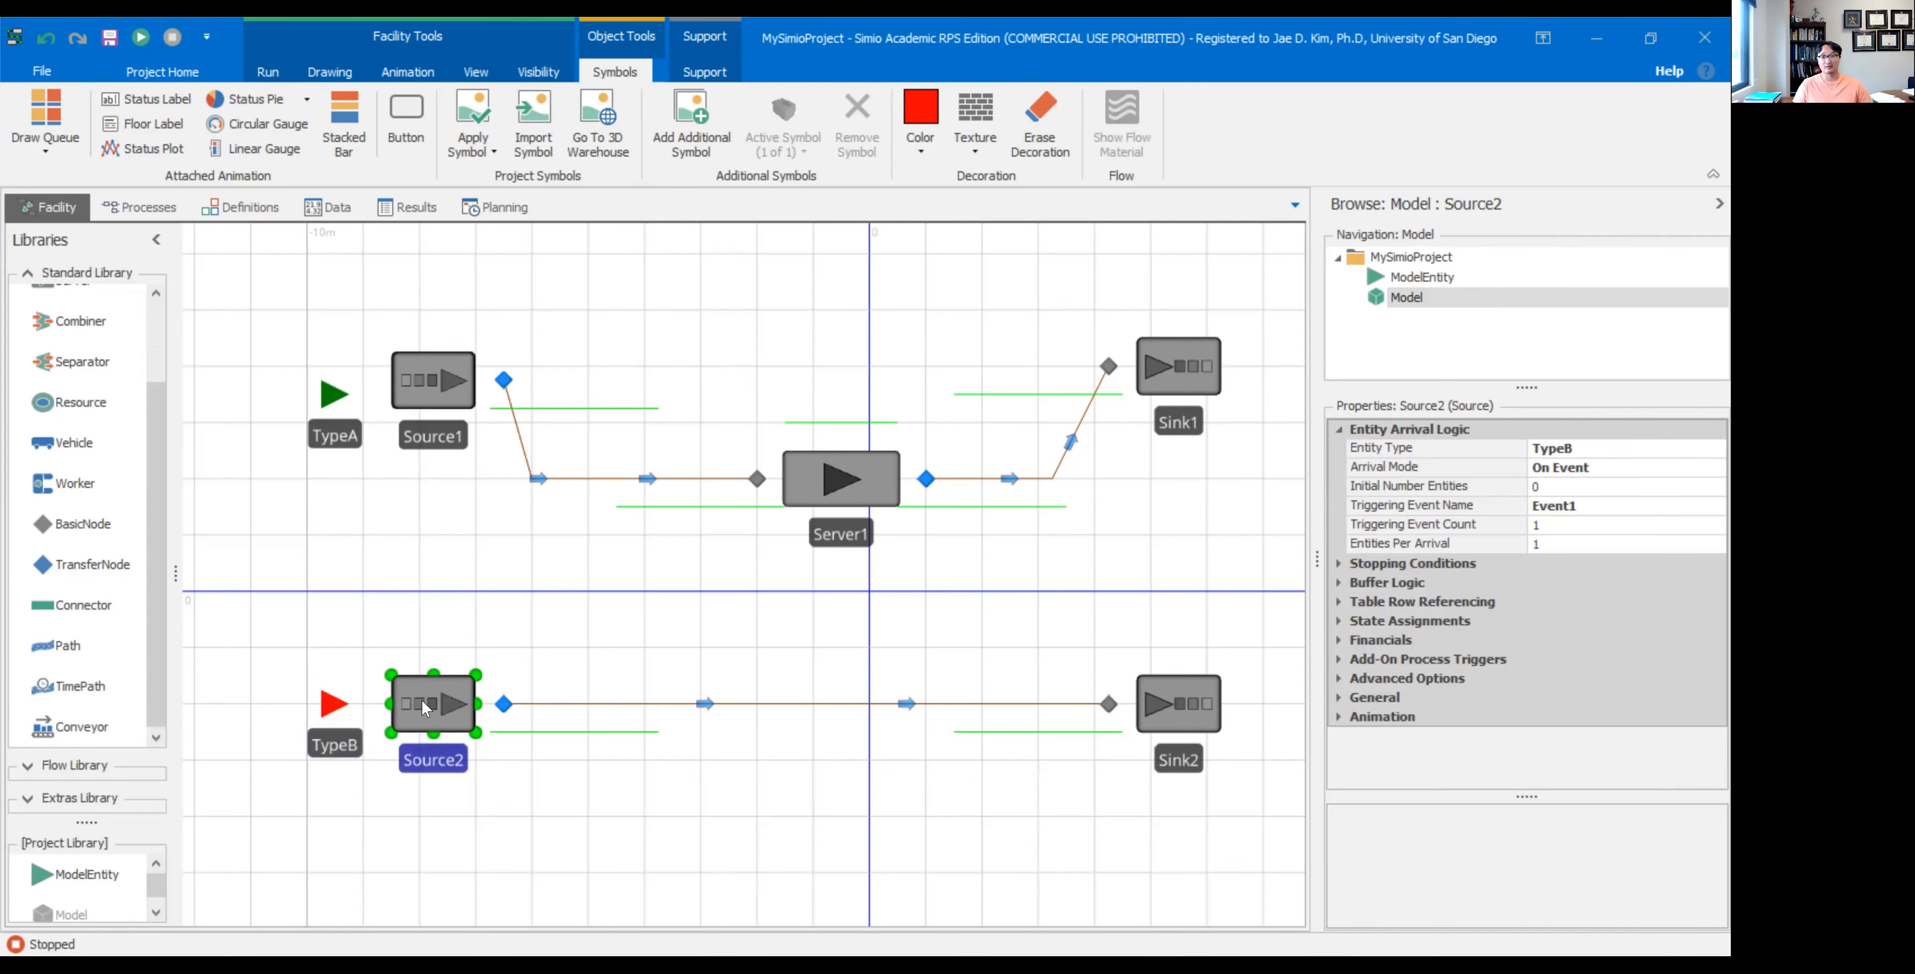
click(424, 389)
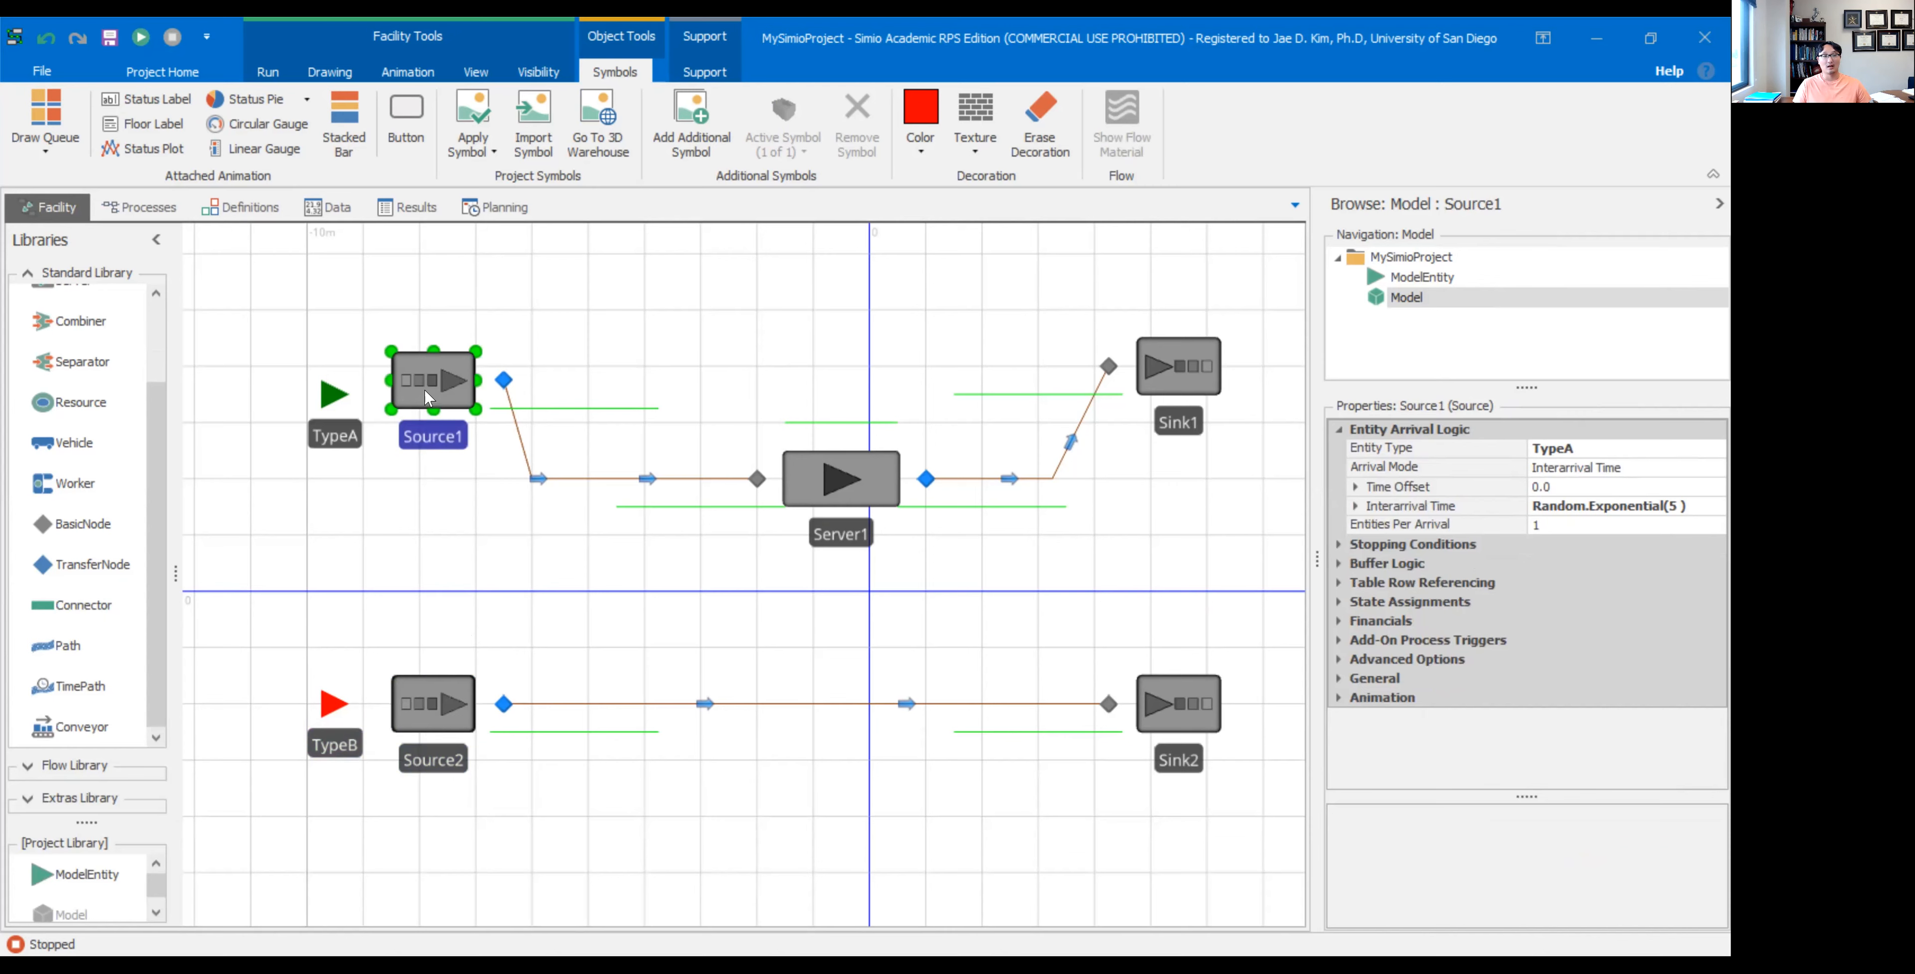
click(504, 381)
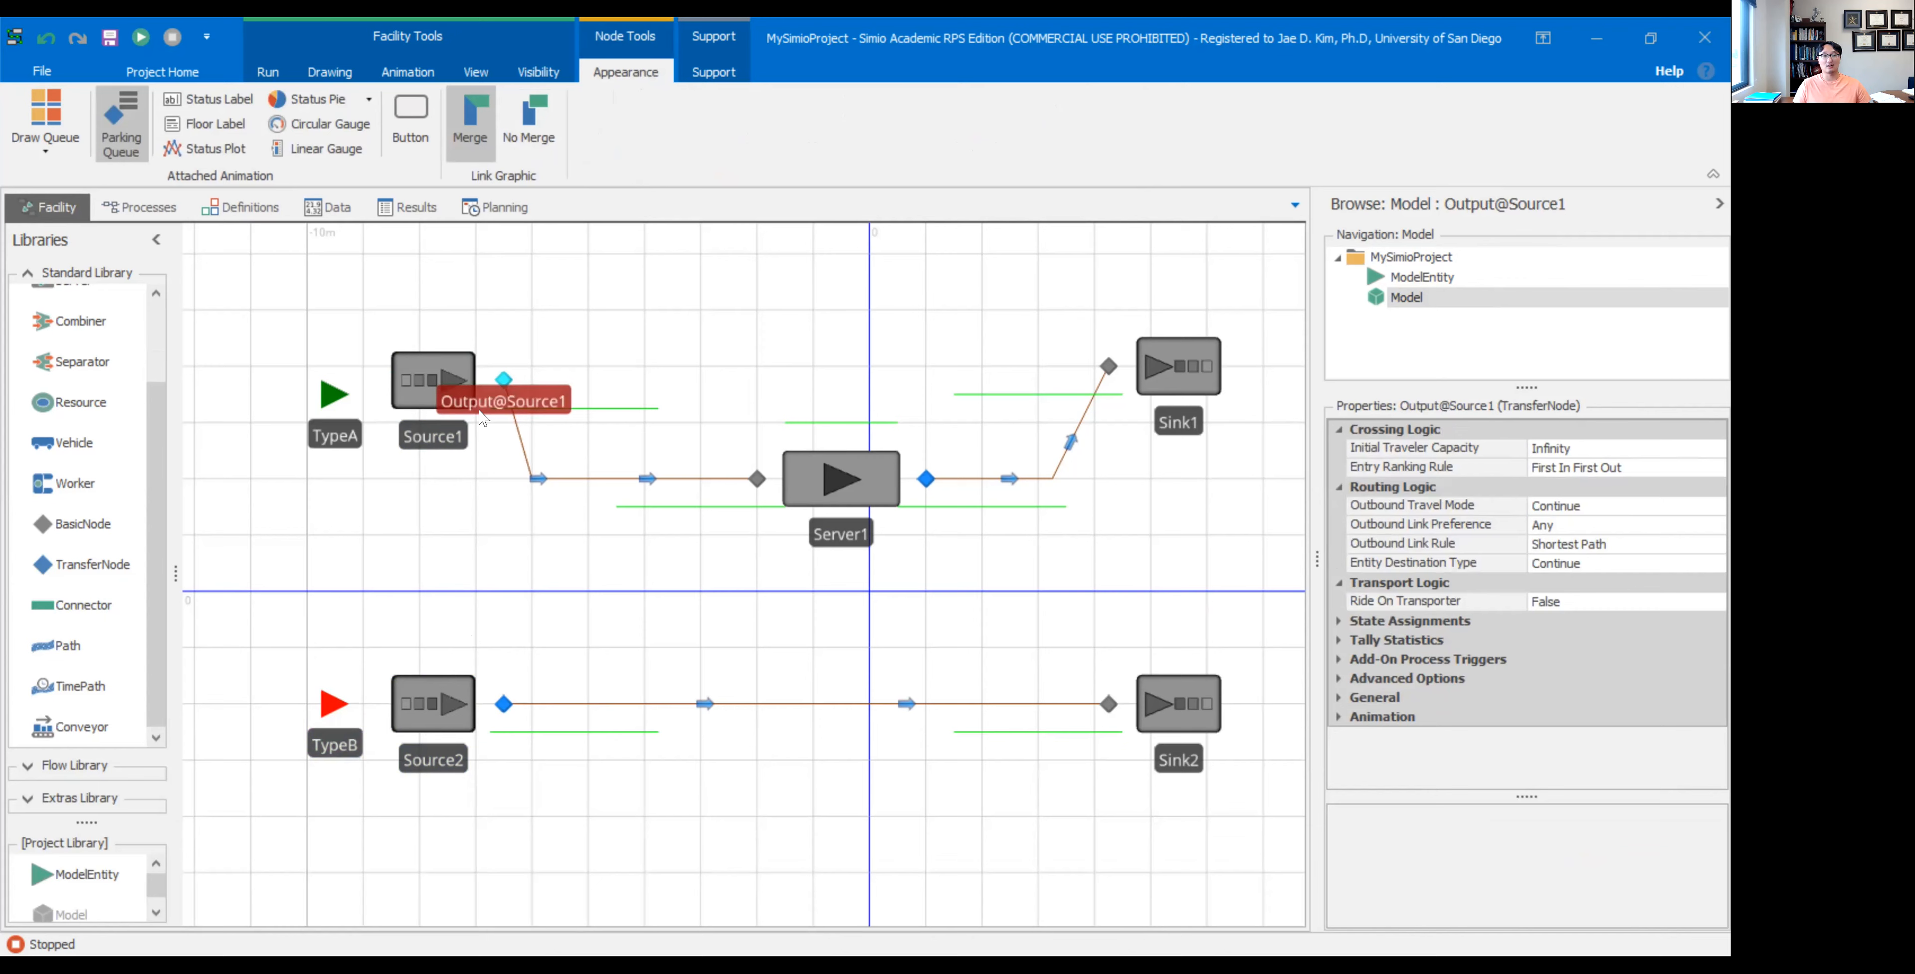
click(446, 710)
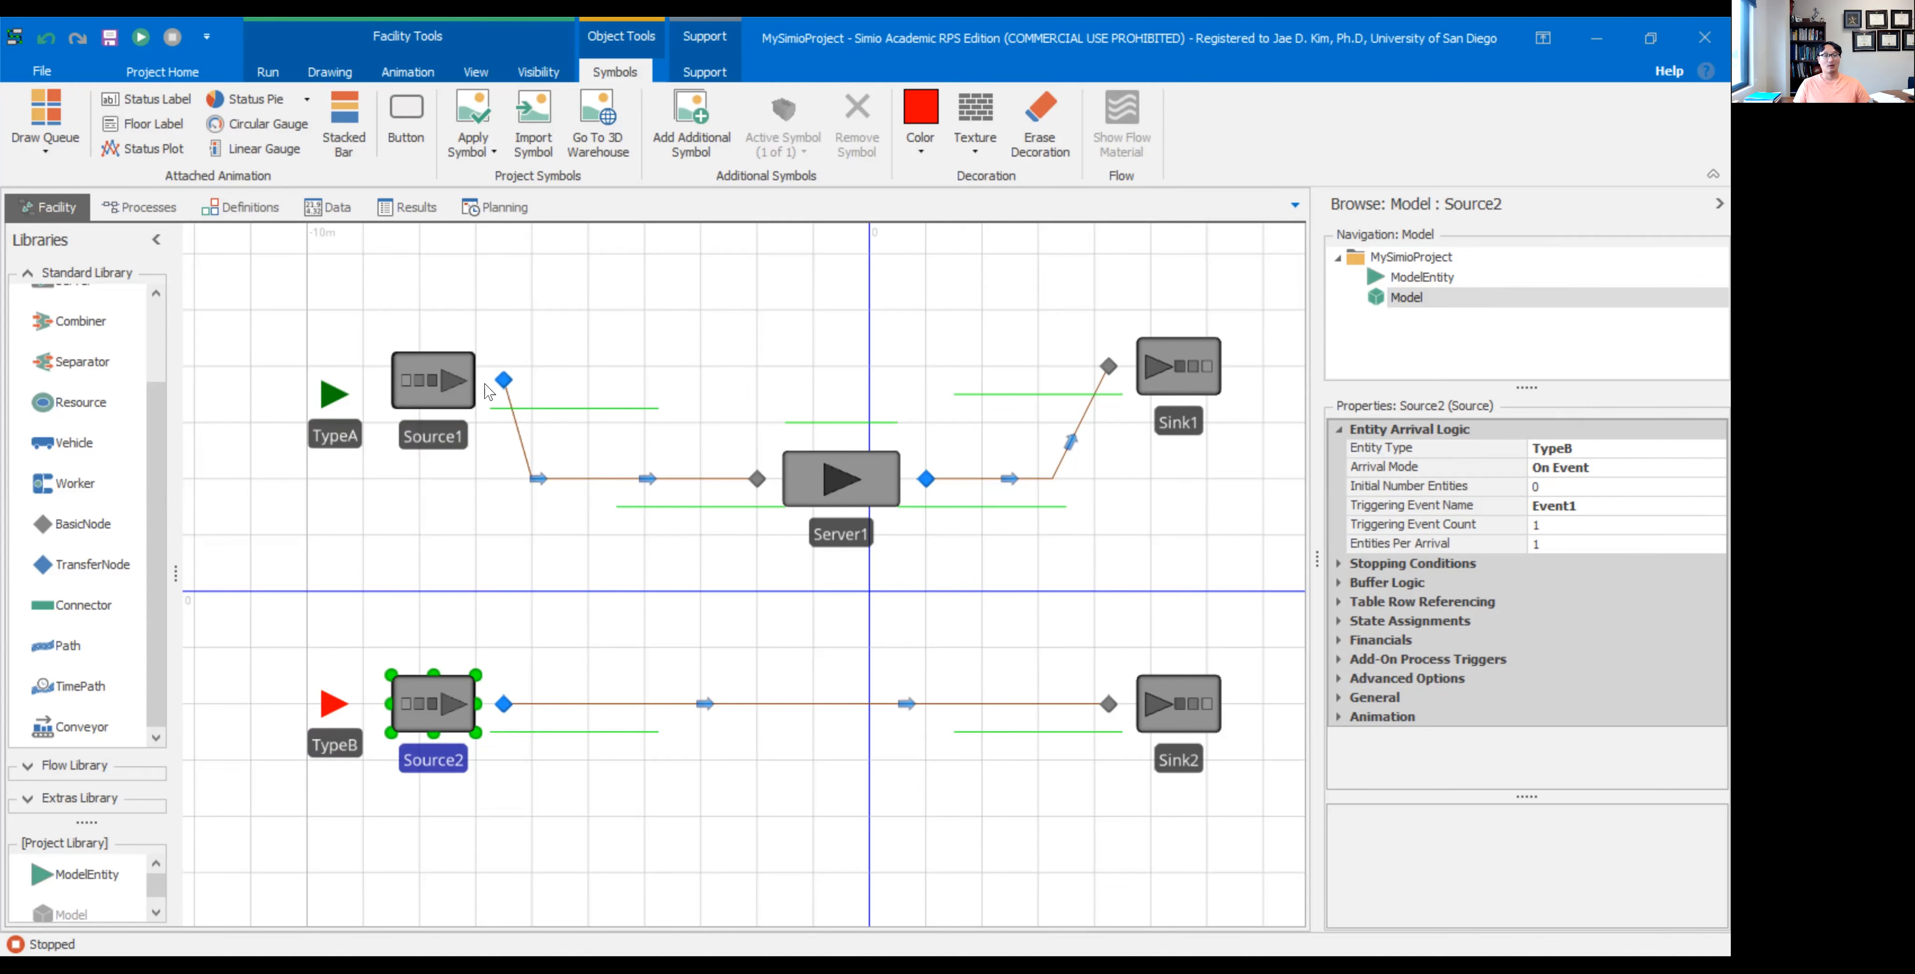
click(140, 207)
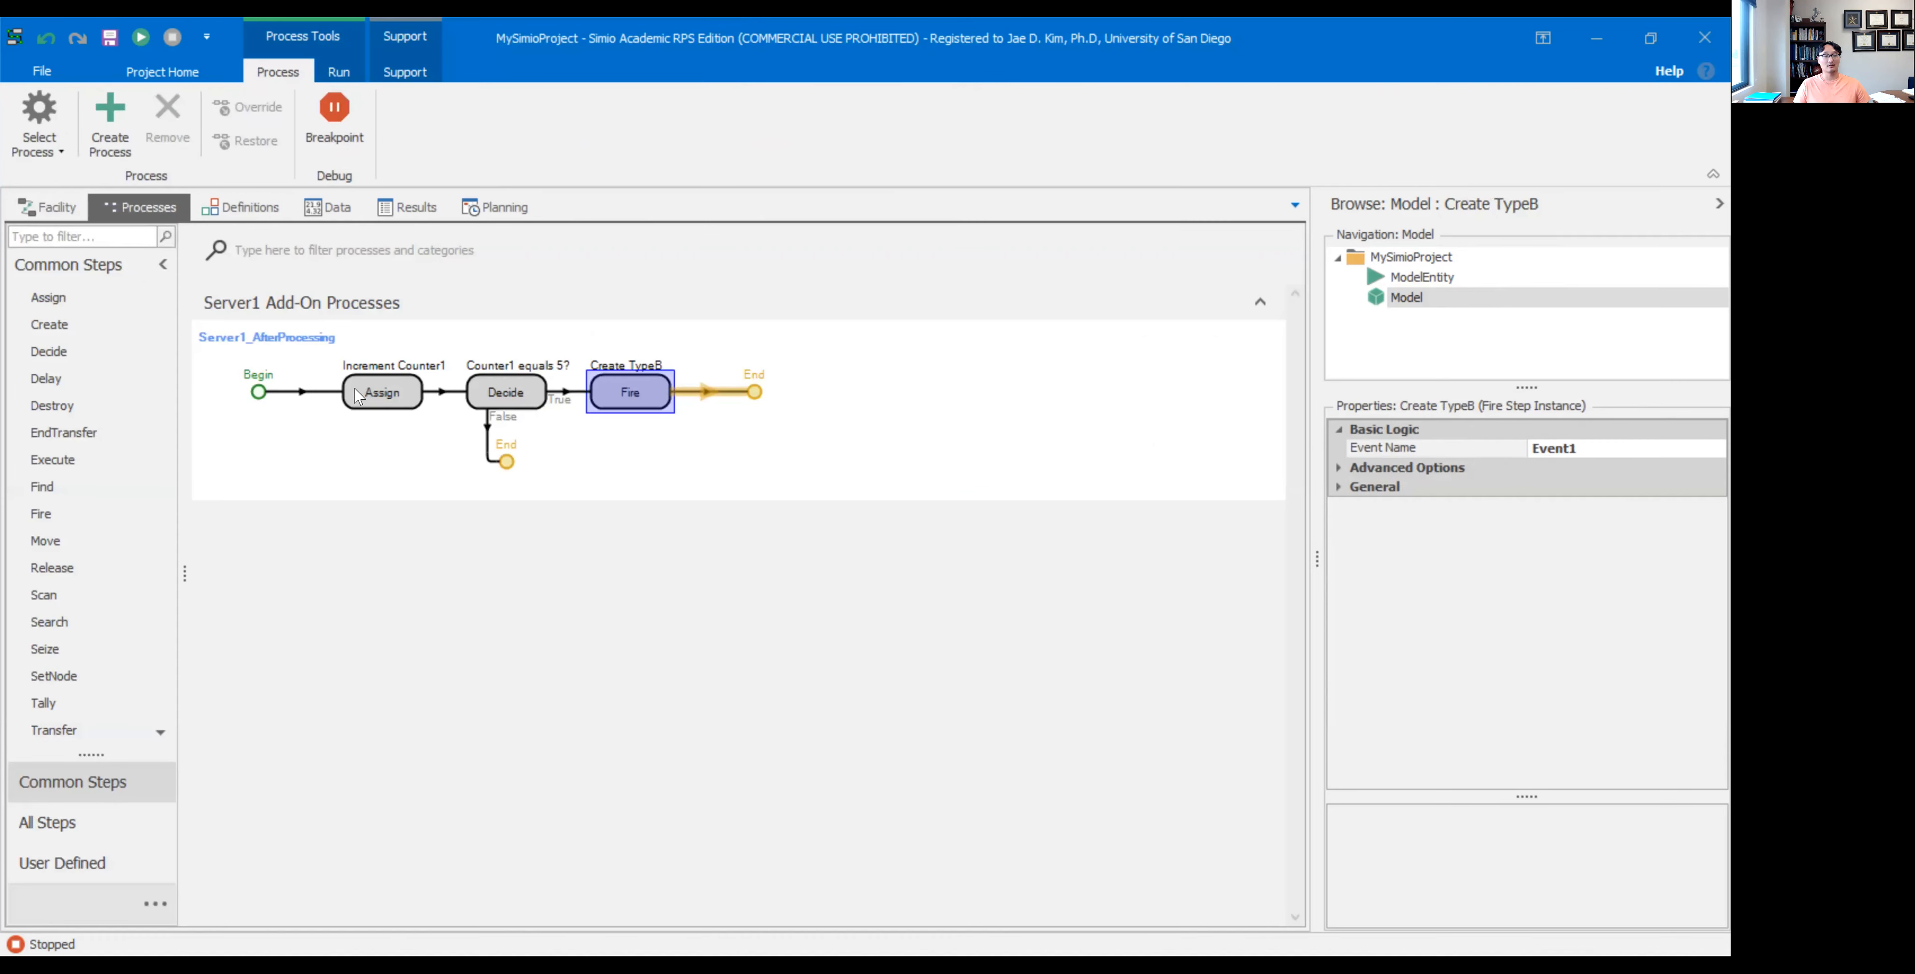
click(518, 396)
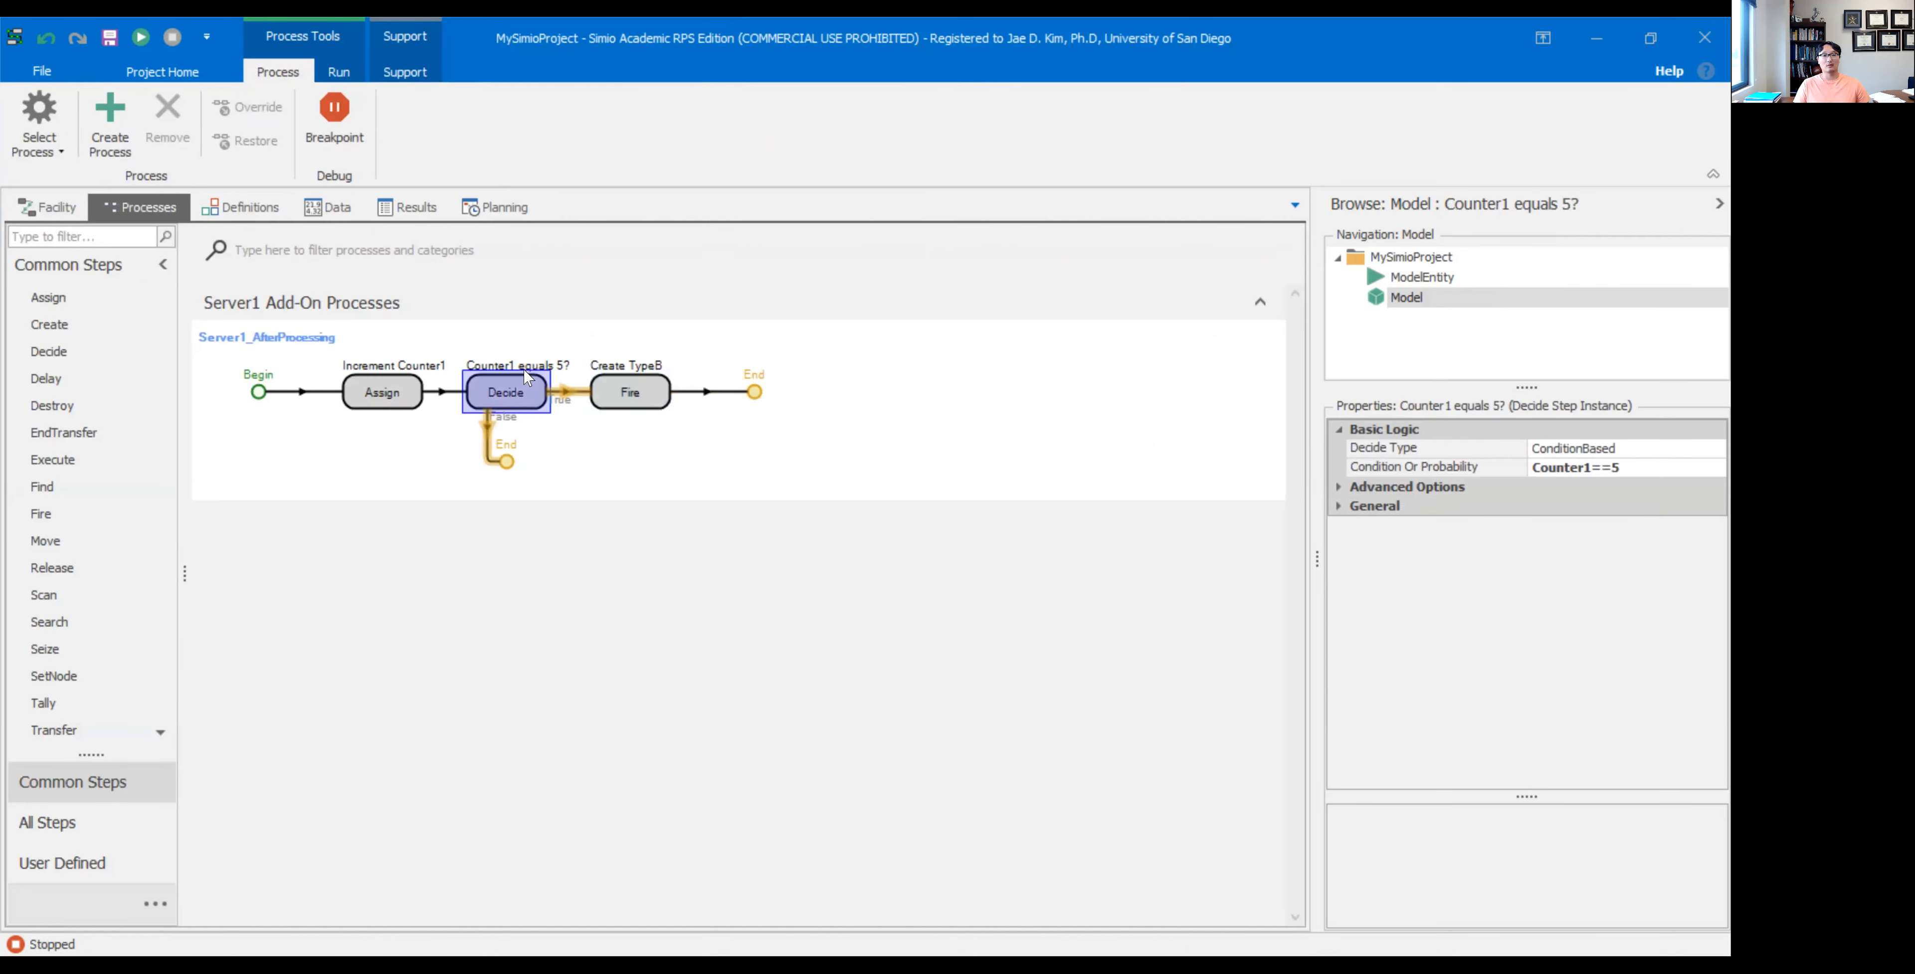
click(631, 397)
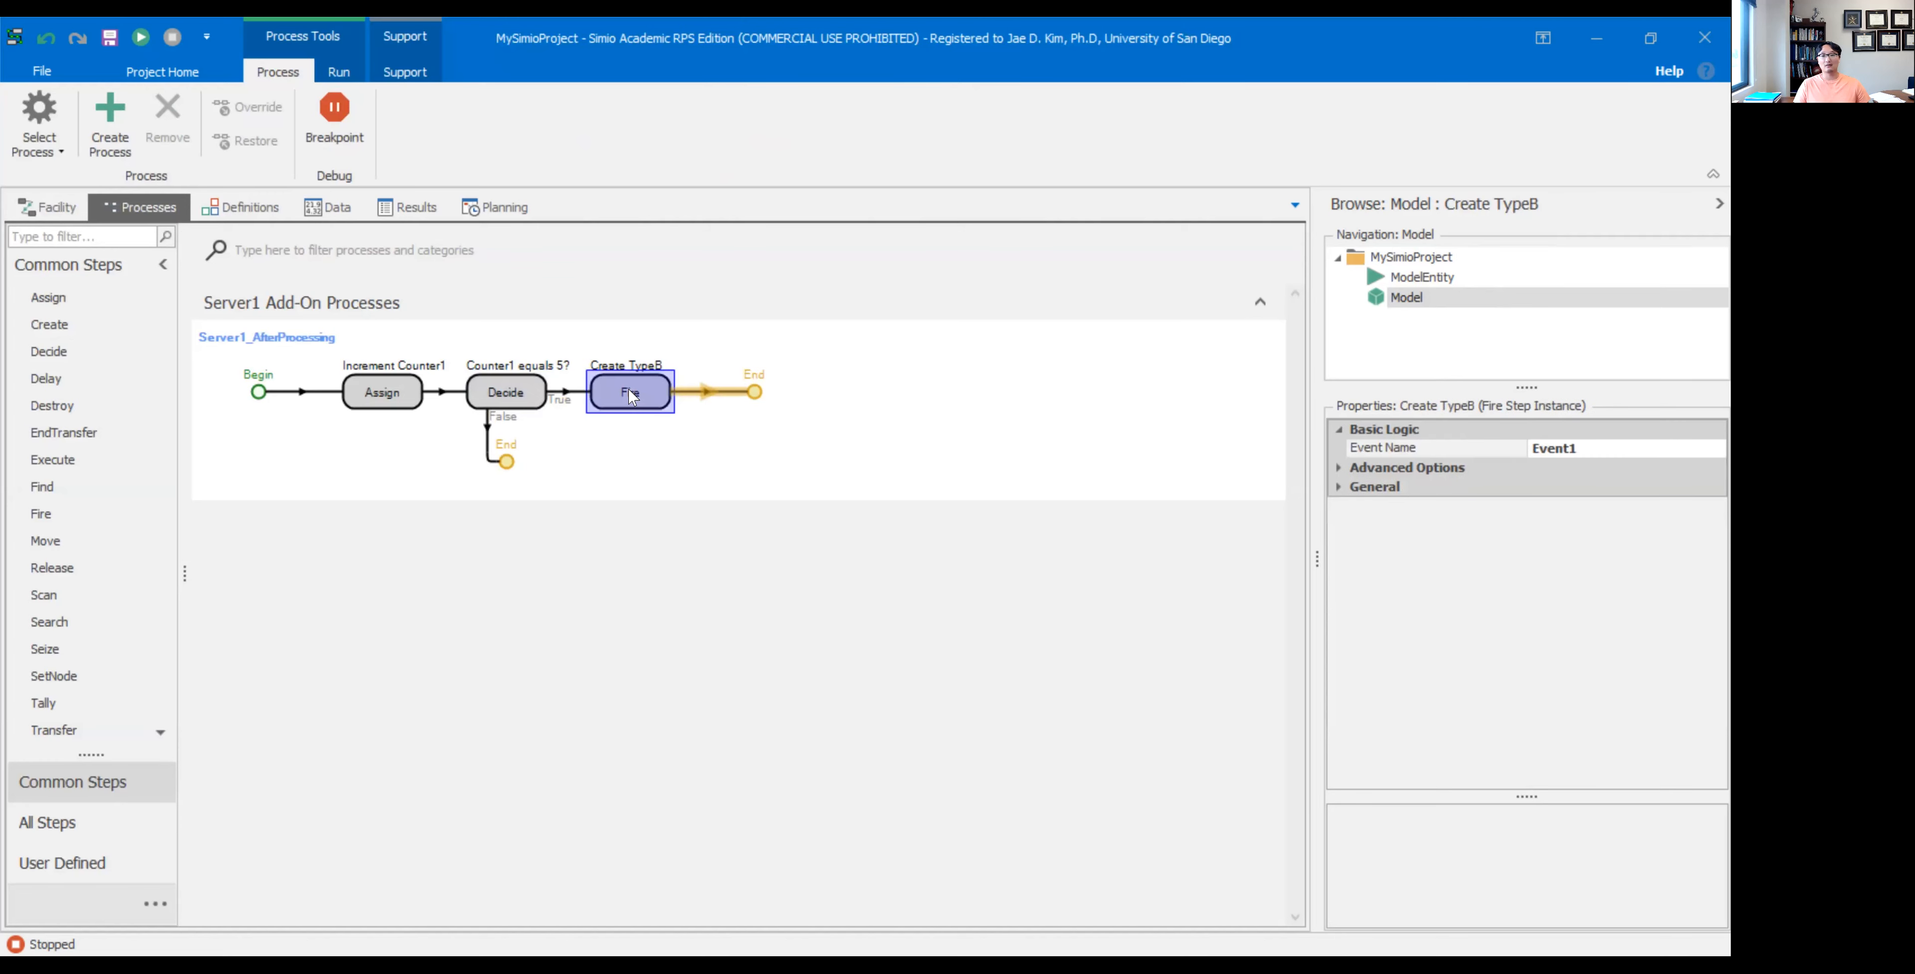
- Add a Before Exiting state assignment to Source2 in the facility model with Counter2 as its State Variable Name
click(82, 207)
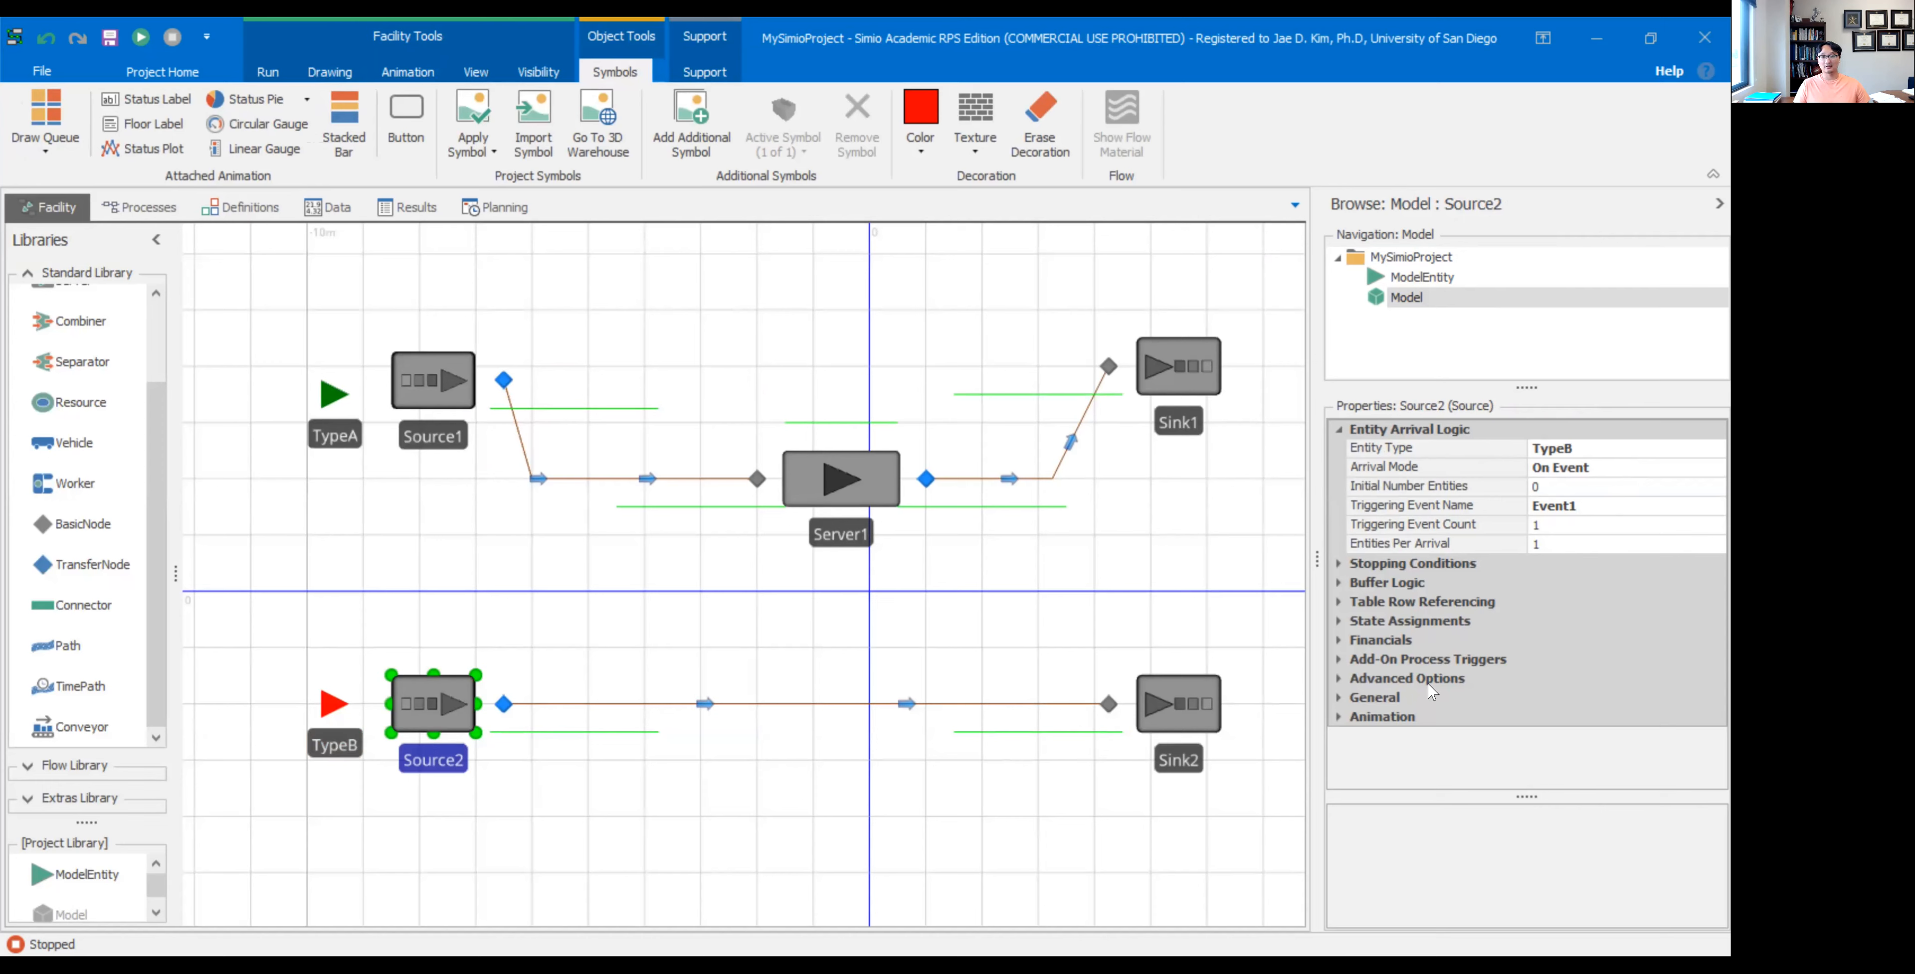
click(1388, 621)
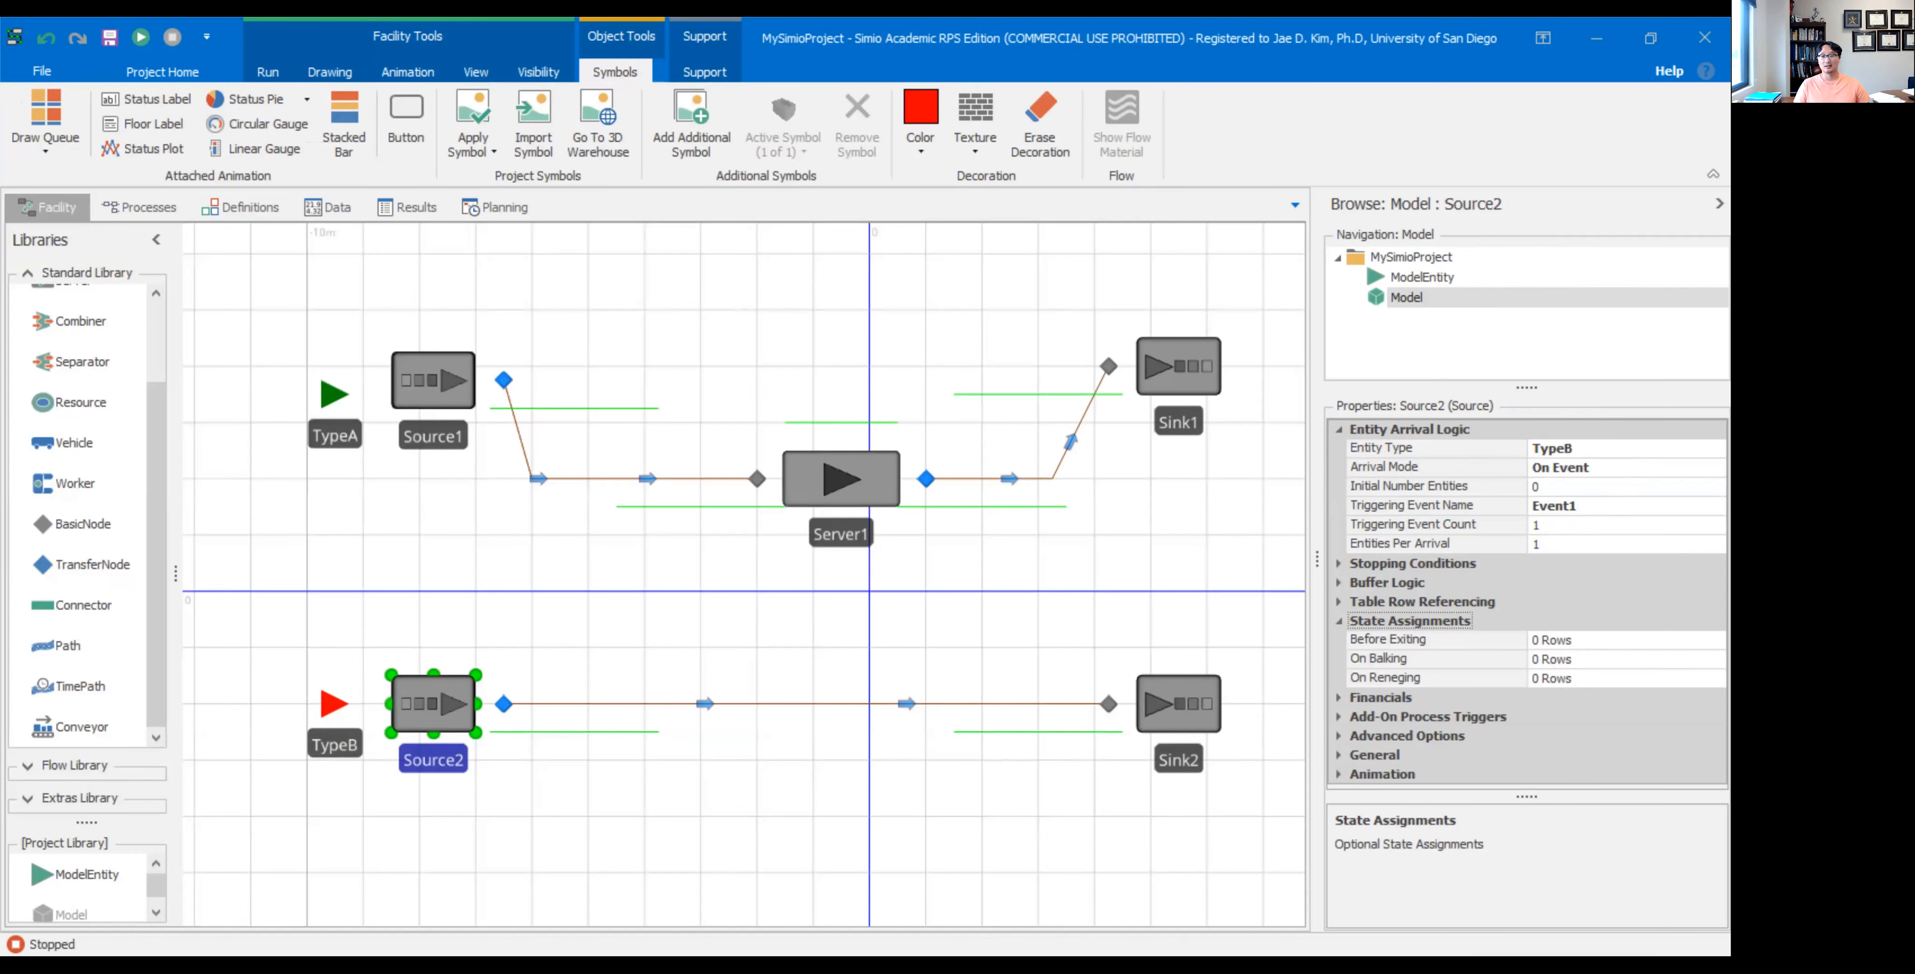
click(1715, 640)
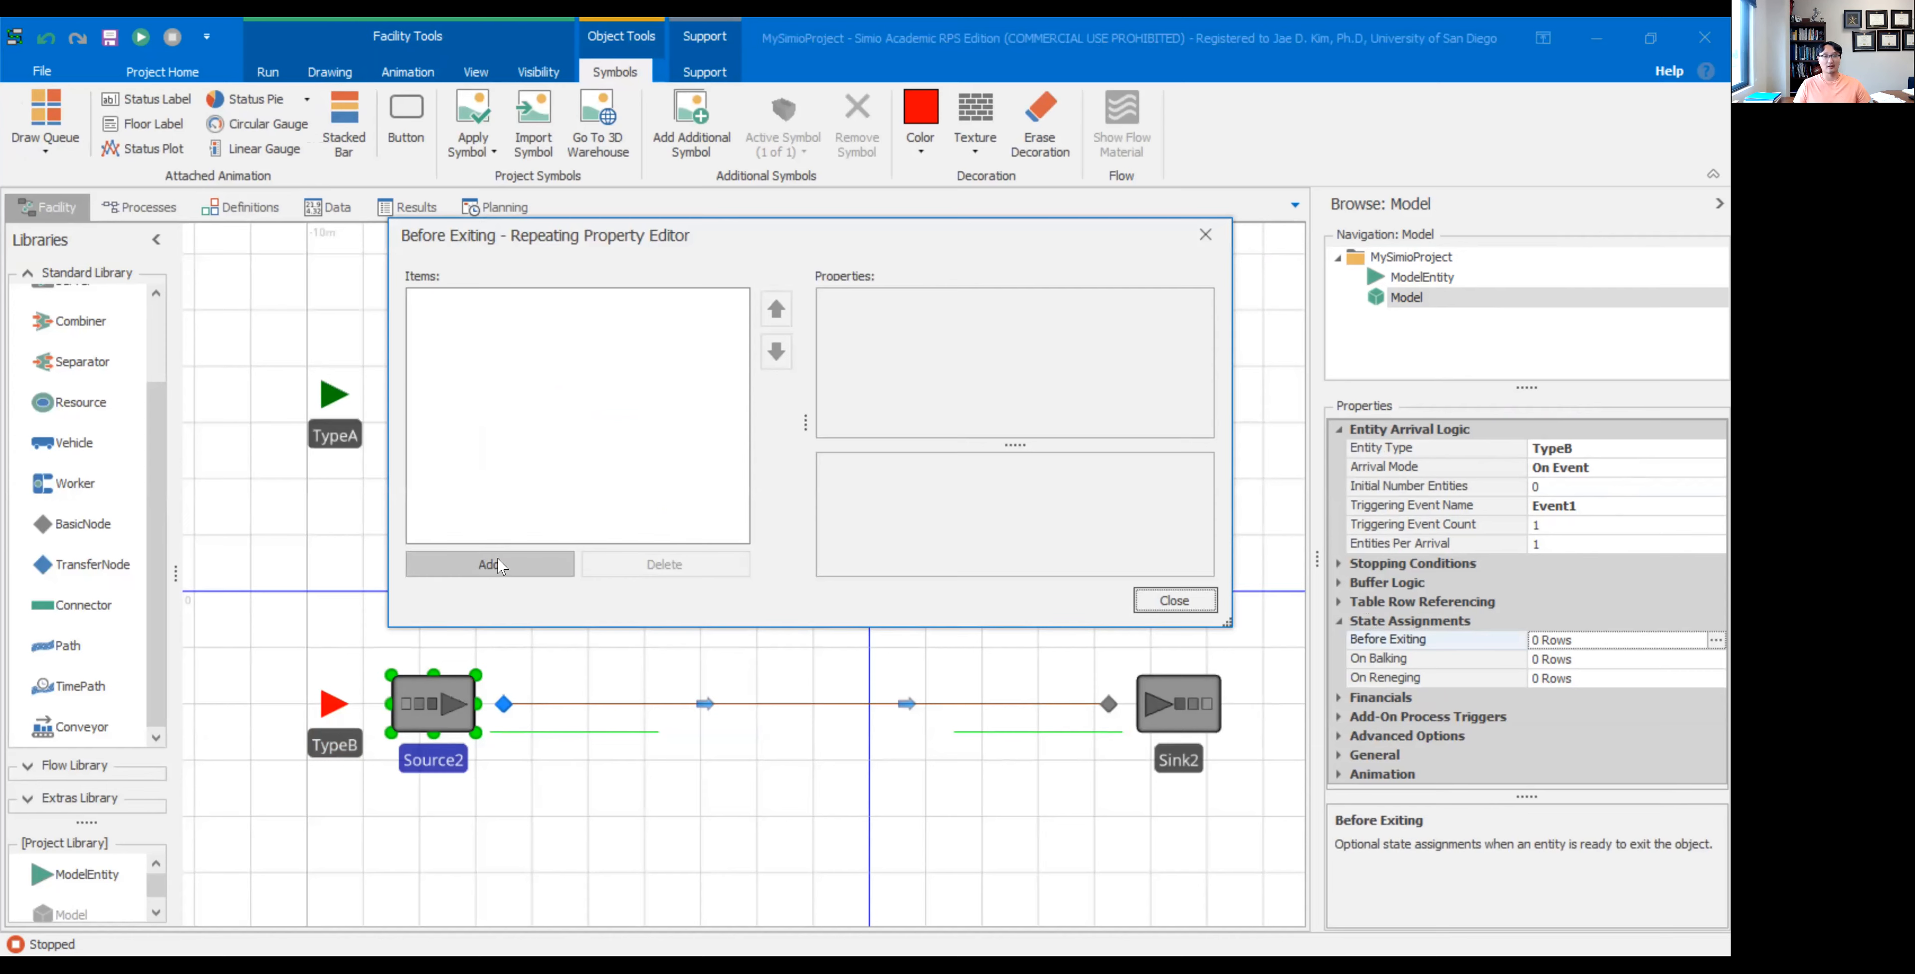
click(500, 567)
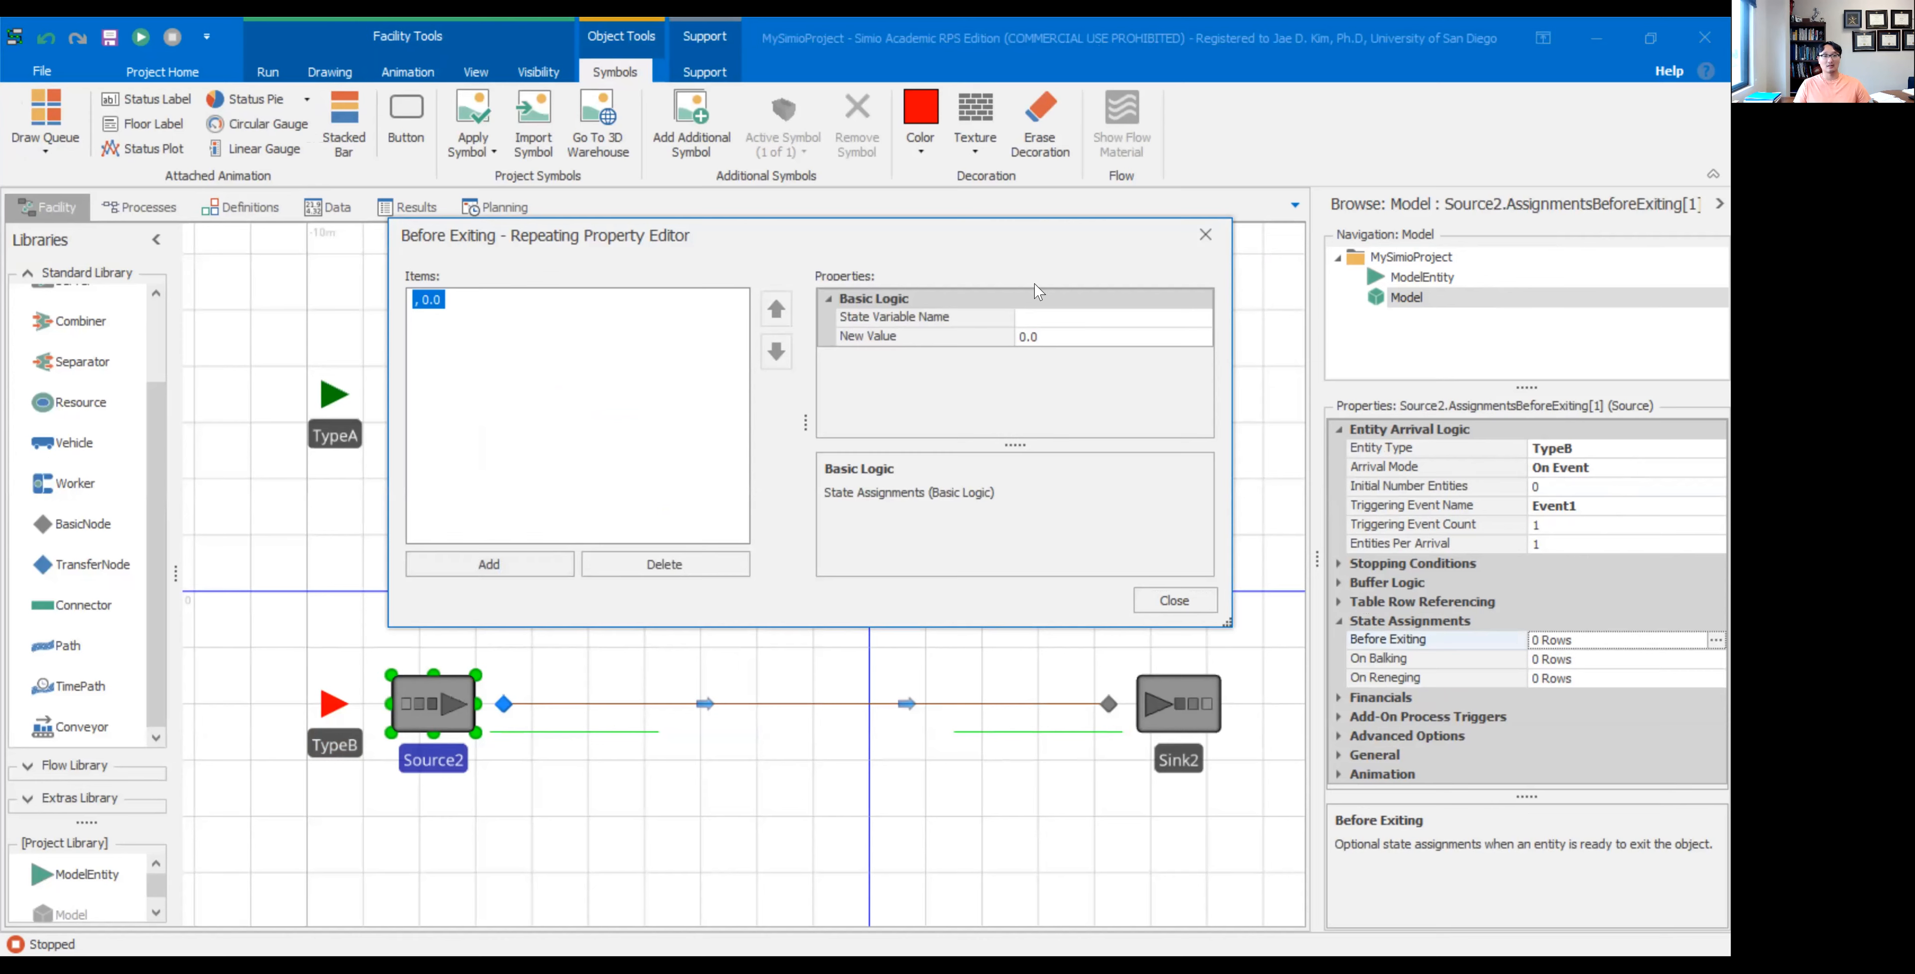
click(1197, 320)
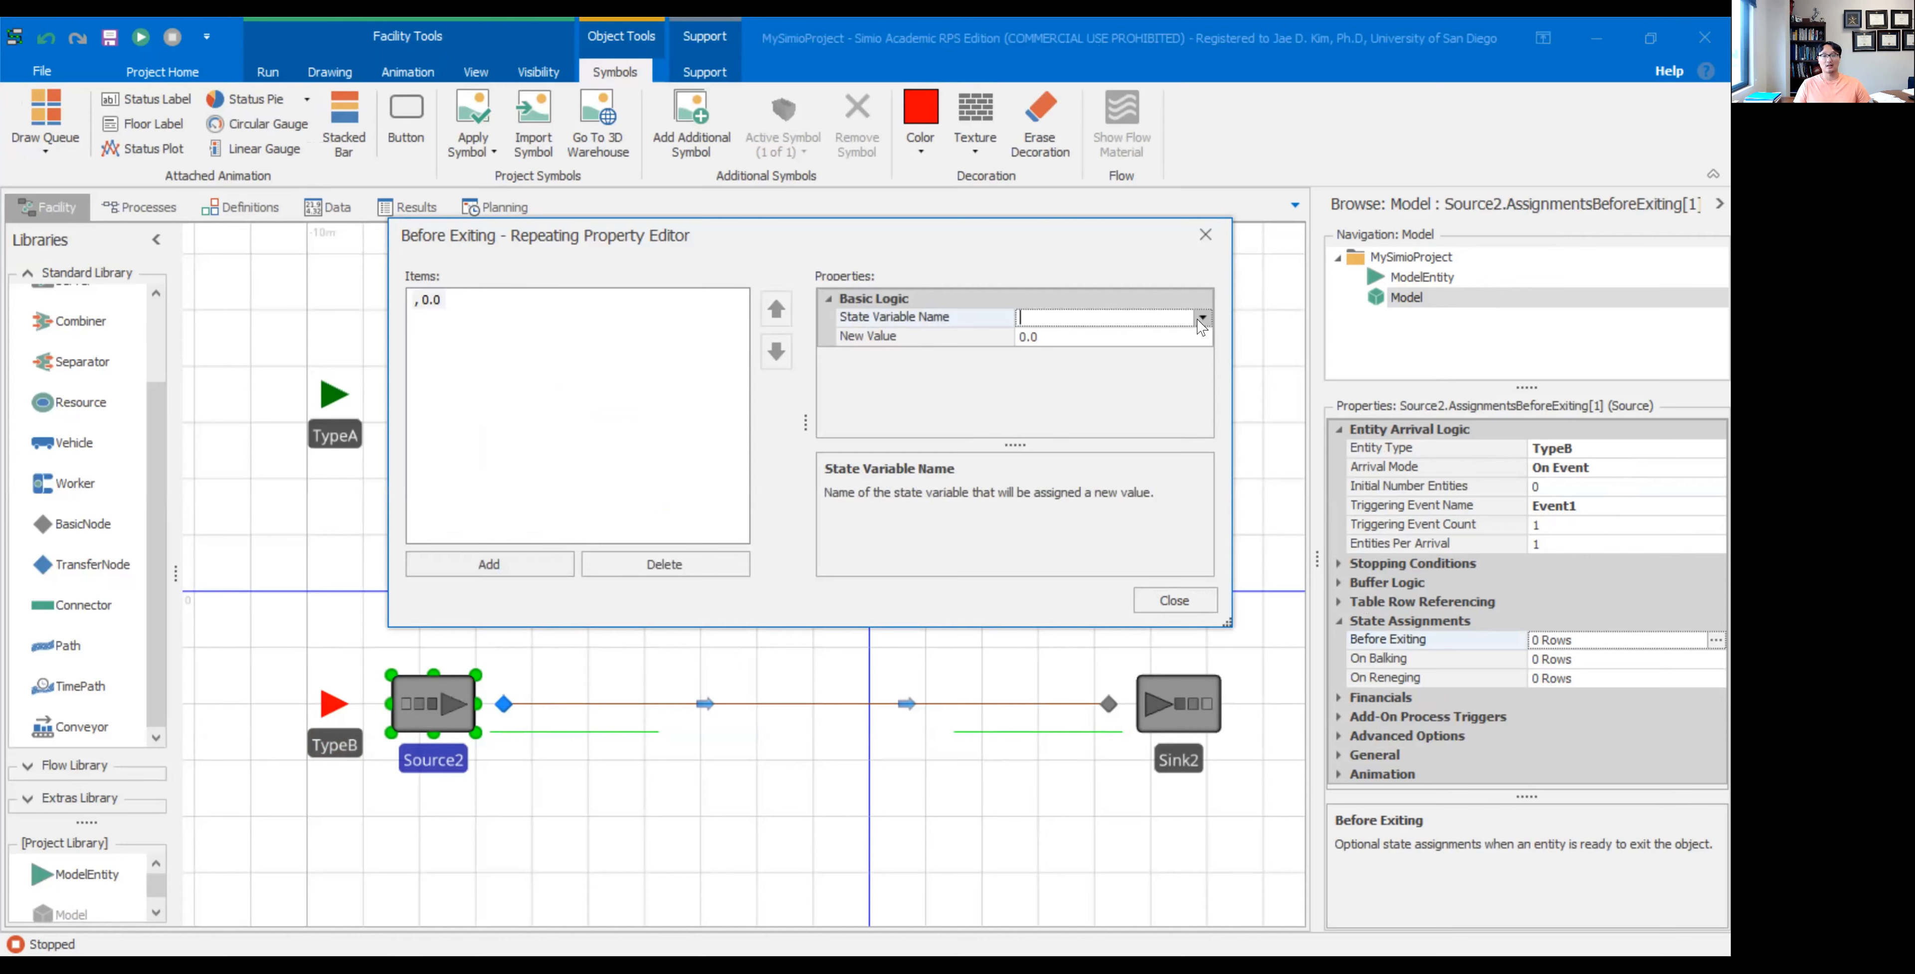
text(c)
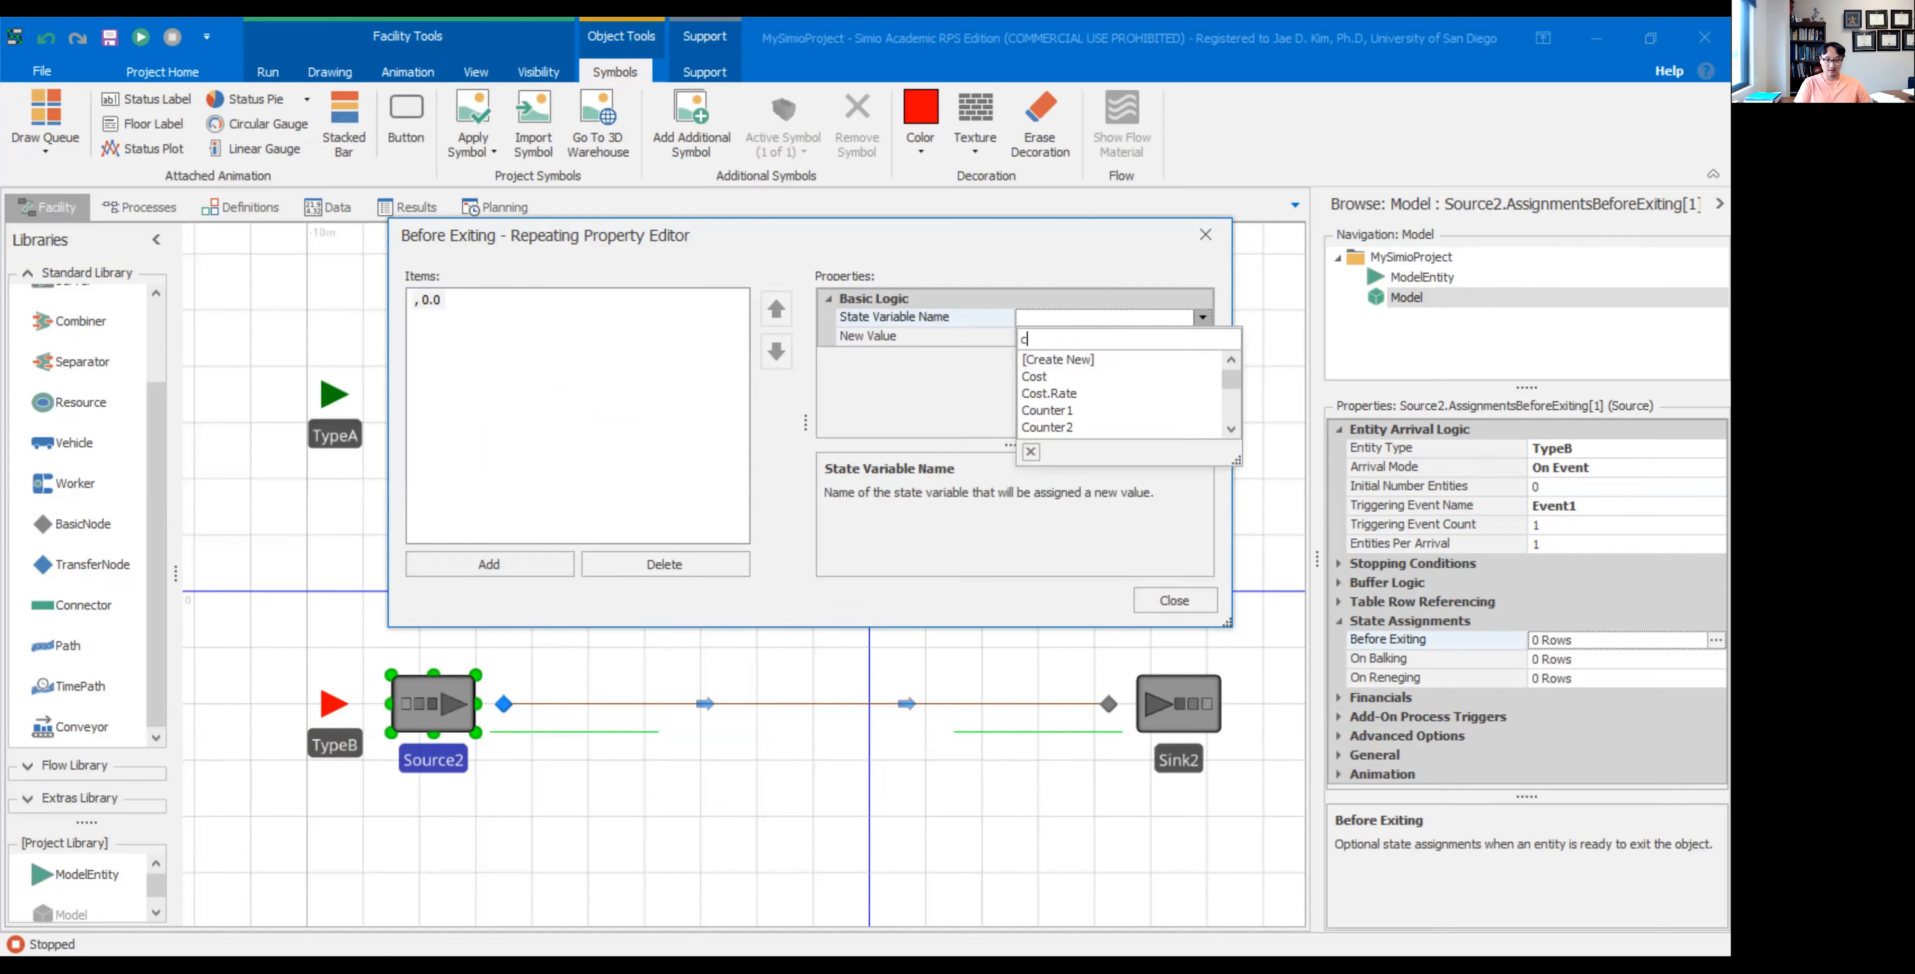
text(ounter2)
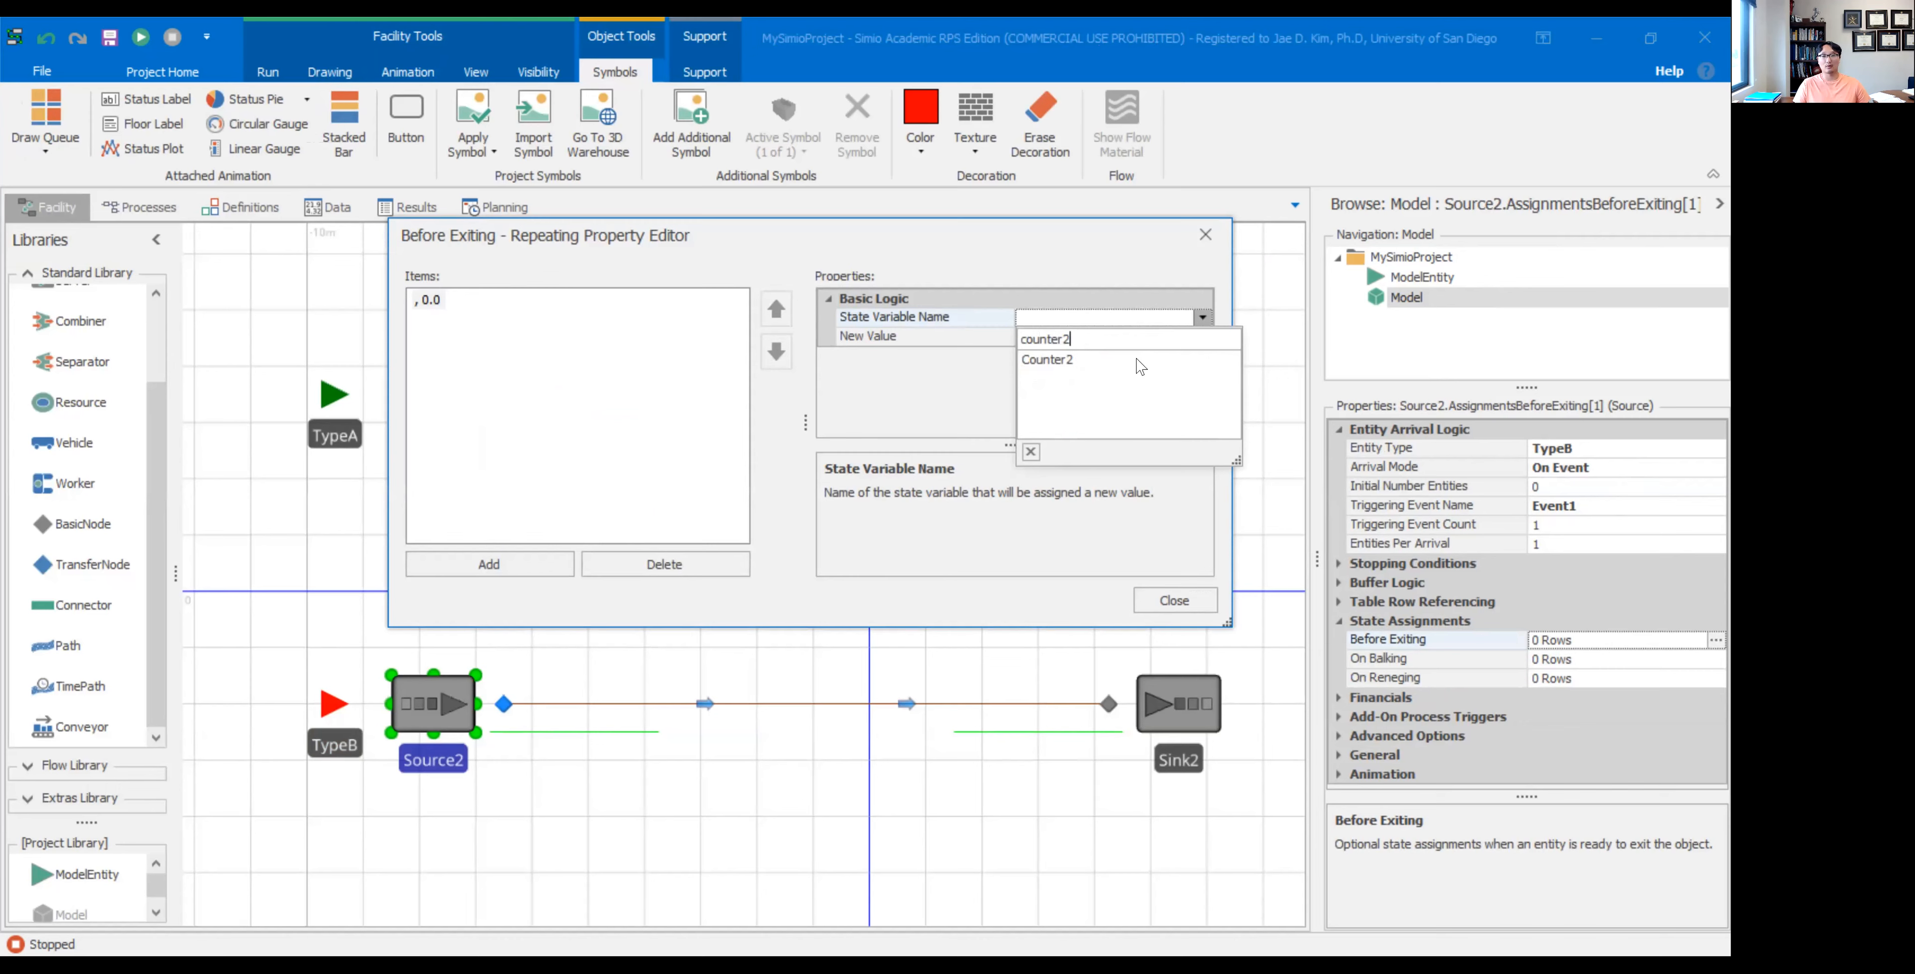
key(Down)
key(Return)
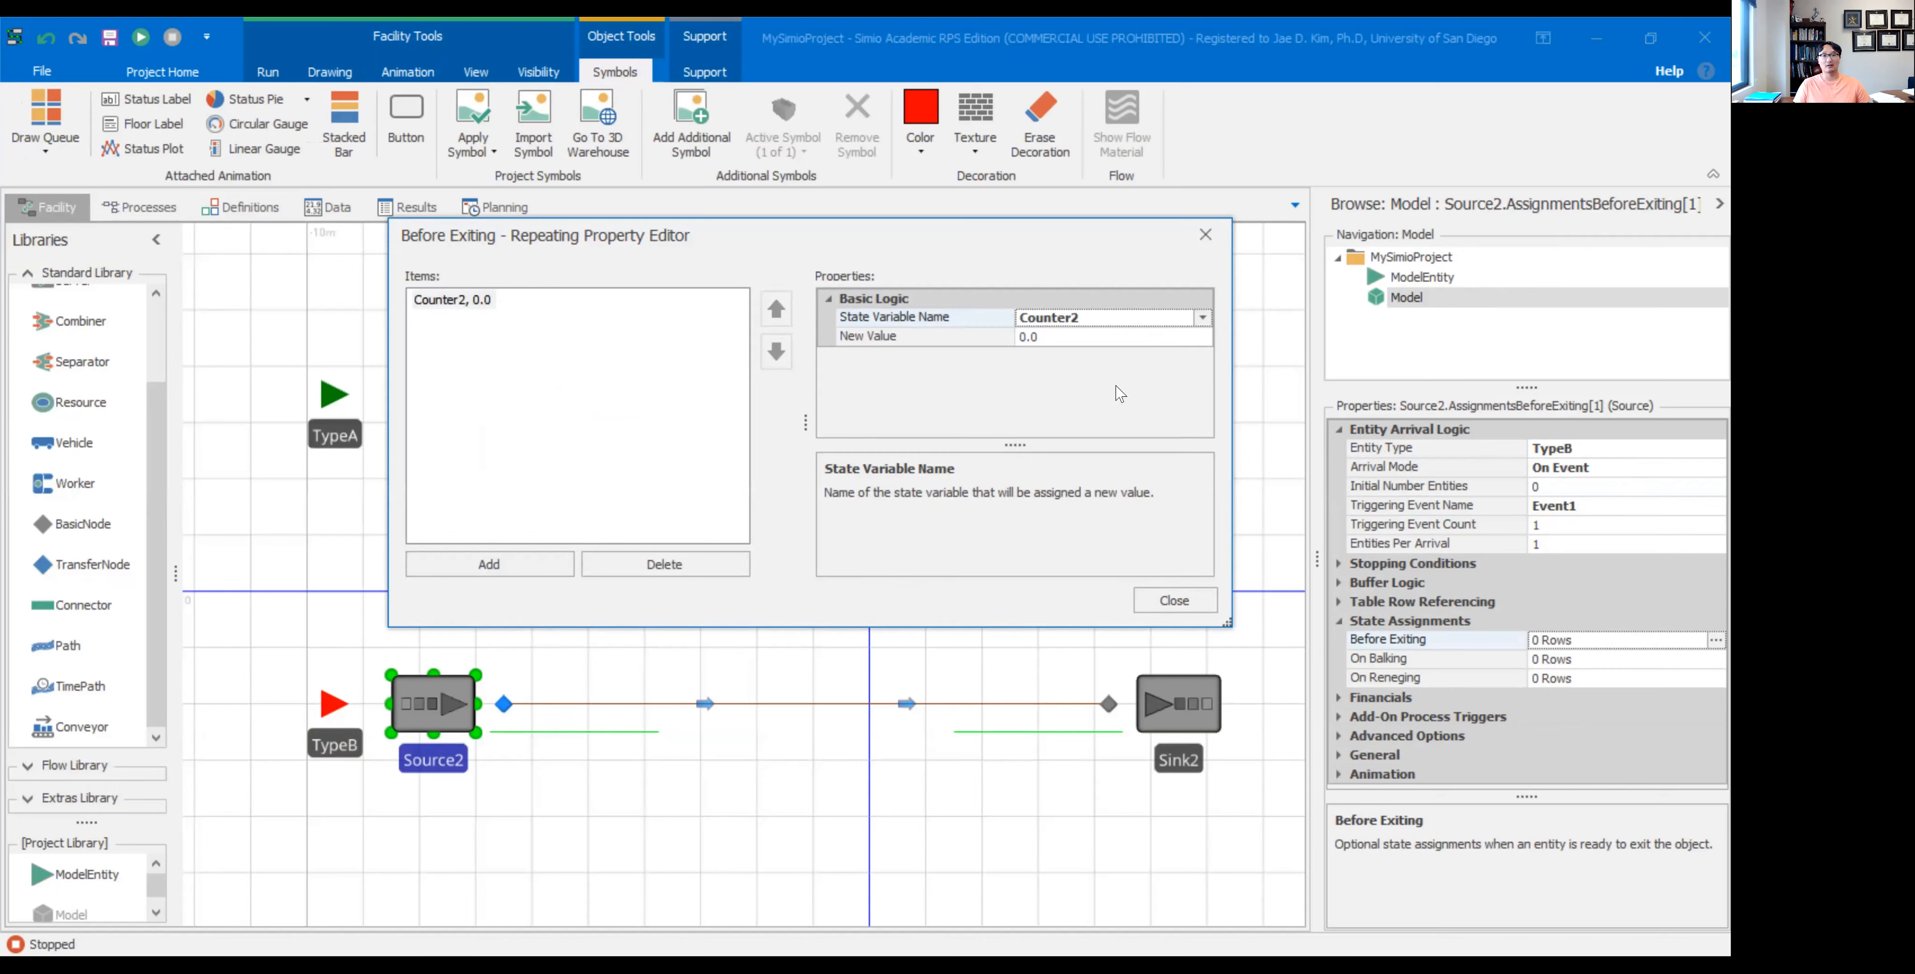
- Set the New Value of Source2's Counter2 assignment to Counter2+1 and close the assignment editor
click(1114, 339)
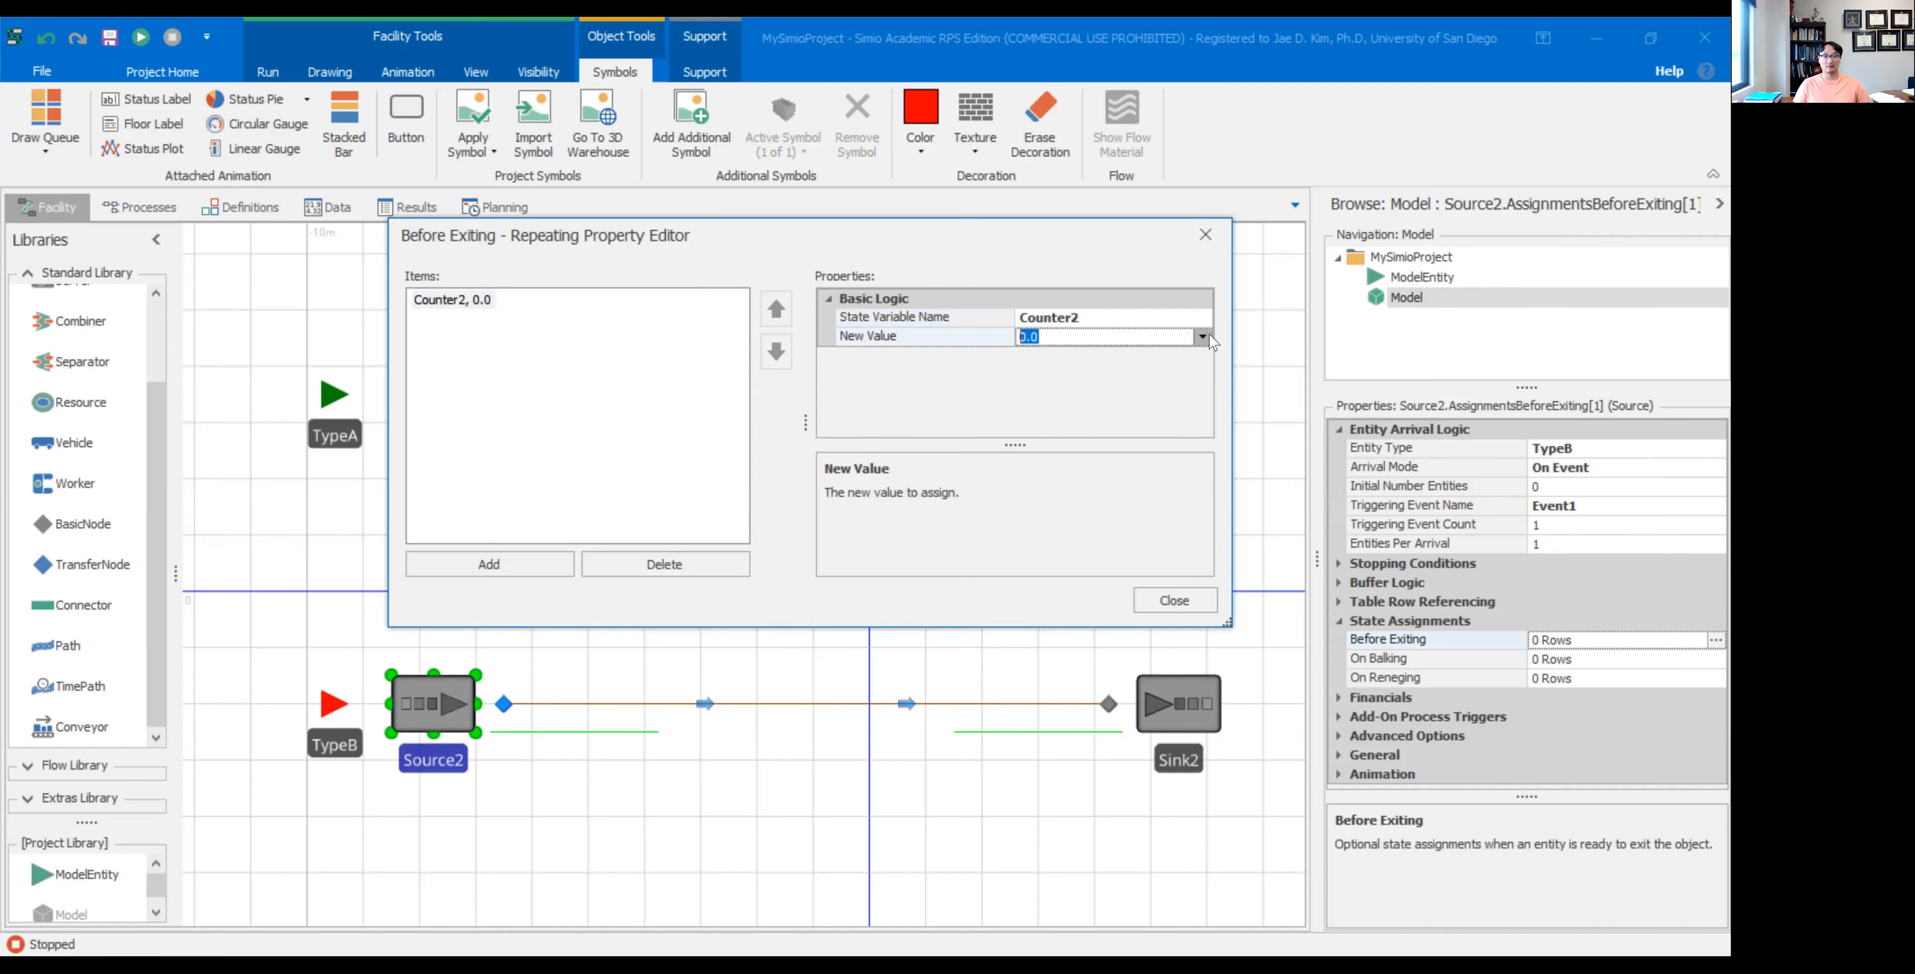
click(1202, 337)
text(counter)
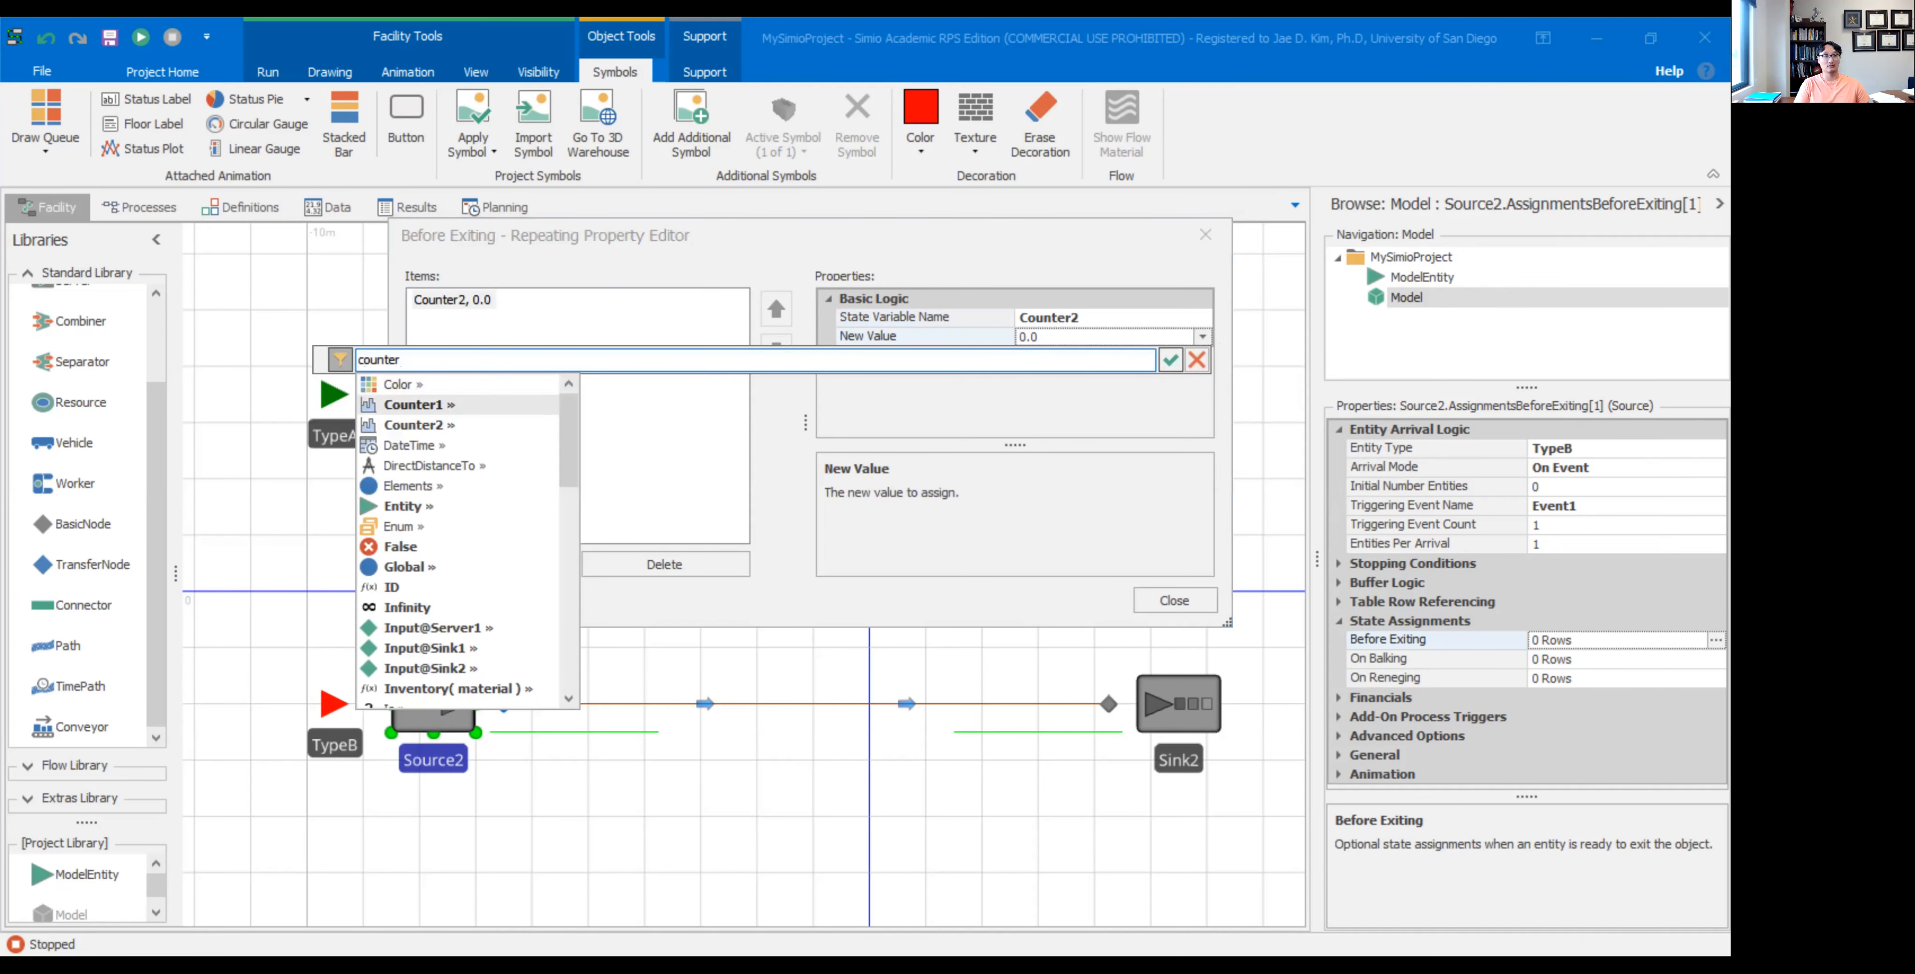
key(Down)
key(Return)
text(+1)
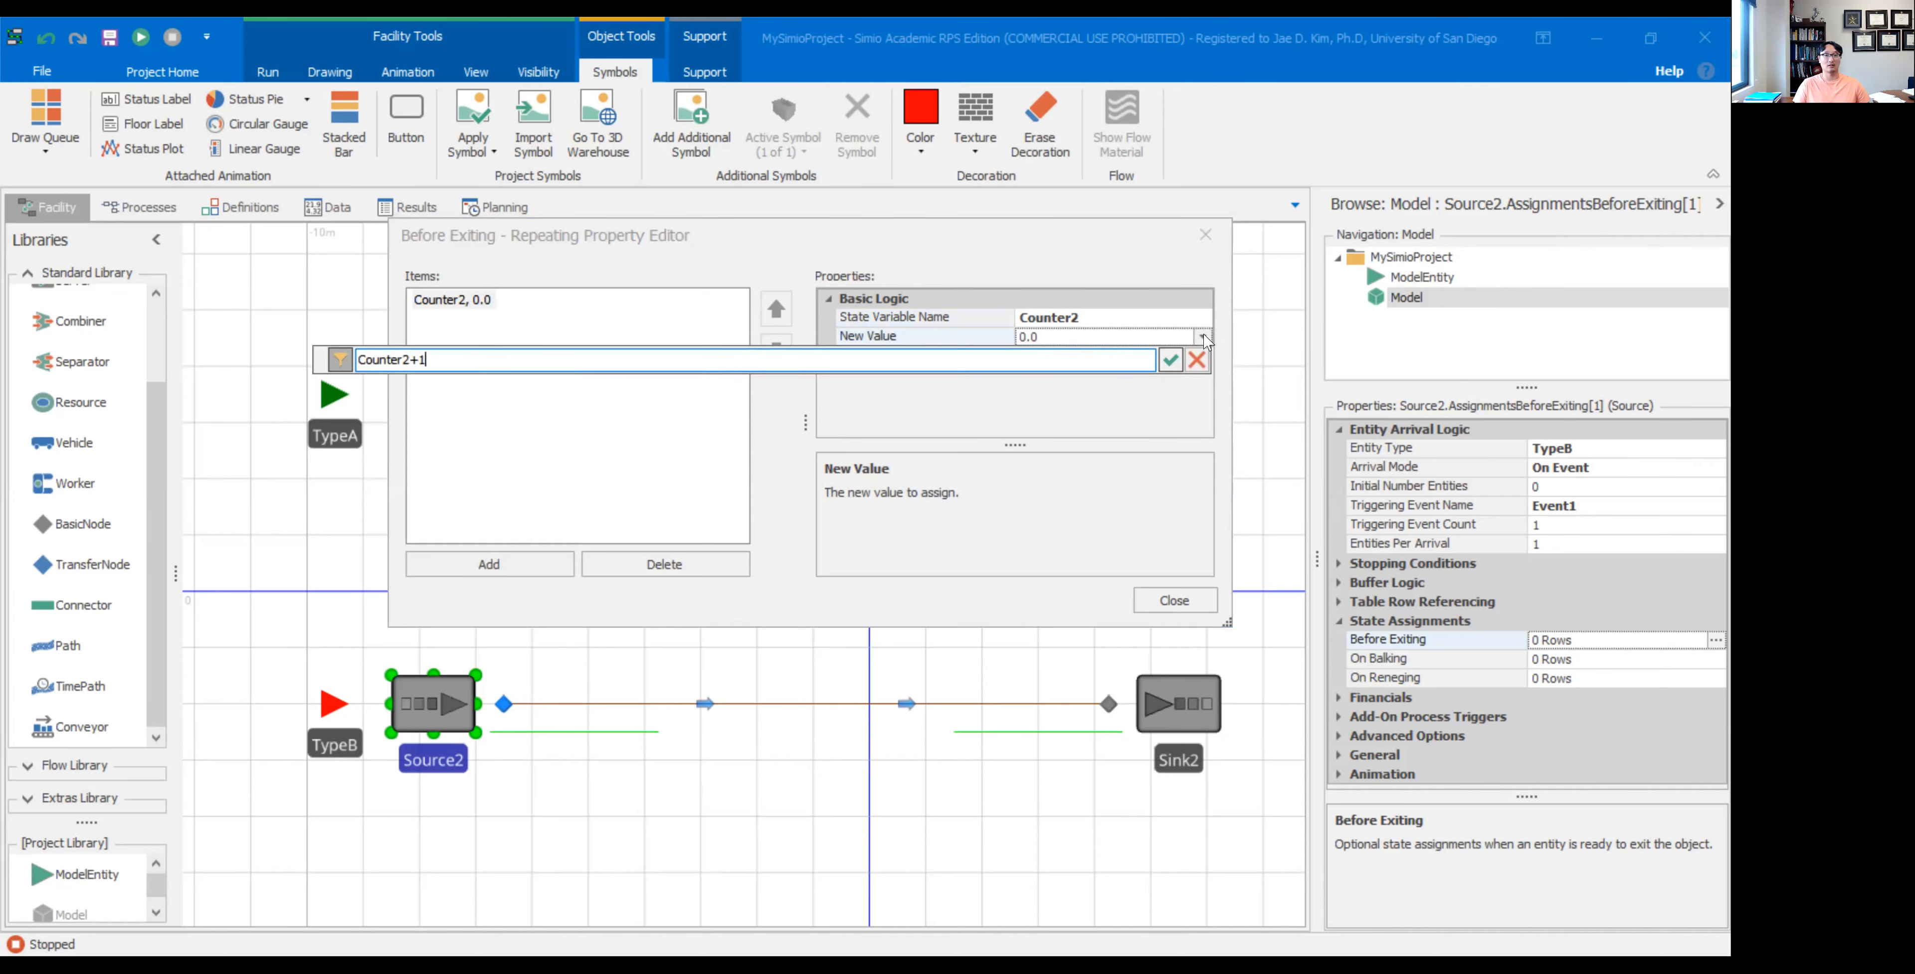
key(Return)
click(1182, 601)
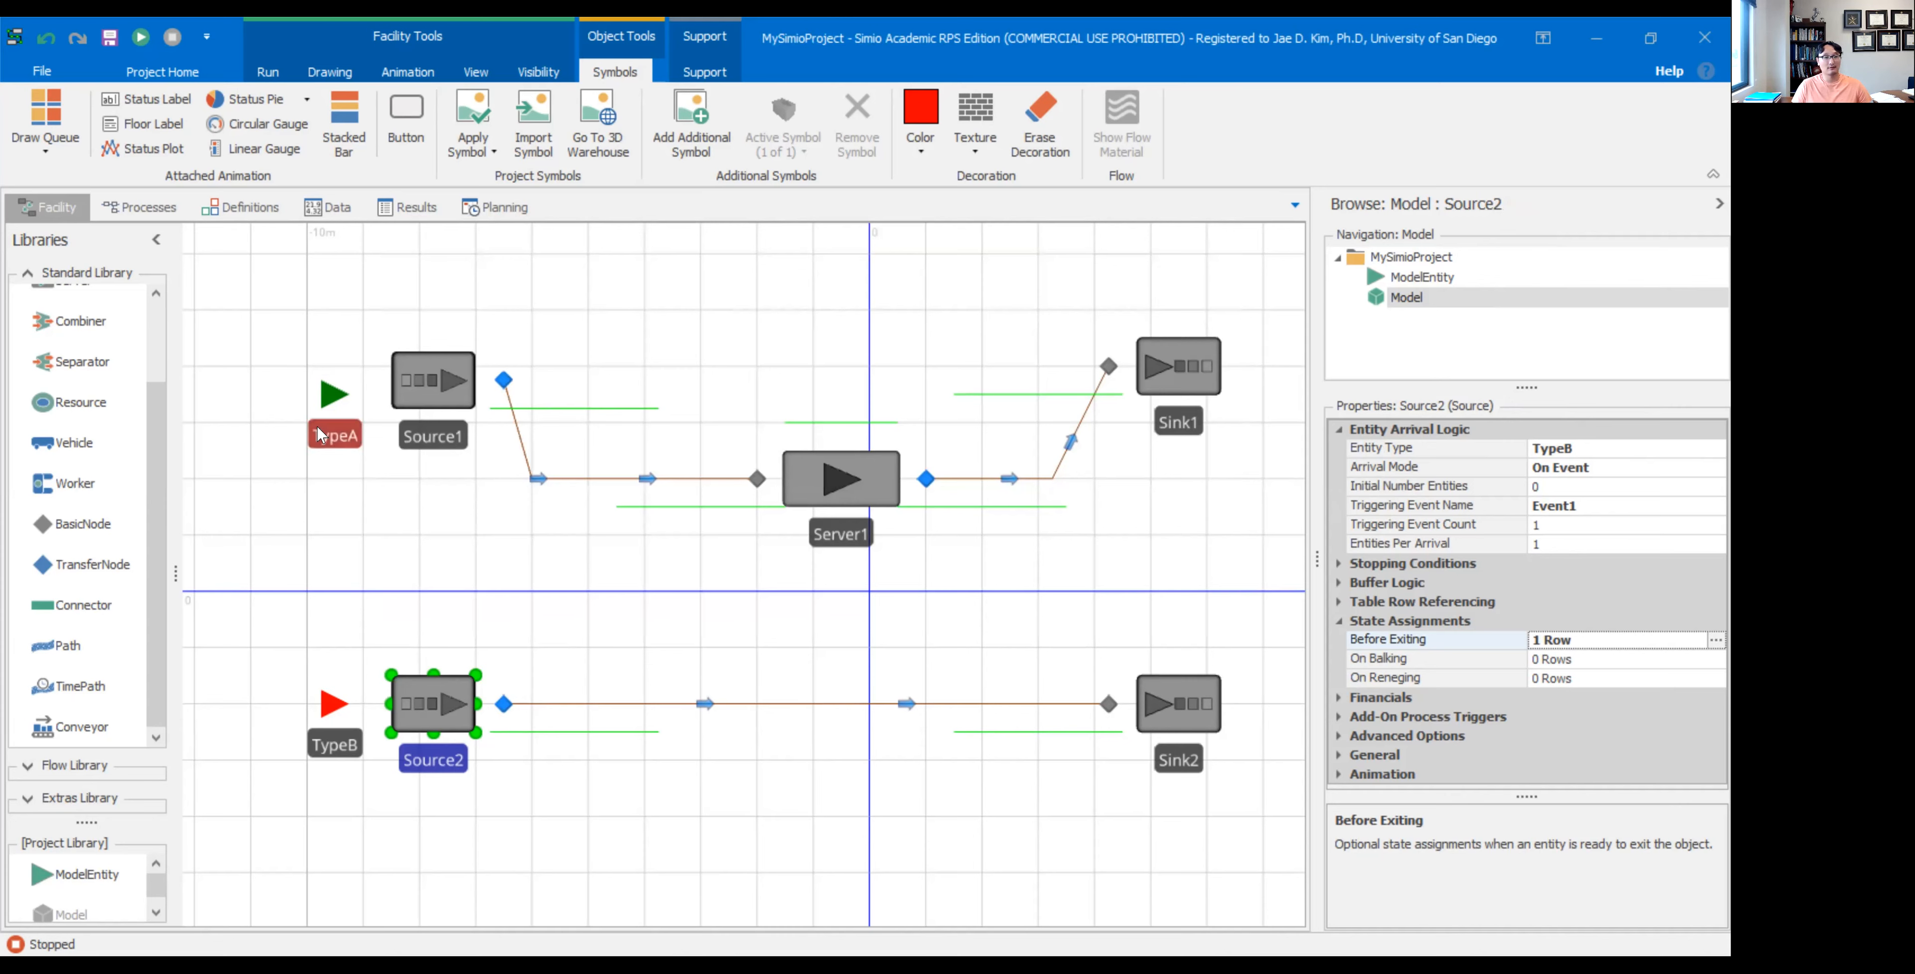
- Move the TypeA entity slightly up so it lines up with Source1, and select the TypeB entity
click(337, 422)
mouse_move(336, 422)
mouse_down()
mouse_move(602, 450)
mouse_move(729, 545)
mouse_move(874, 549)
mouse_move(372, 477)
mouse_move(336, 439)
mouse_up()
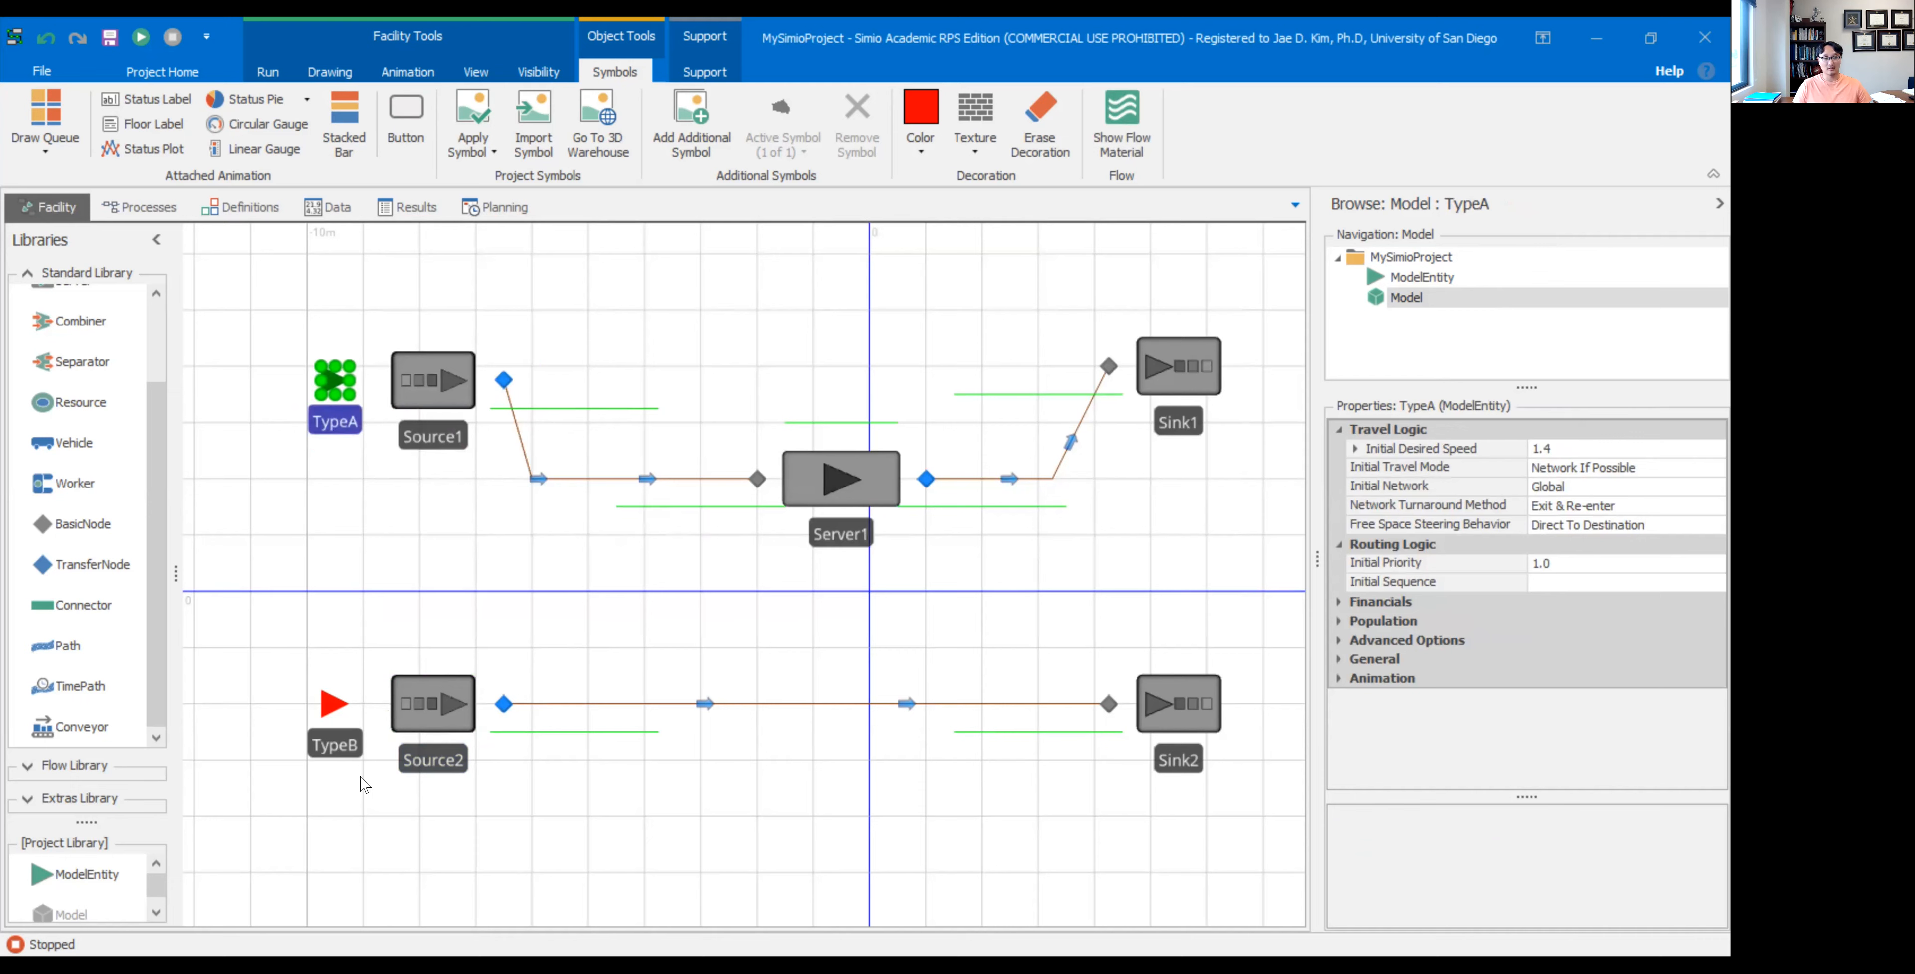
mouse_move(337, 758)
mouse_down()
mouse_move(1201, 748)
mouse_move(236, 747)
mouse_move(340, 747)
mouse_up()
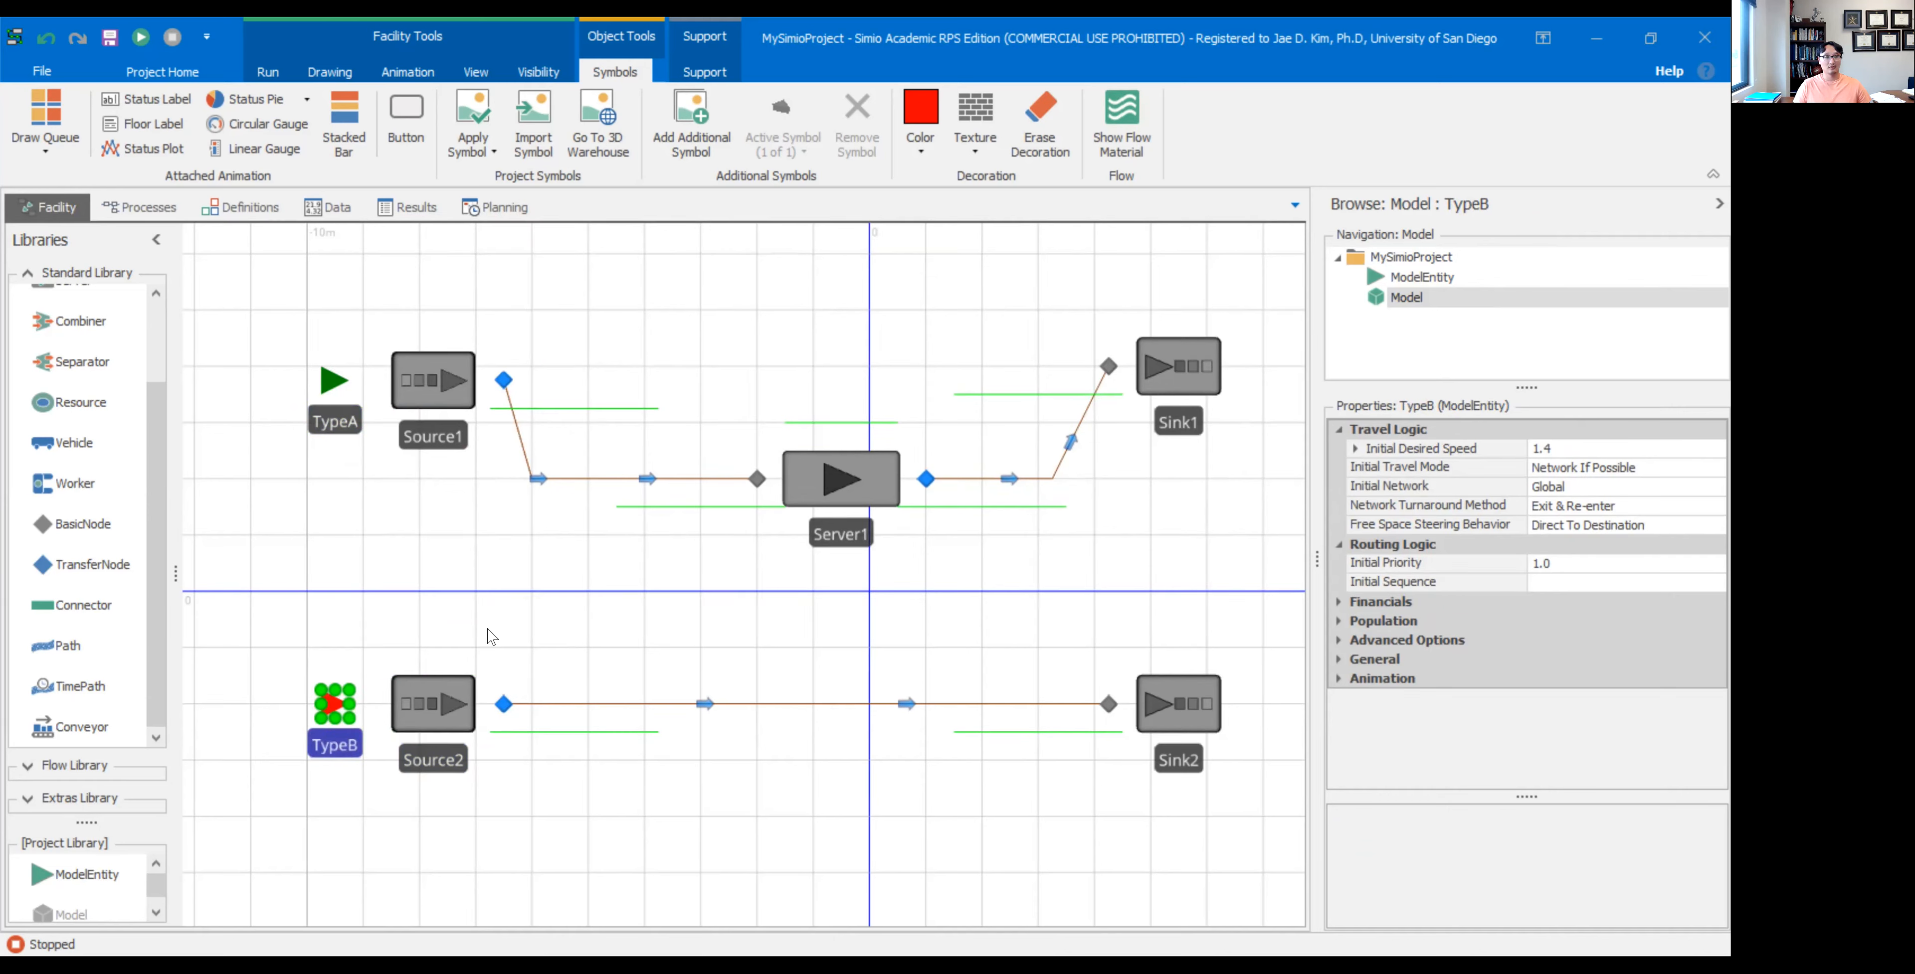
- Run the model with the animation speed factor set to 50 and stop the run
click(491, 604)
click(30, 119)
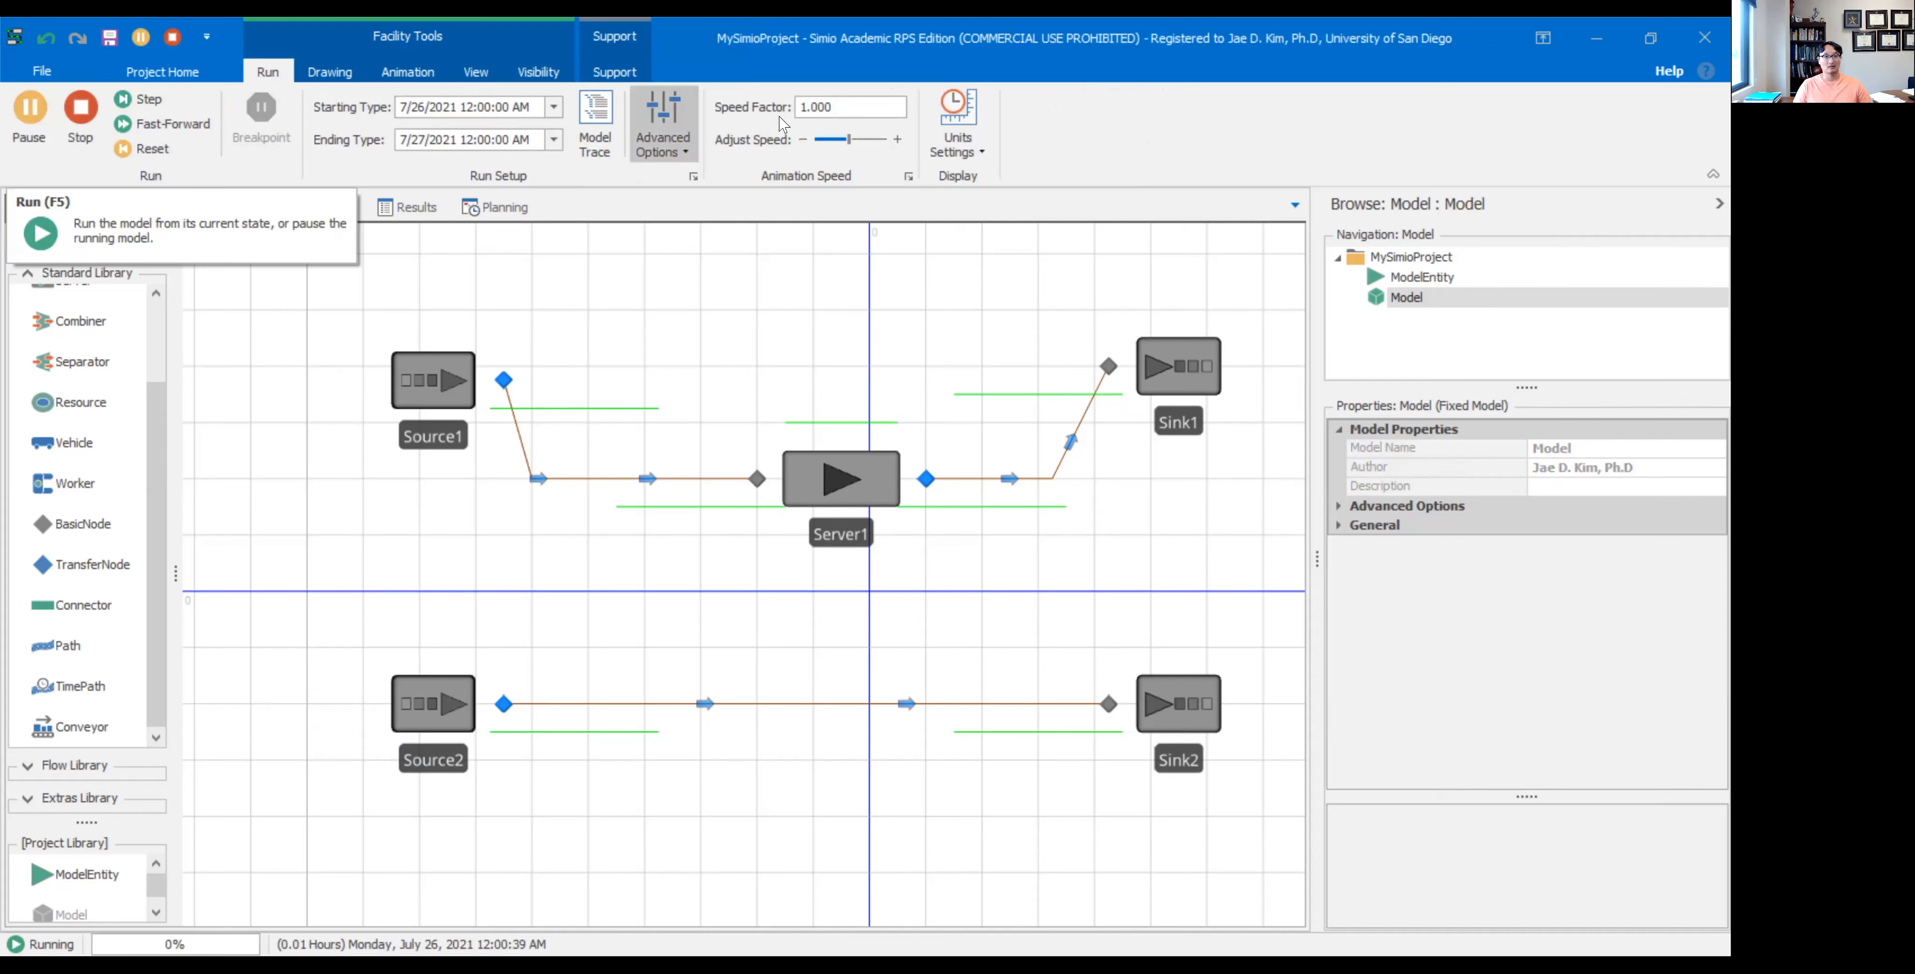
double_click(853, 109)
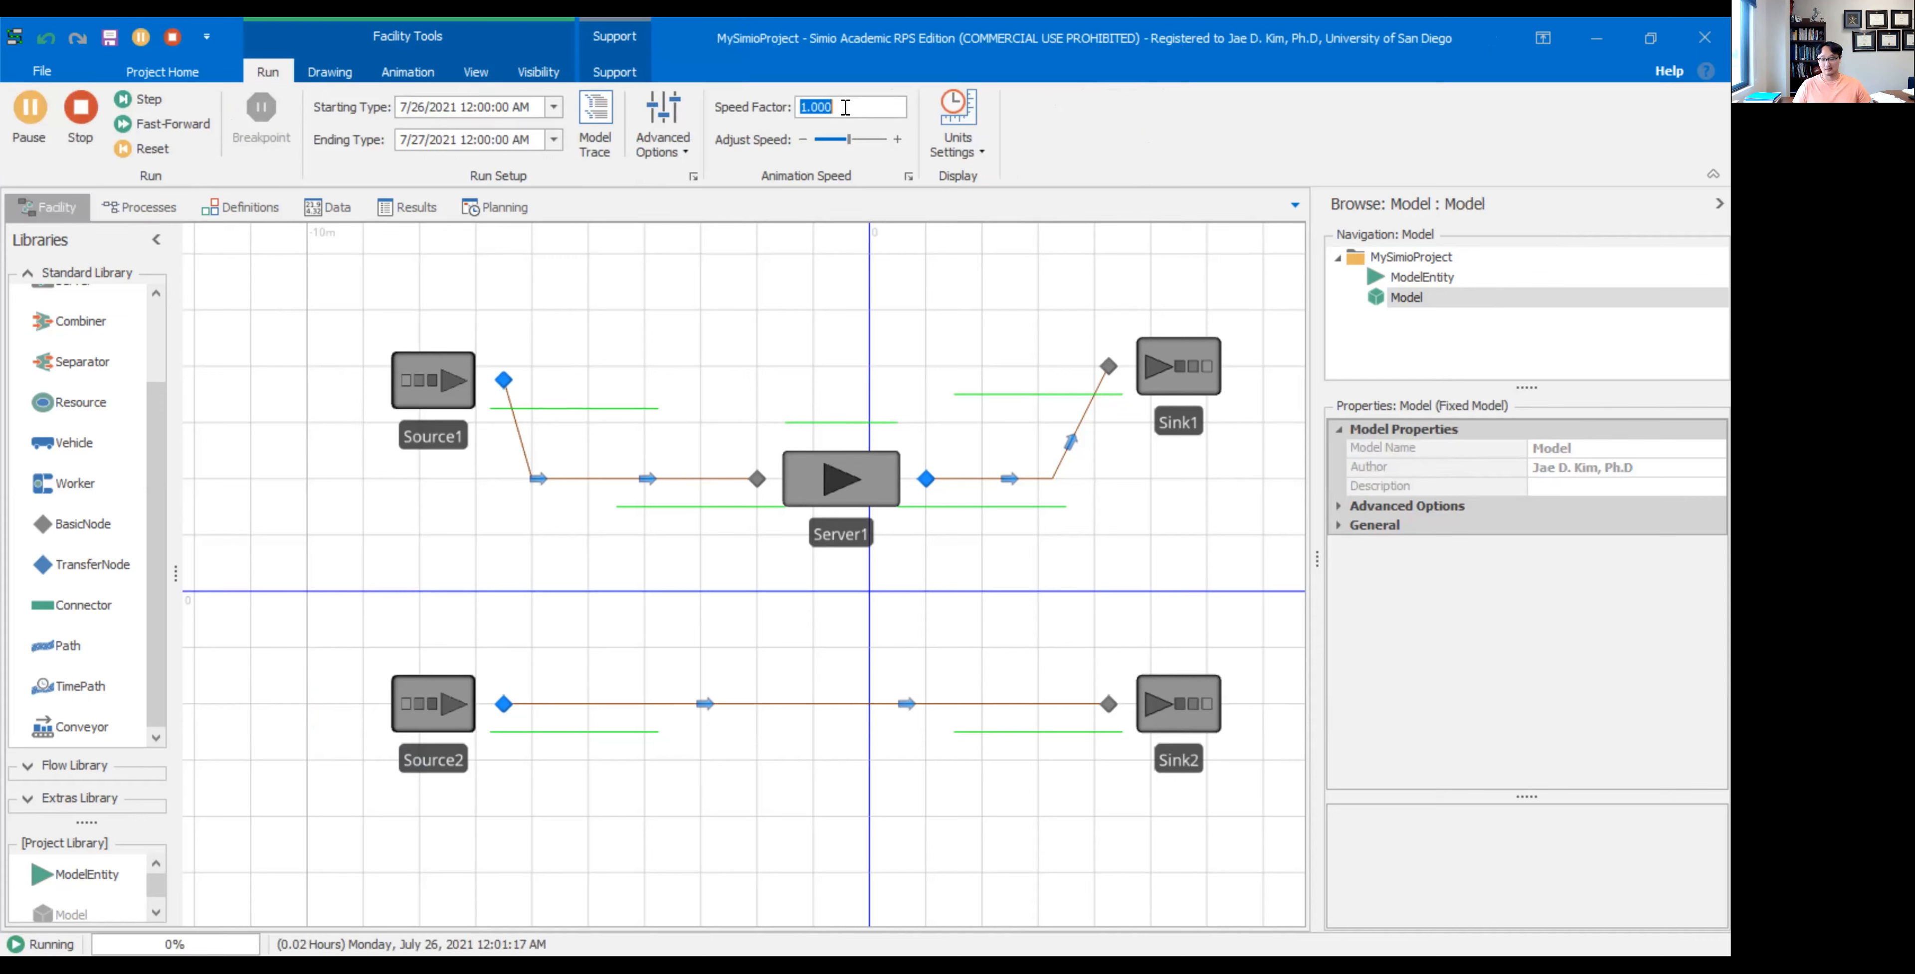
text(50)
key(Return)
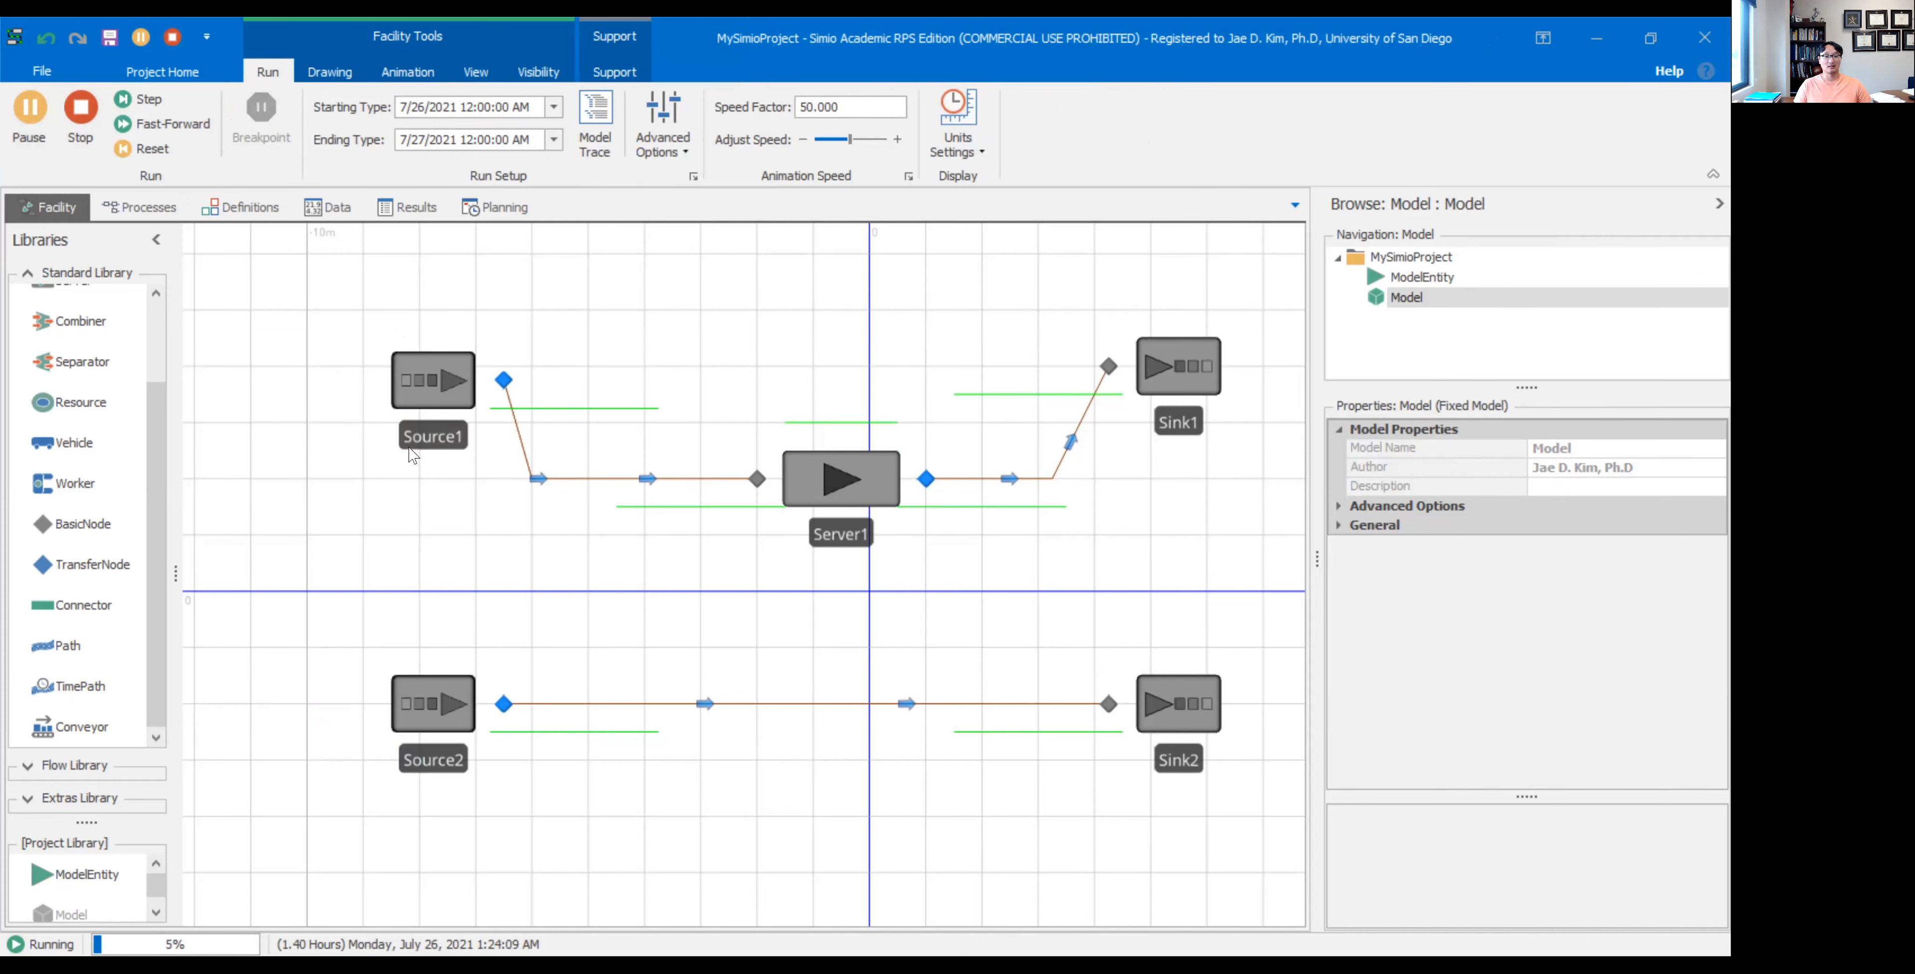
click(80, 112)
- Turn on the runtime display of entity instances in the facility model
click(480, 71)
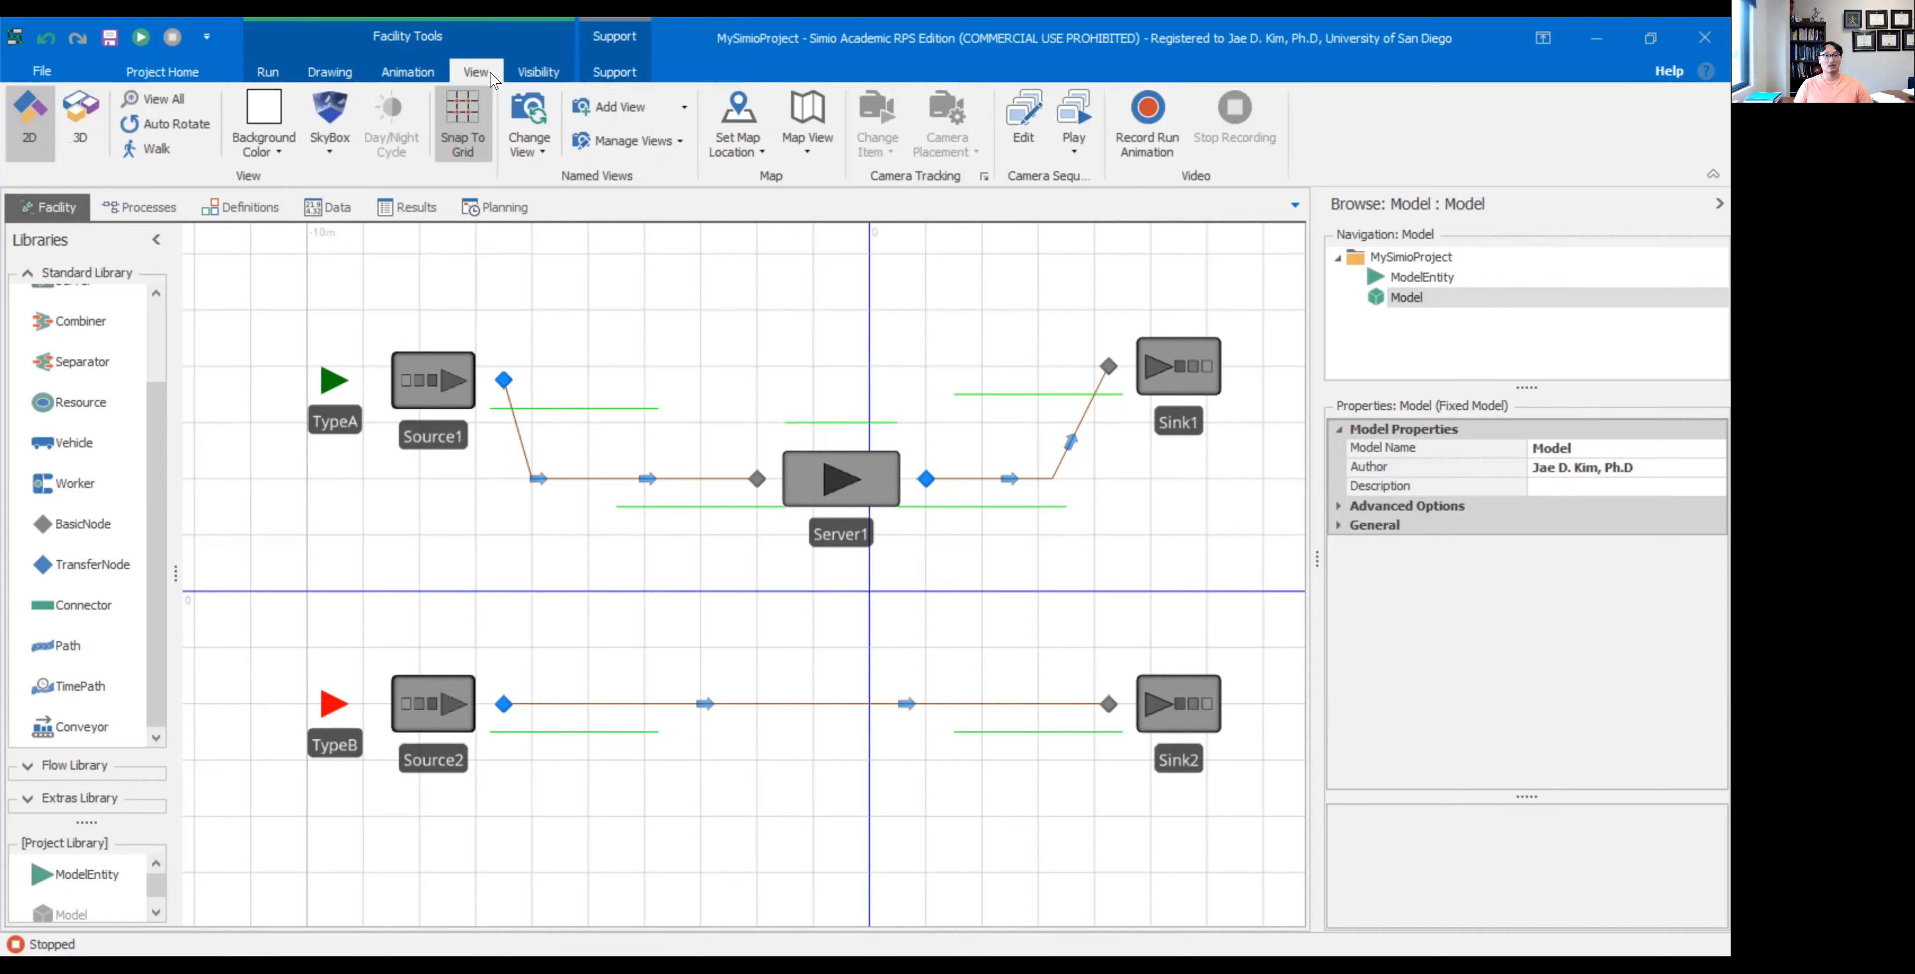
click(532, 77)
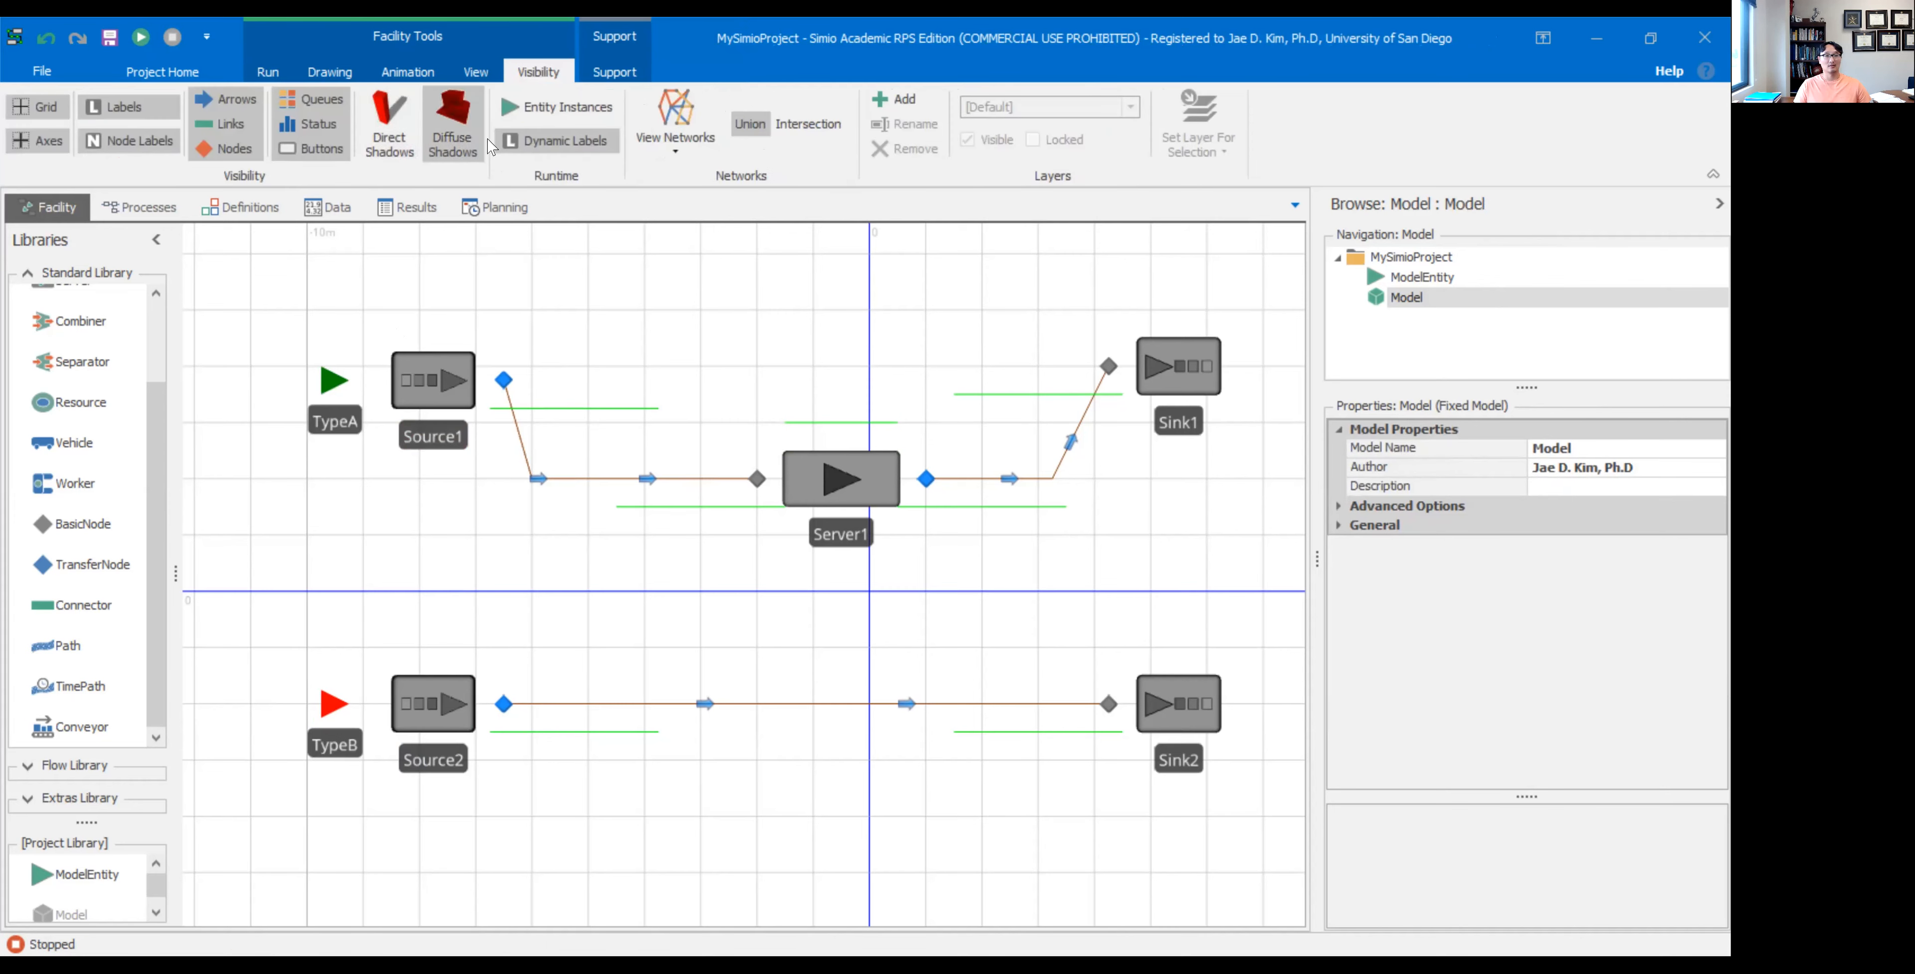
click(531, 115)
- Draw two status labels in the facility model, one above Server1 and one above the path between Source2 and Sink2
click(136, 77)
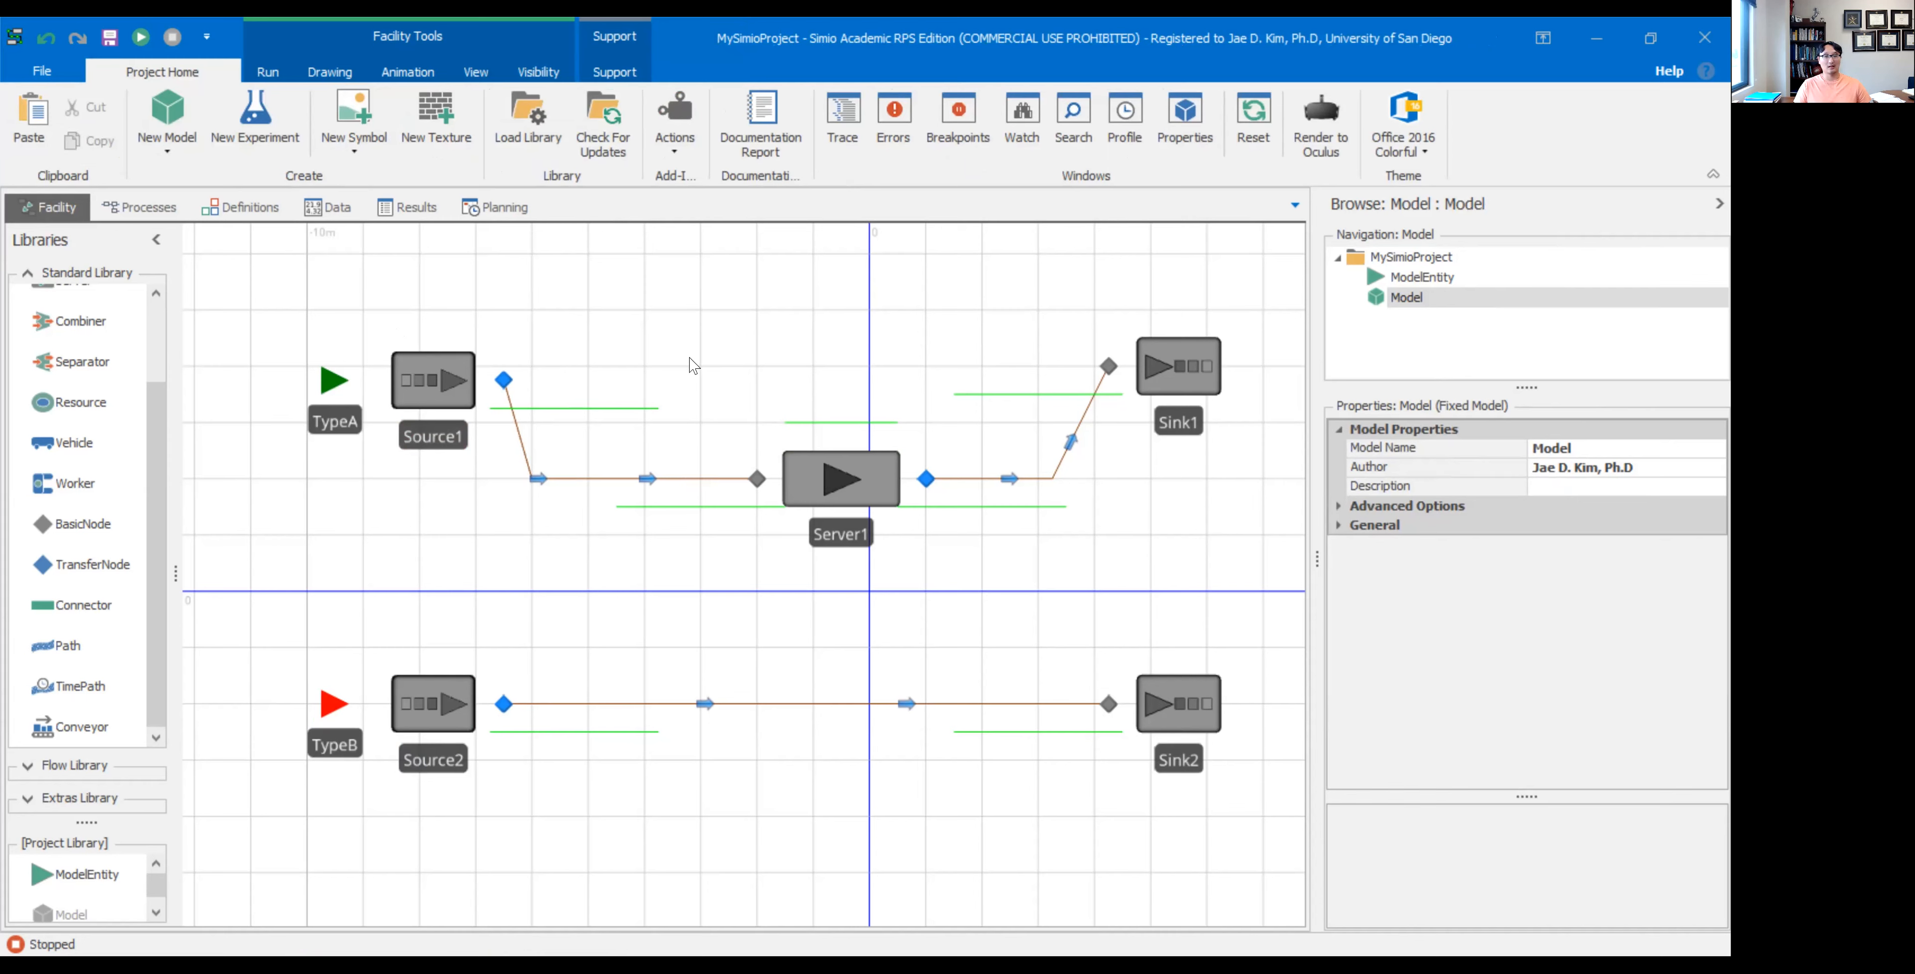
click(407, 71)
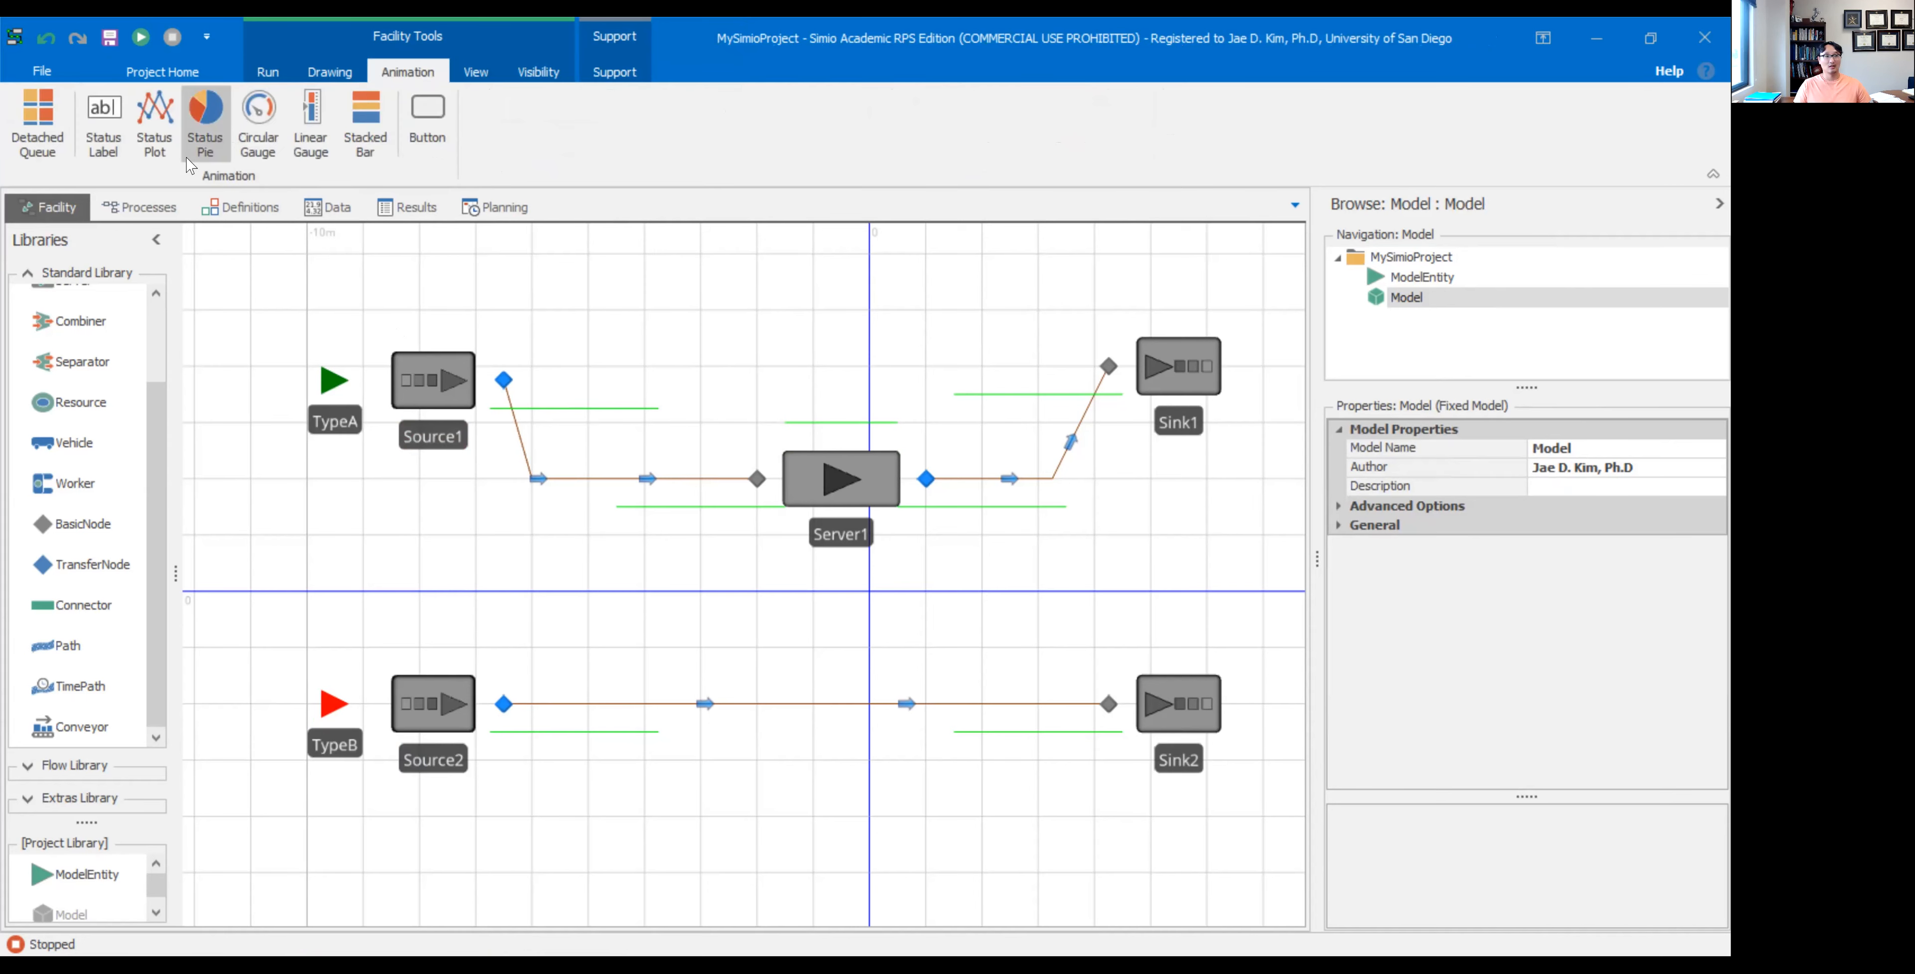
click(105, 141)
mouse_move(686, 310)
mouse_down()
mouse_move(970, 370)
mouse_move(958, 380)
mouse_up()
click(142, 208)
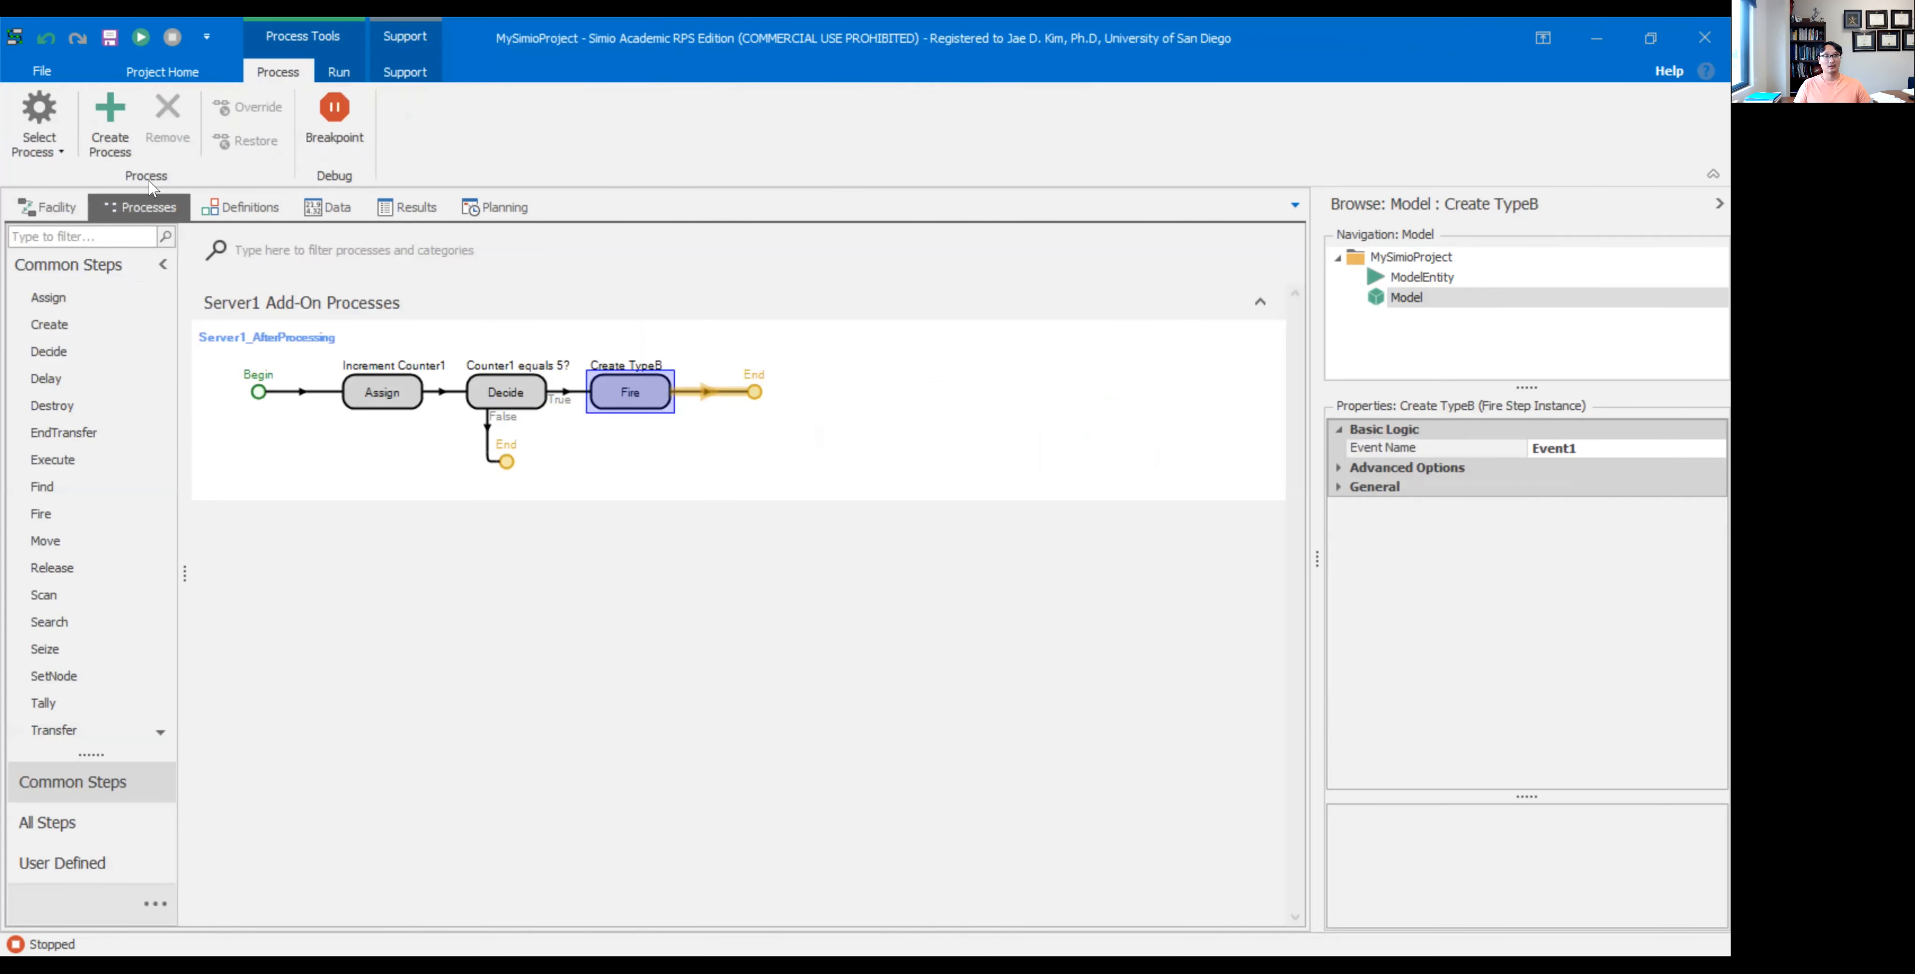
click(49, 207)
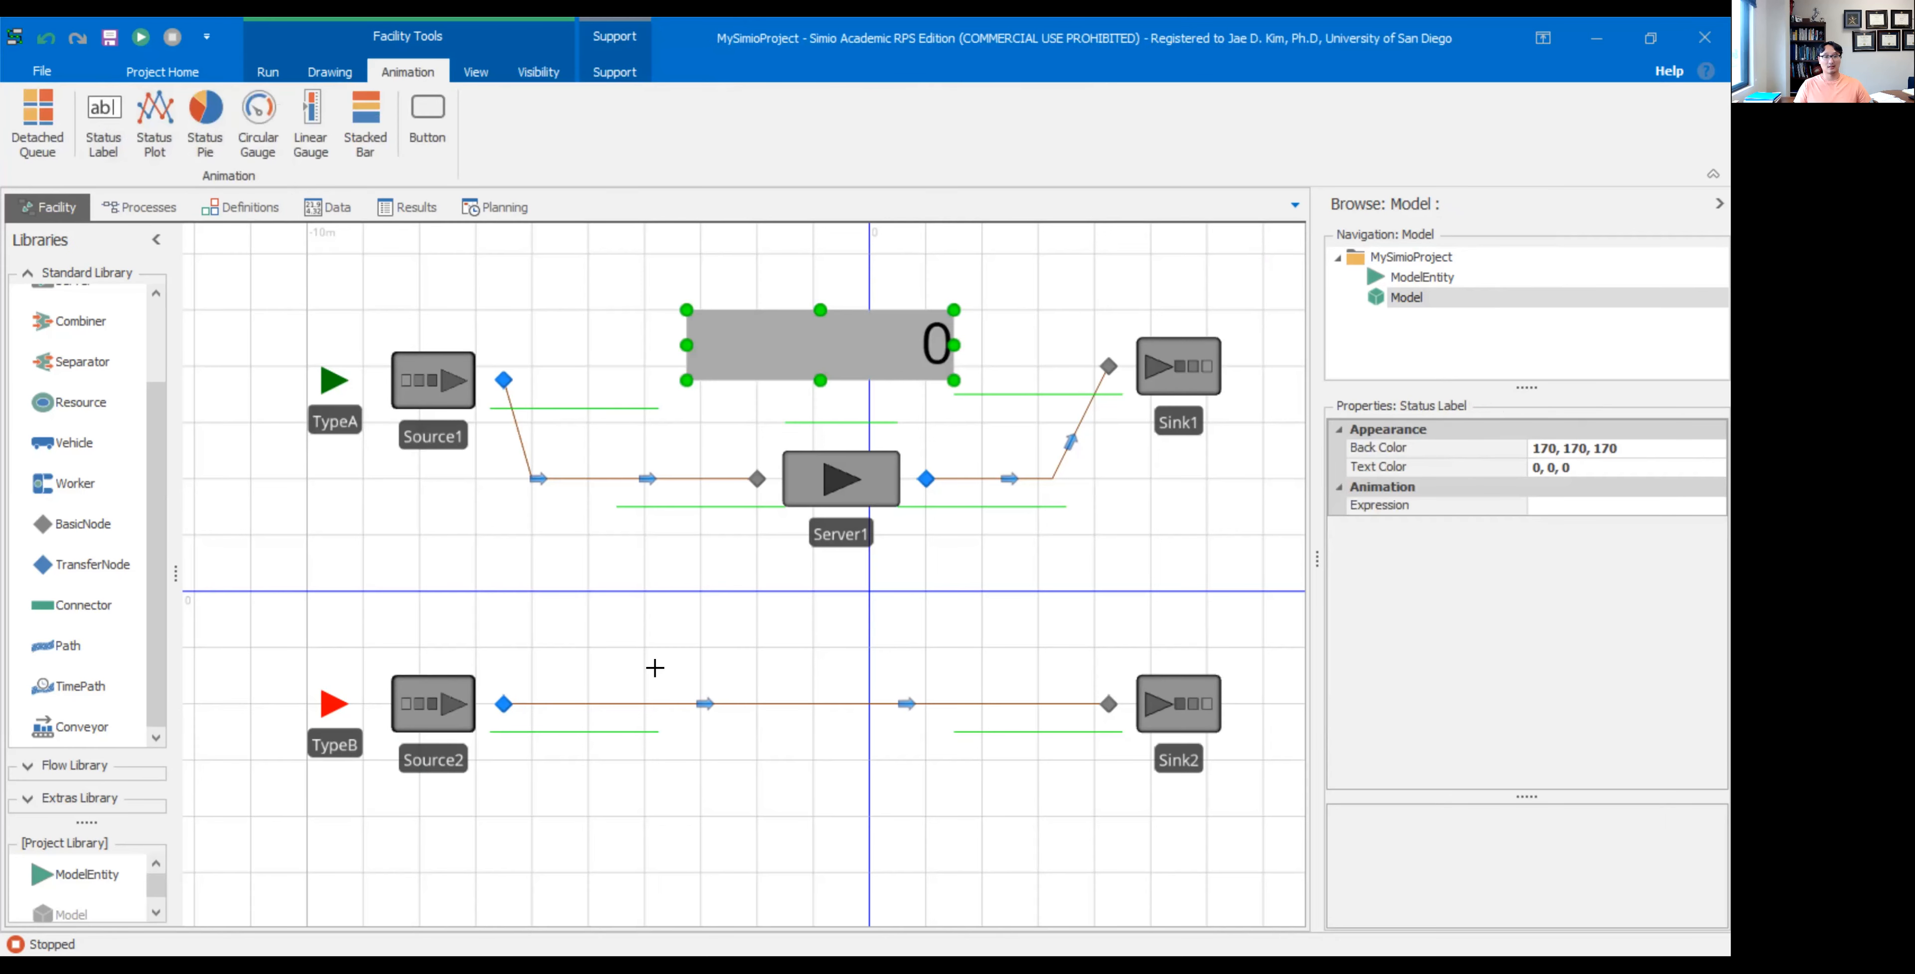
mouse_move(701, 621)
mouse_down()
mouse_move(1053, 690)
mouse_move(924, 675)
mouse_move(942, 677)
mouse_up()
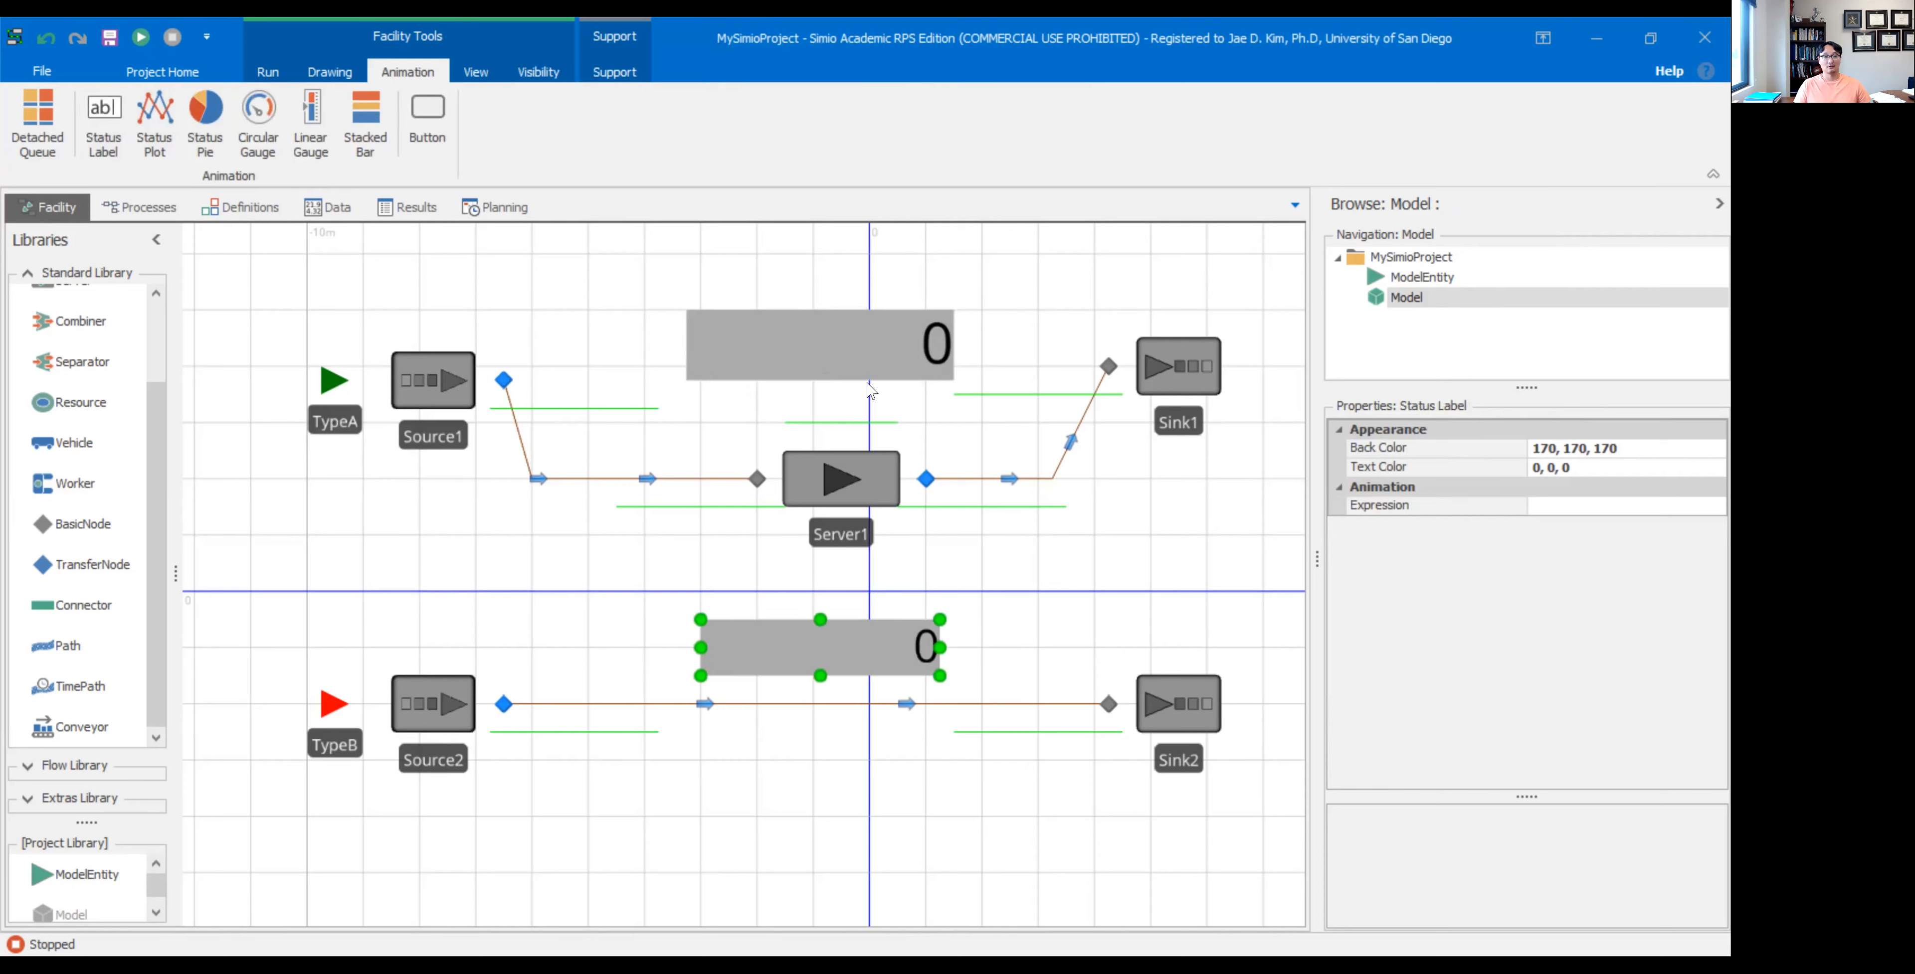
- Set the expression of the status label above Server1 to Counter1
click(859, 345)
click(1598, 505)
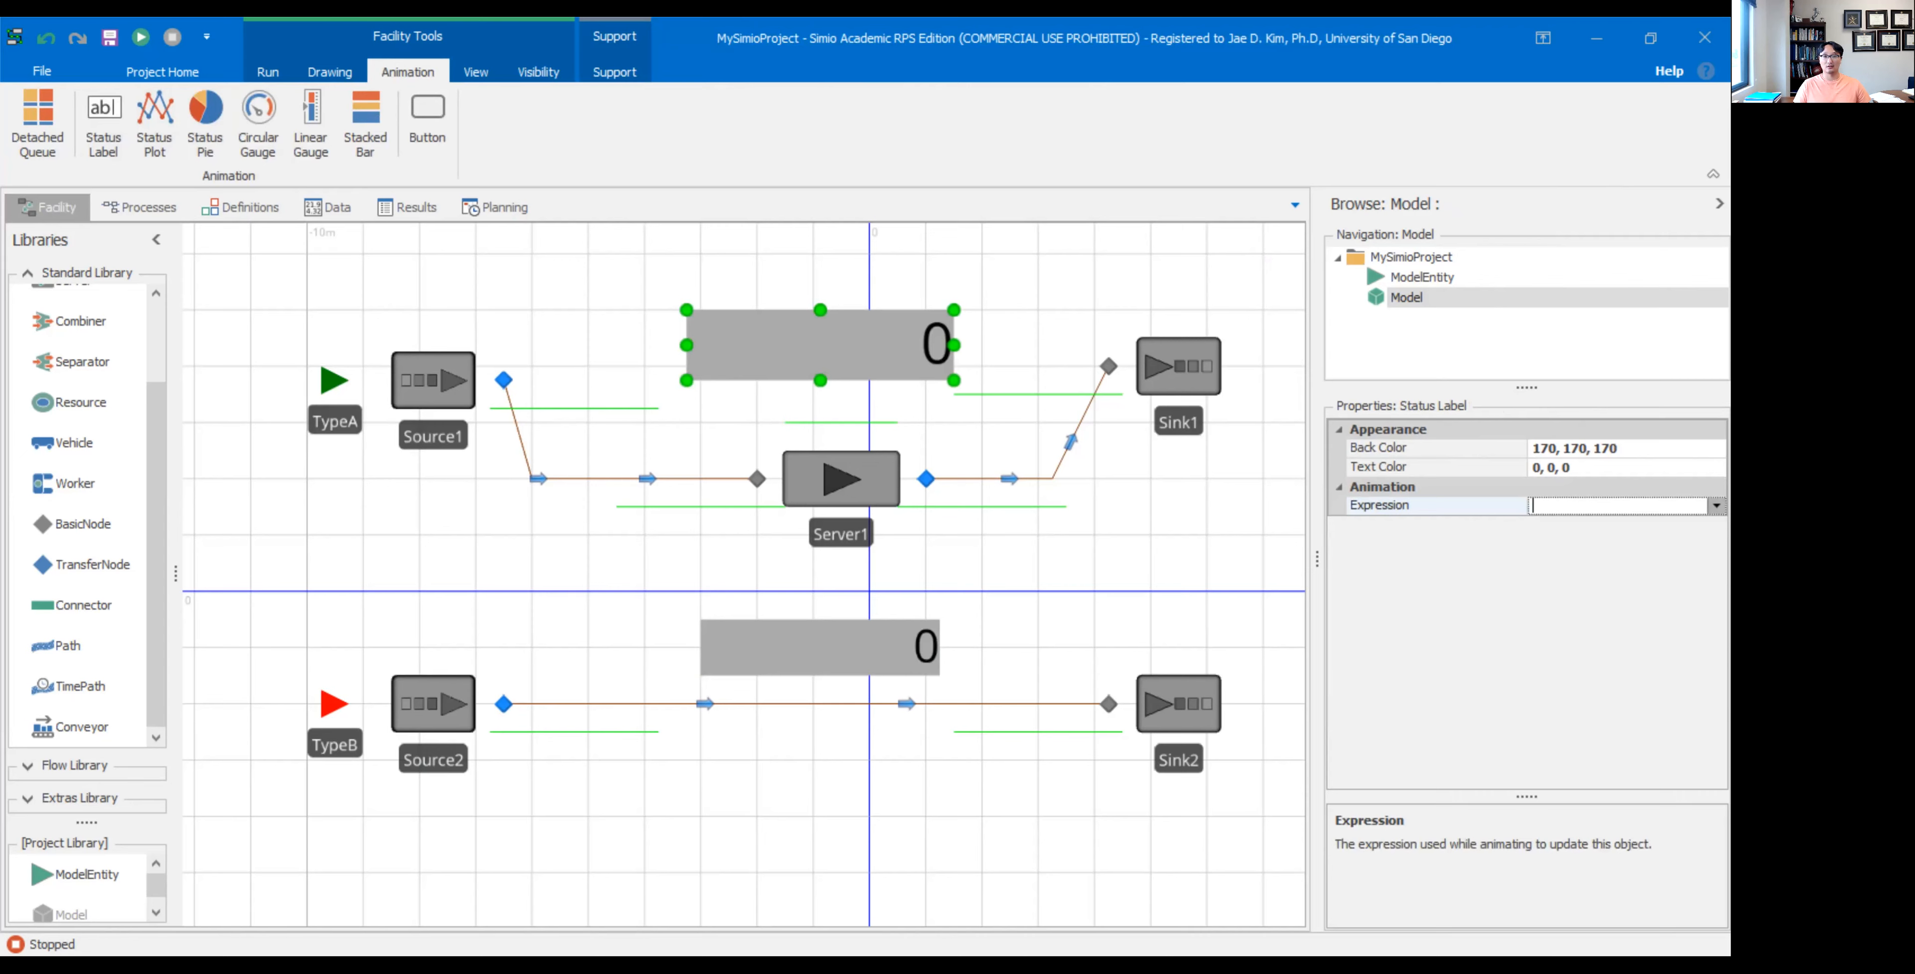
click(1717, 505)
text(count)
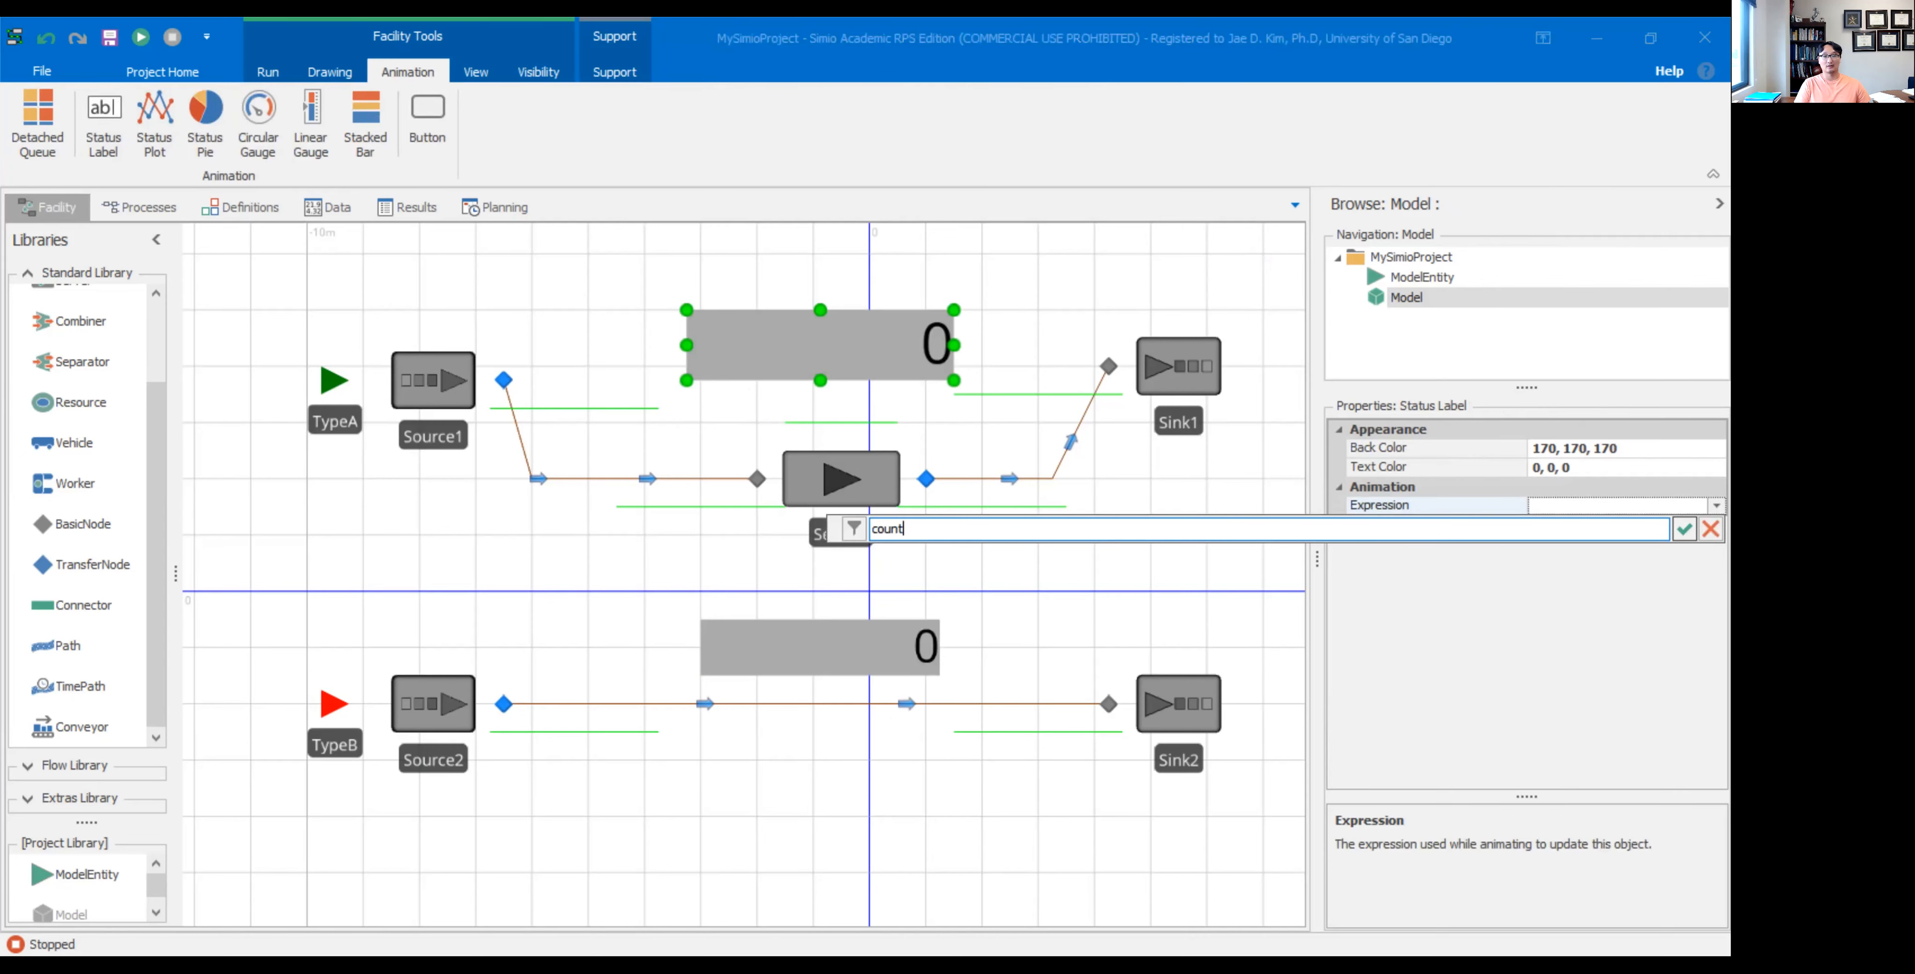
text(er1)
key(Return)
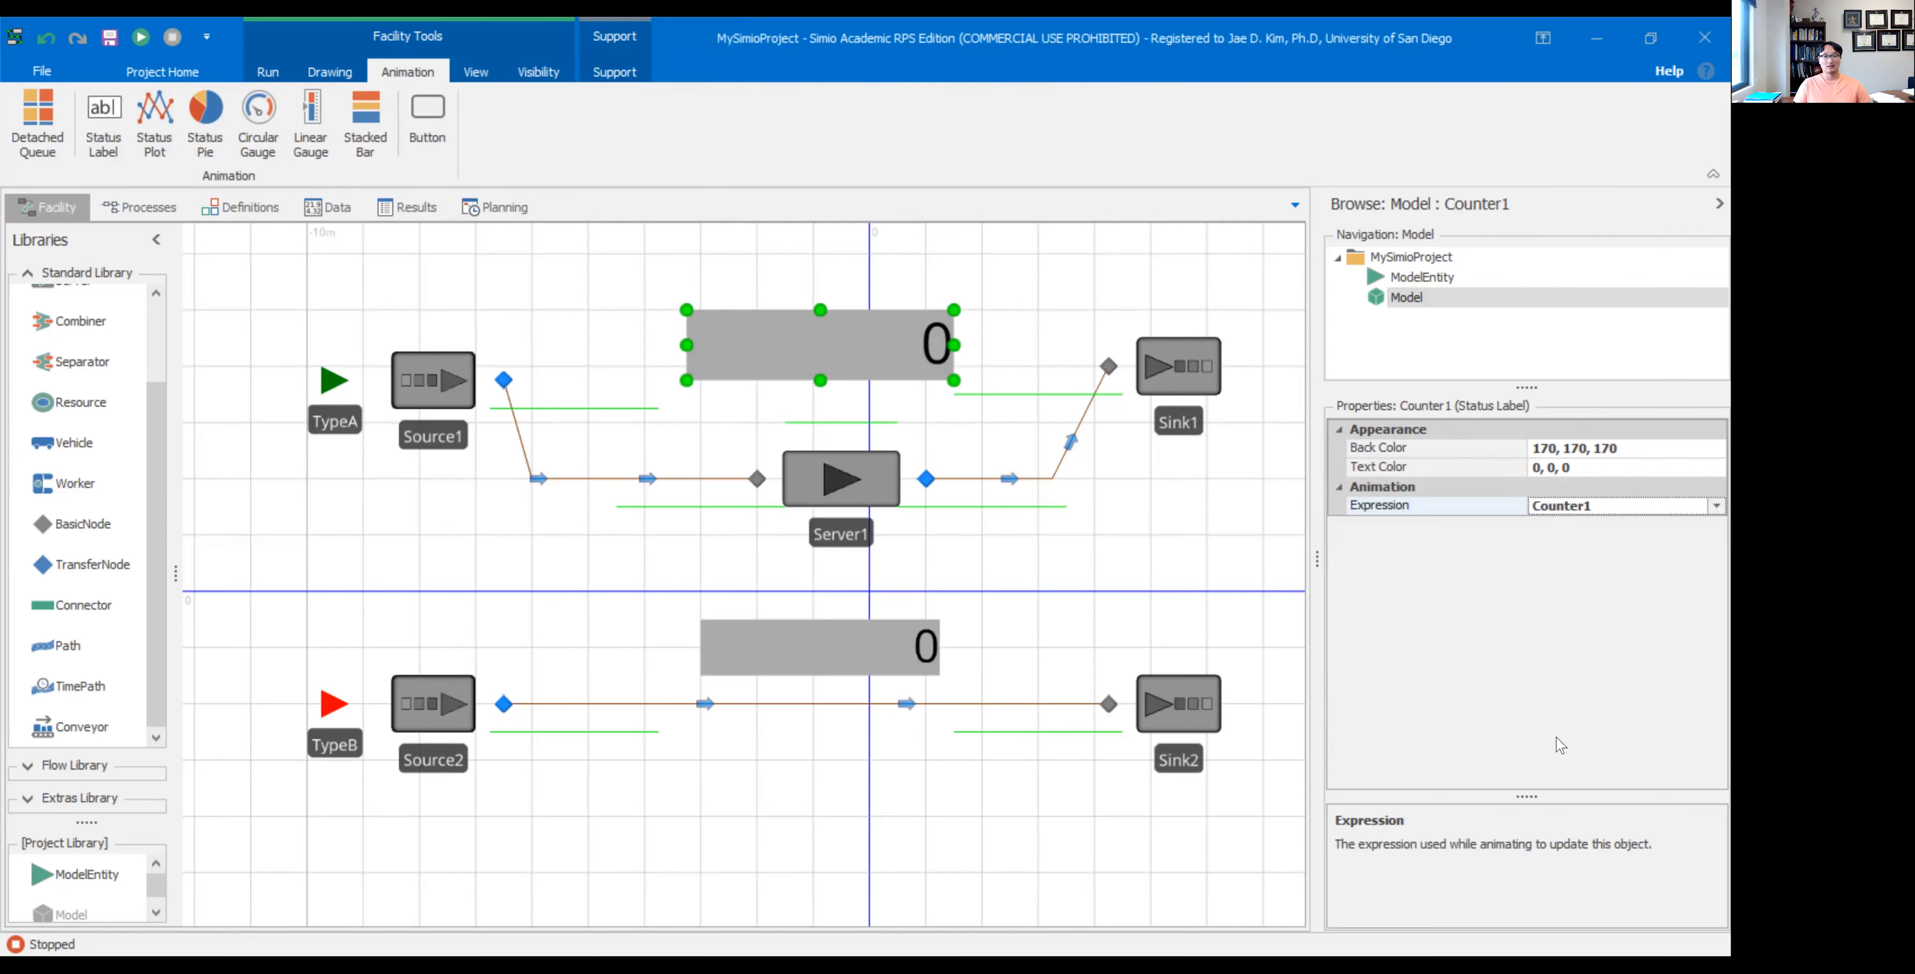
- Set the expression of the status label above the Source2–Sink2 path to Counter2
click(890, 644)
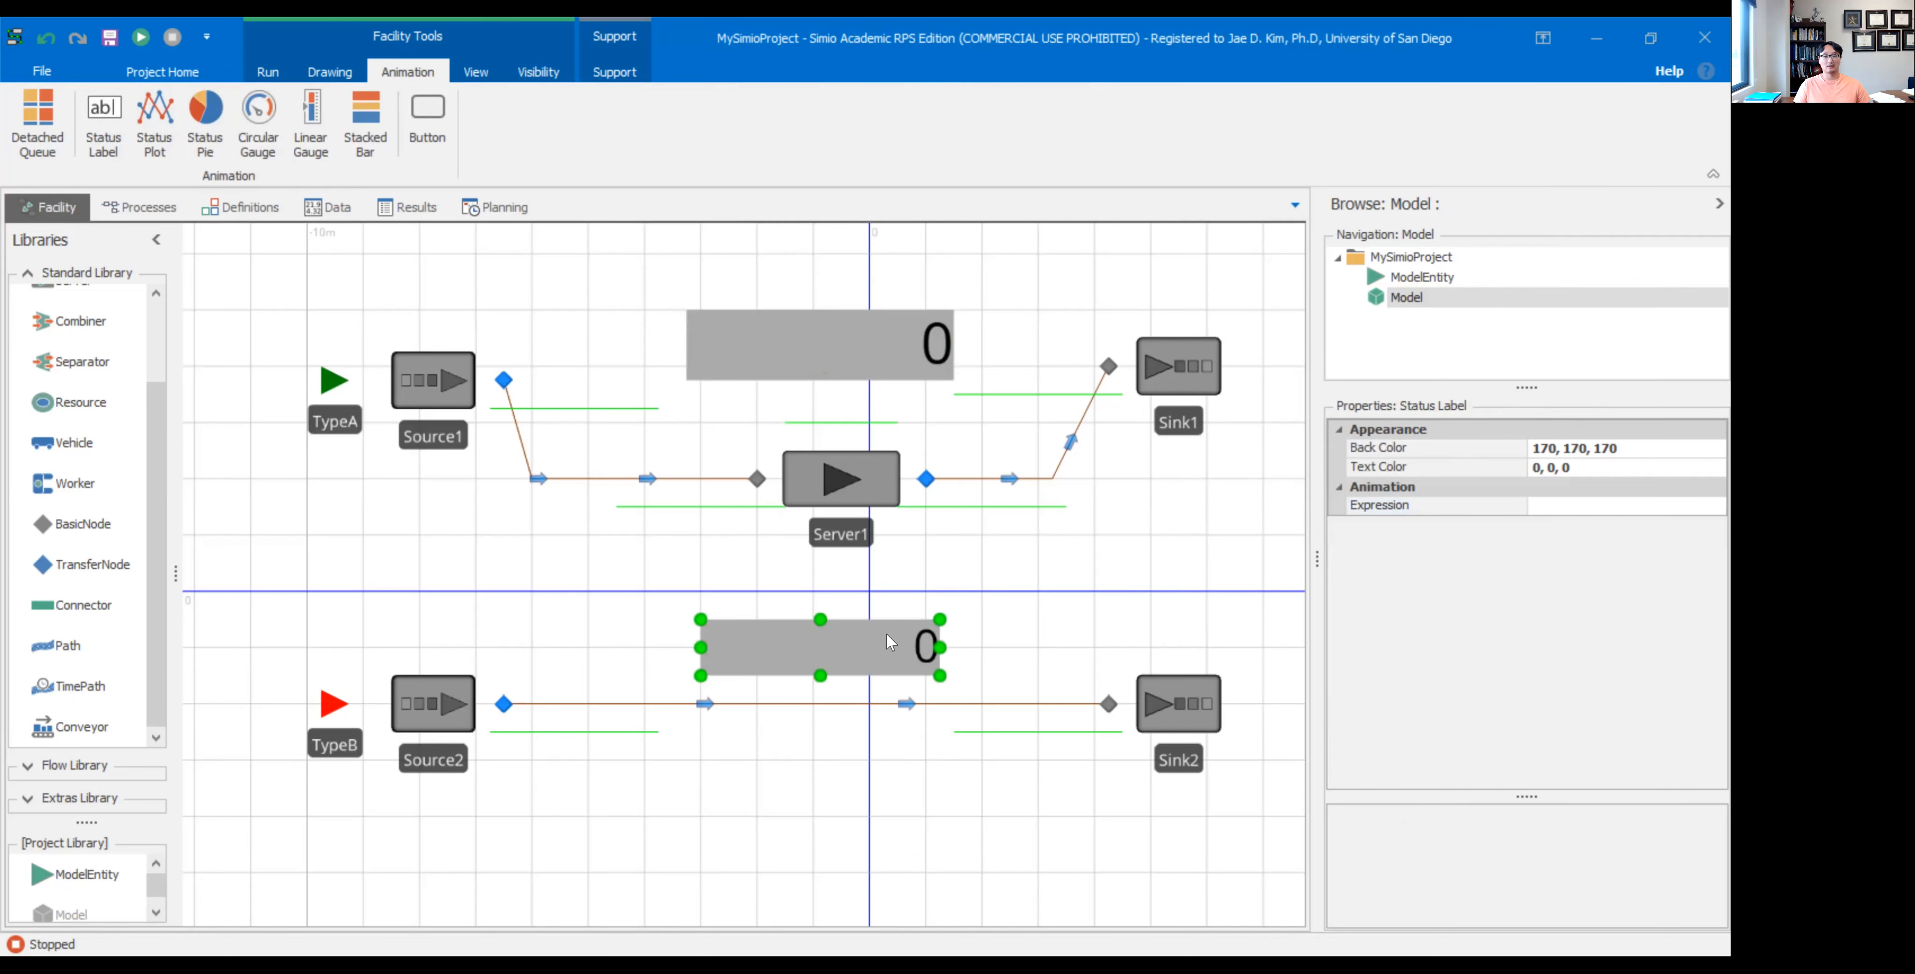
click(1621, 506)
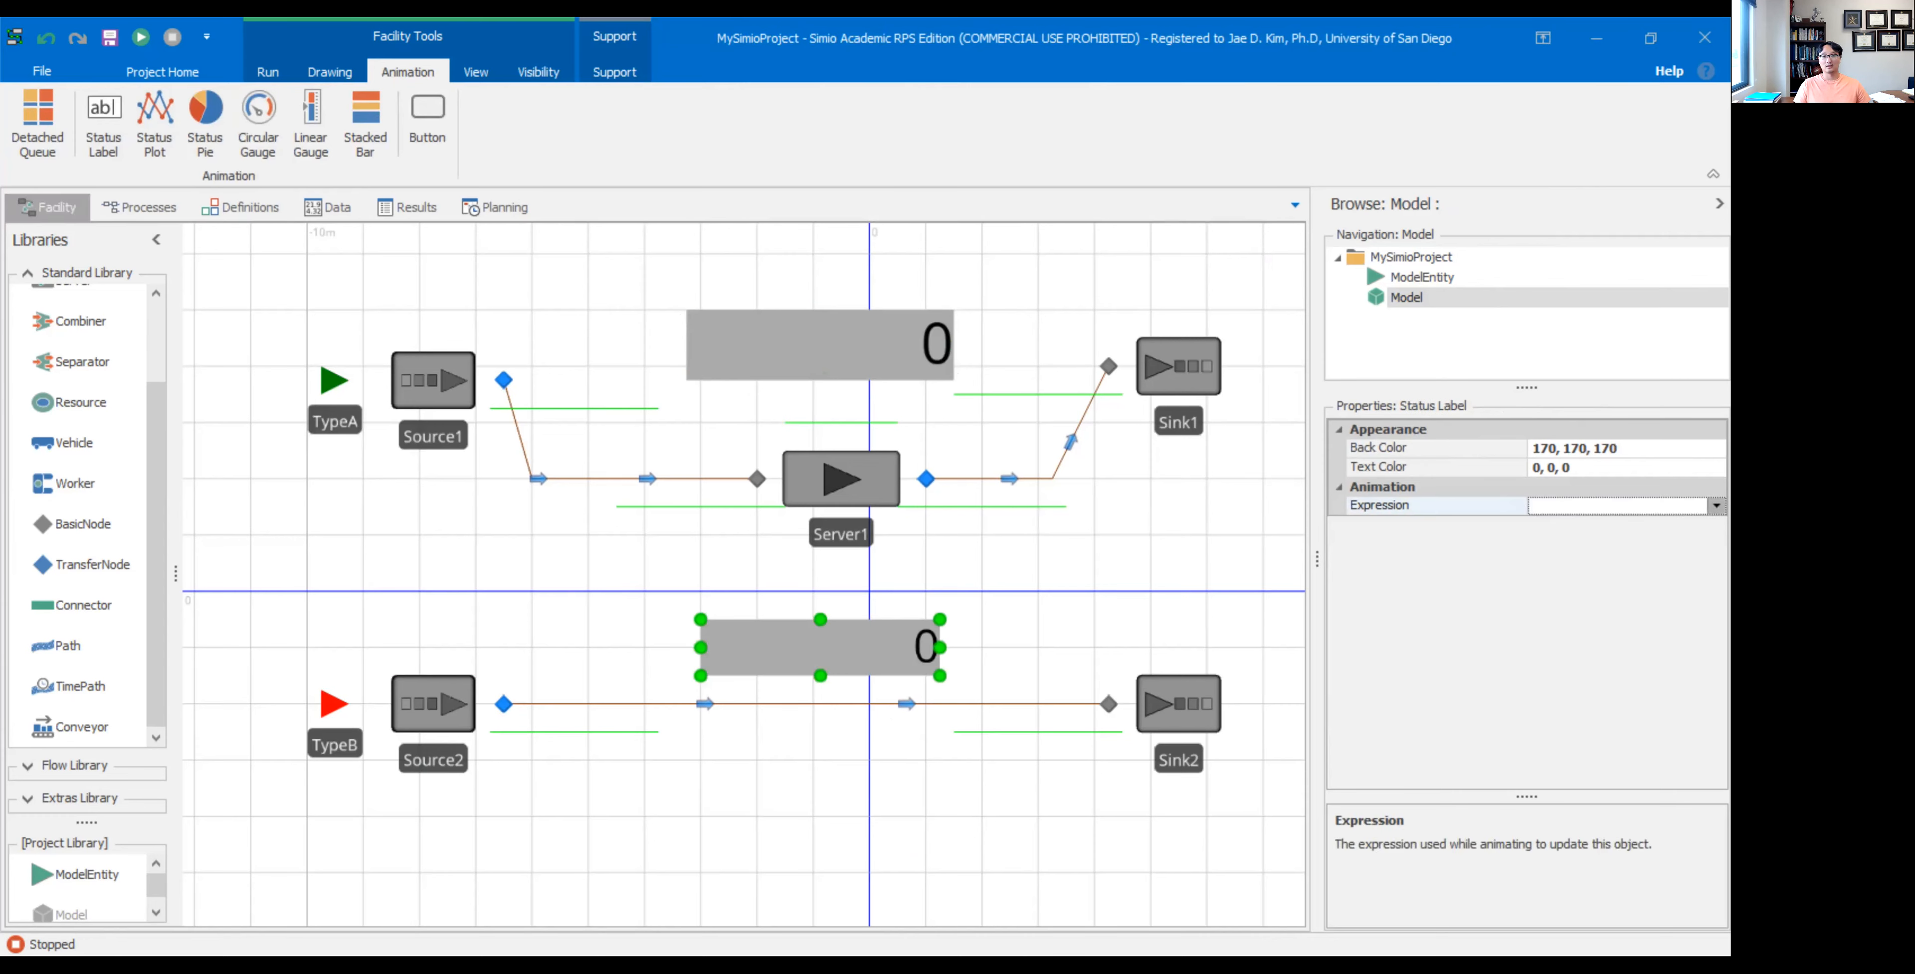
text(counter)
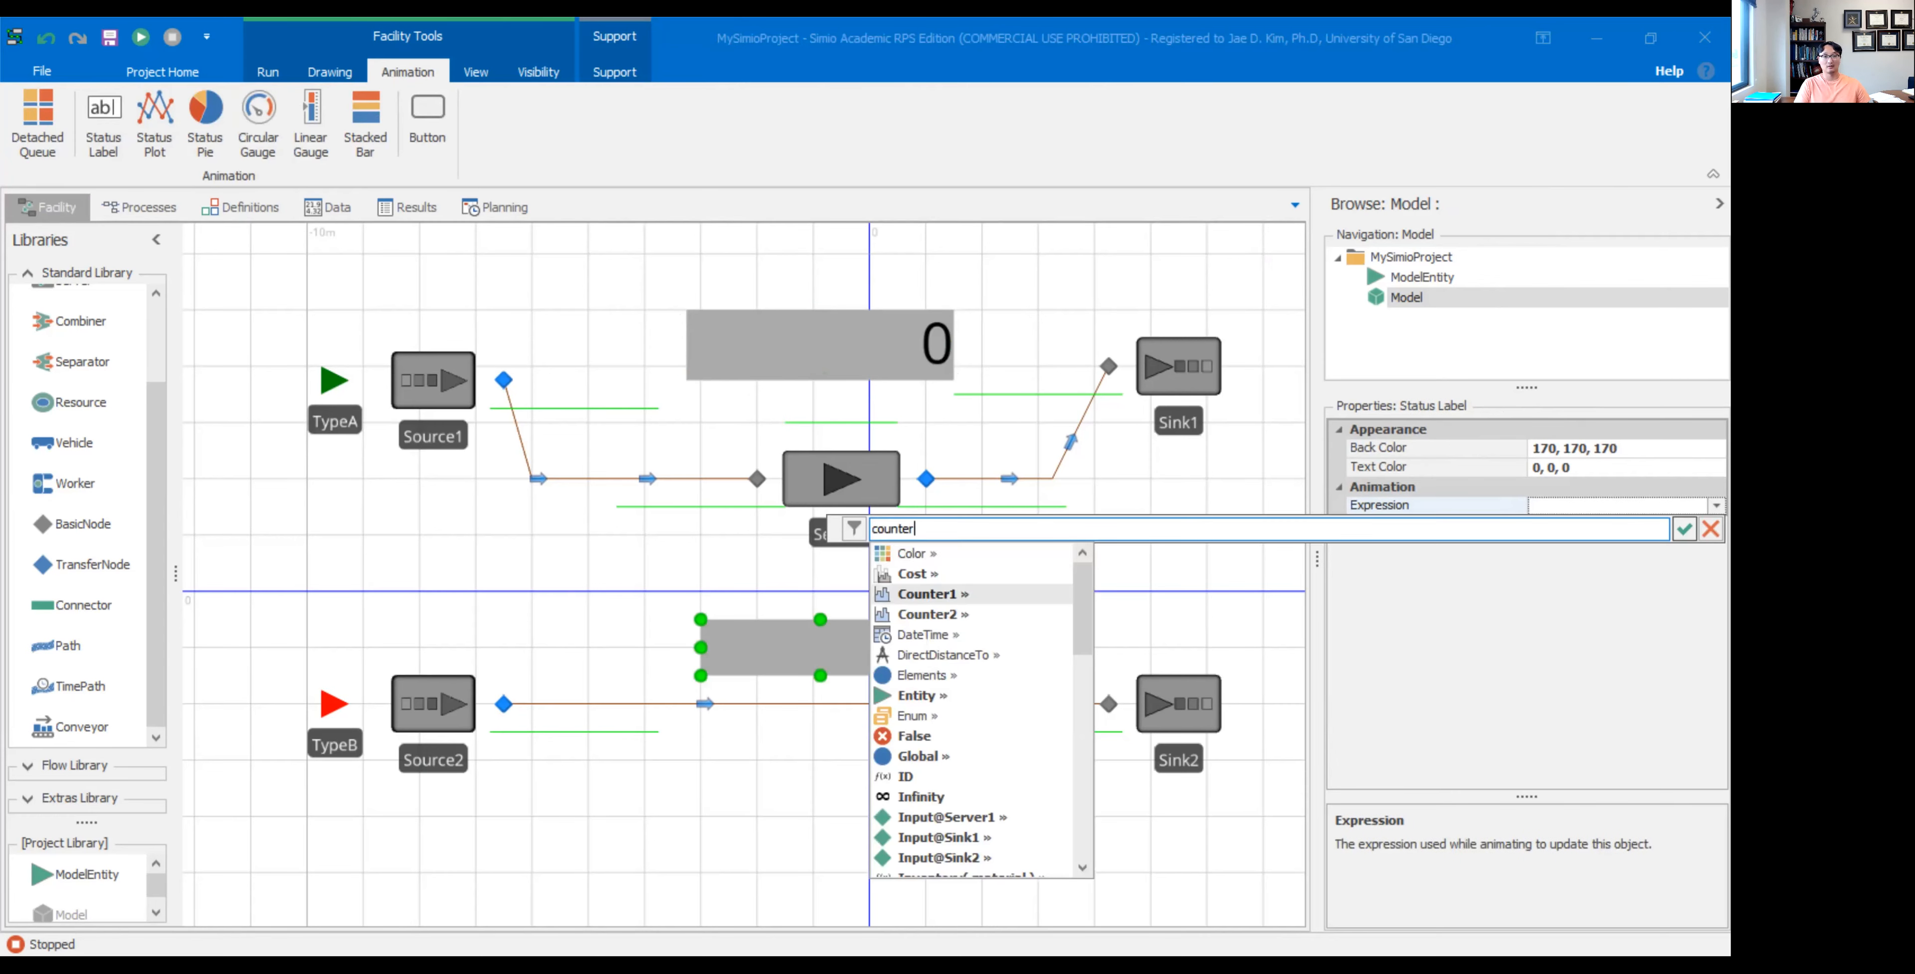
text(2)
key(Return)
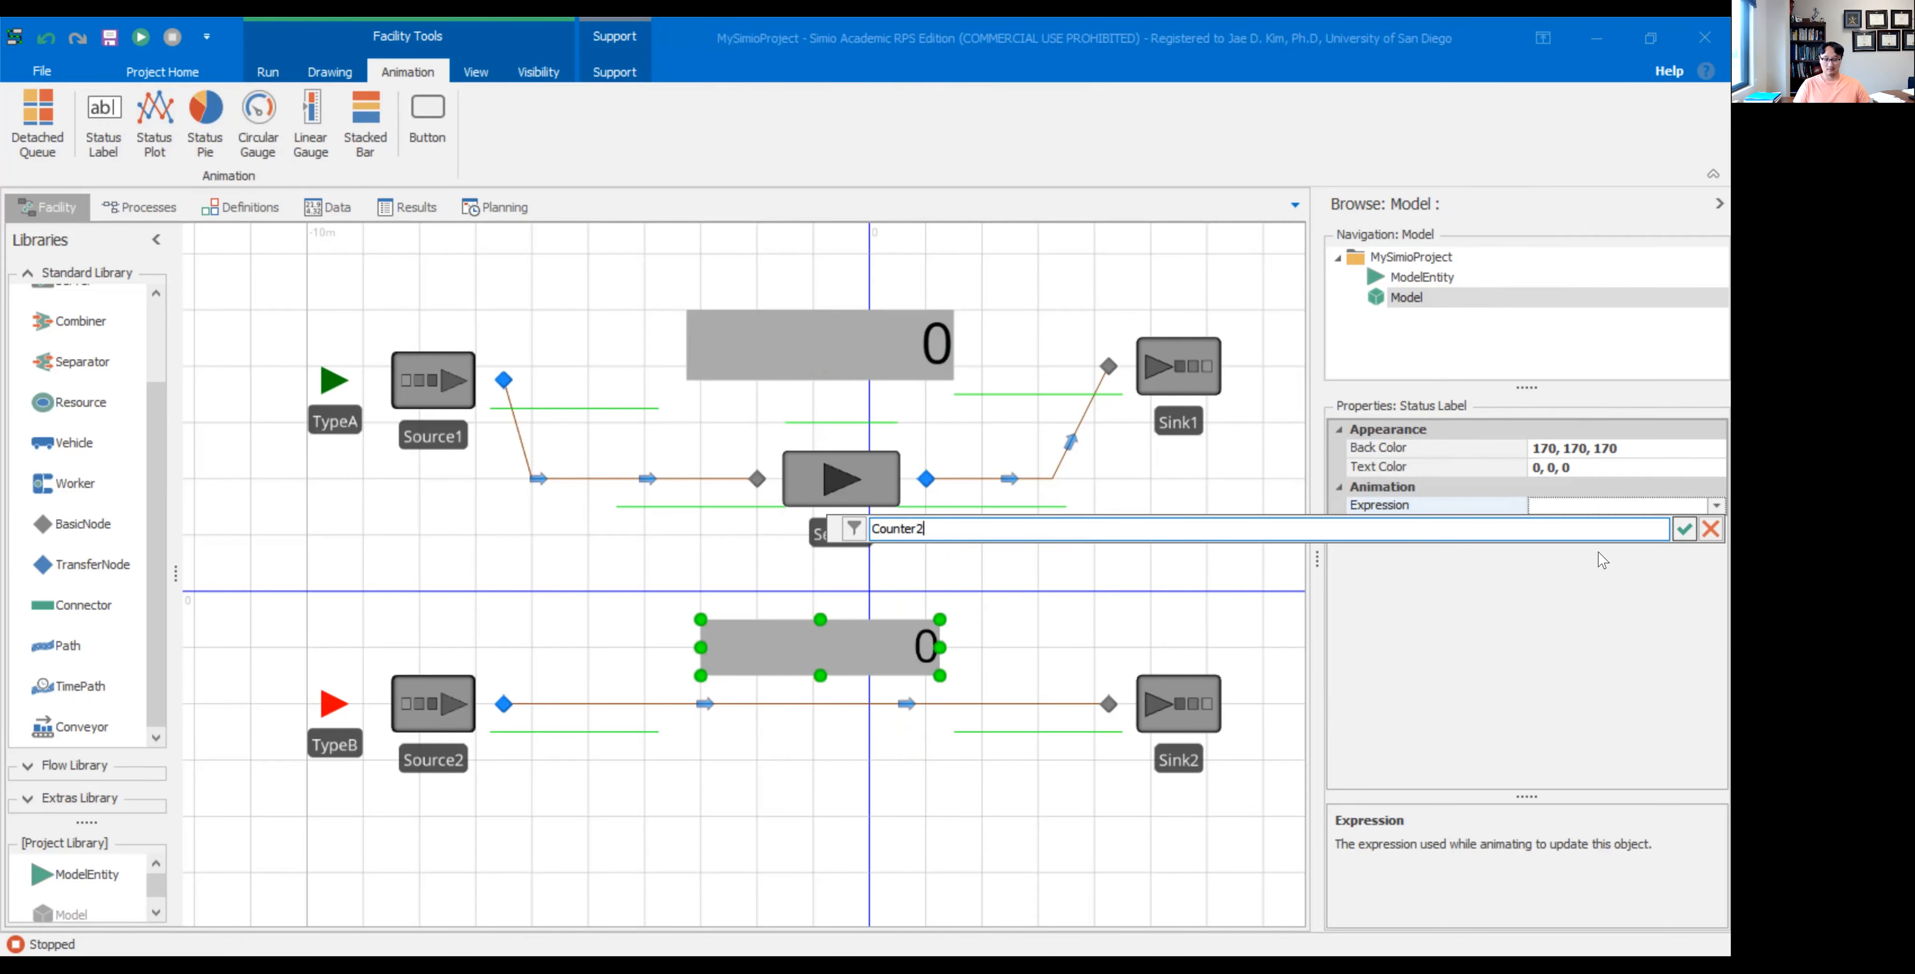
key(Return)
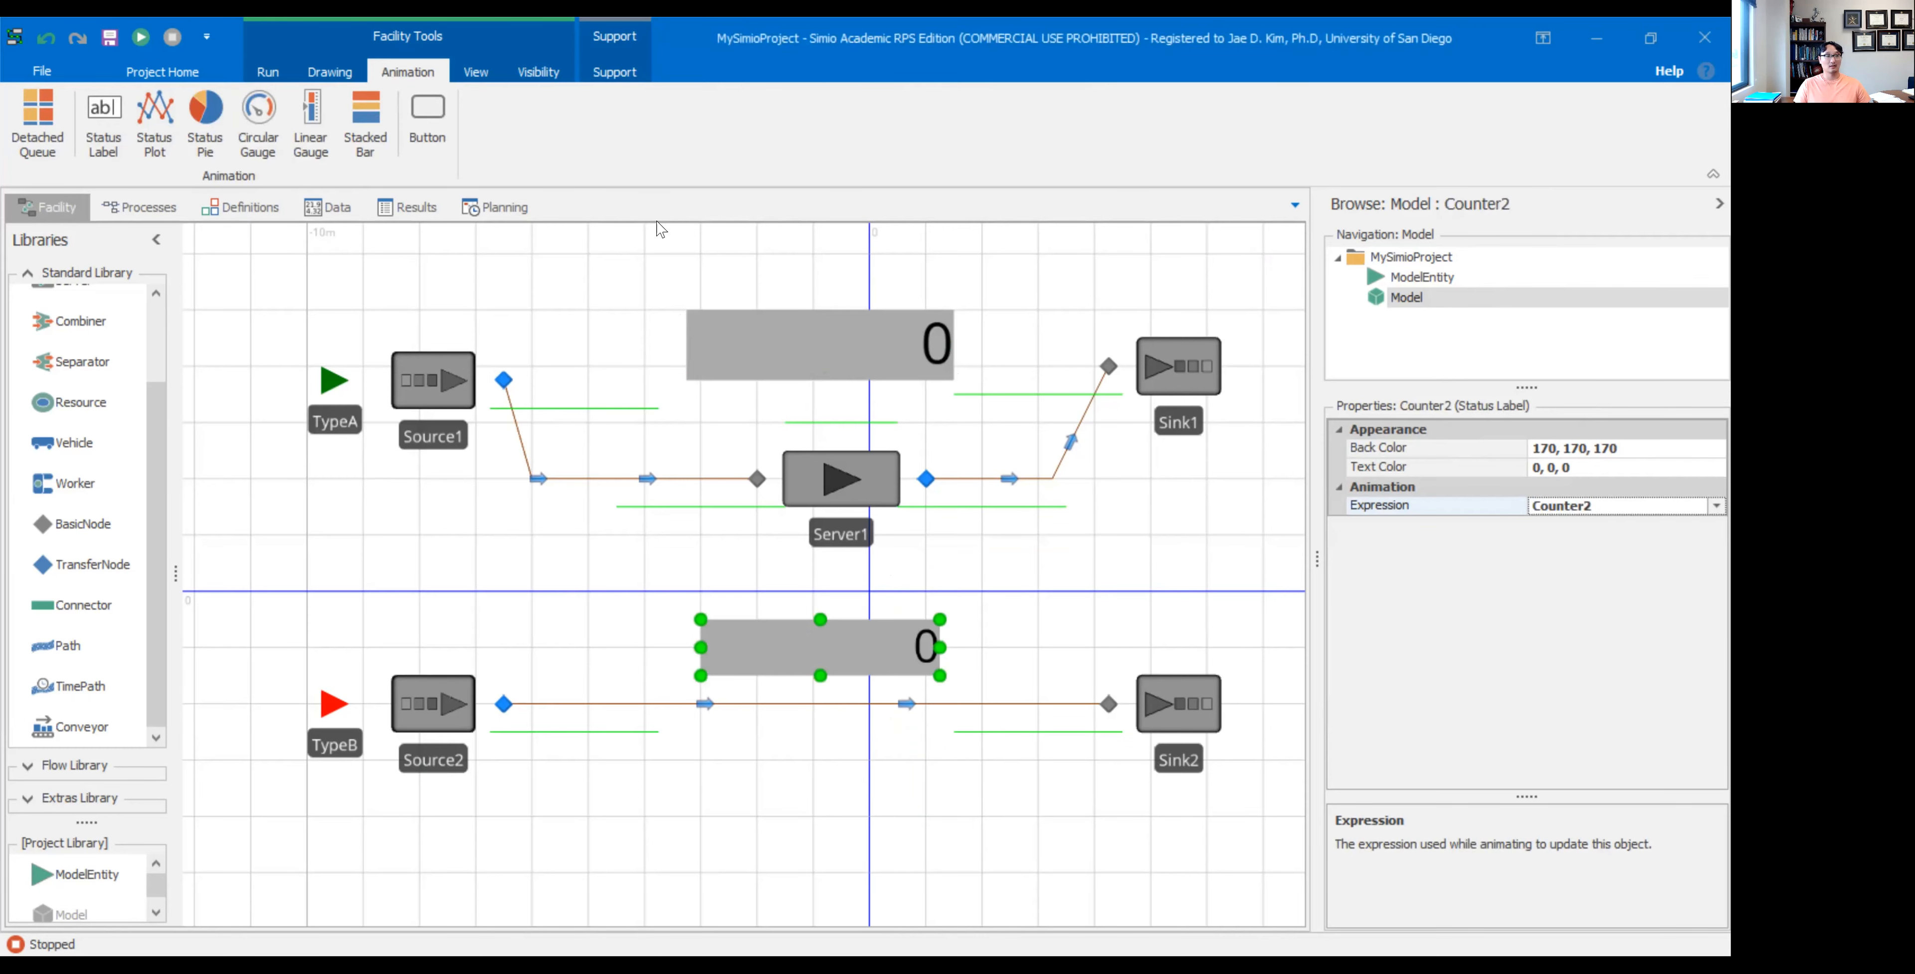
- Add an Assign step after the Create TypeB Fire step in the Server1_AfterProcessing process
click(158, 216)
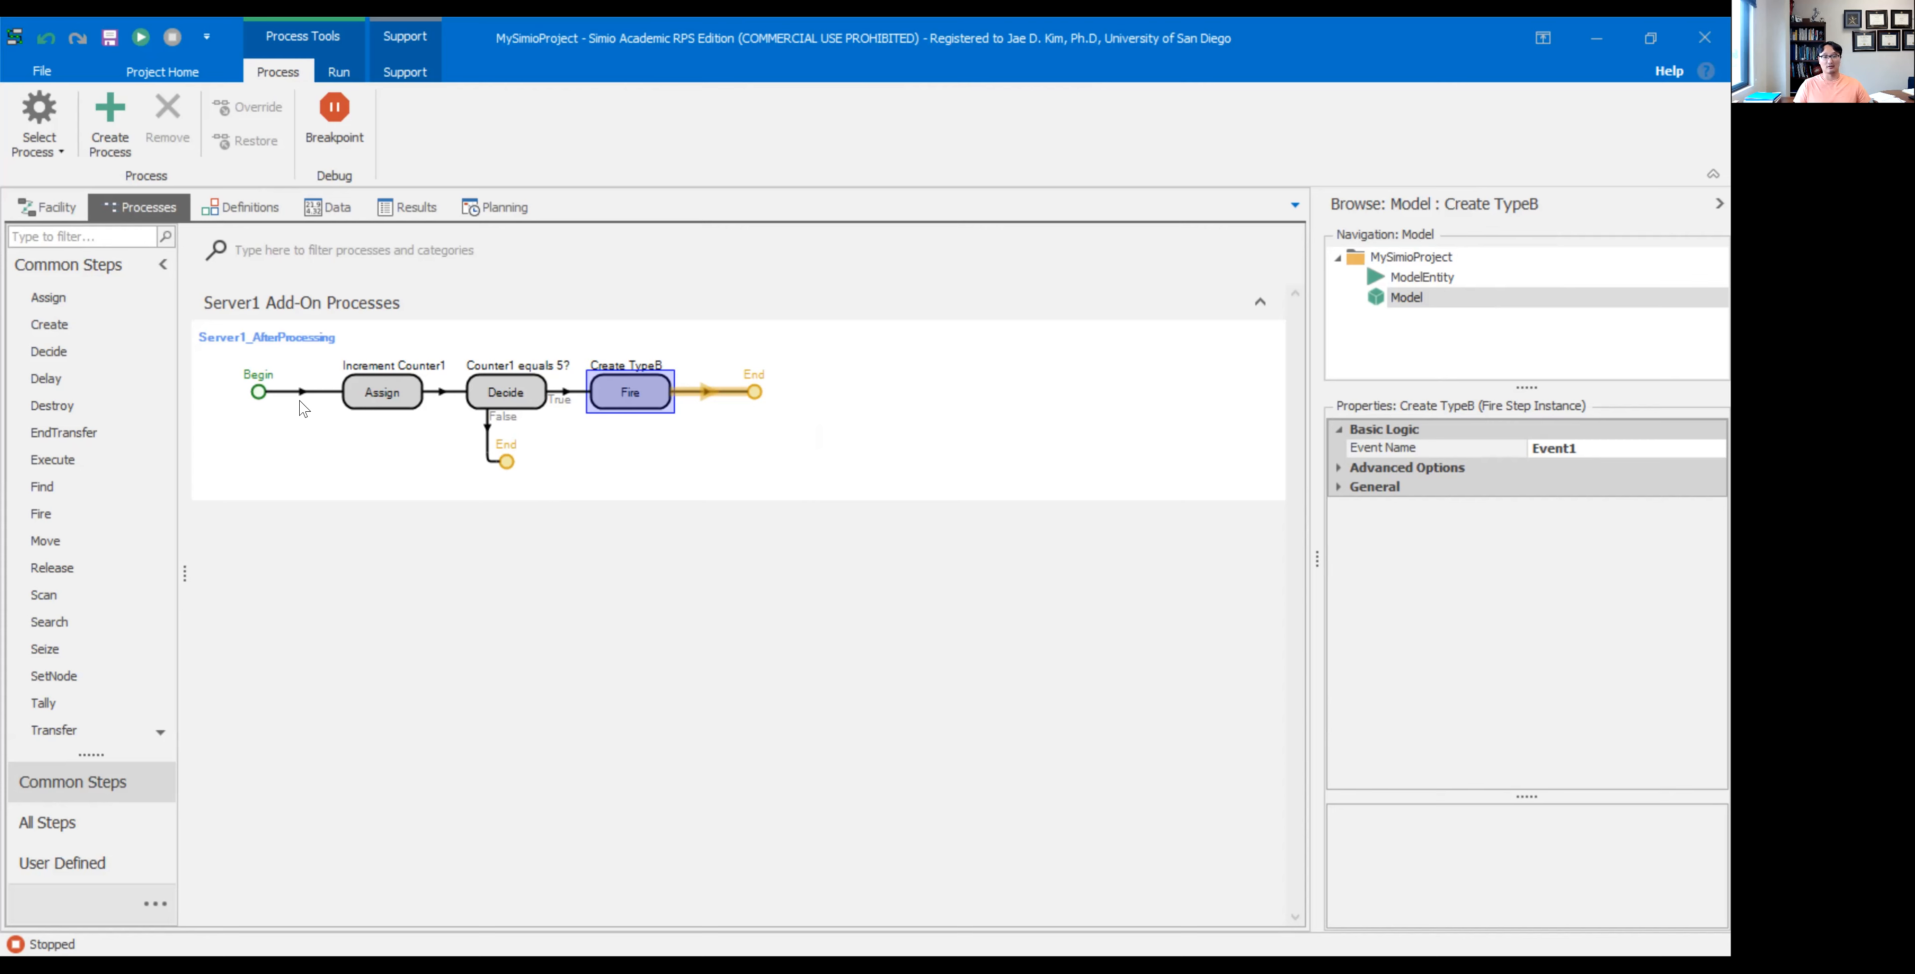
click(360, 395)
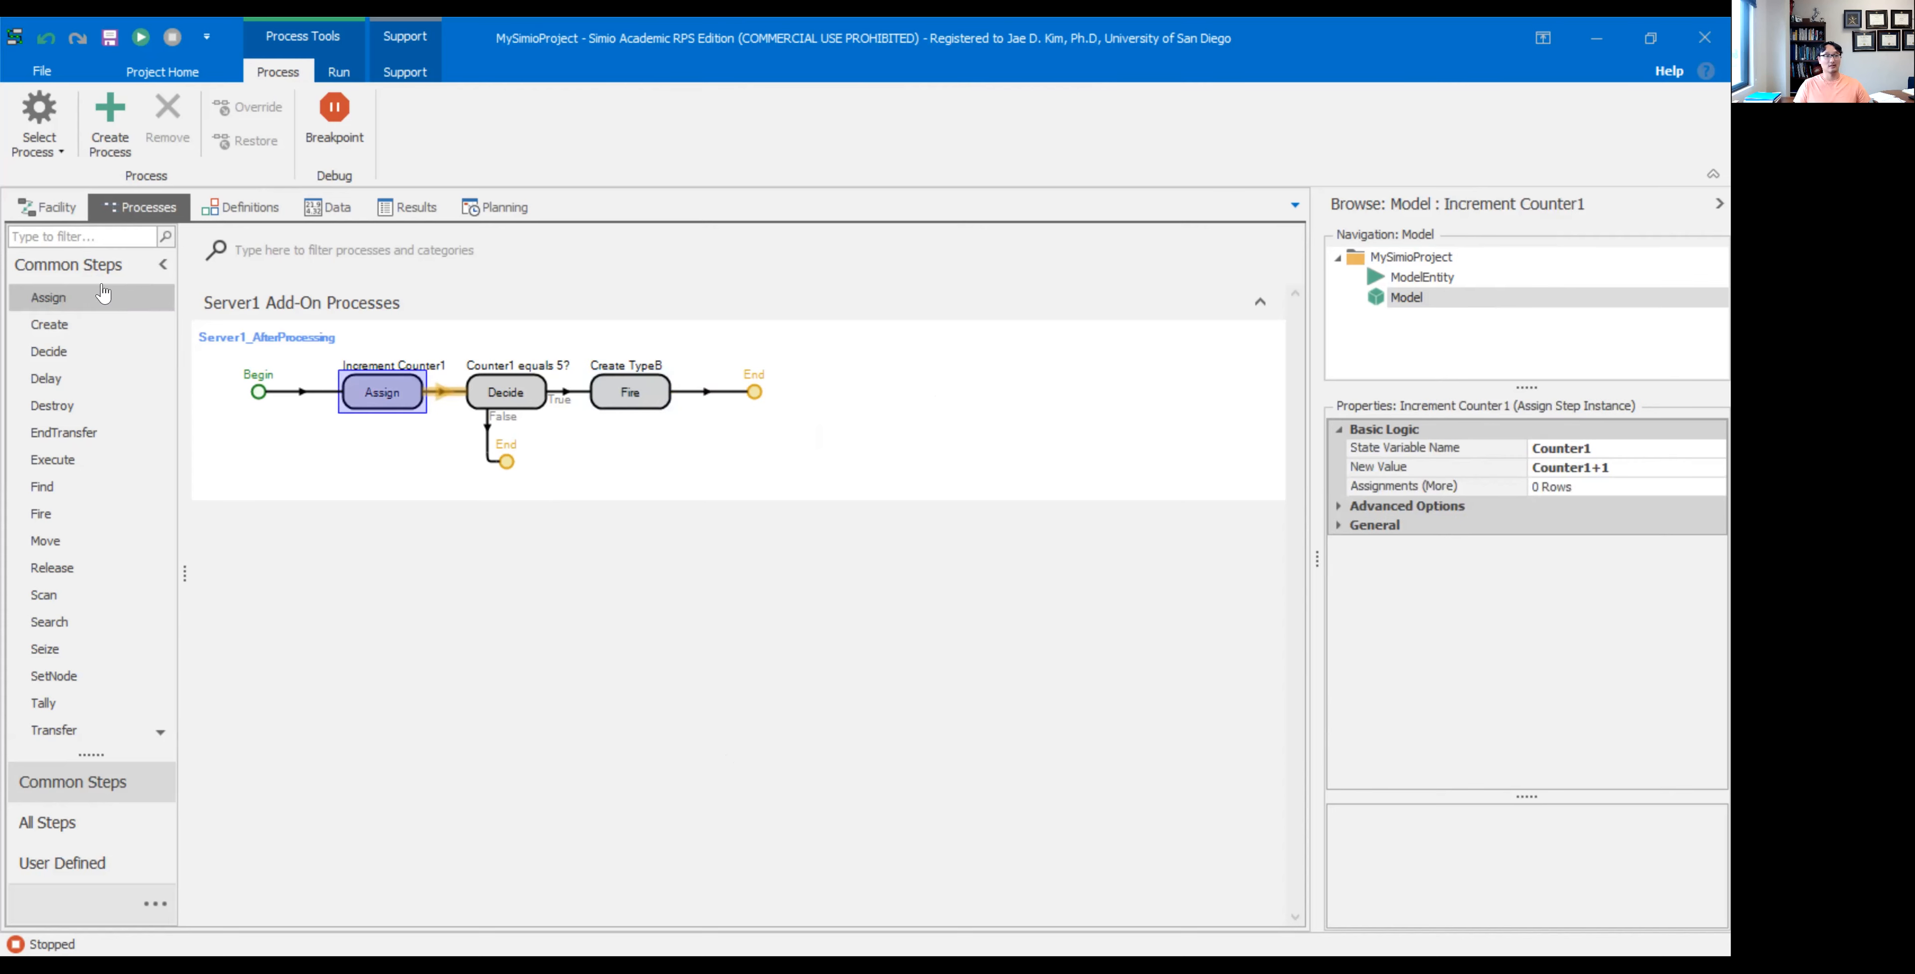
drag(104, 294, 754, 392)
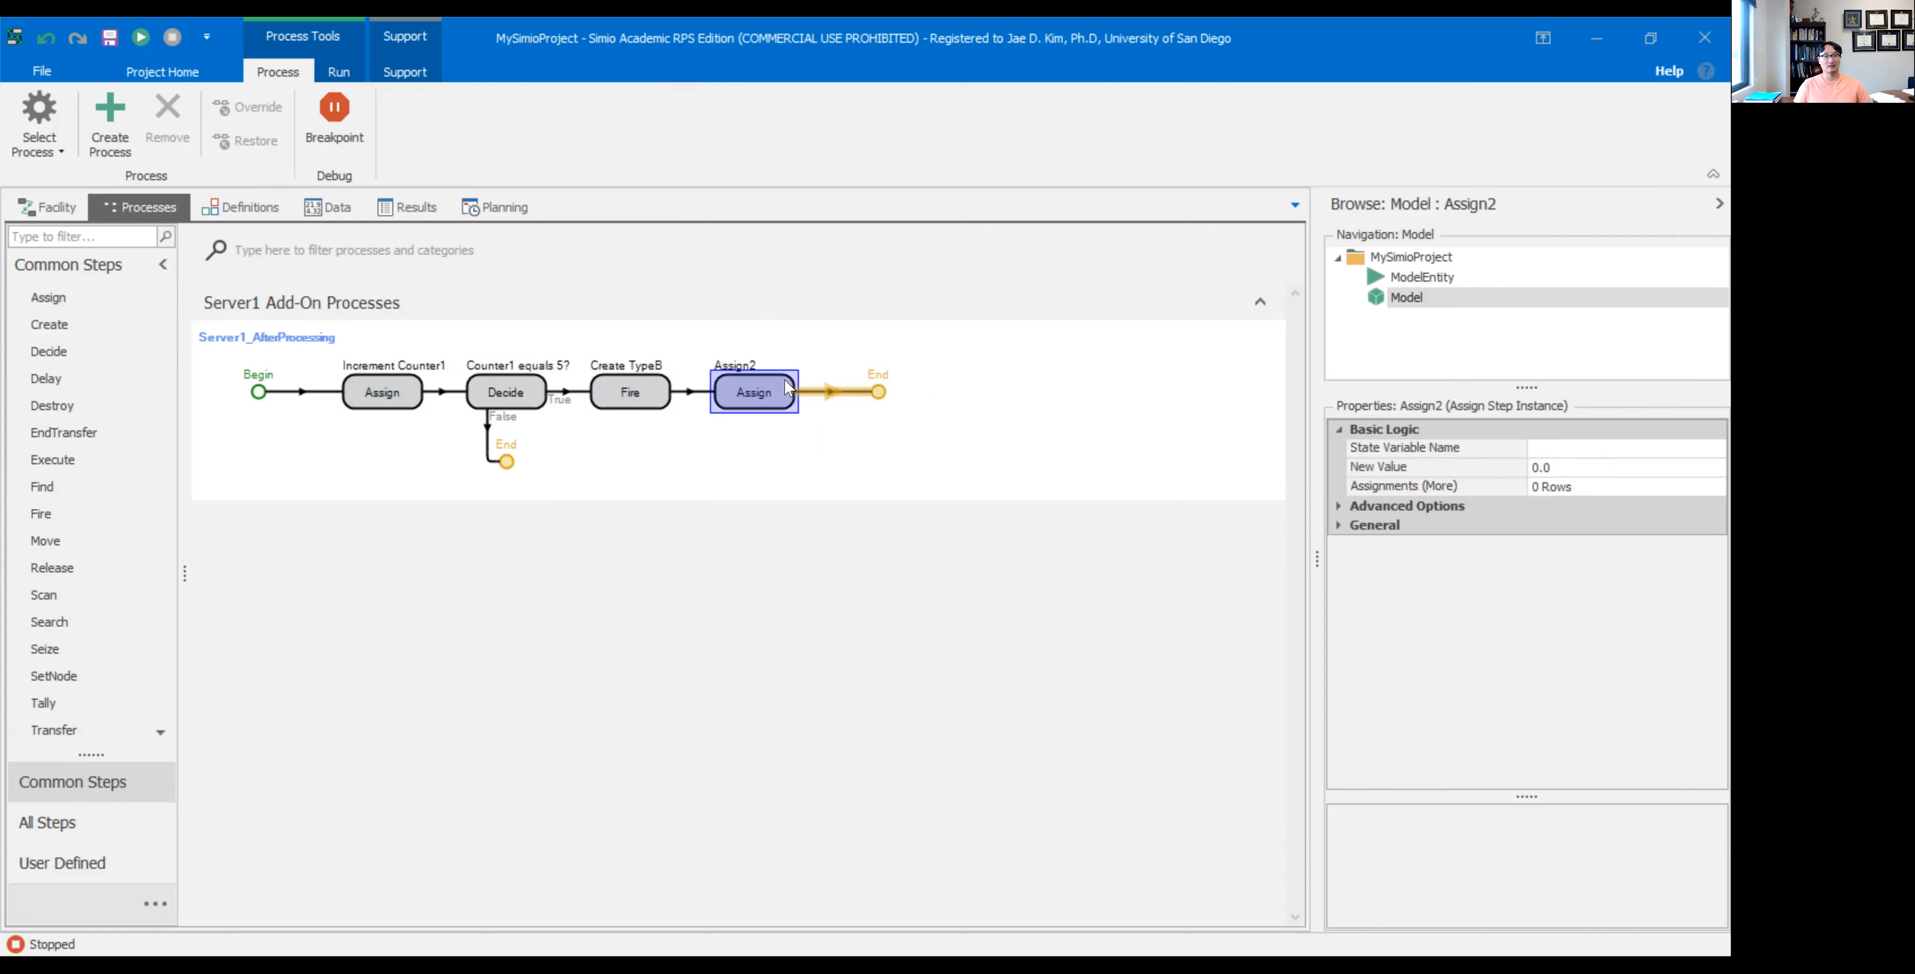
- Set the new Assign step's state variable name to Counter1 and its new value to 0
click(1601, 448)
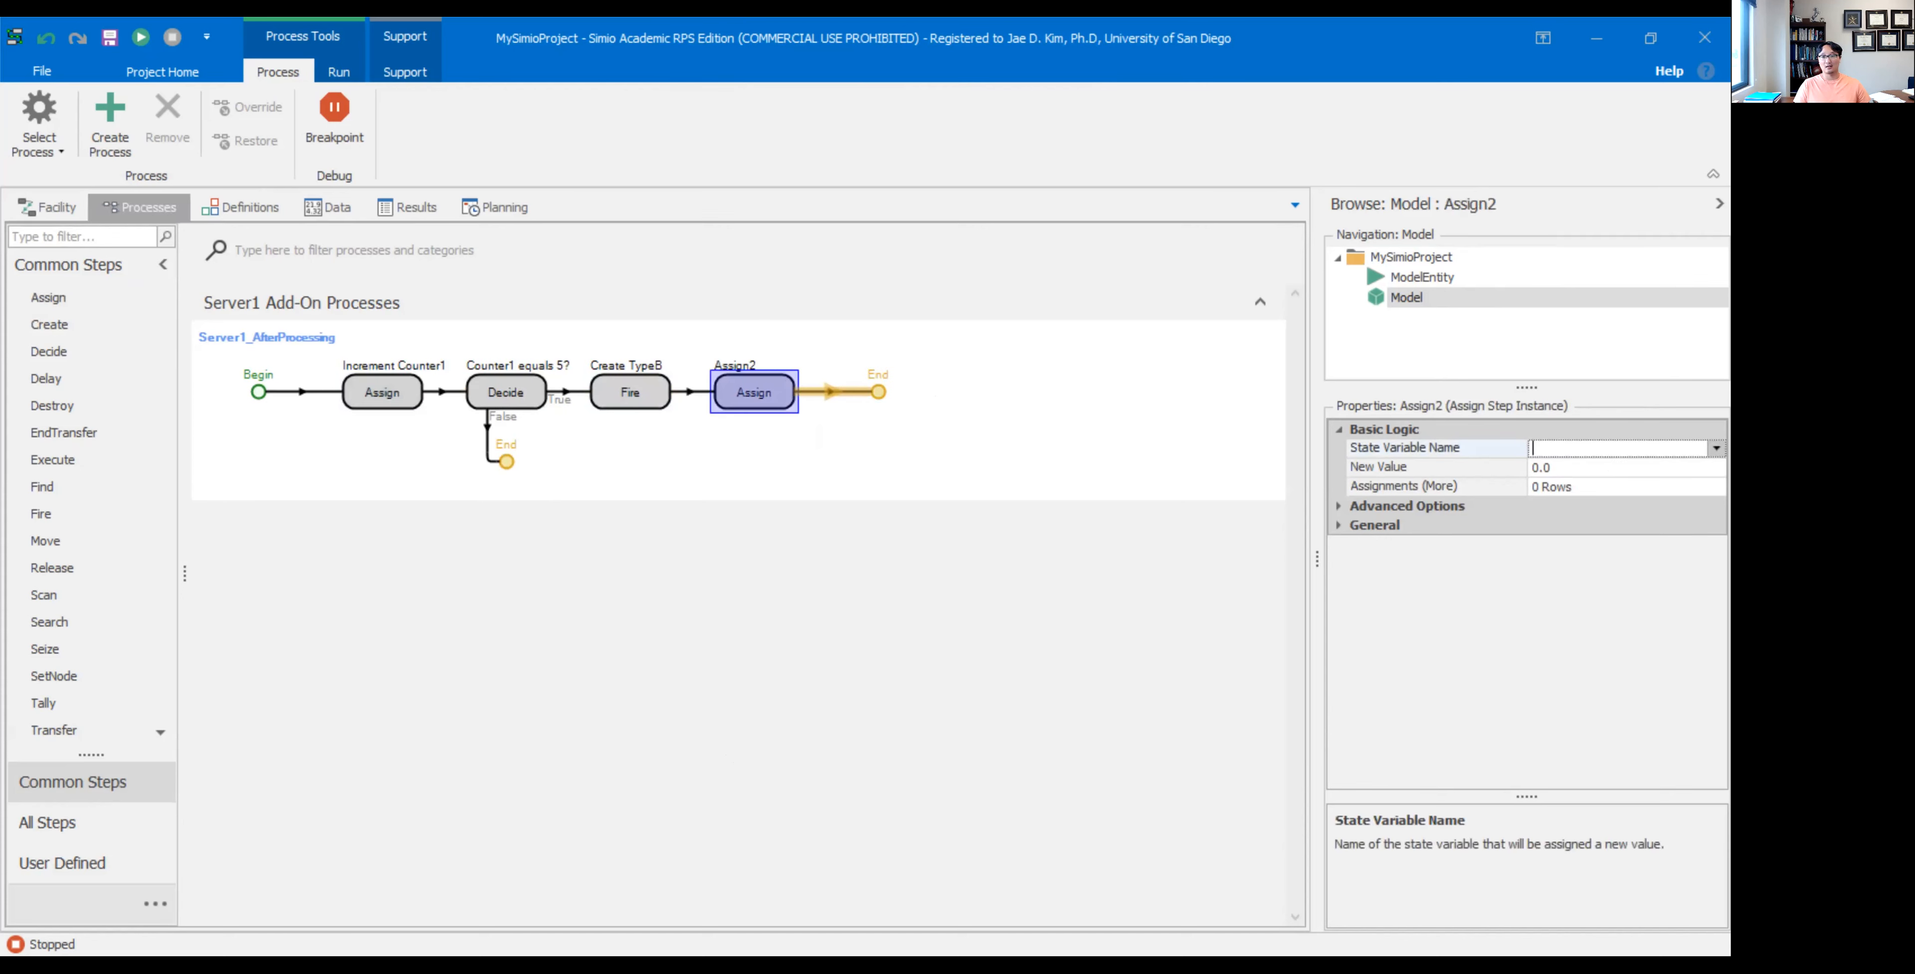
click(1603, 449)
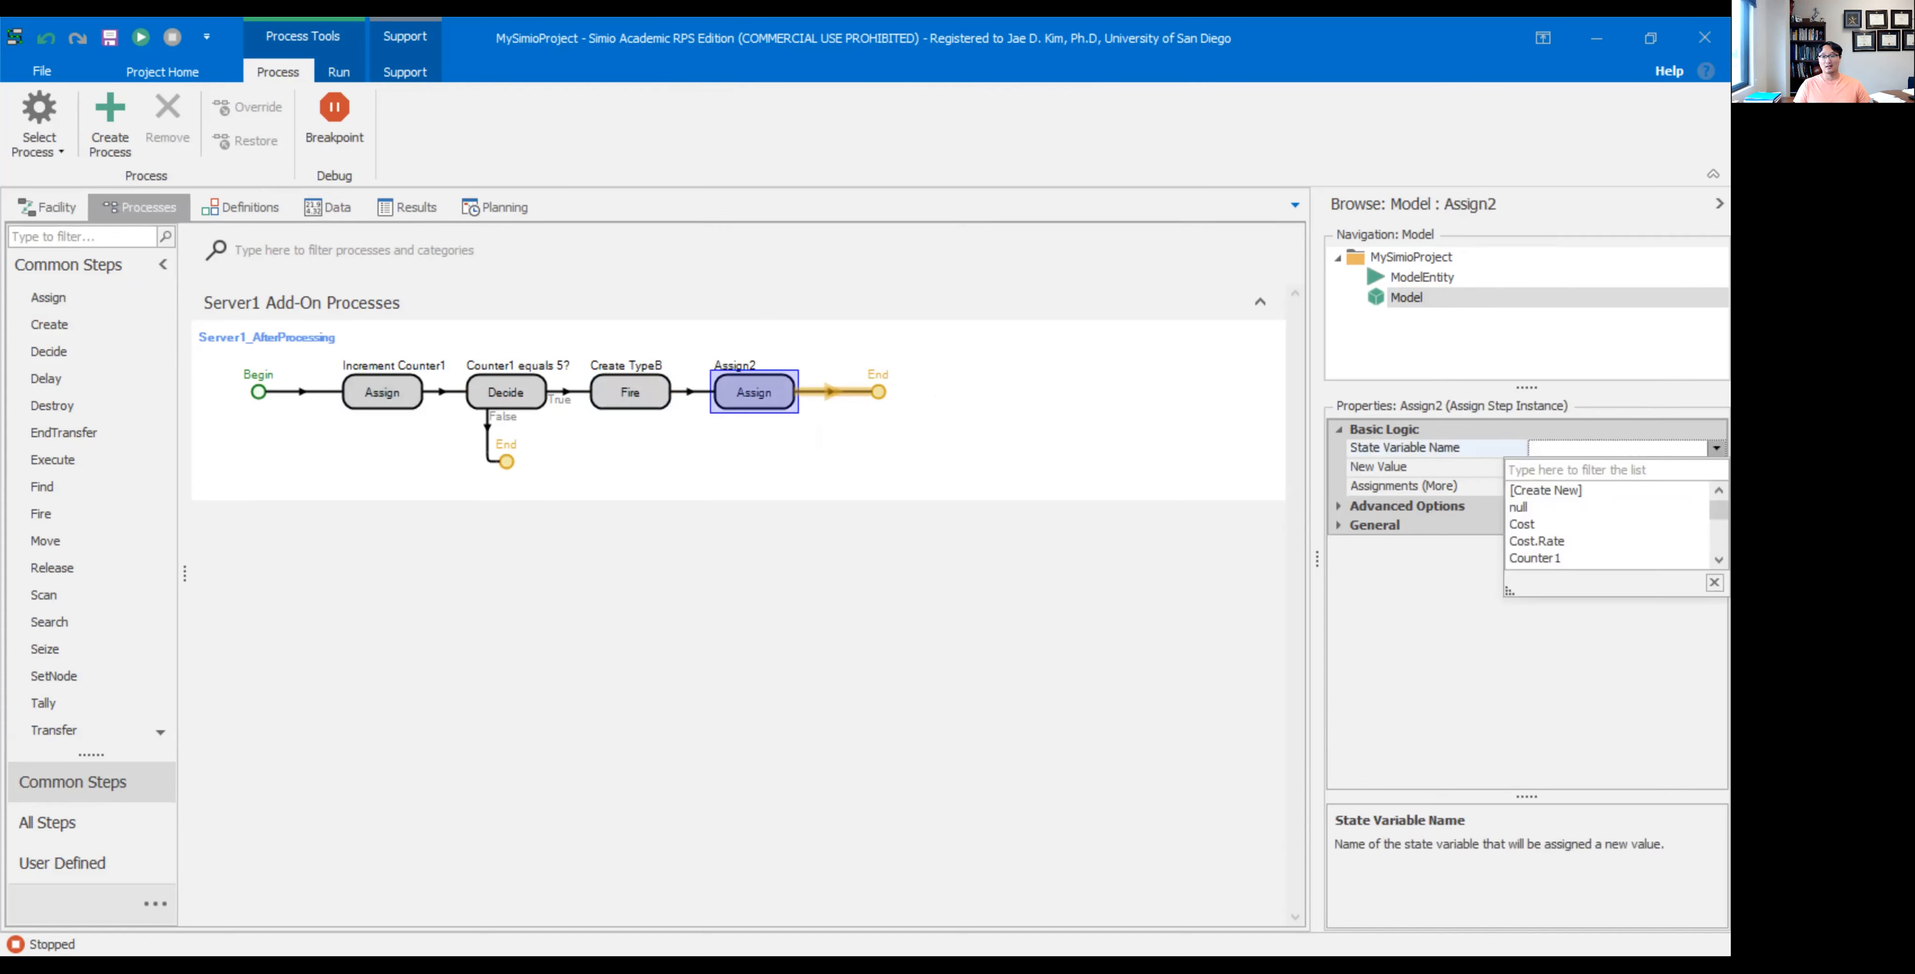
click(1606, 449)
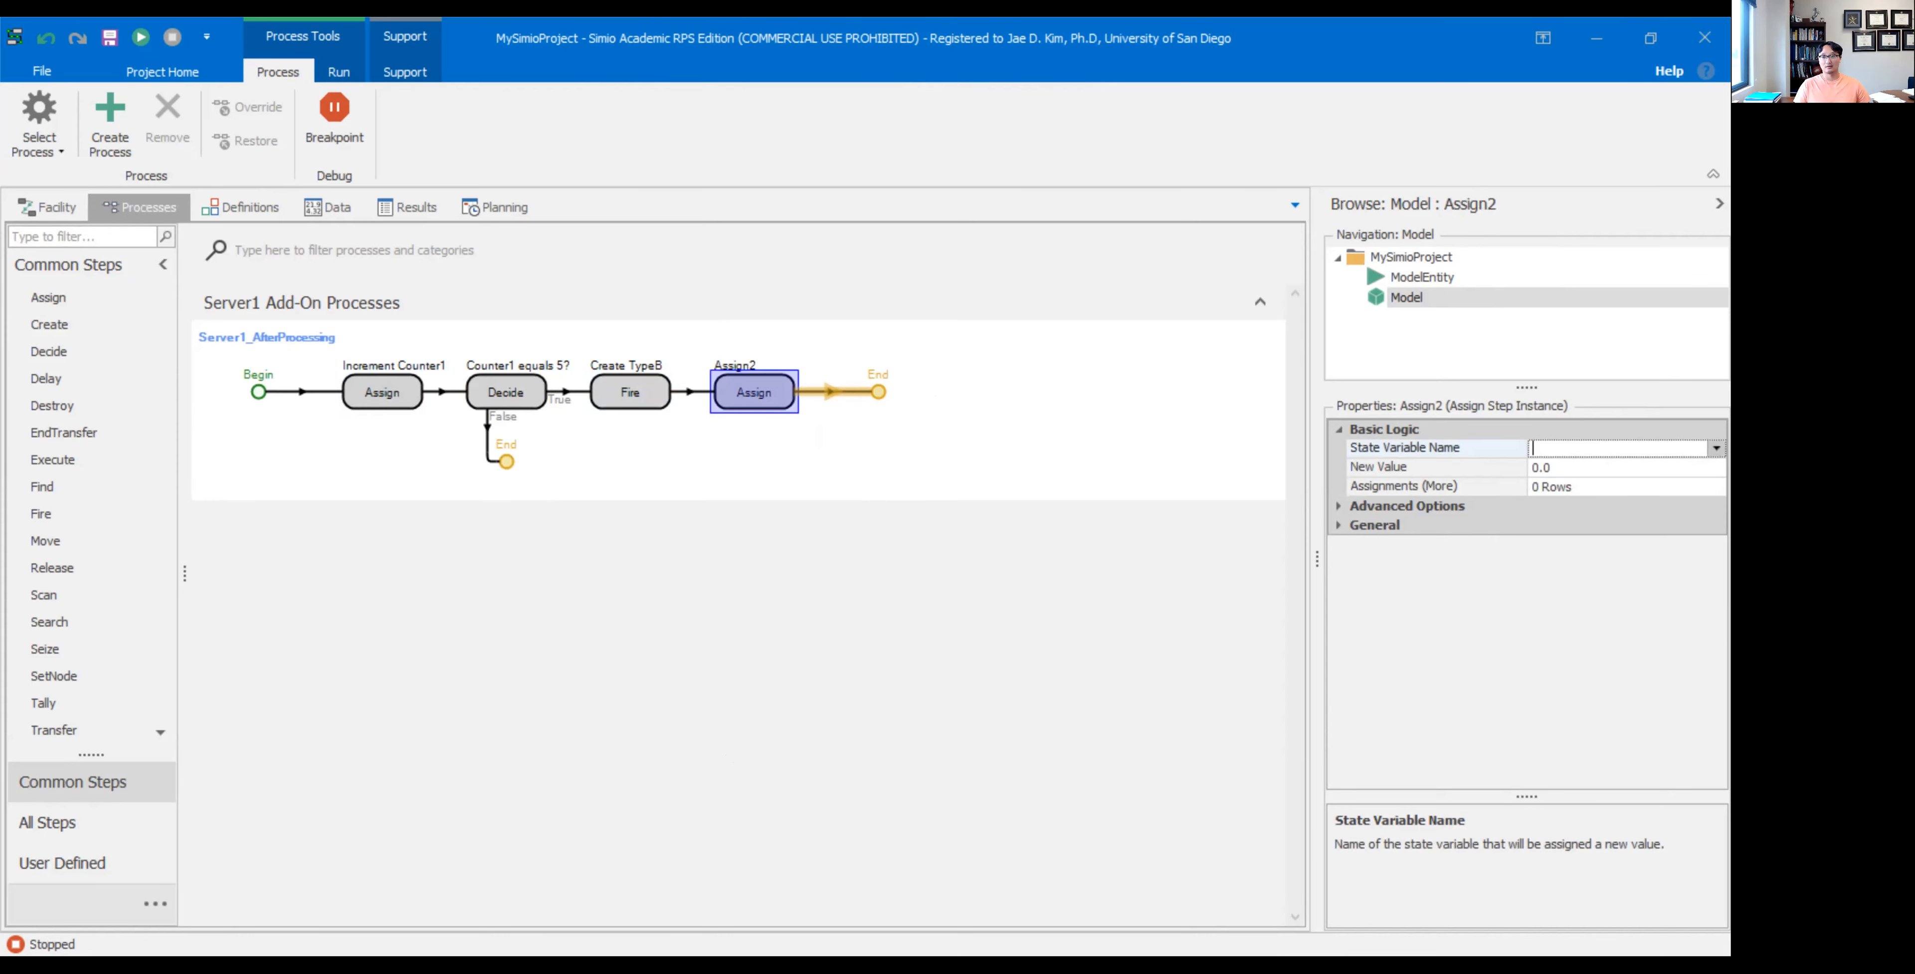
click(1606, 448)
text(counter)
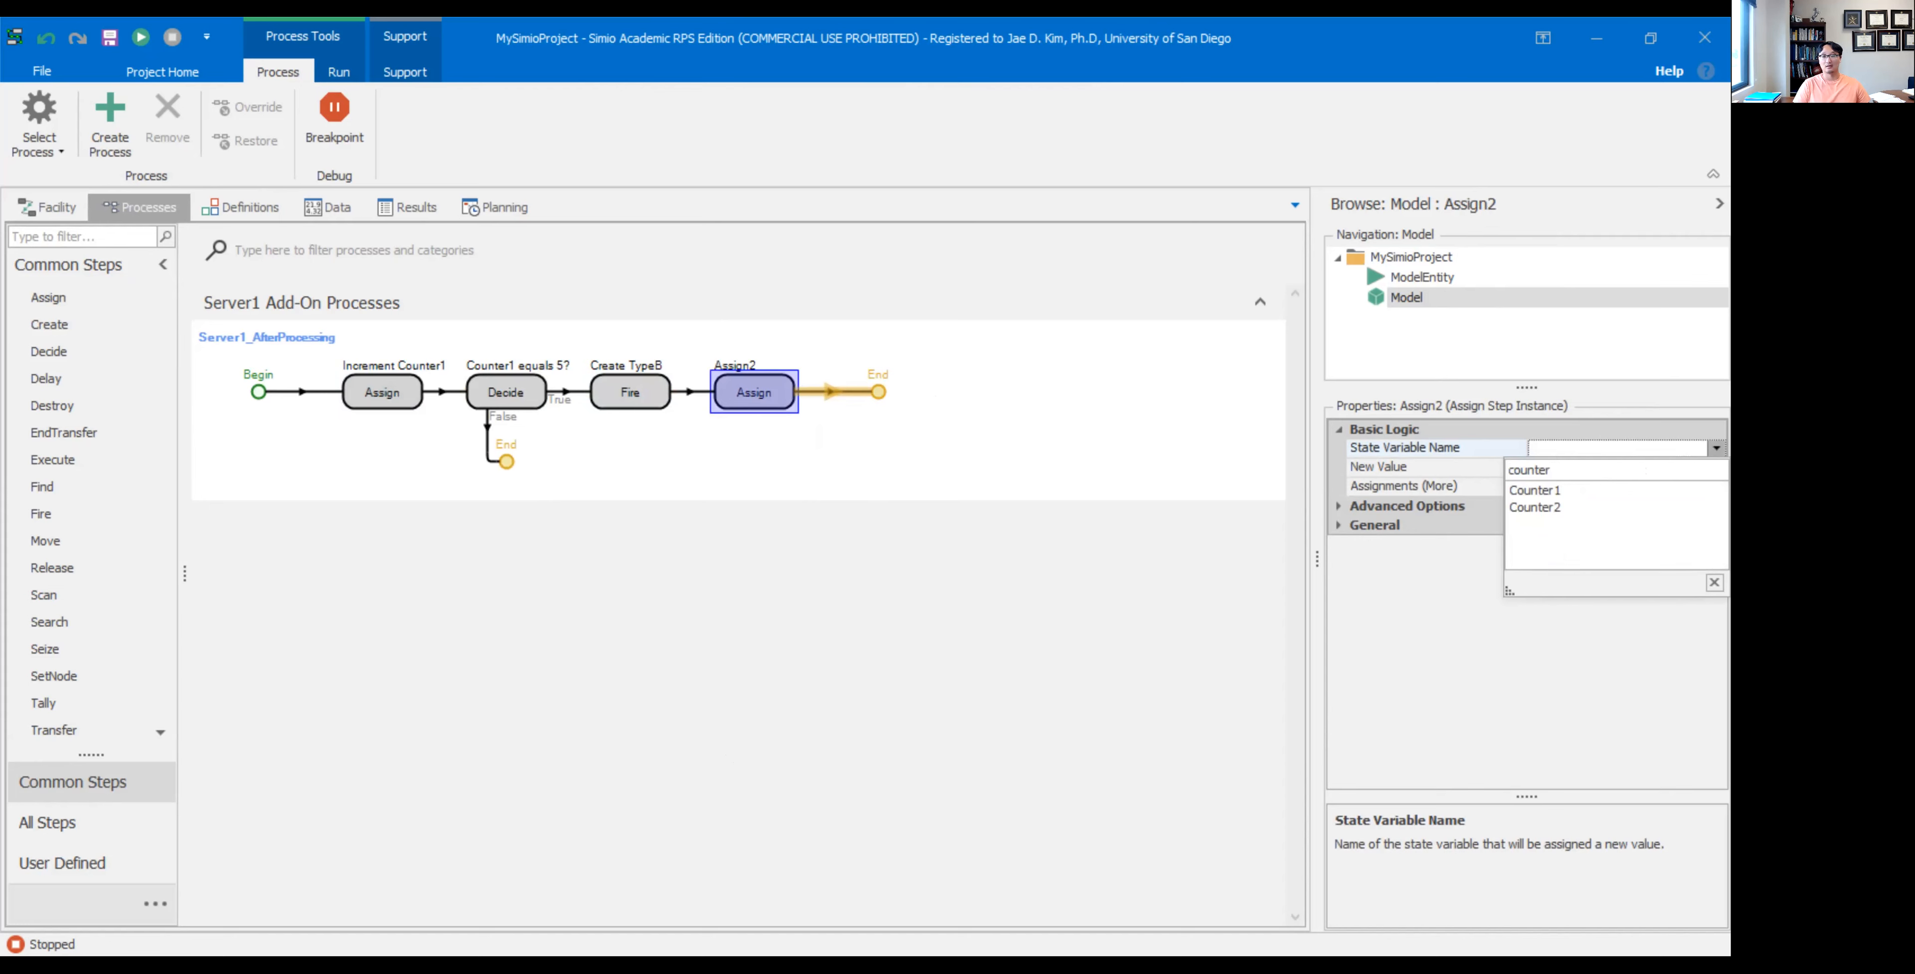
click(1524, 489)
click(1644, 464)
text(0)
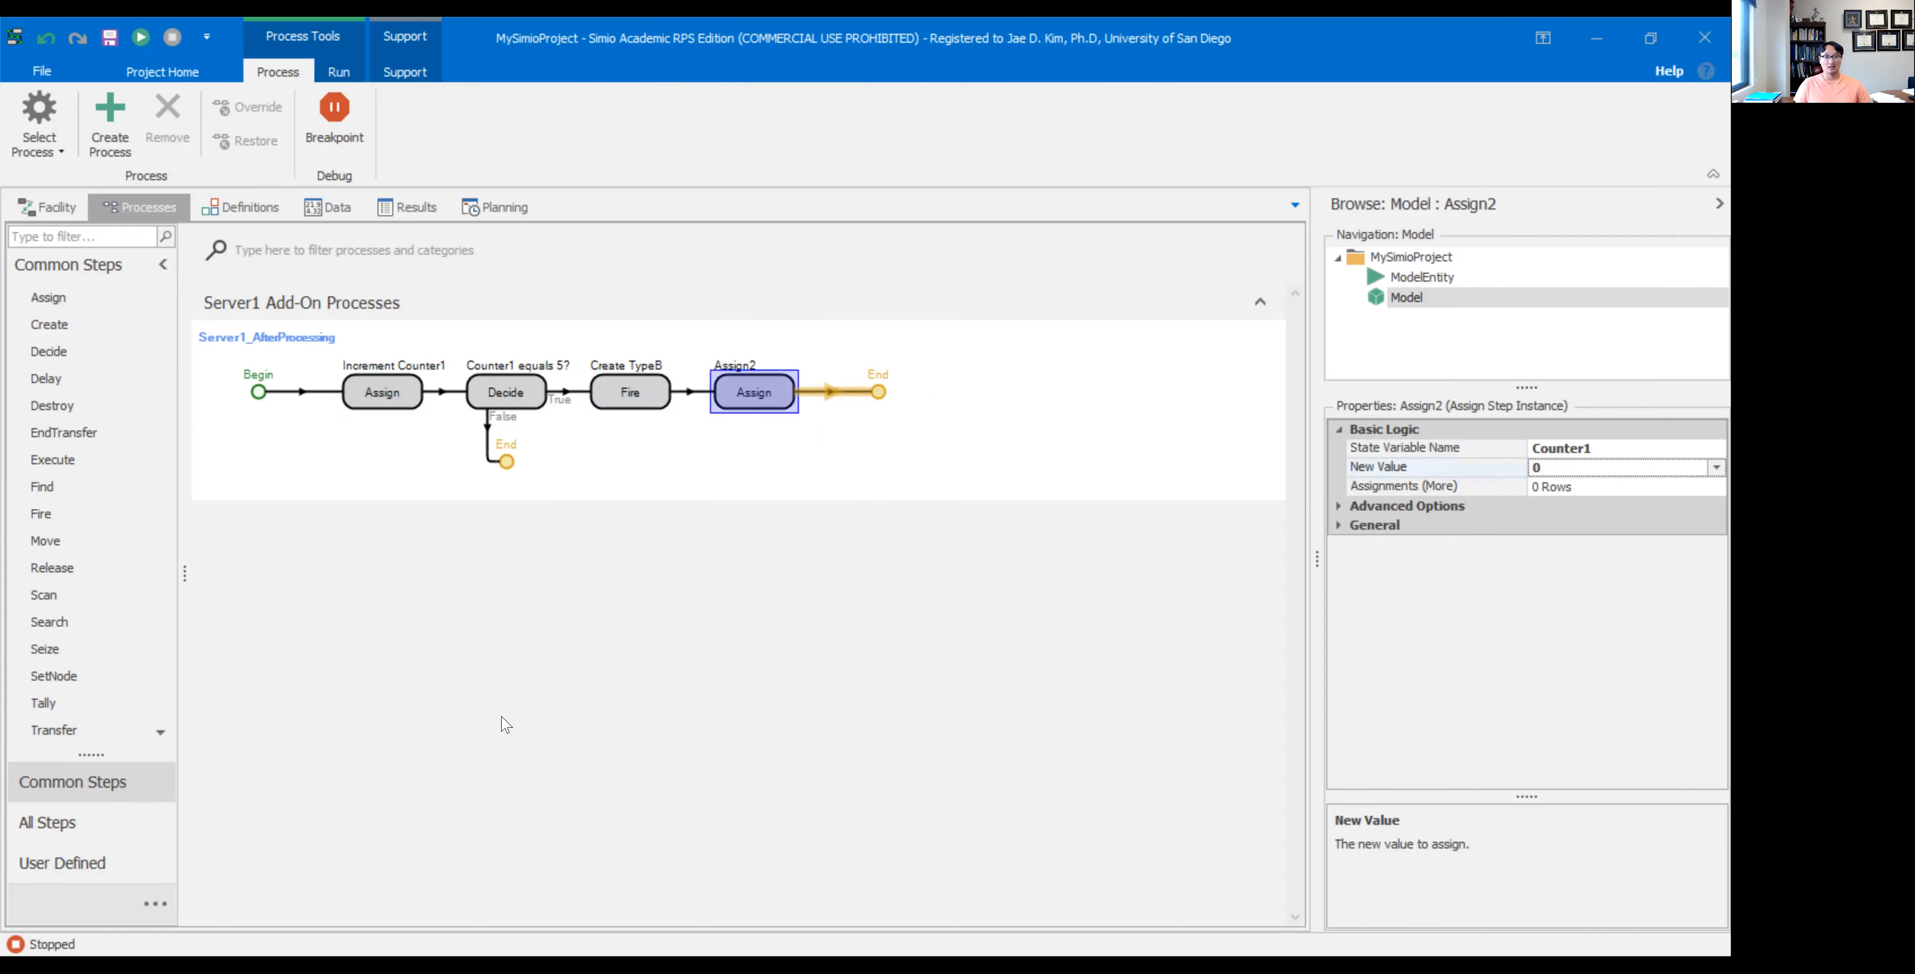
- Rename the new Assign step as "Rest Counter1 to 0"
right_click(751, 396)
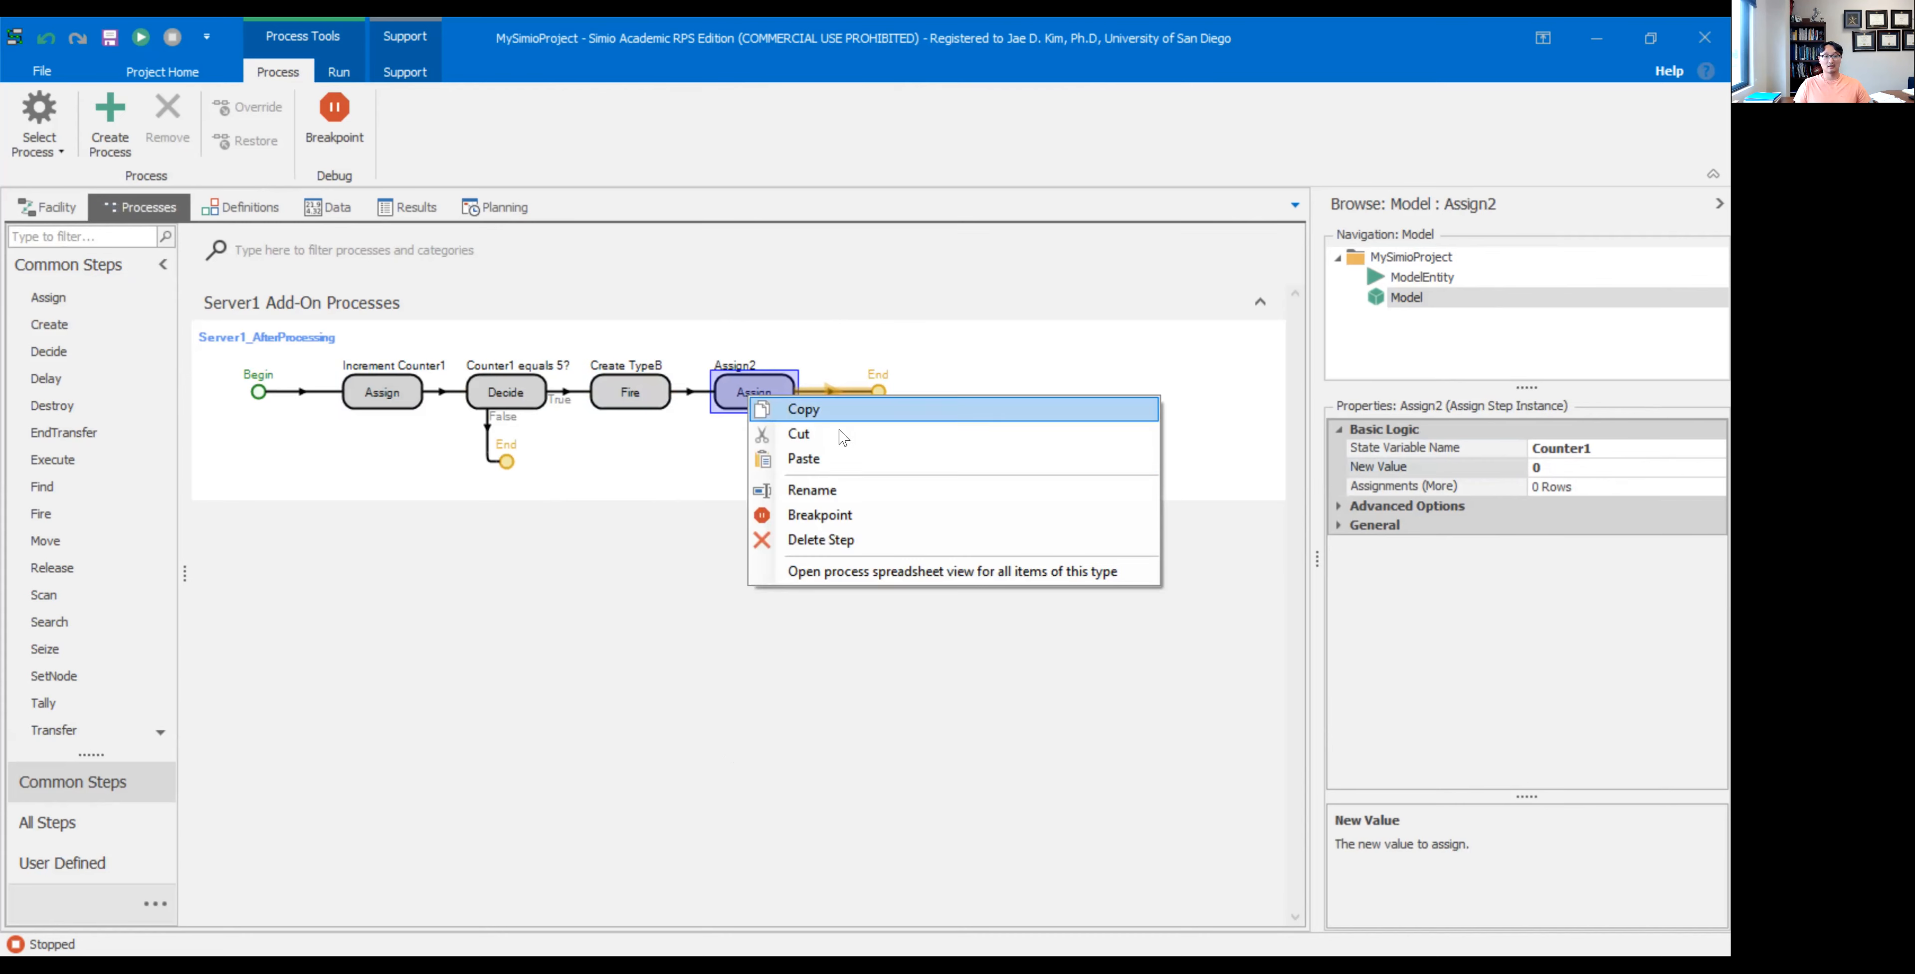
click(840, 491)
text(Rest Counter1 to 0)
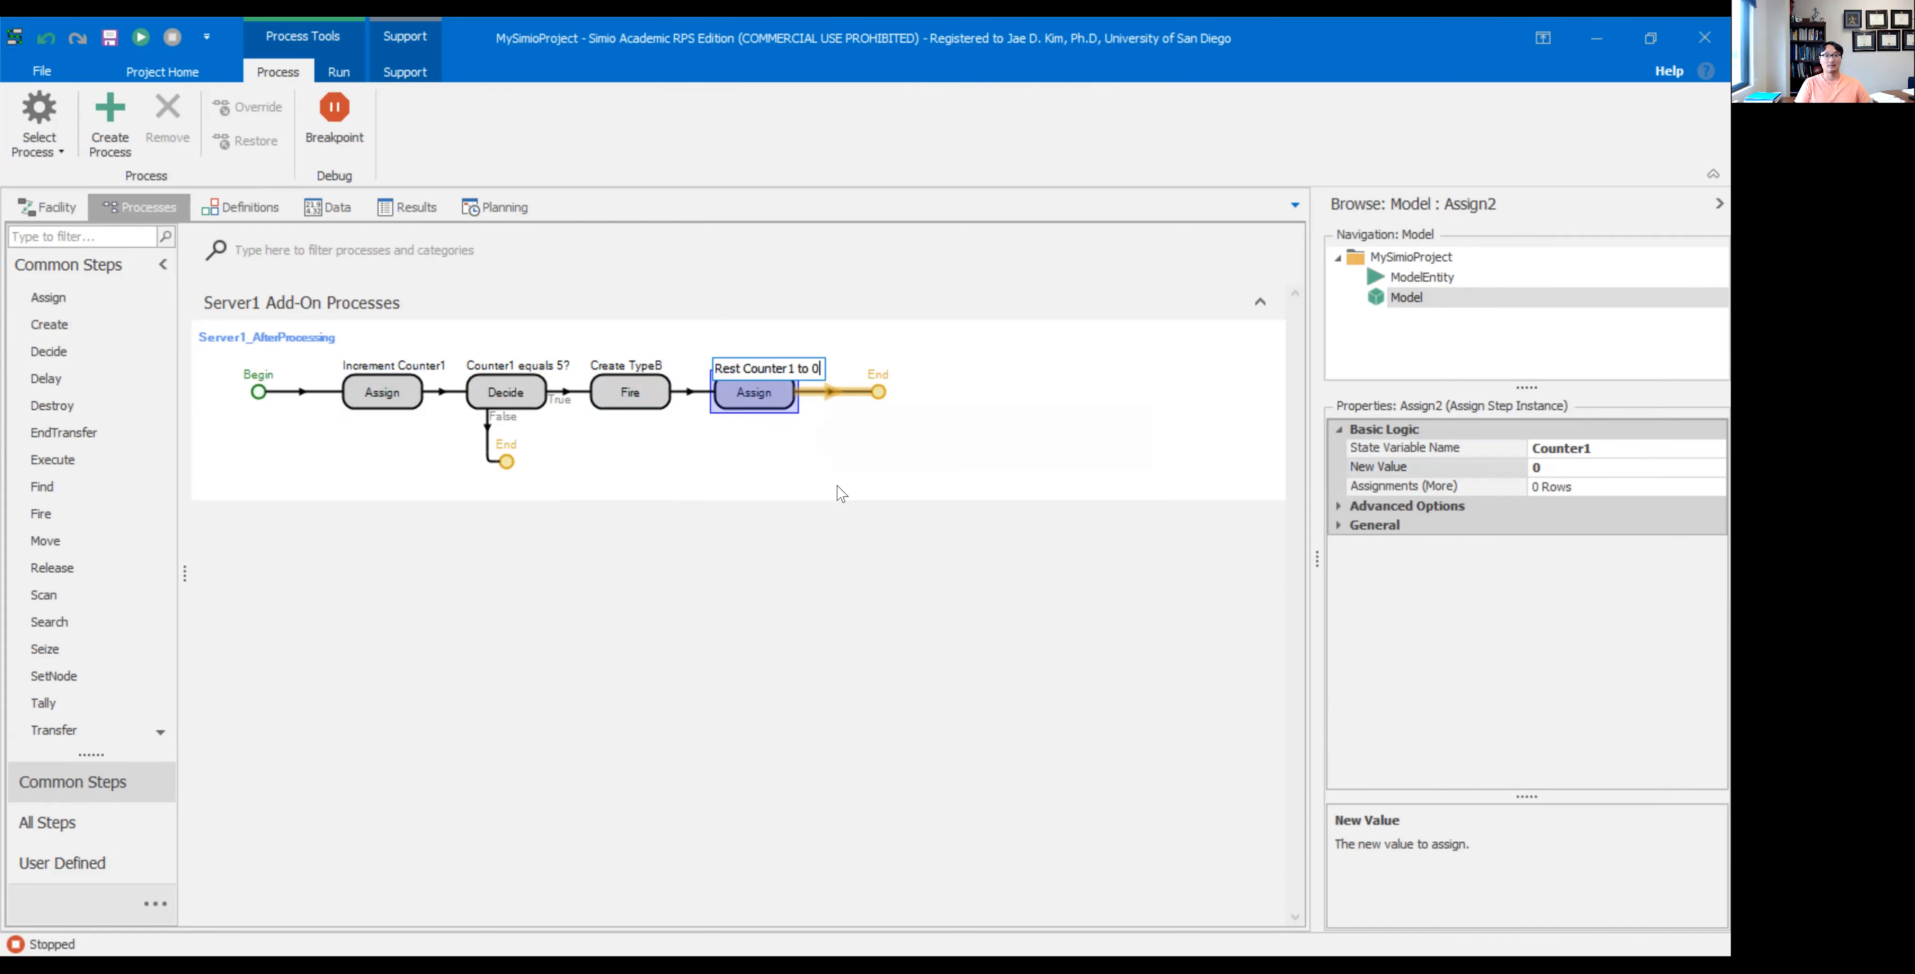
key(Return)
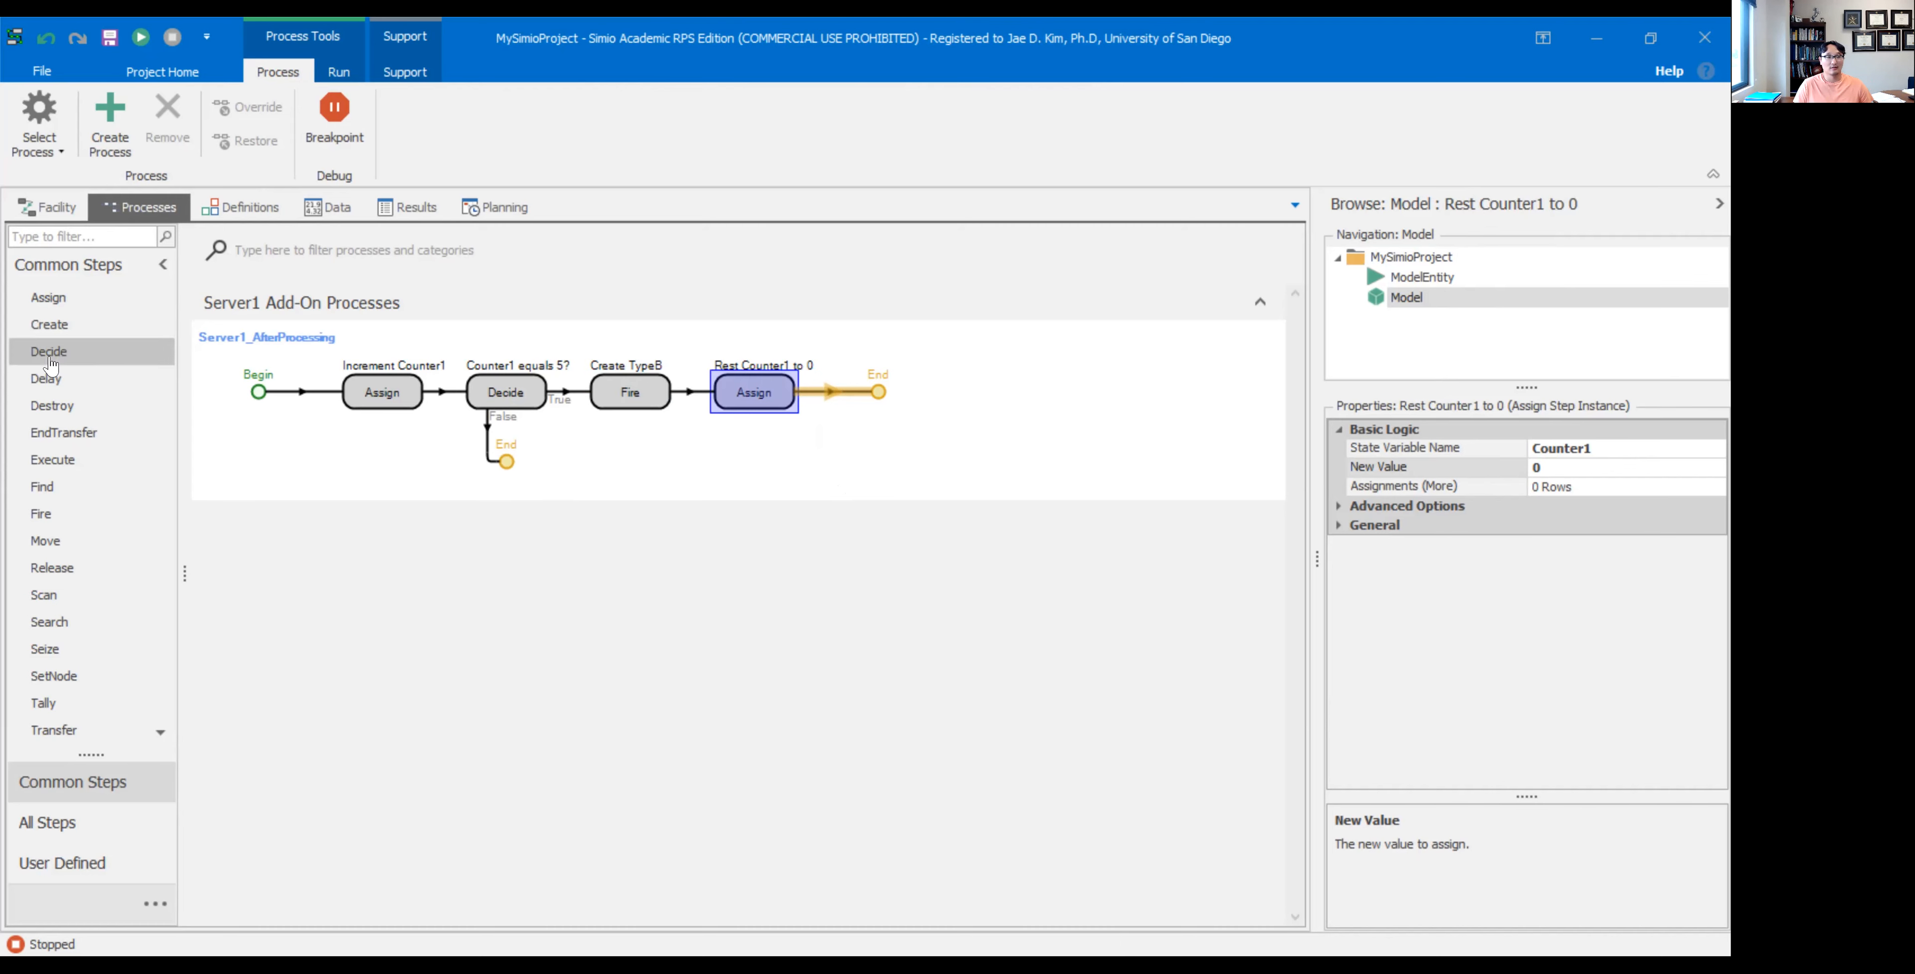
- Insert a Delay step between the Create TypeB Fire step and the Assign step that resets Counter1, and select it
drag(45, 379, 792, 410)
click(622, 405)
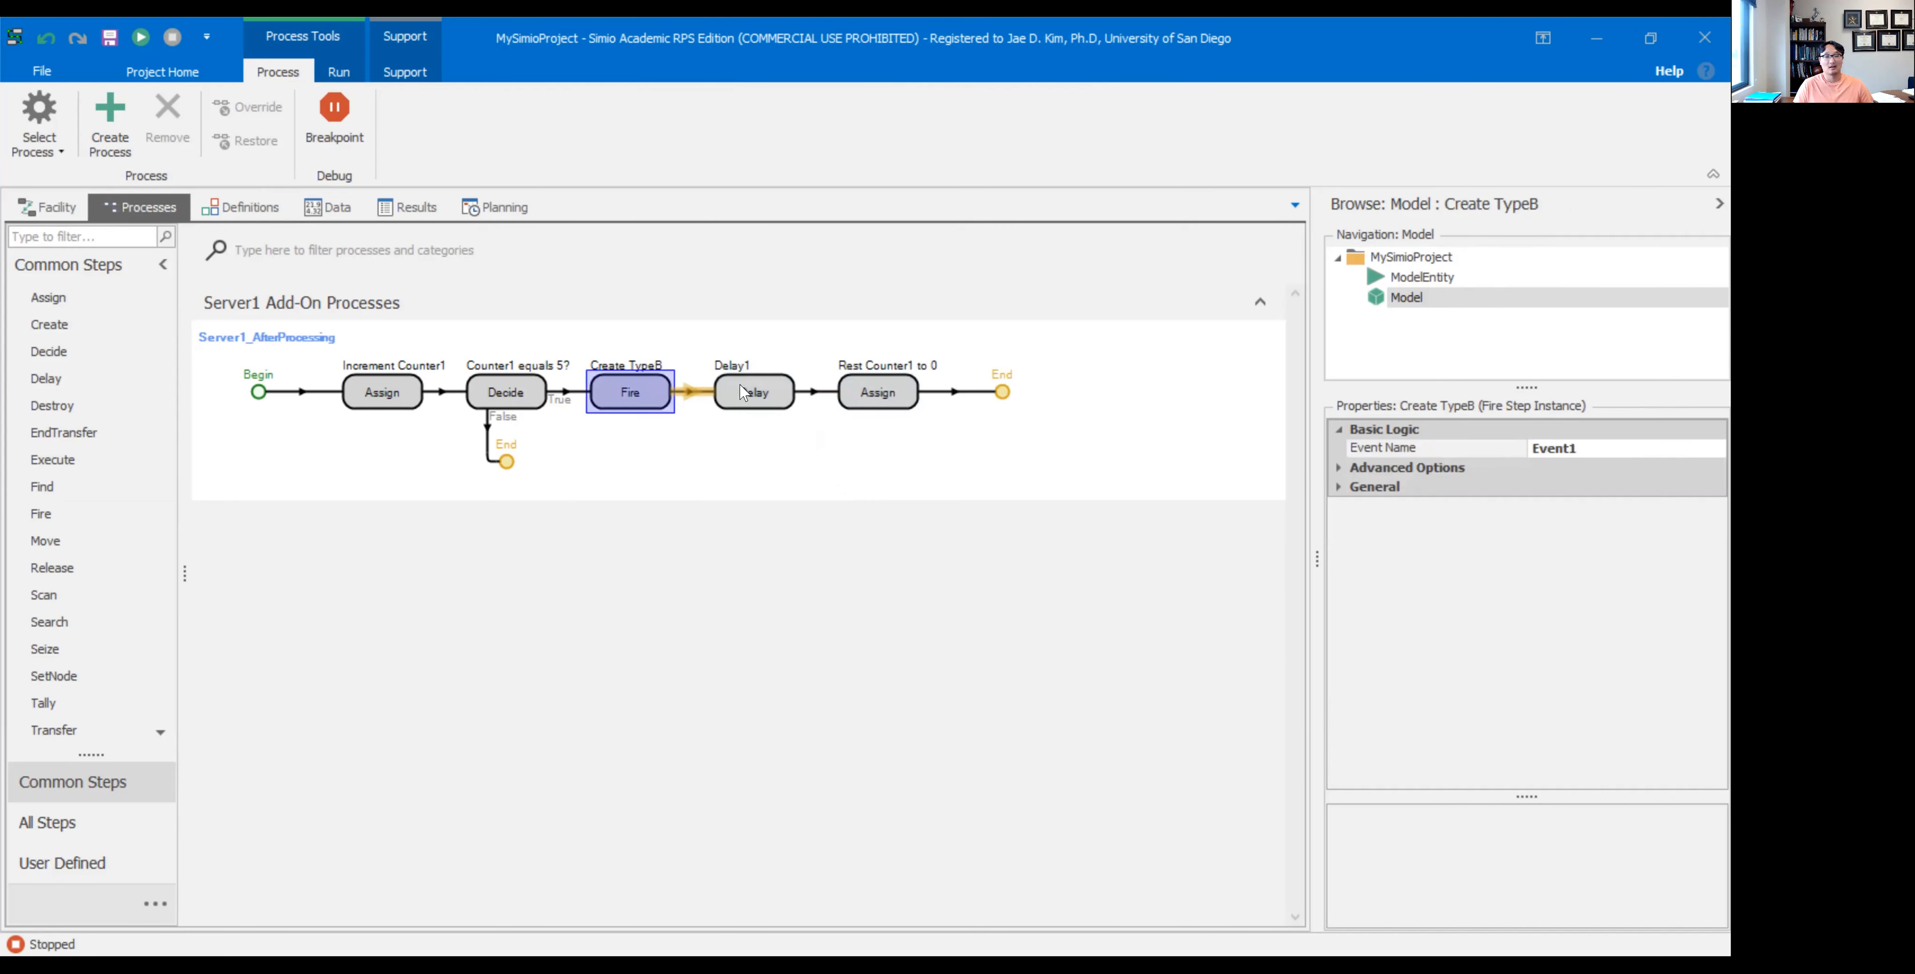
click(741, 393)
click(633, 400)
click(744, 390)
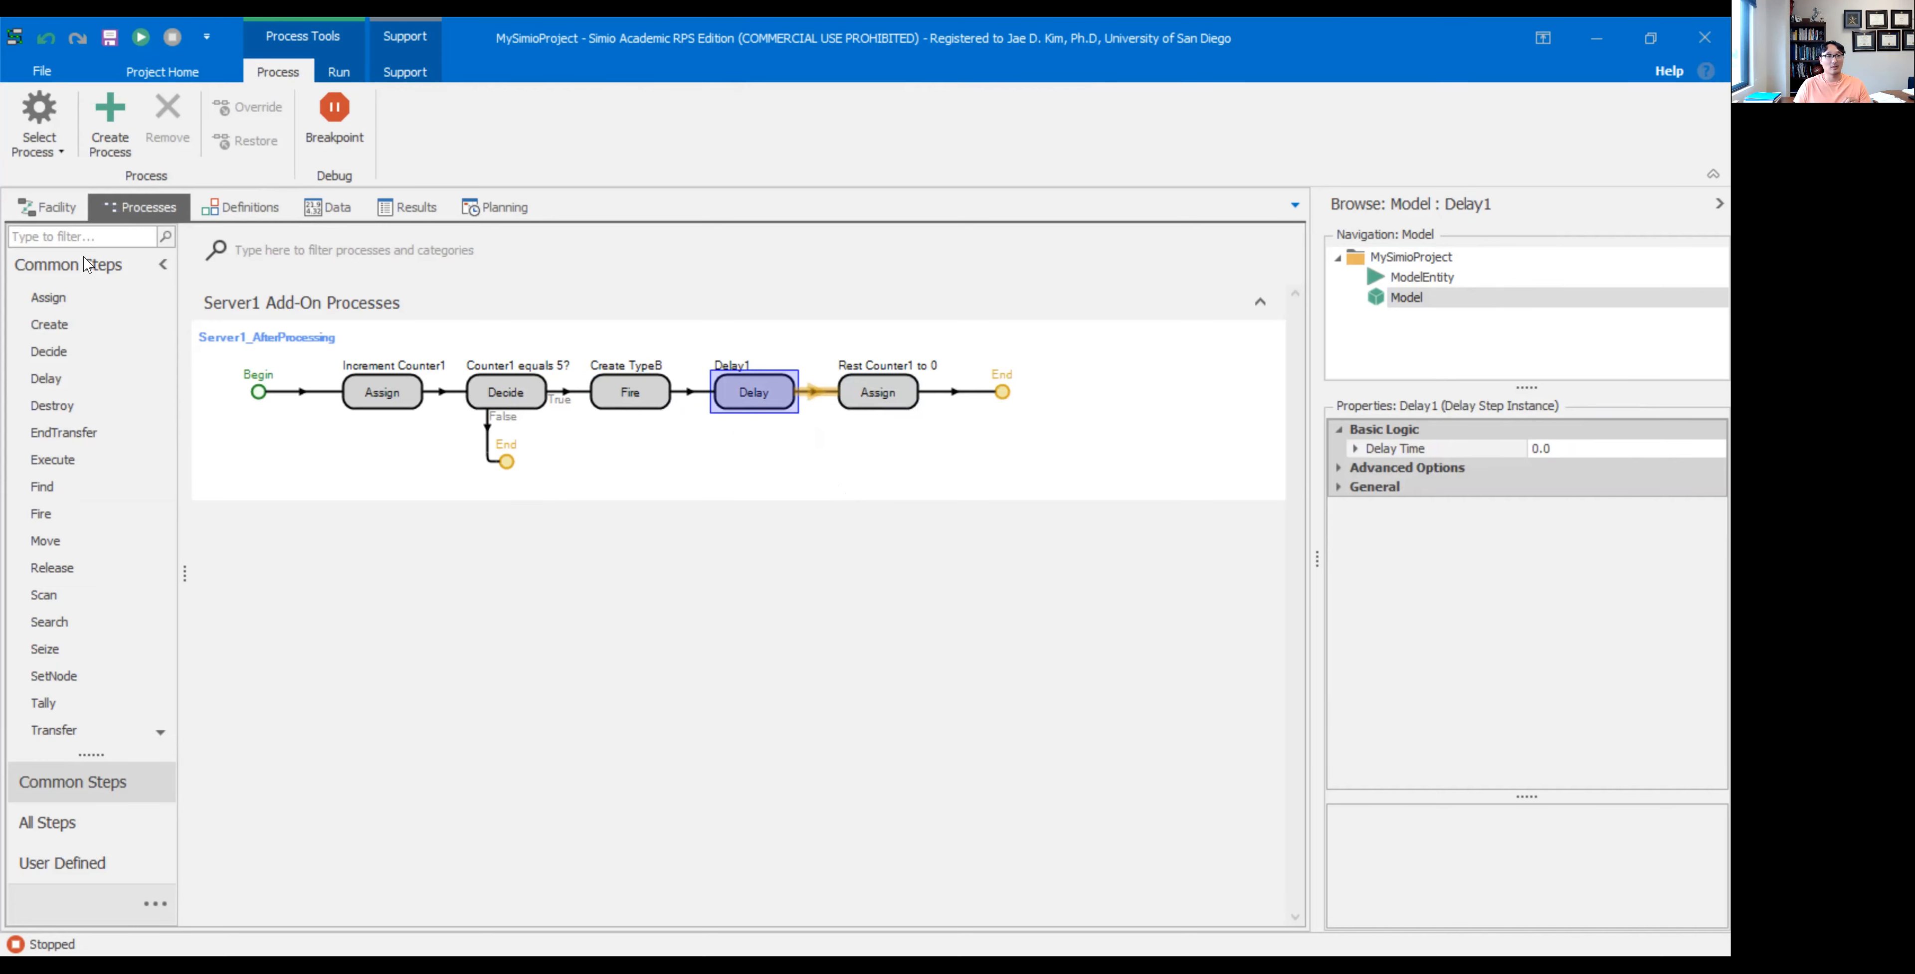
- Set the Delay step's delay time to 1 with units of Minutes
click(48, 207)
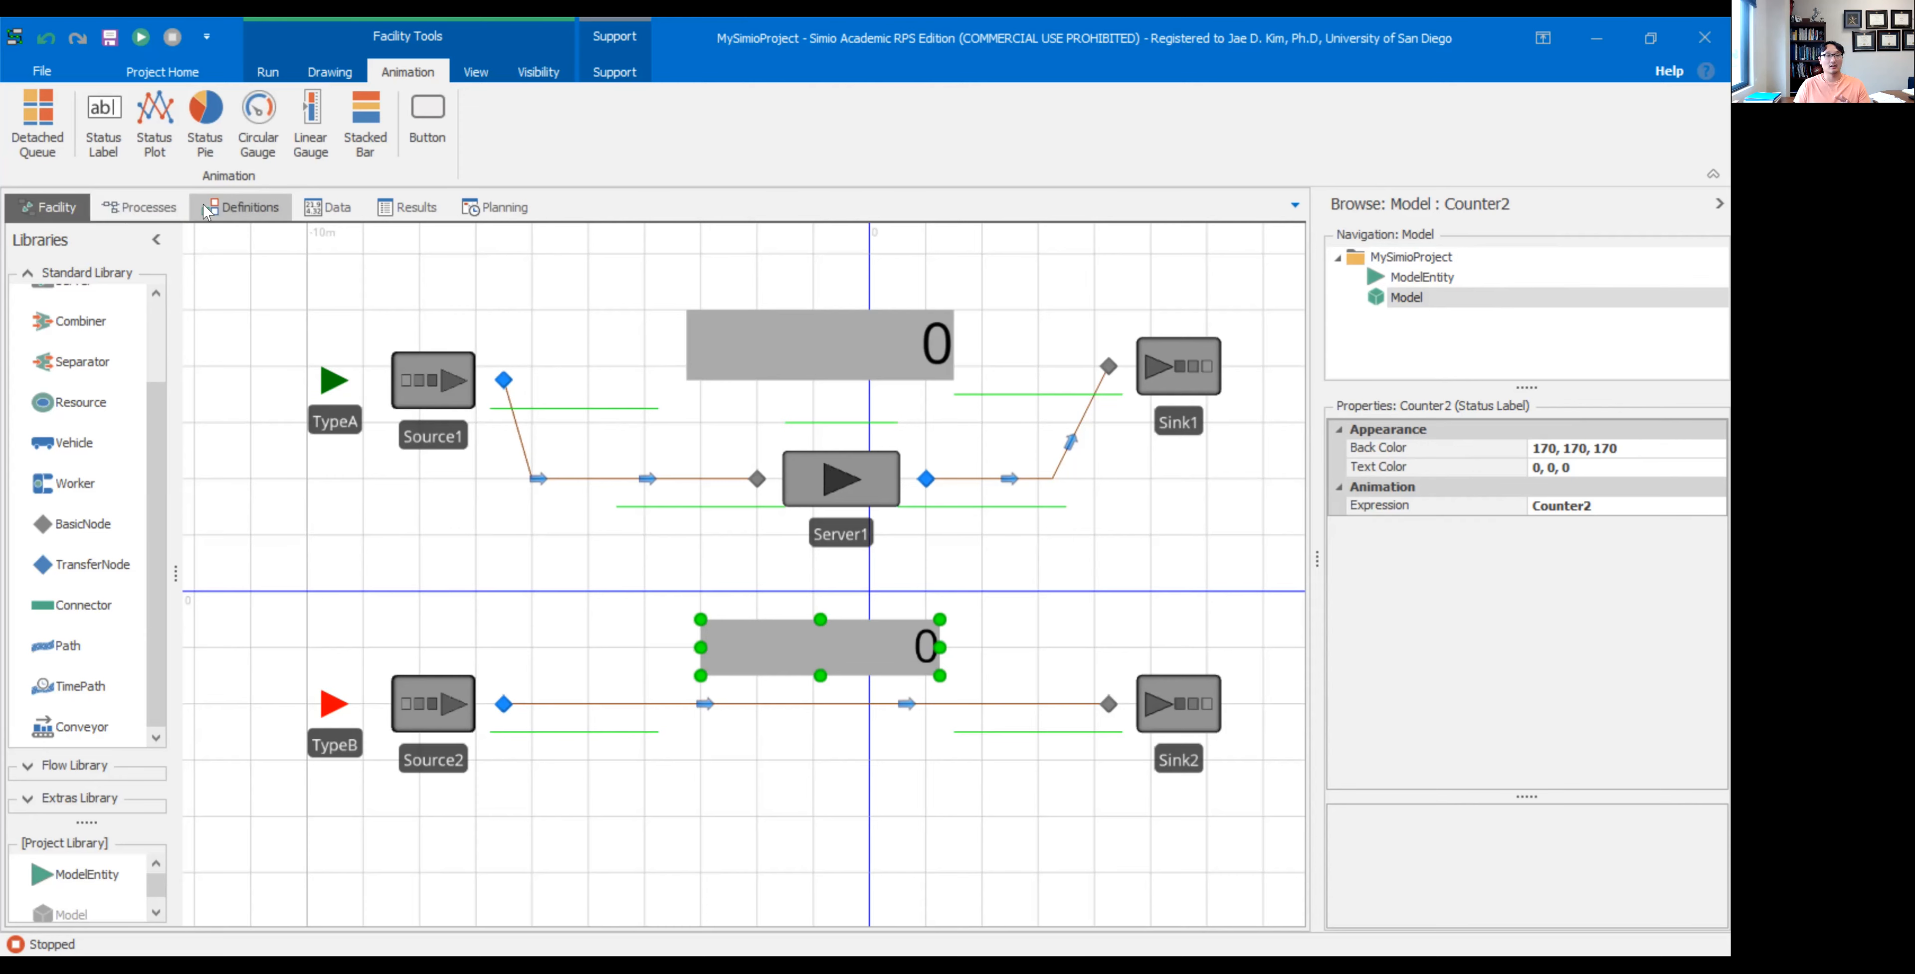
click(179, 210)
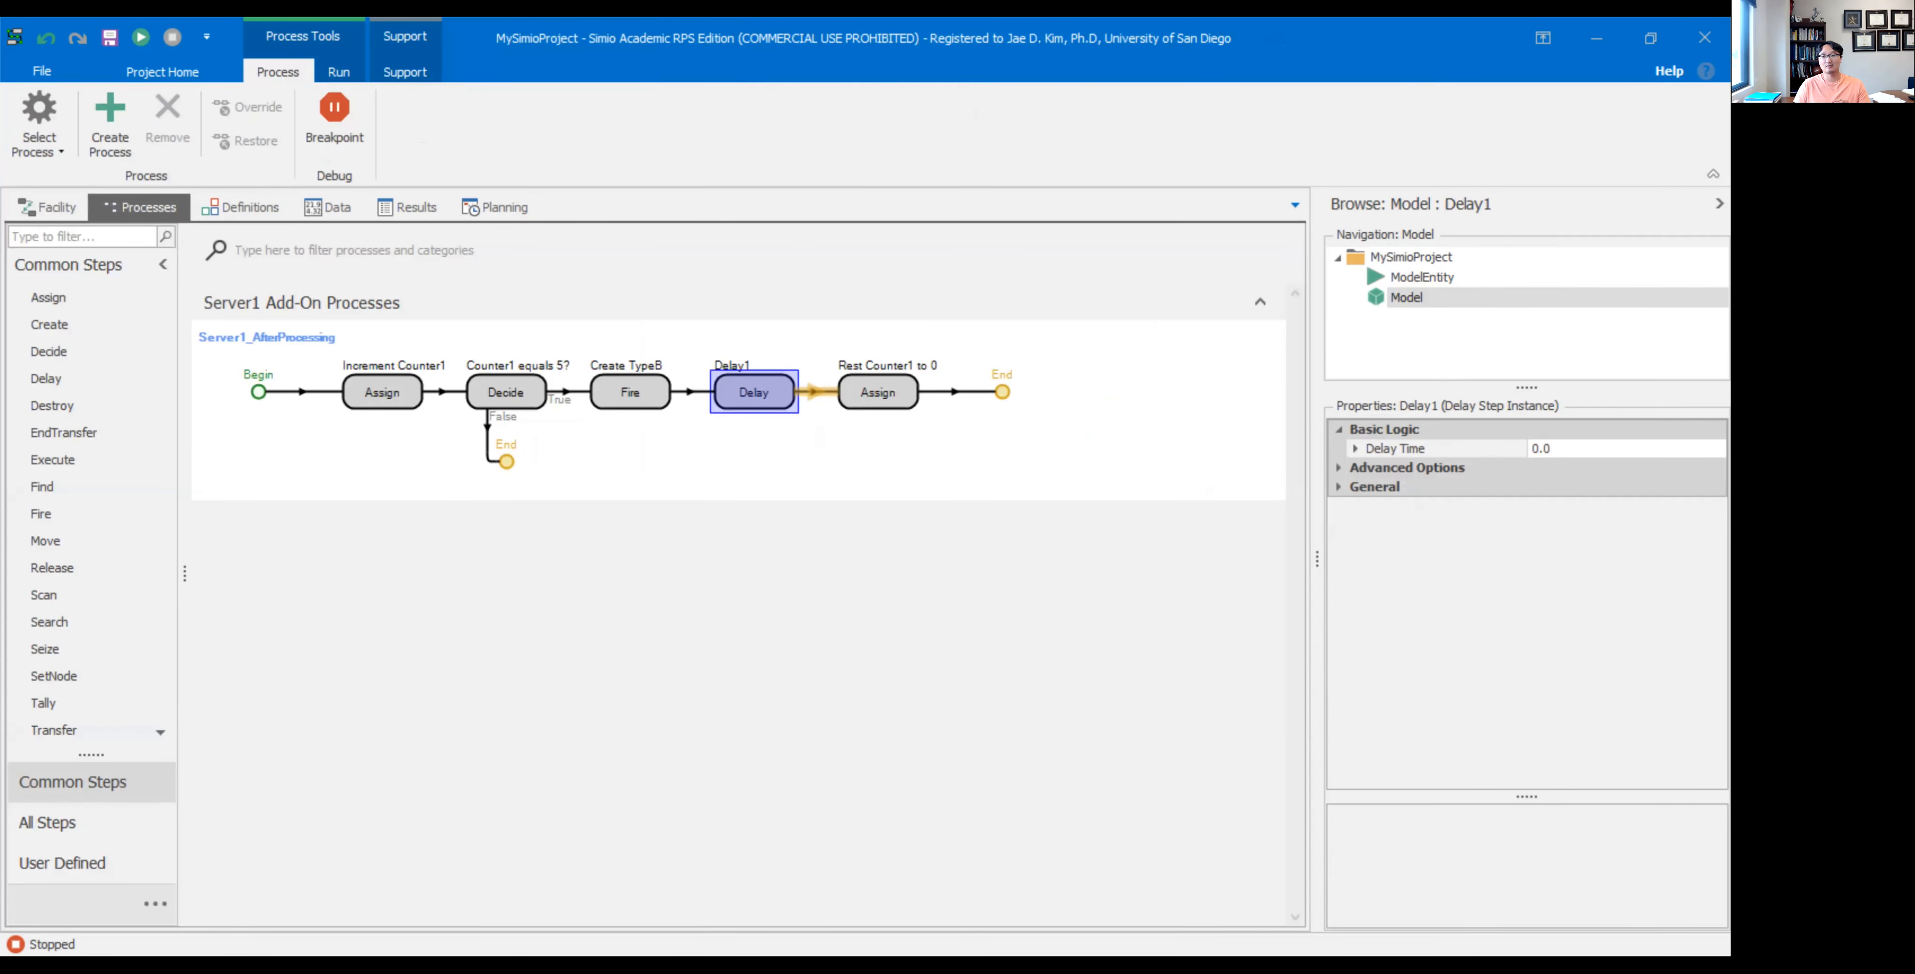
click(1579, 449)
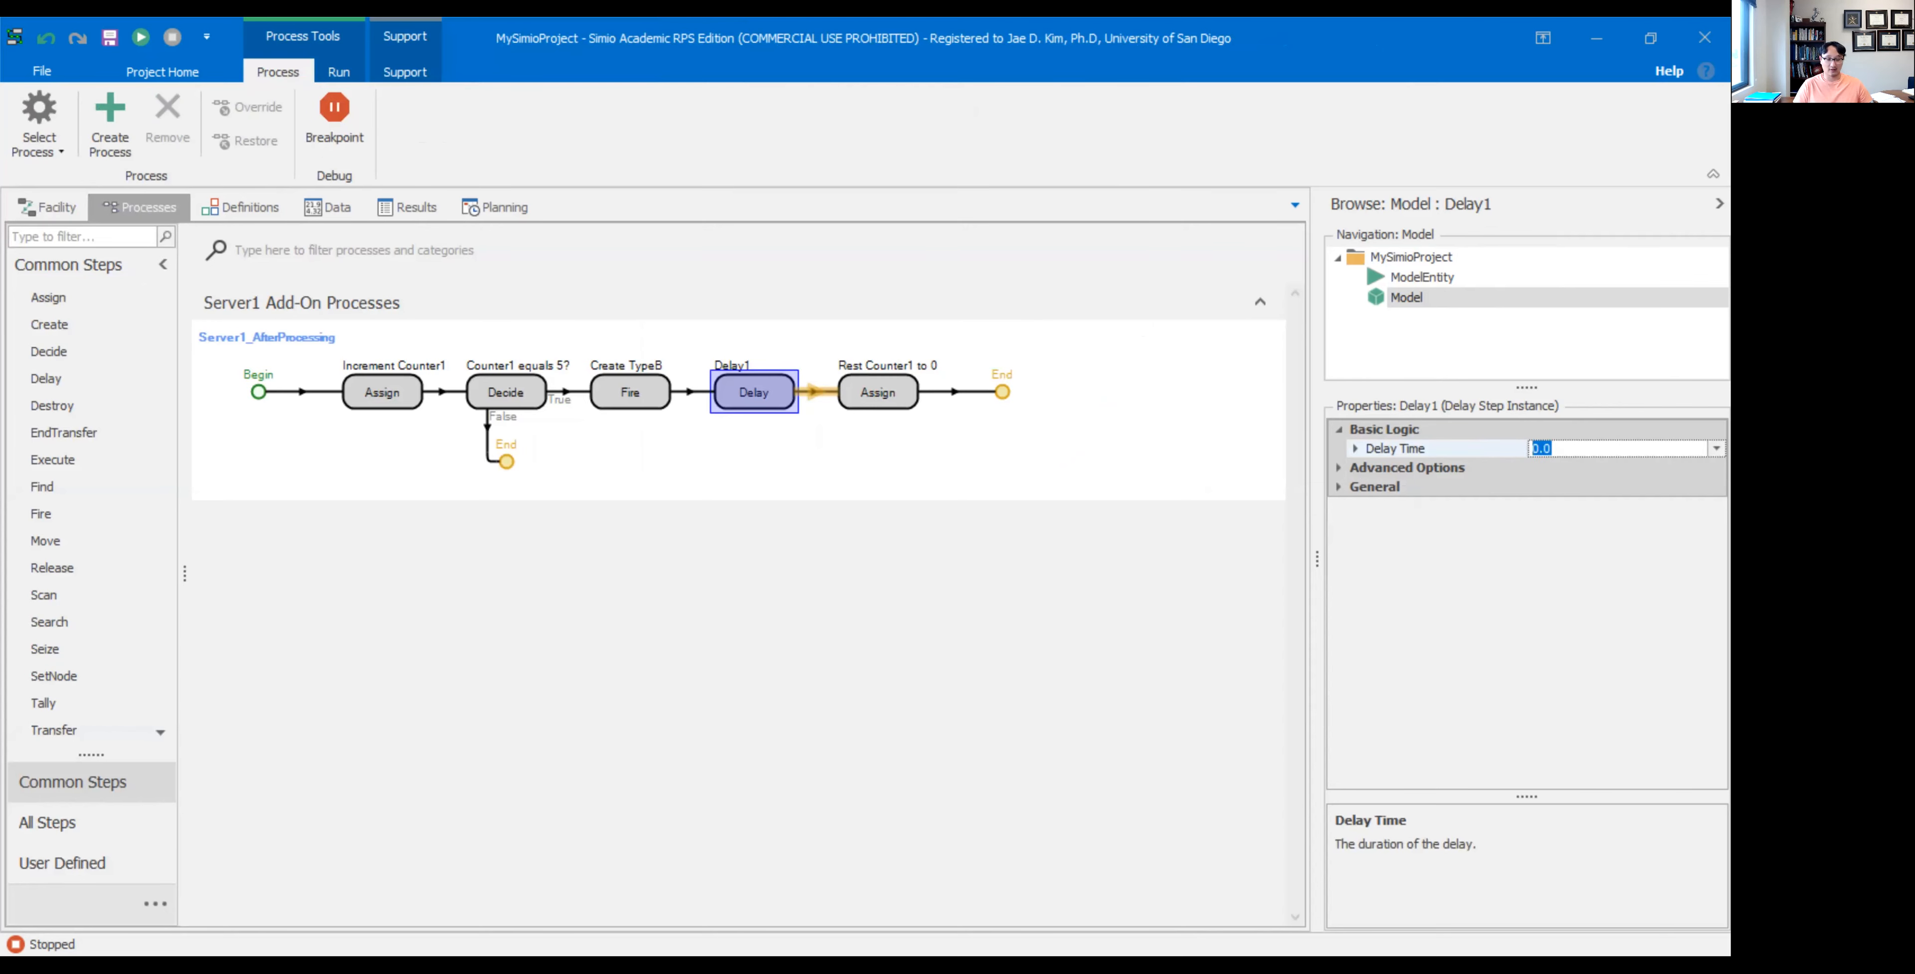
text(1)
key(Return)
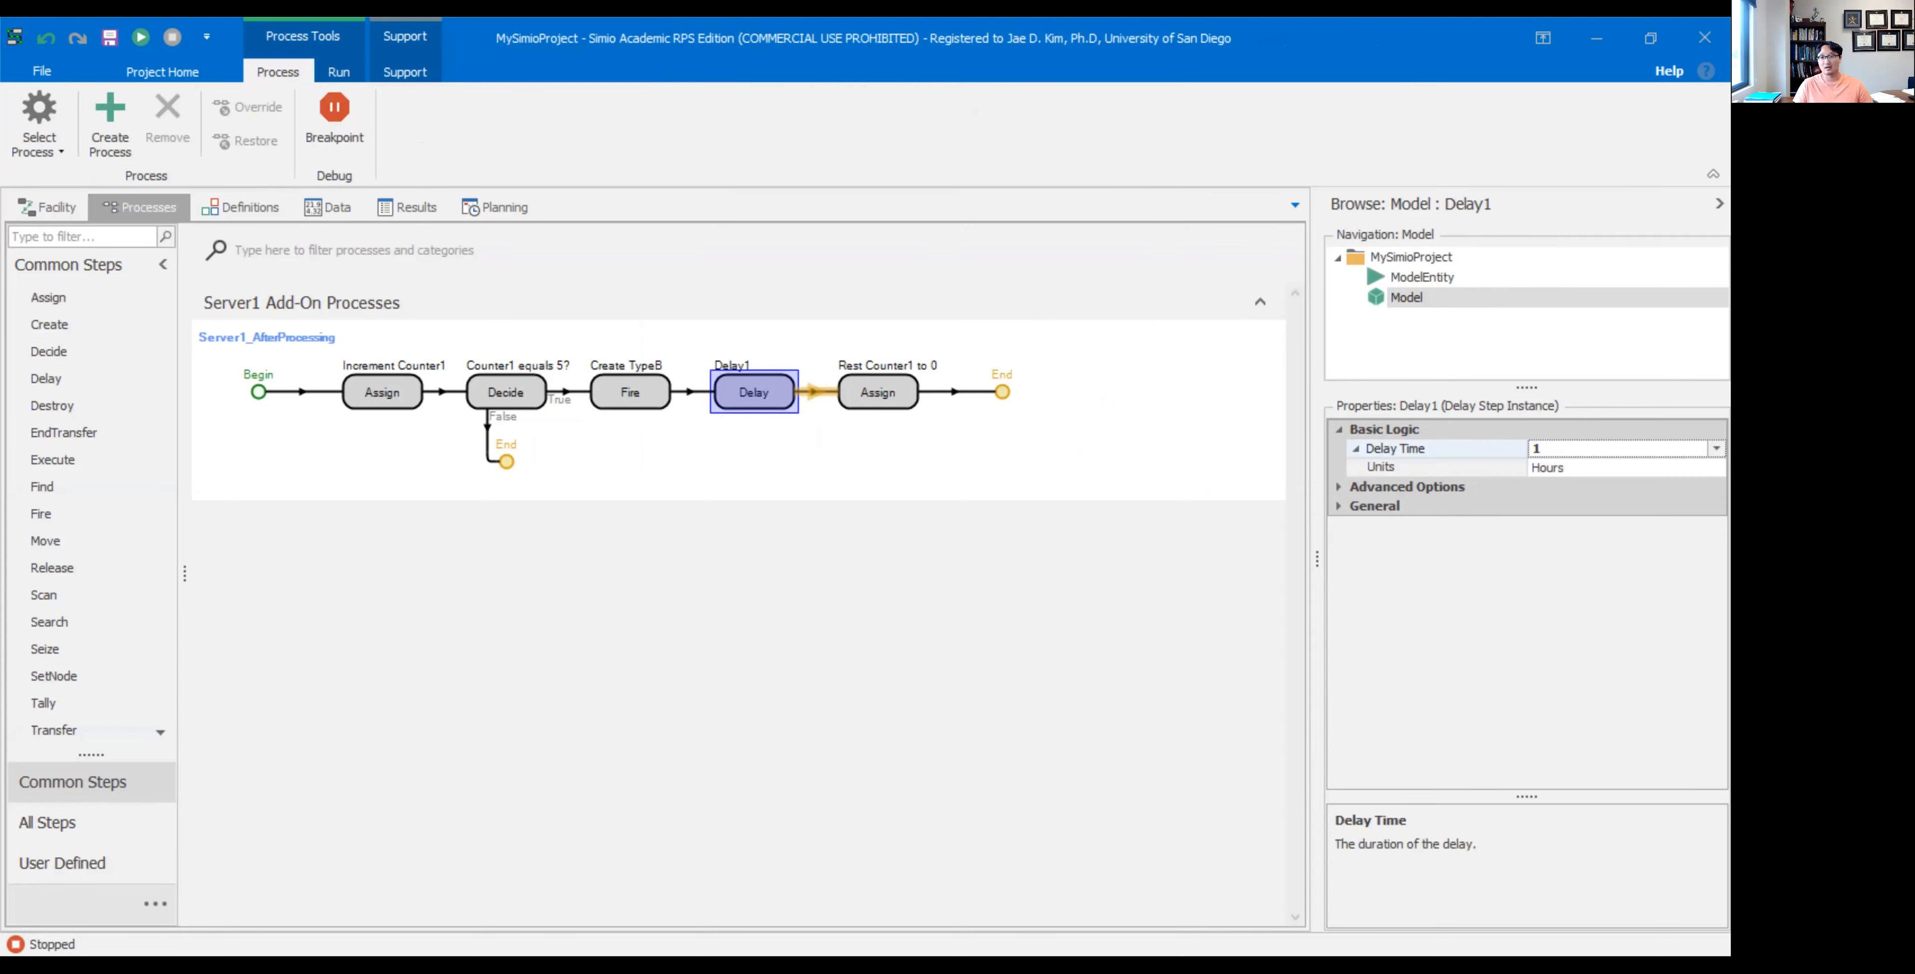
click(1716, 468)
click(1621, 505)
click(856, 619)
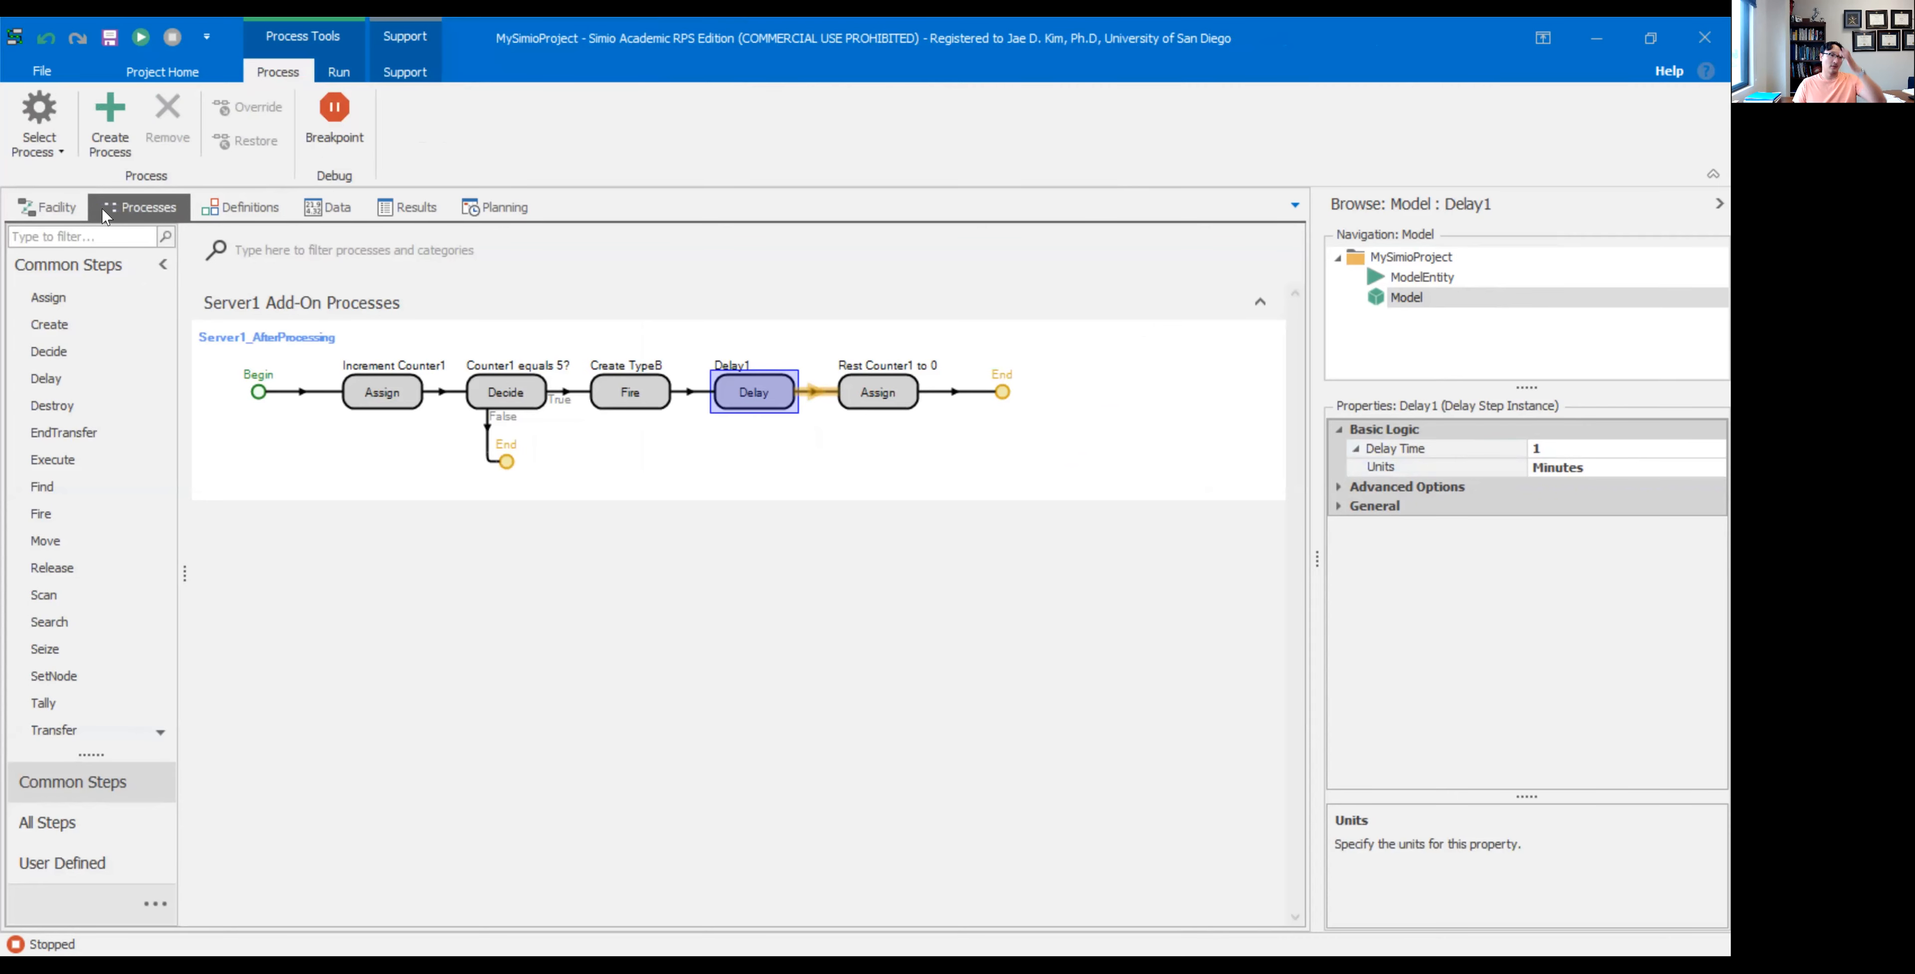
- Return to the facility model and check the Counter1 status label and the path between Source2 and Sink2
click(65, 210)
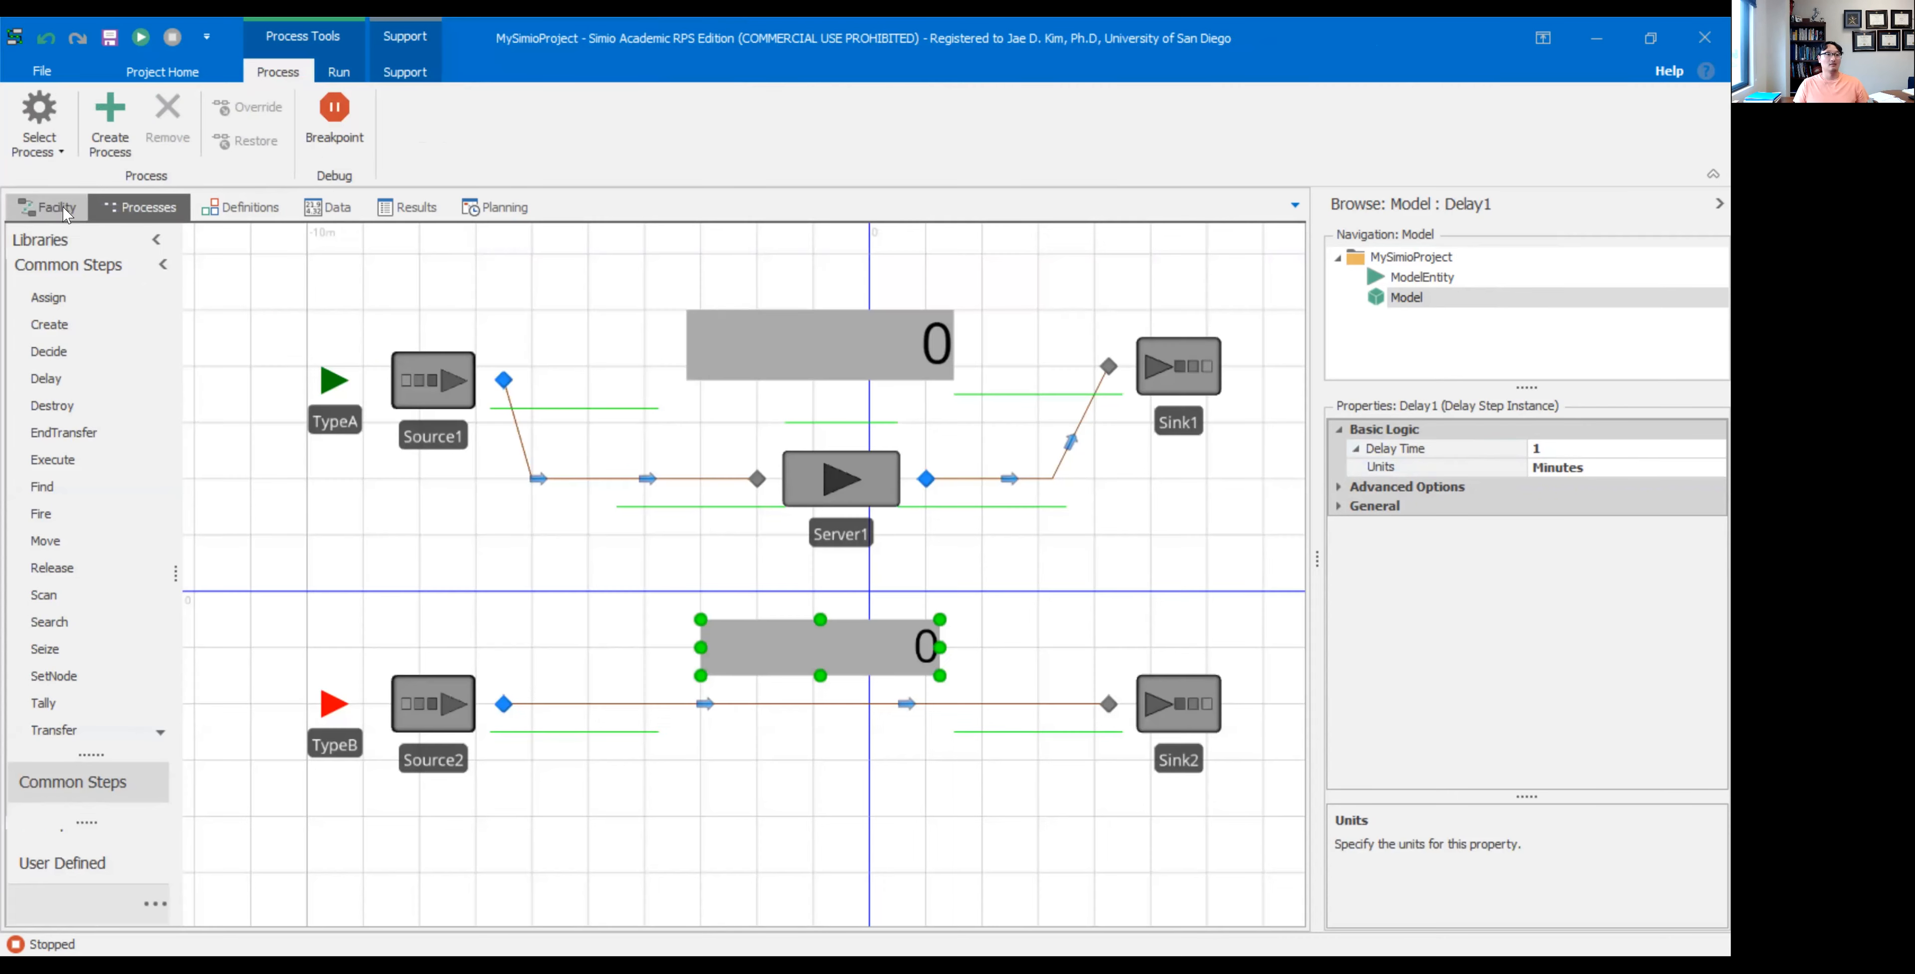
click(703, 780)
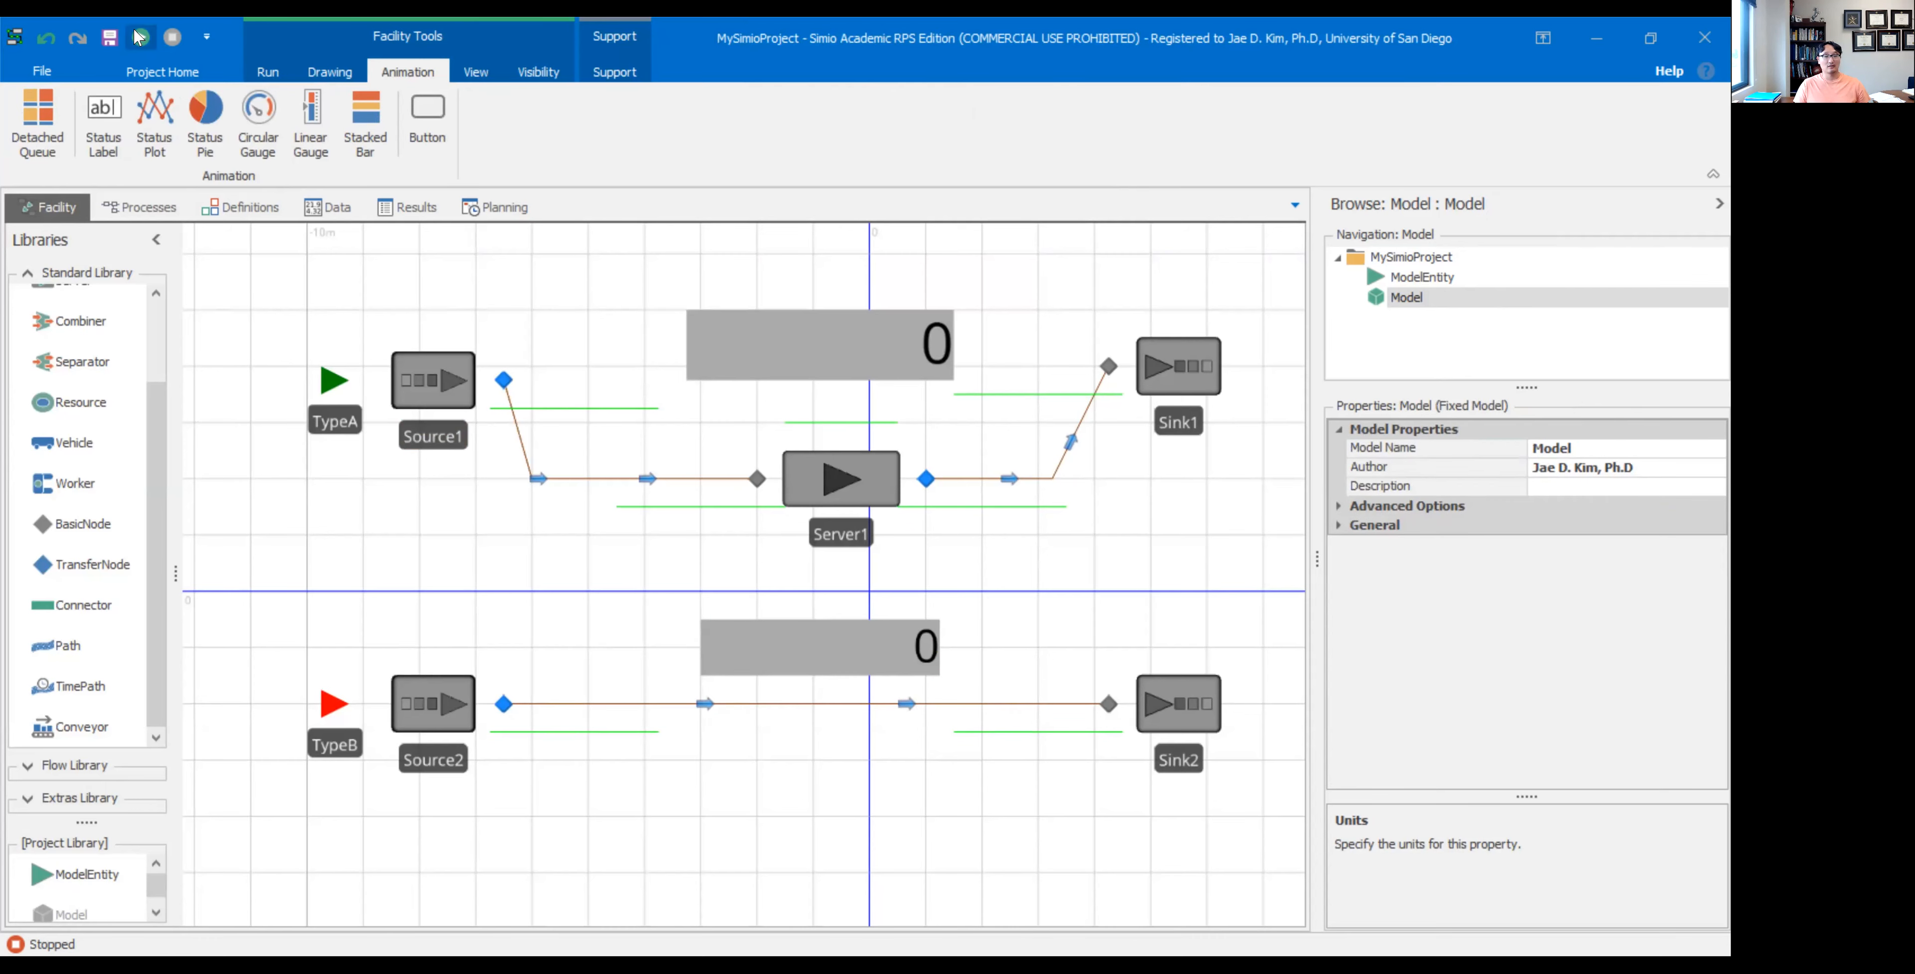
click(925, 357)
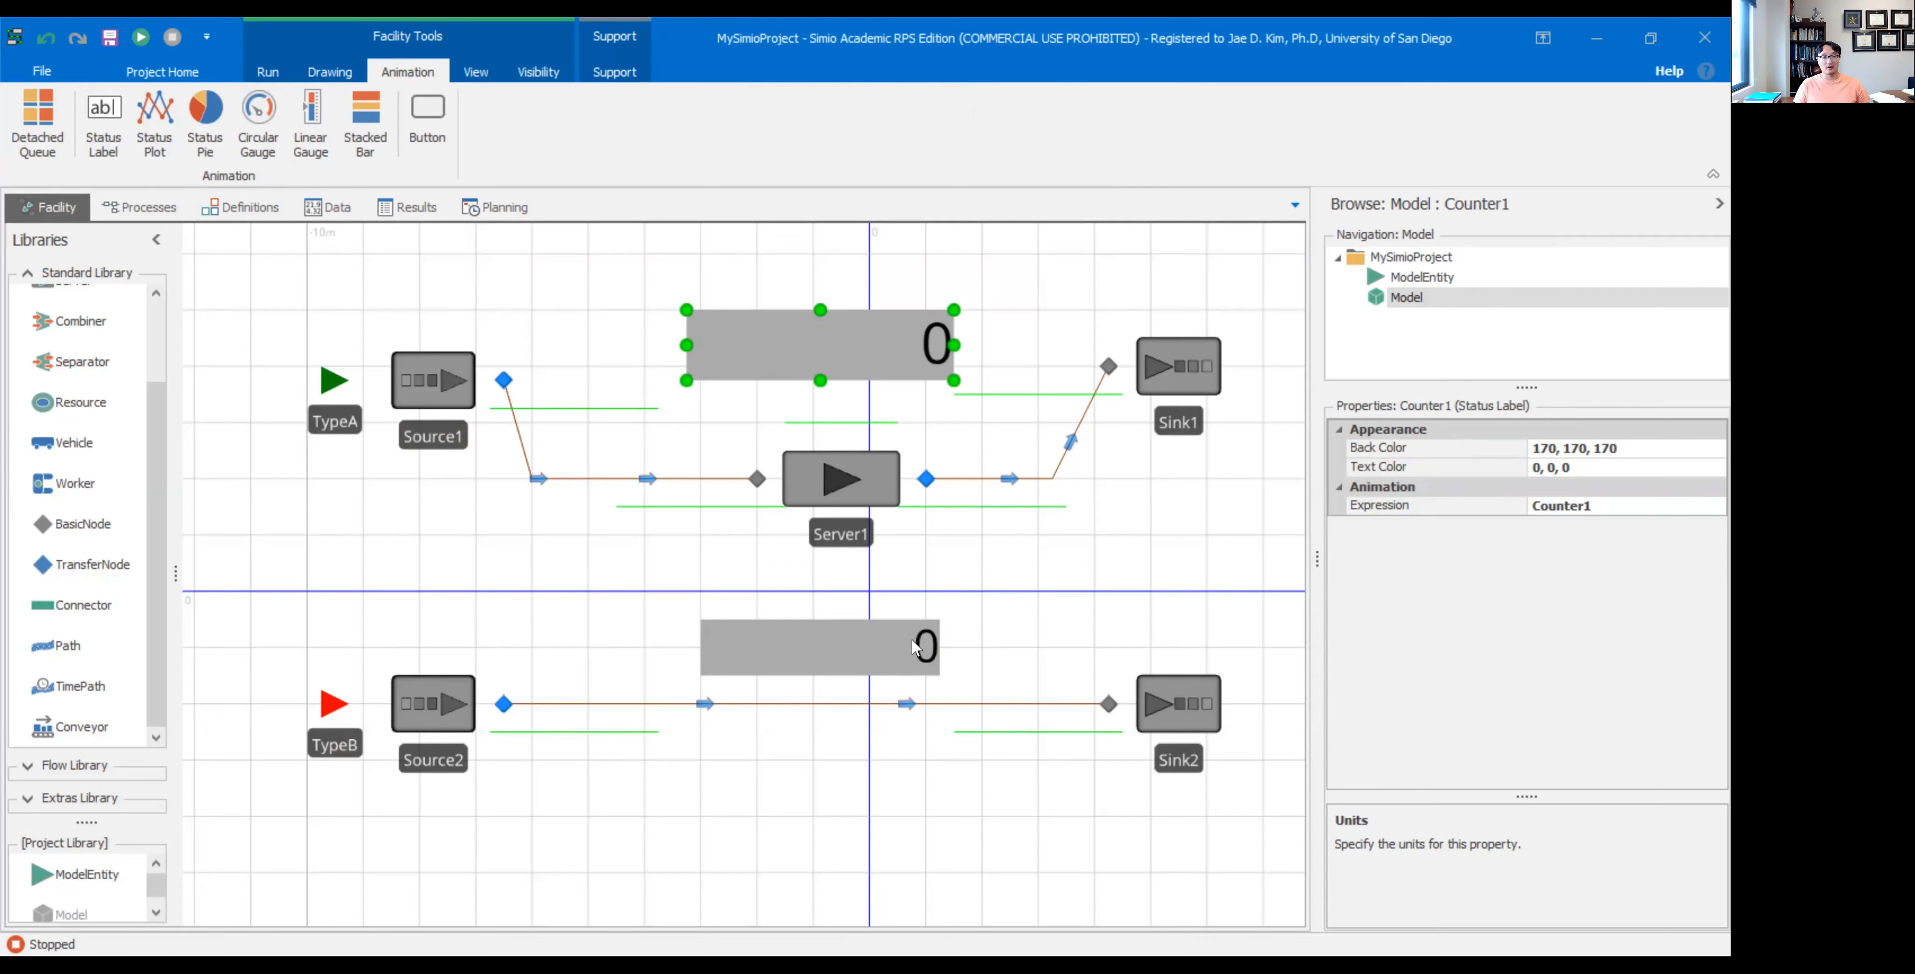
click(922, 705)
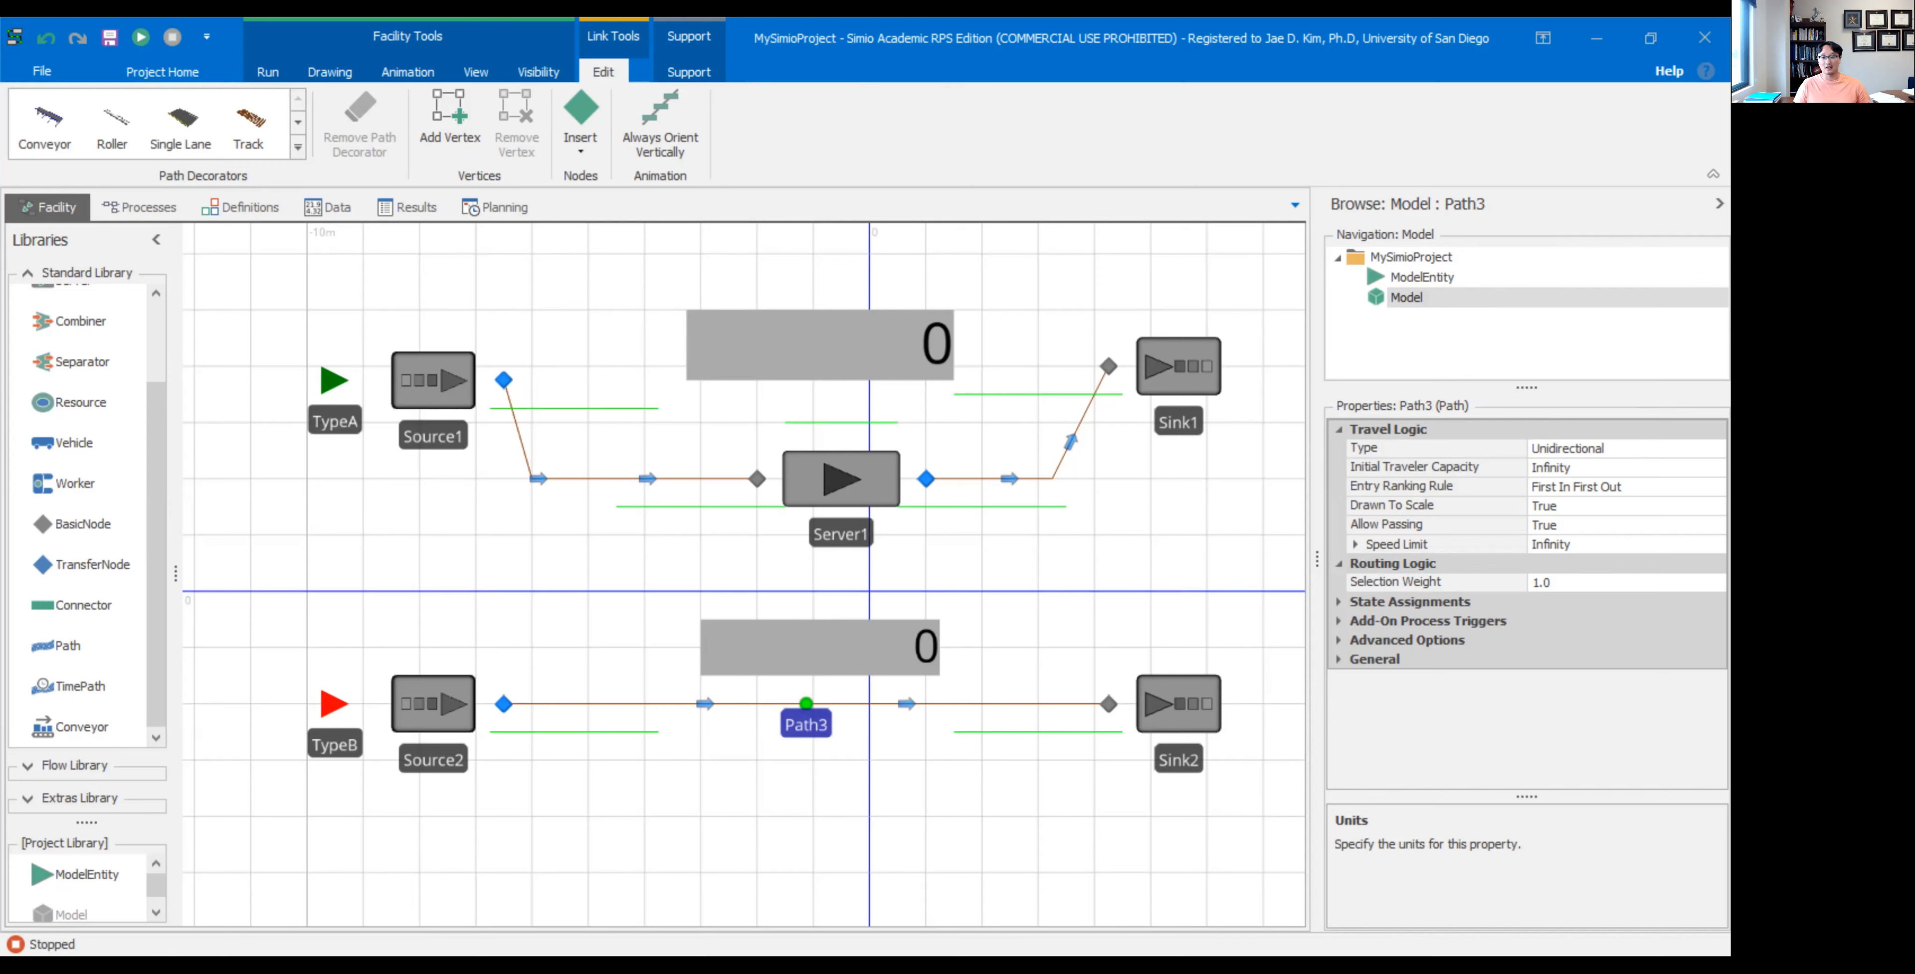
- Turn off Drawn To Scale for the path between Source2 and Sink2 and set its logical length to 300 meters
click(1606, 506)
click(1598, 542)
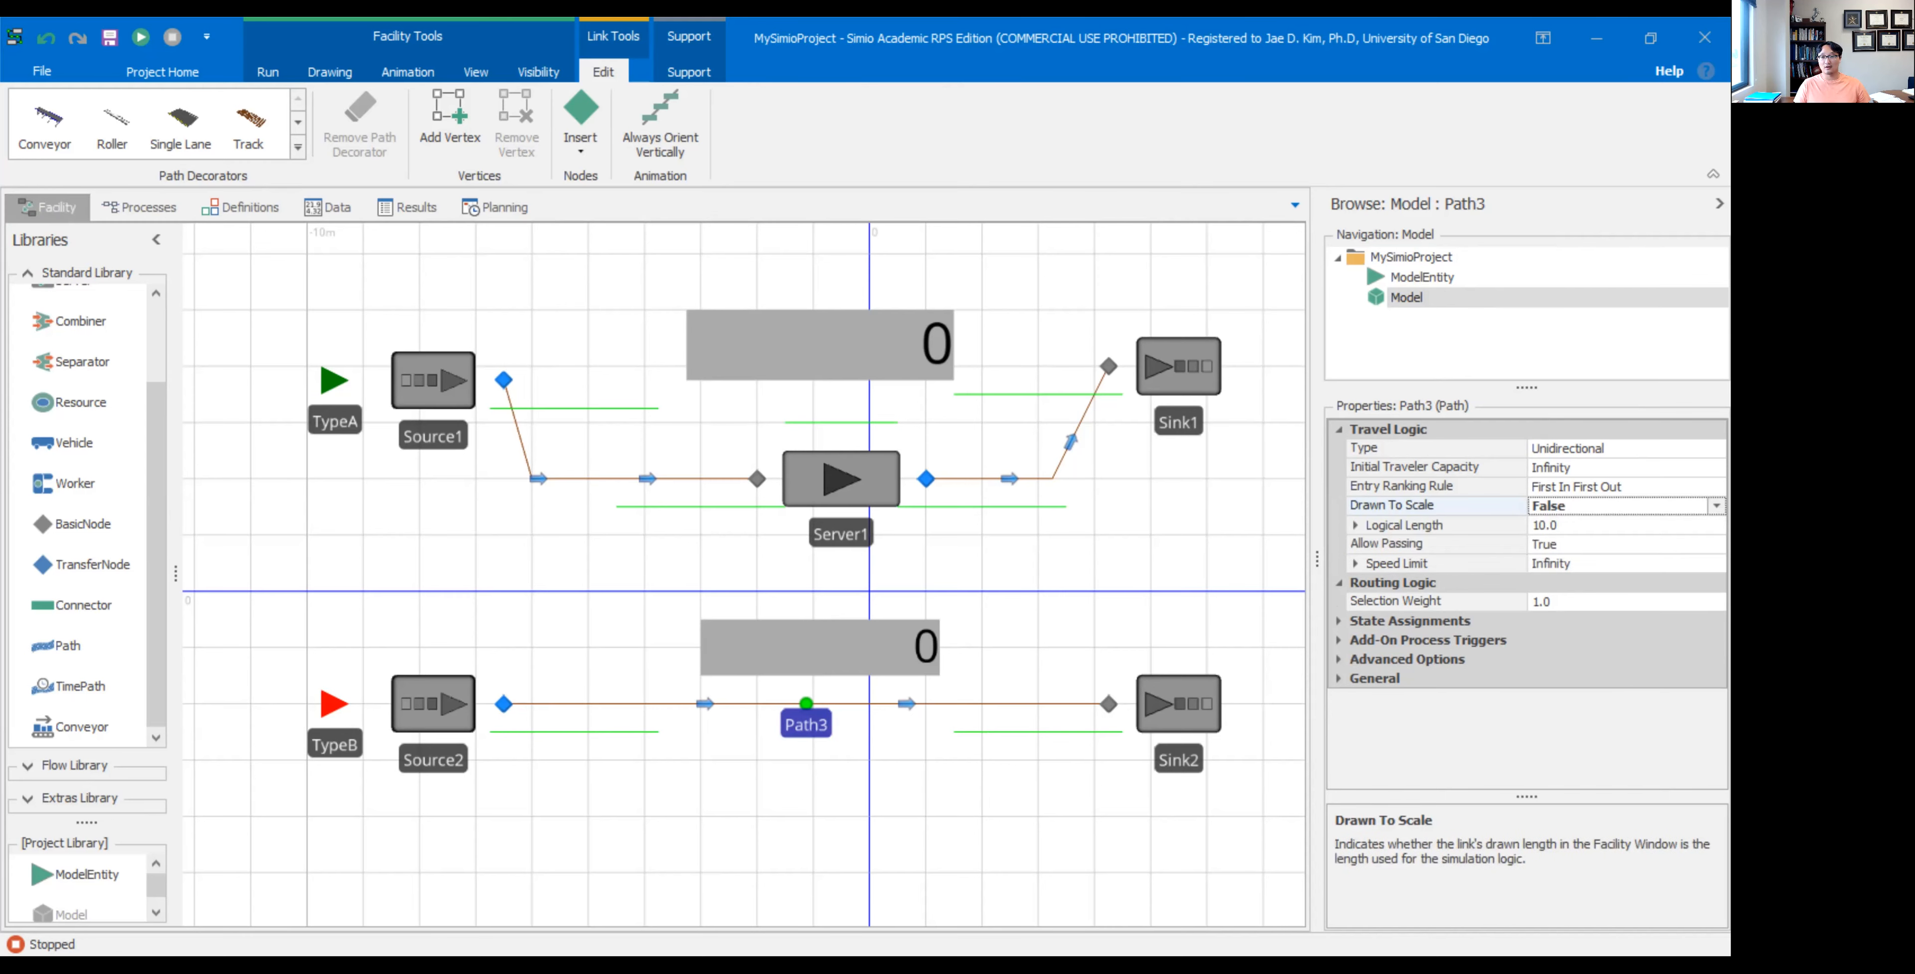
click(1602, 528)
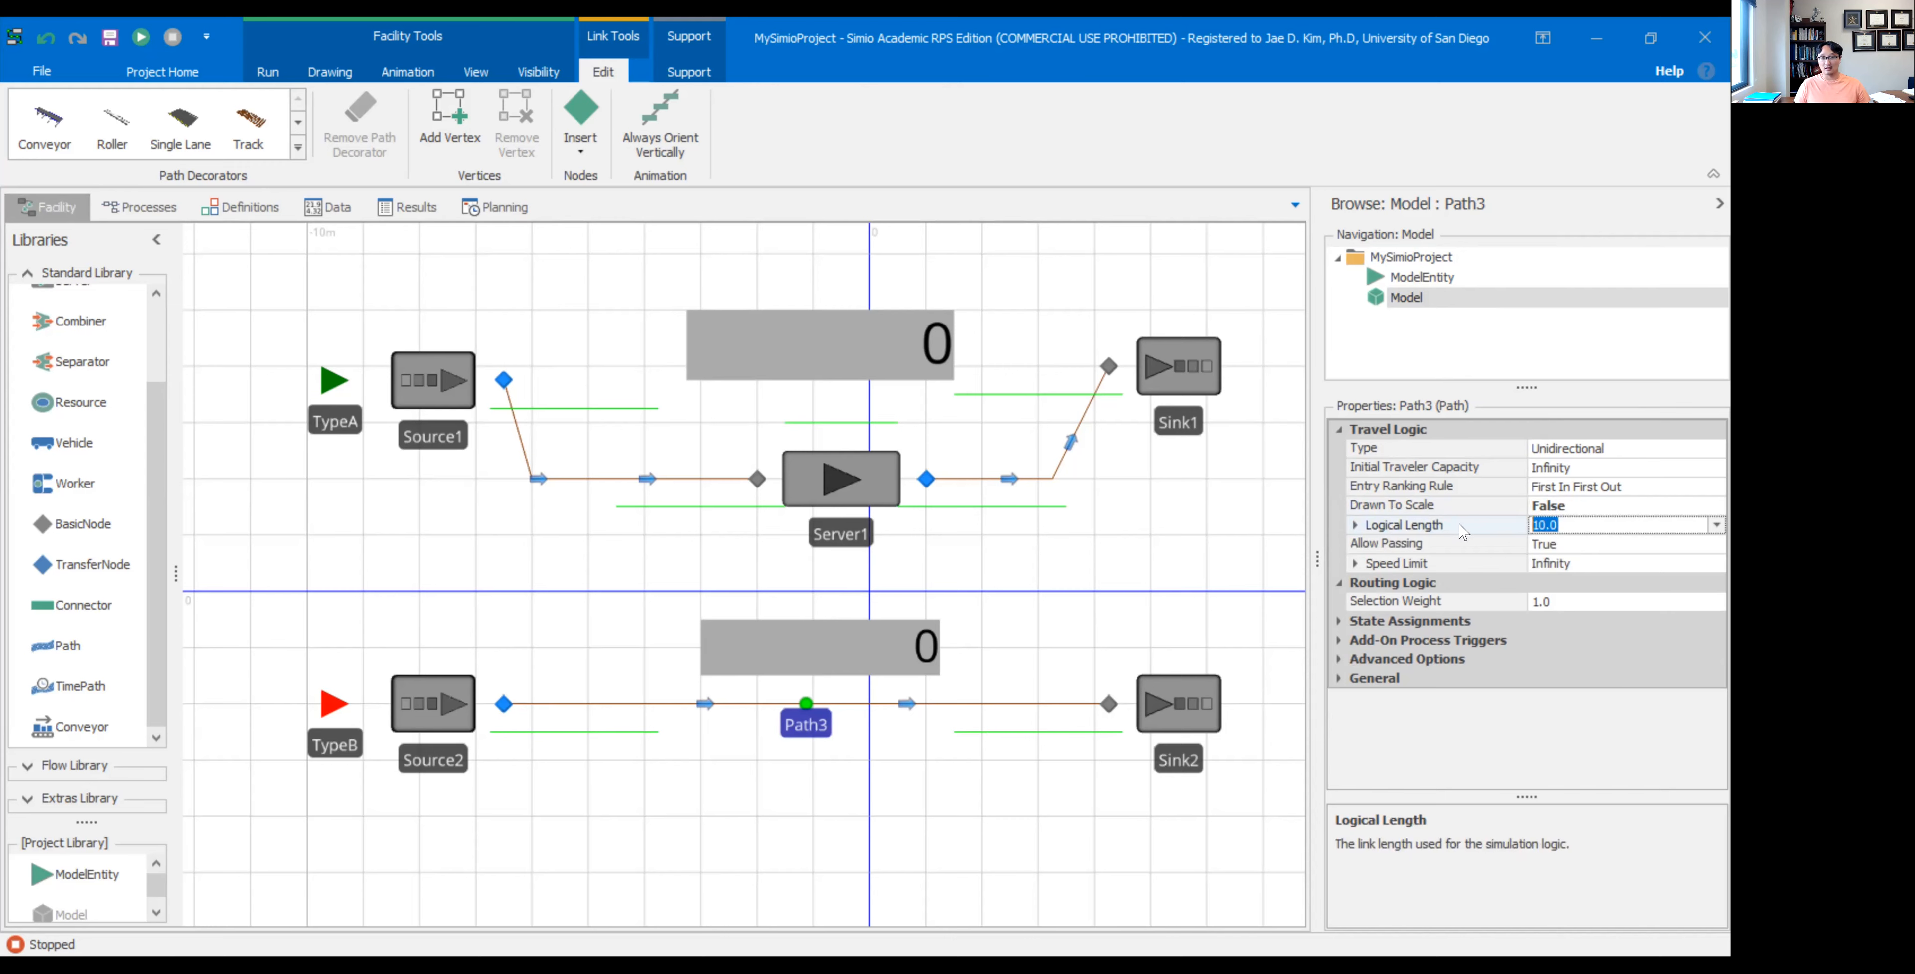
text(300)
key(Return)
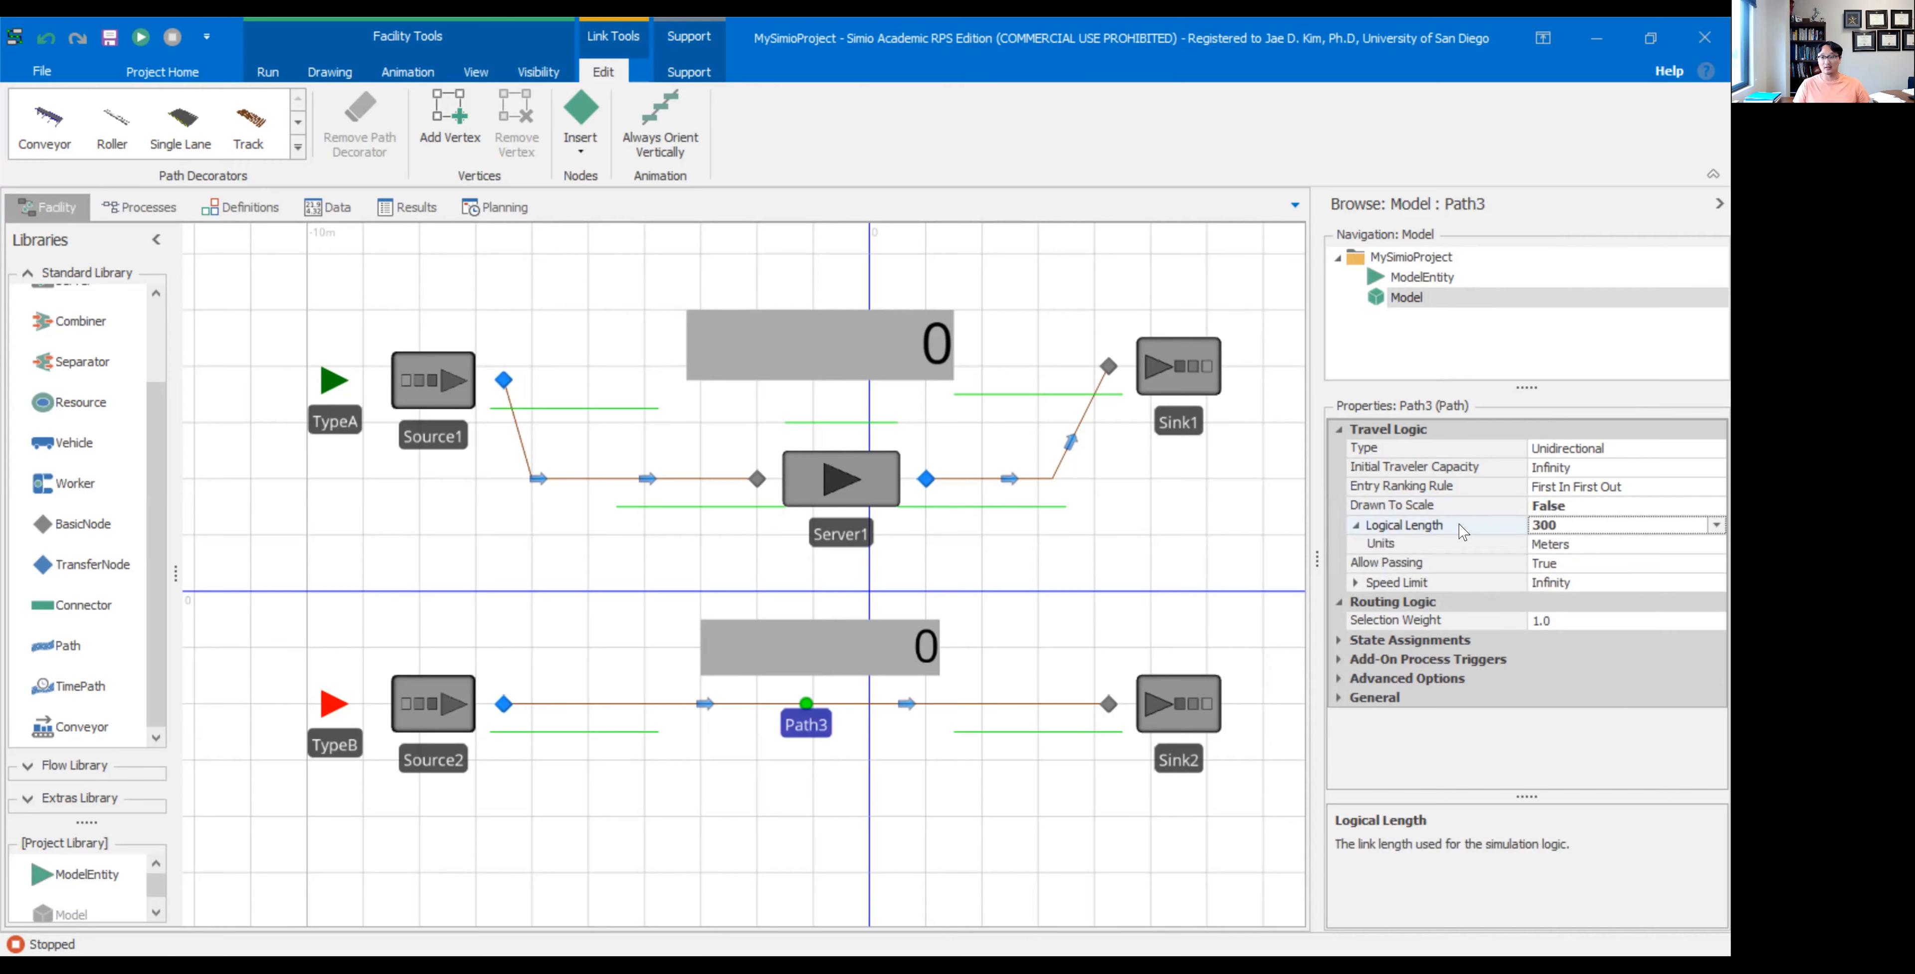
click(598, 580)
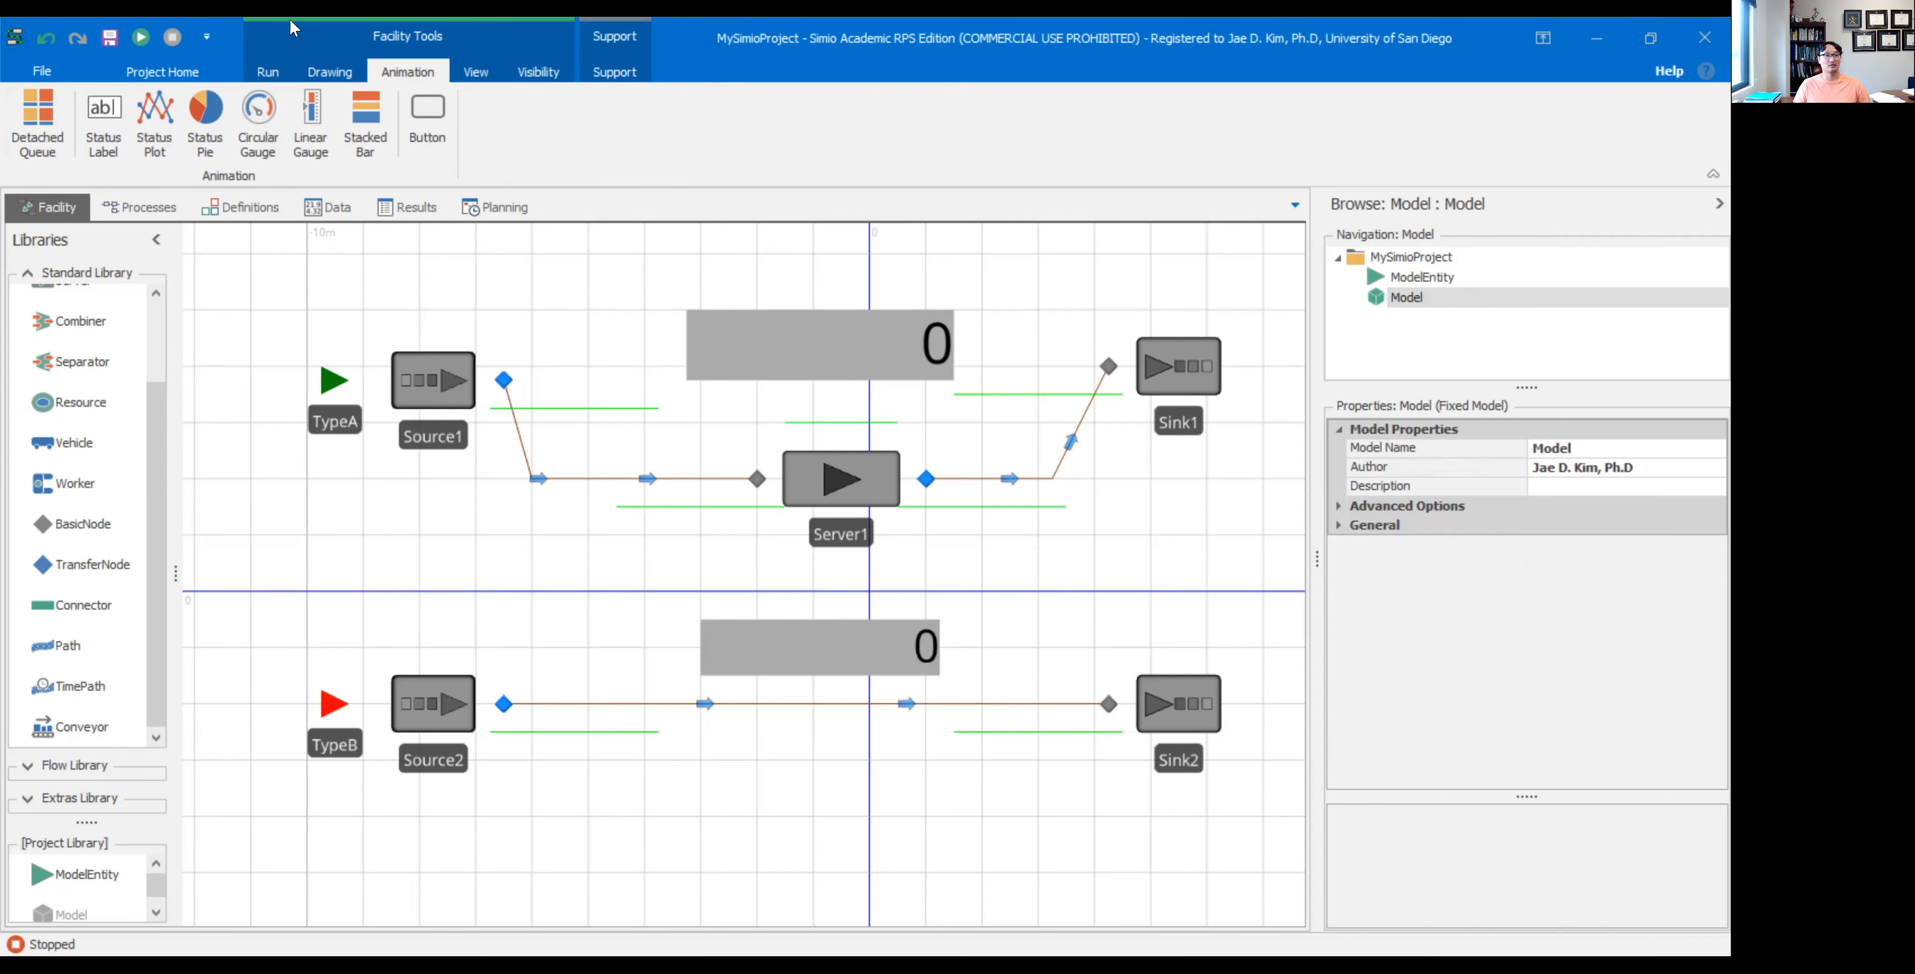
- Run the simulation, pause it once to check the two counters, and resume the run
click(266, 70)
click(30, 119)
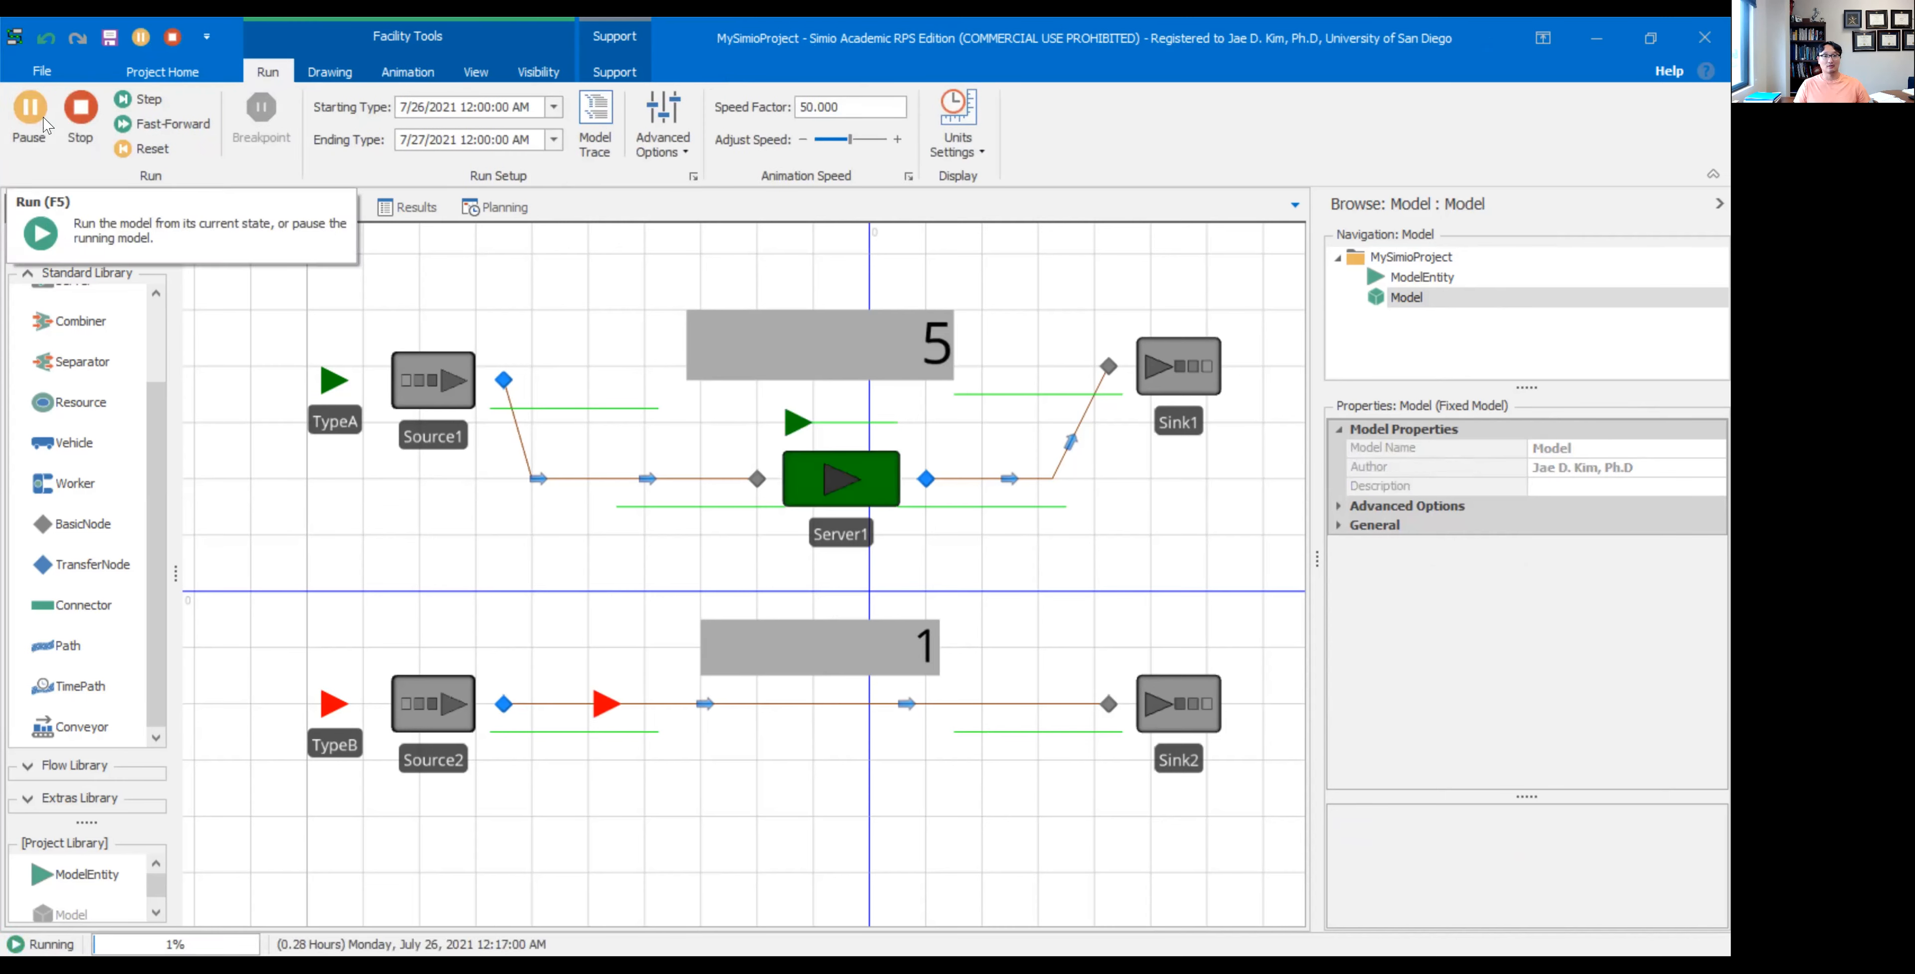
click(45, 122)
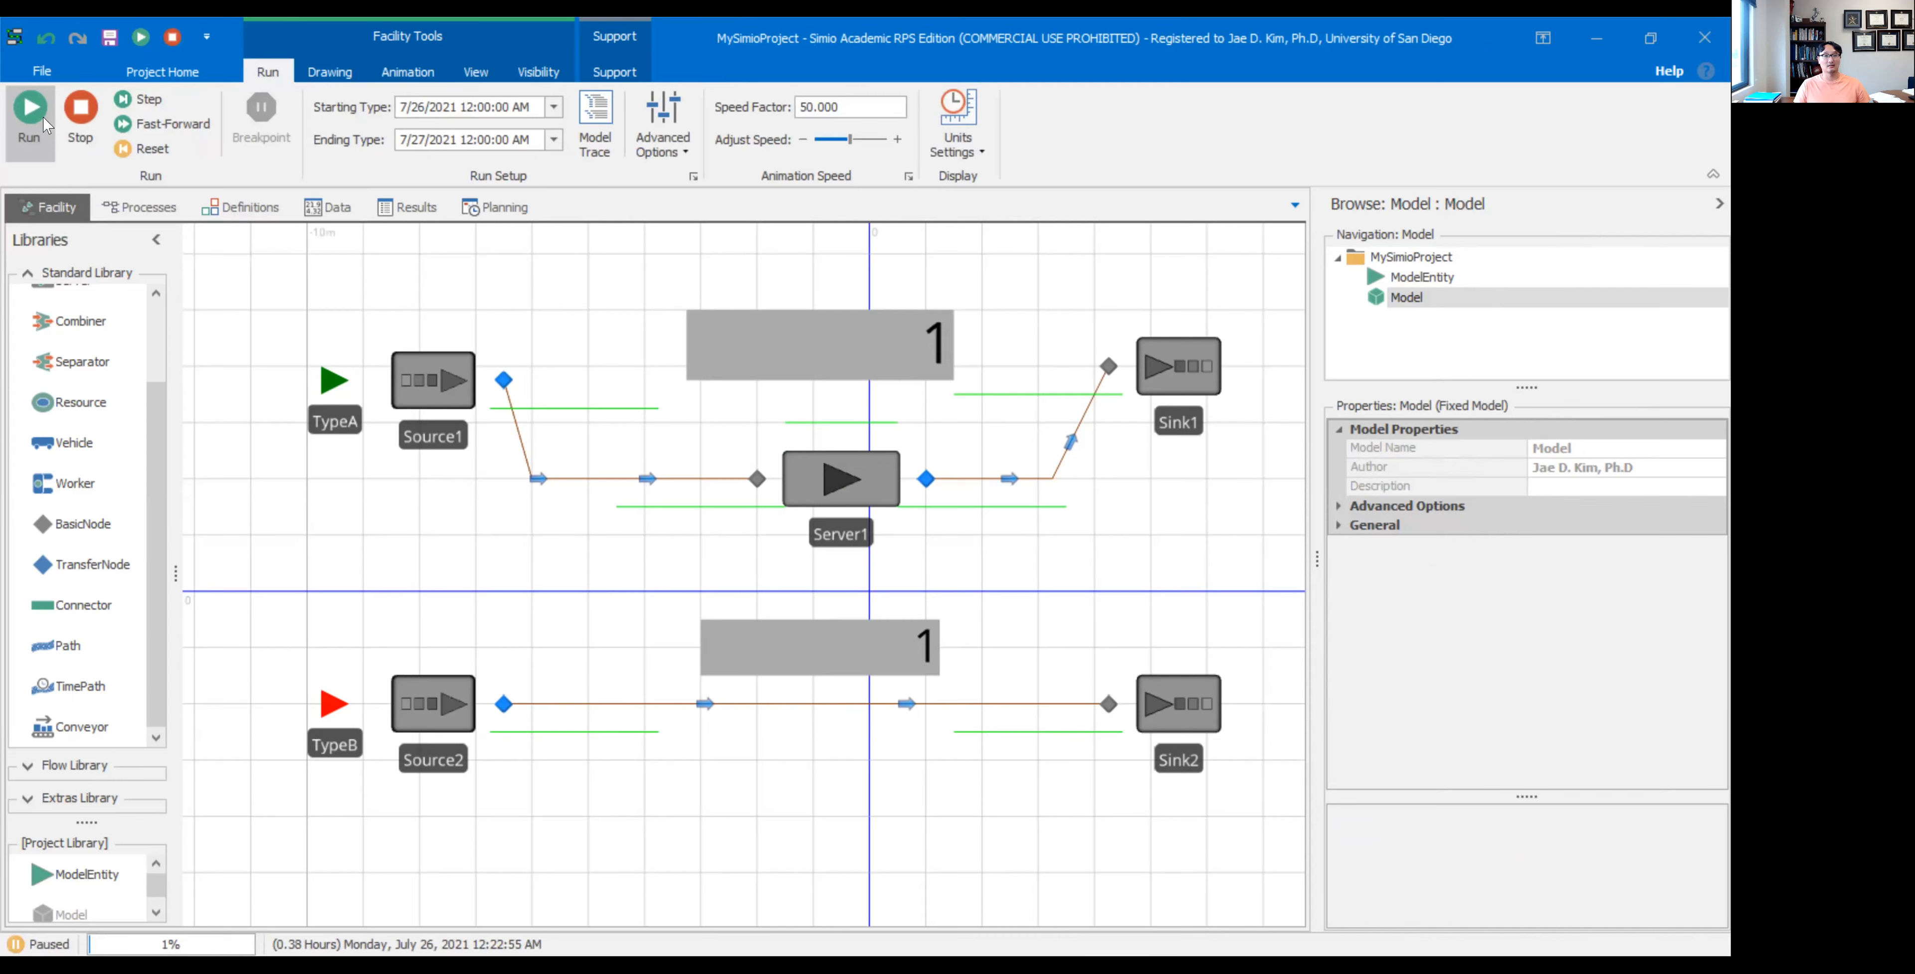
click(45, 122)
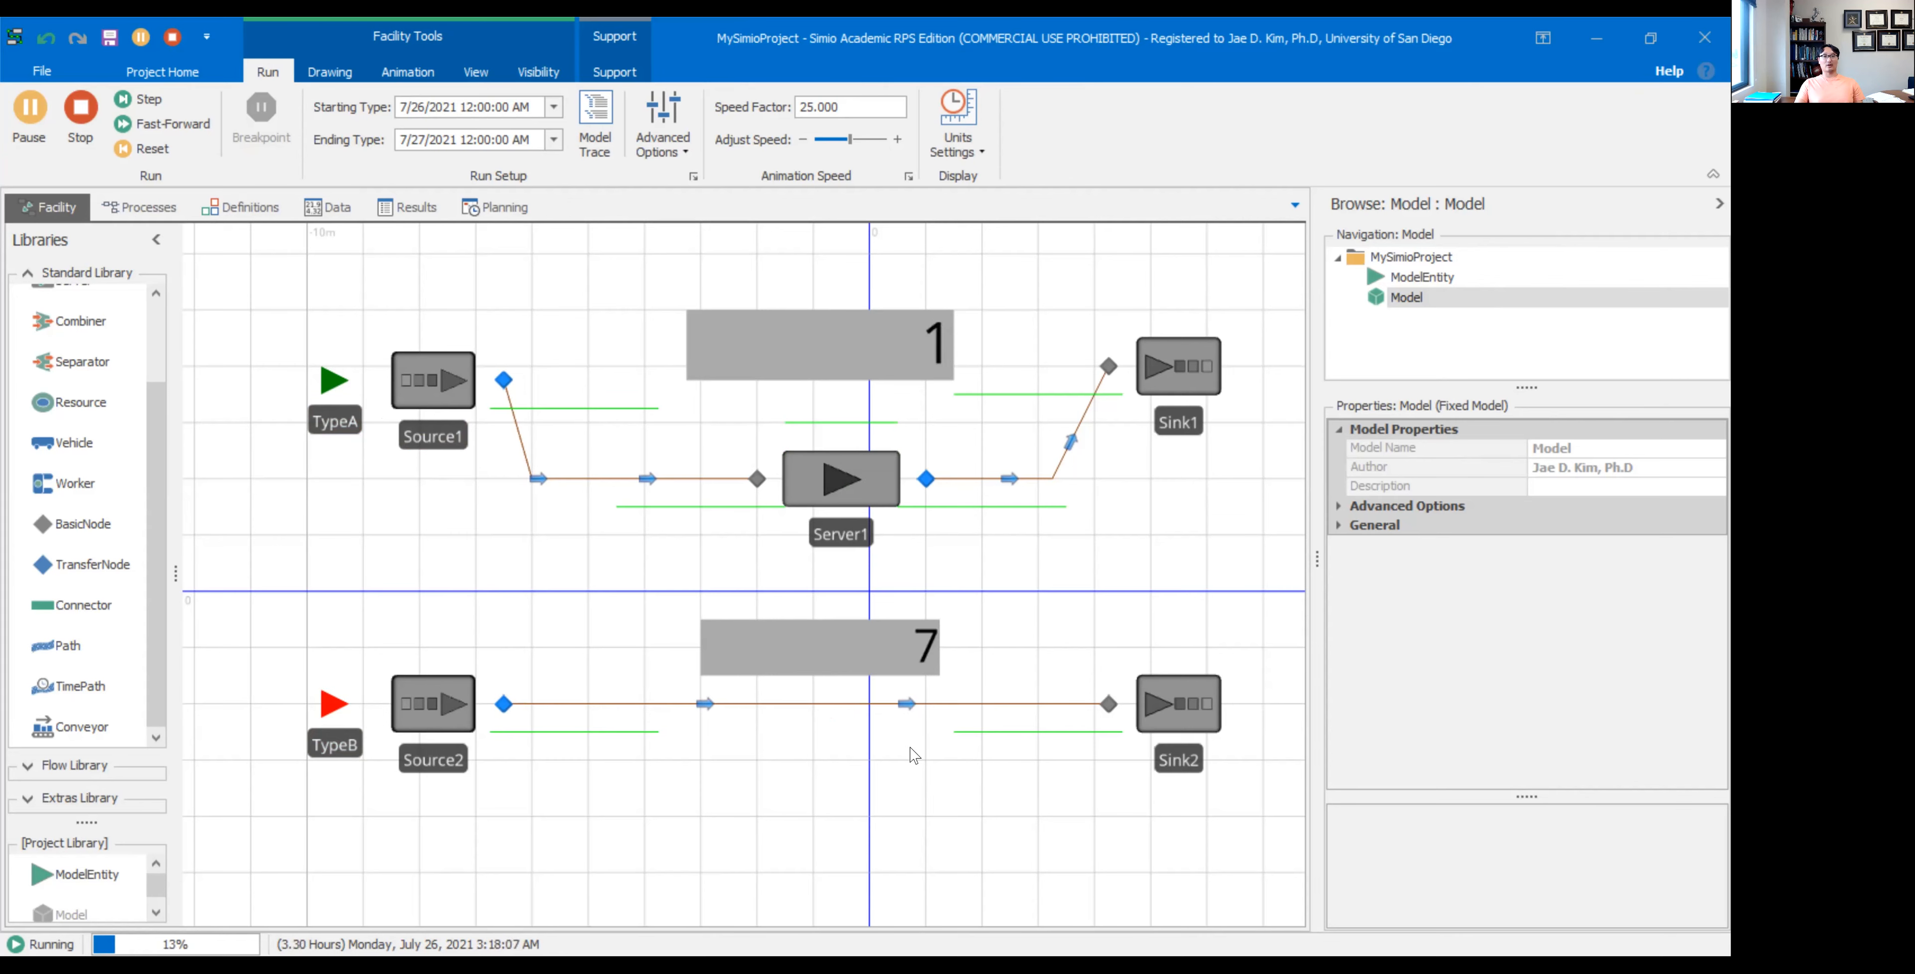
- Review the model's event definitions and the Server1_AfterProcessing process logic while the simulation runs
click(255, 218)
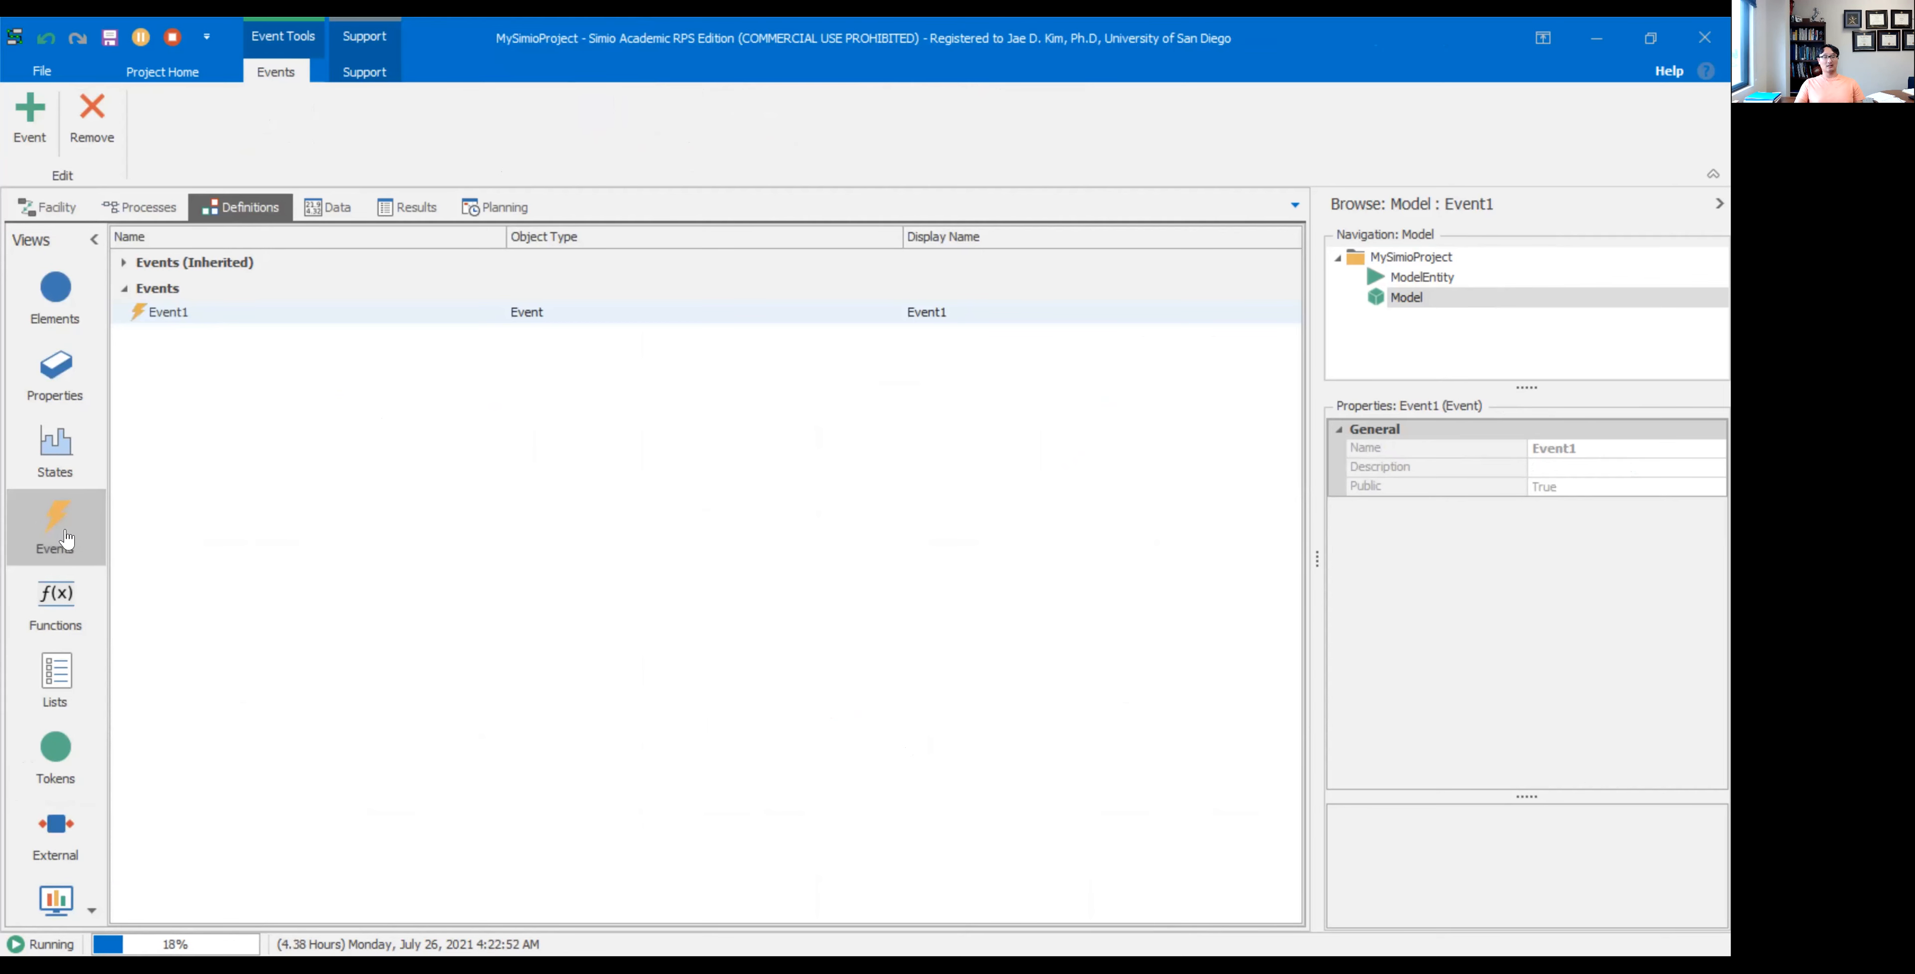
click(134, 213)
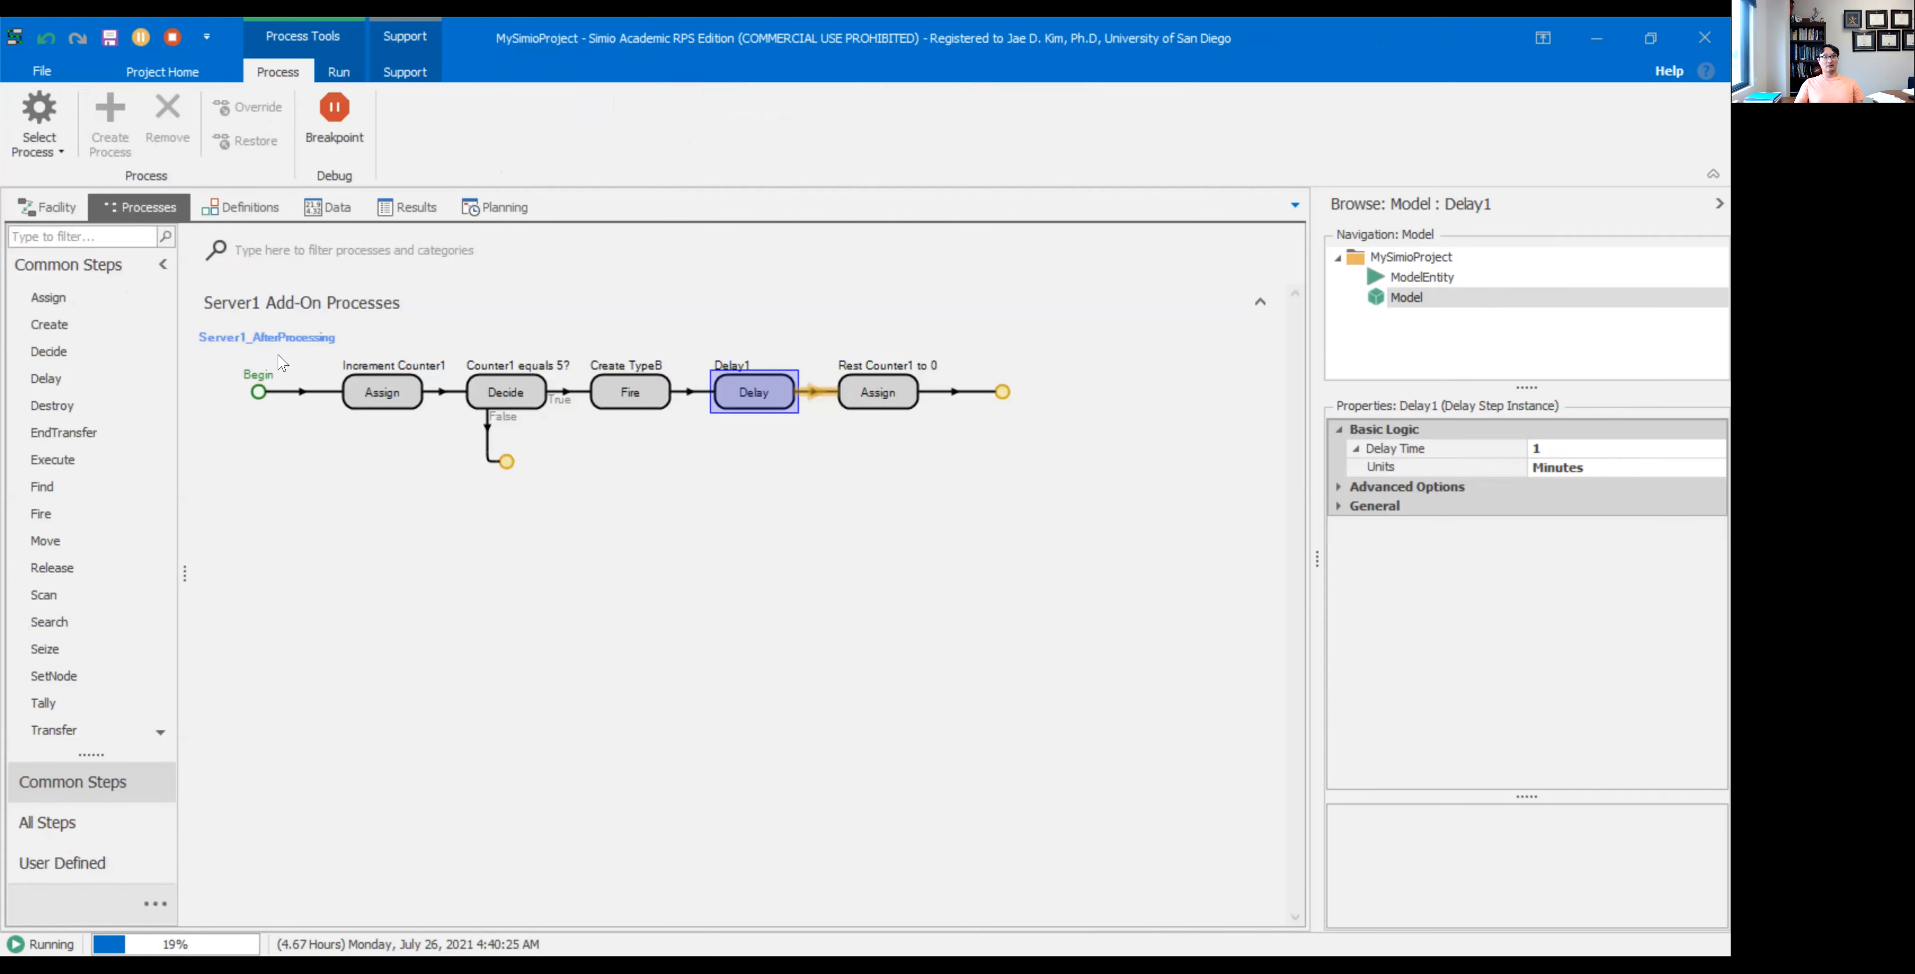
- Return to the facility model and fast-forward the simulation run
click(64, 206)
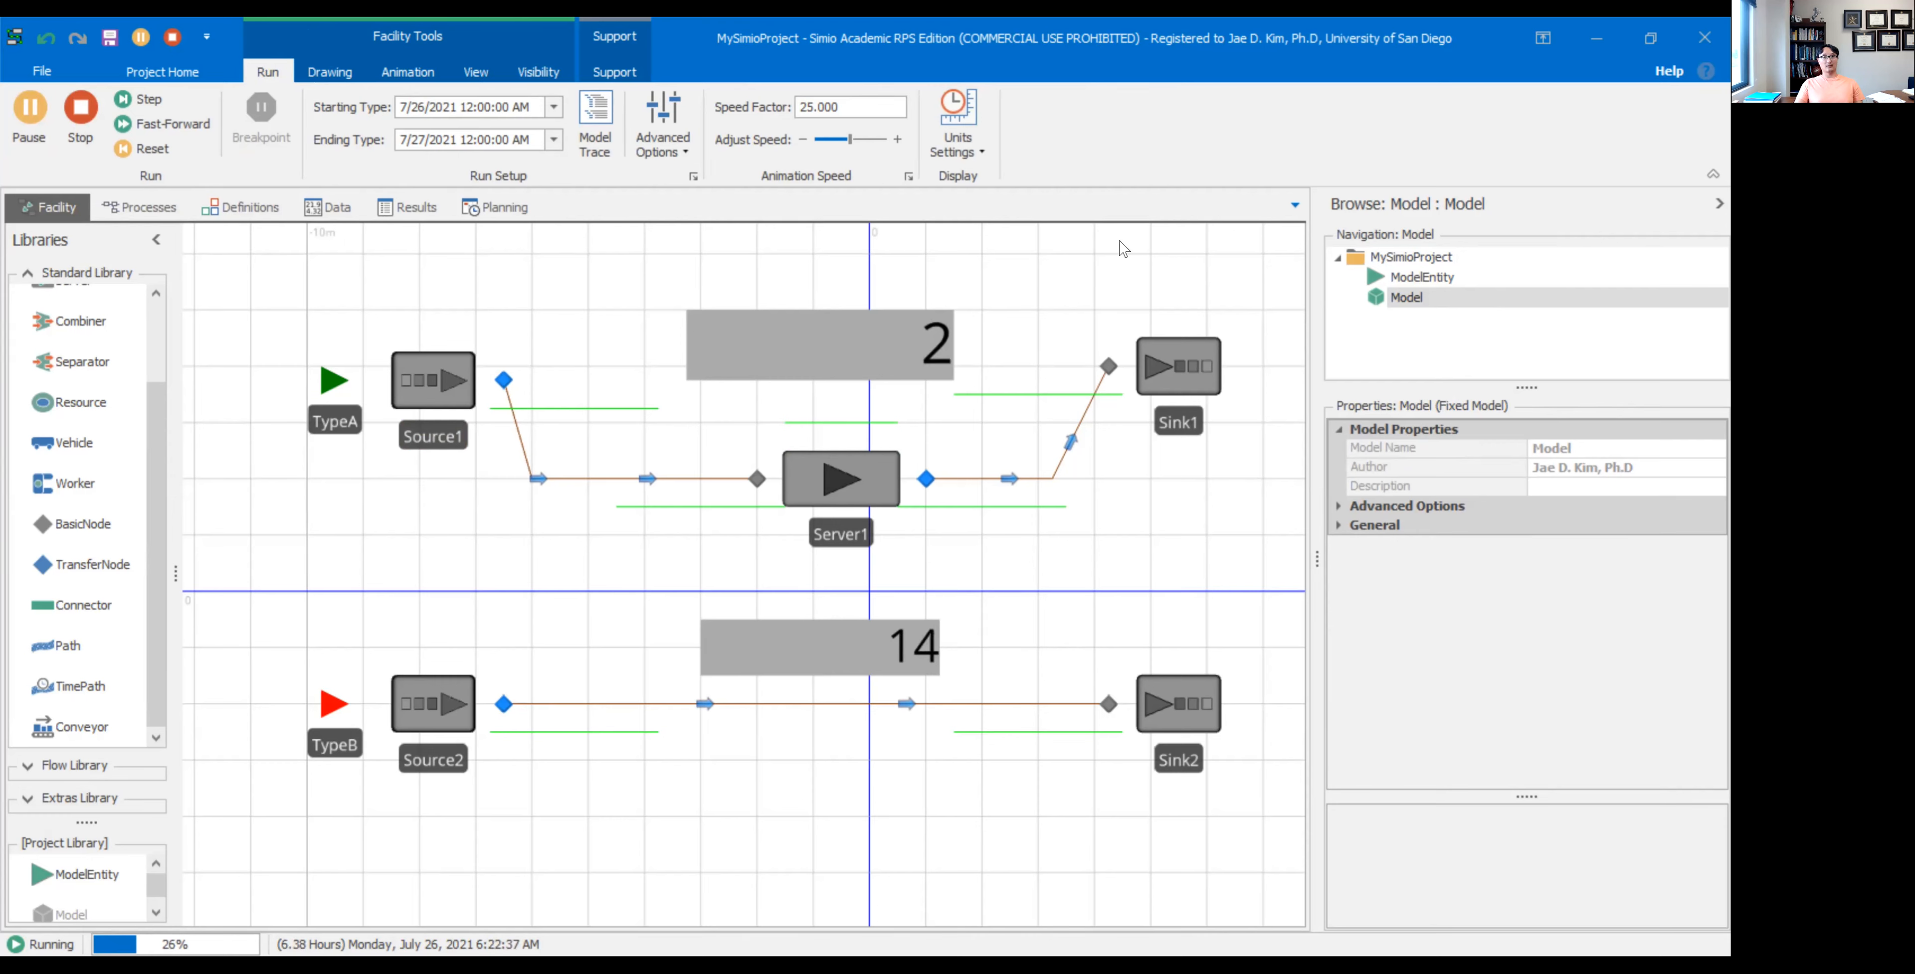
click(211, 127)
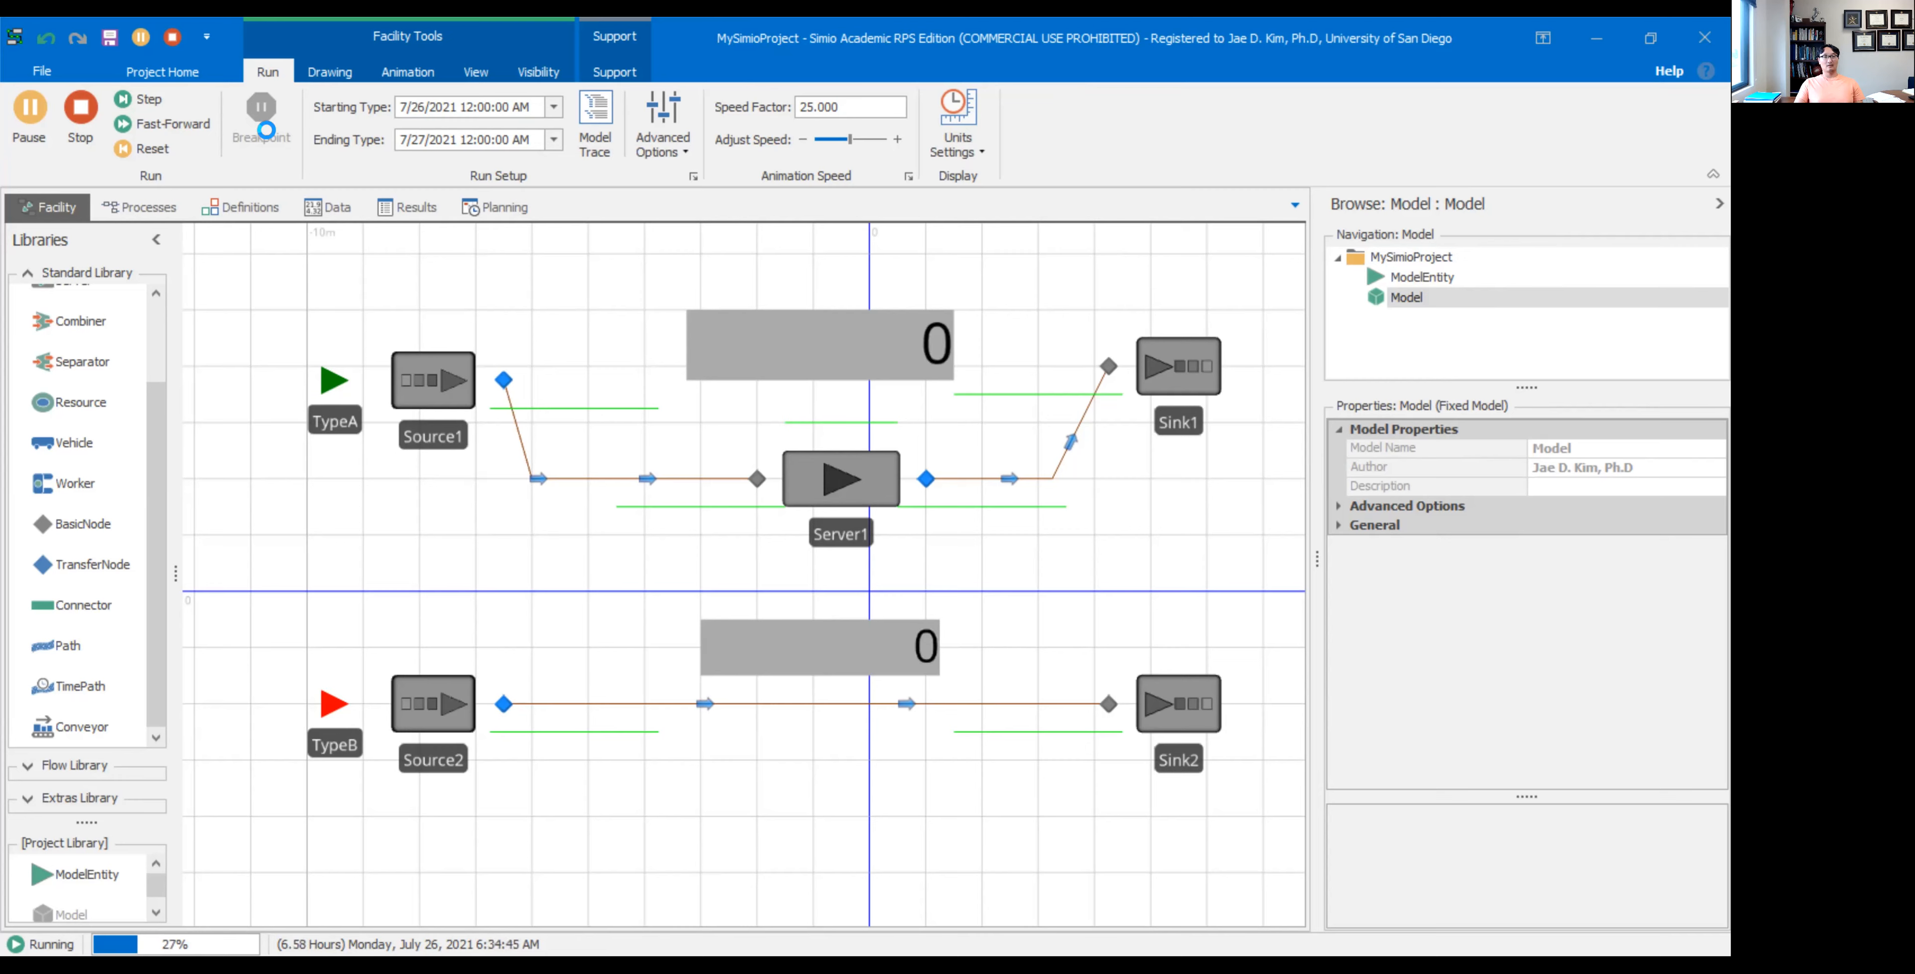